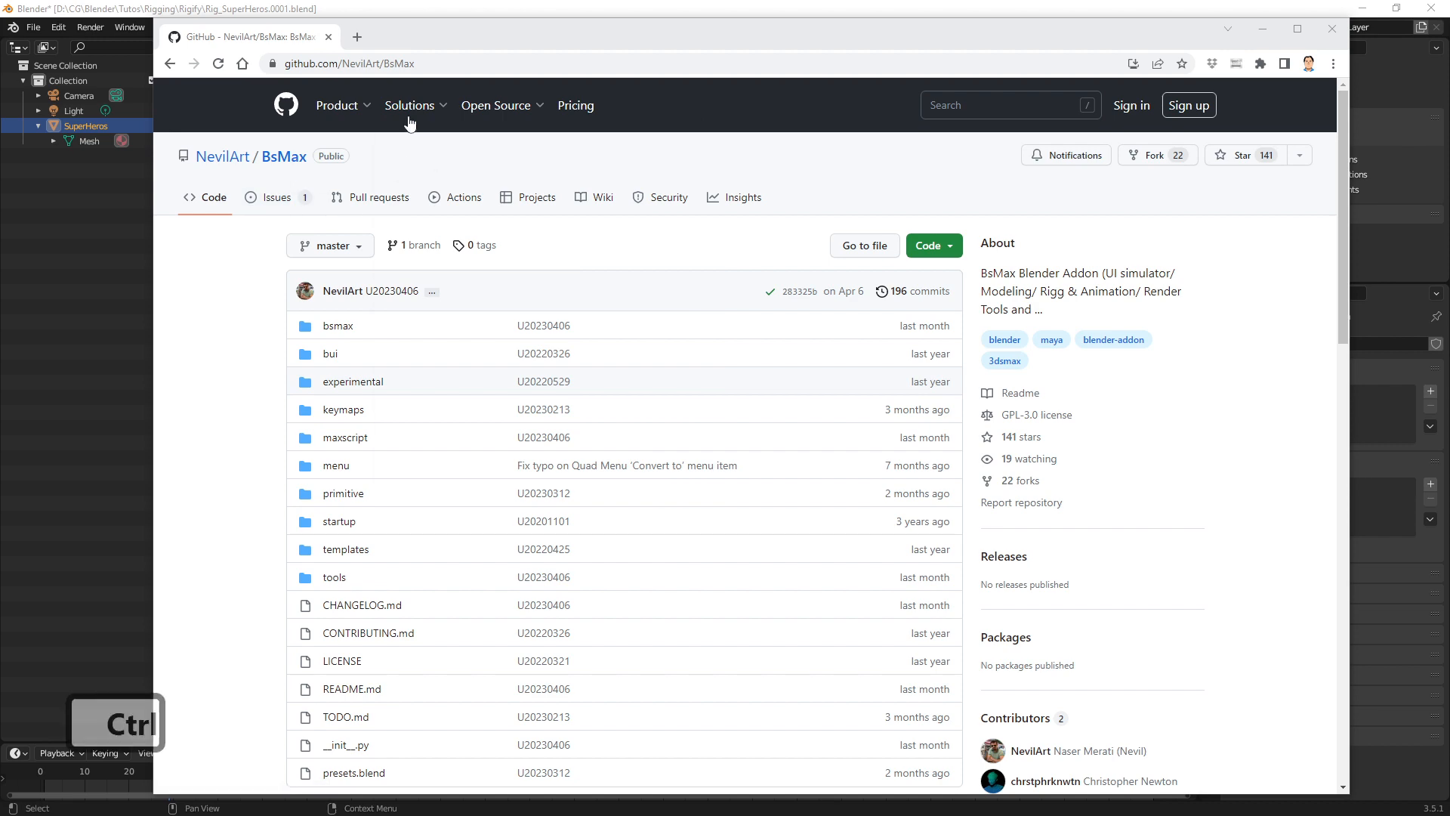
key("ctrl+1")
left_click(267, 46)
left_click_drag(227, 61, 578, 136, "ctrl")
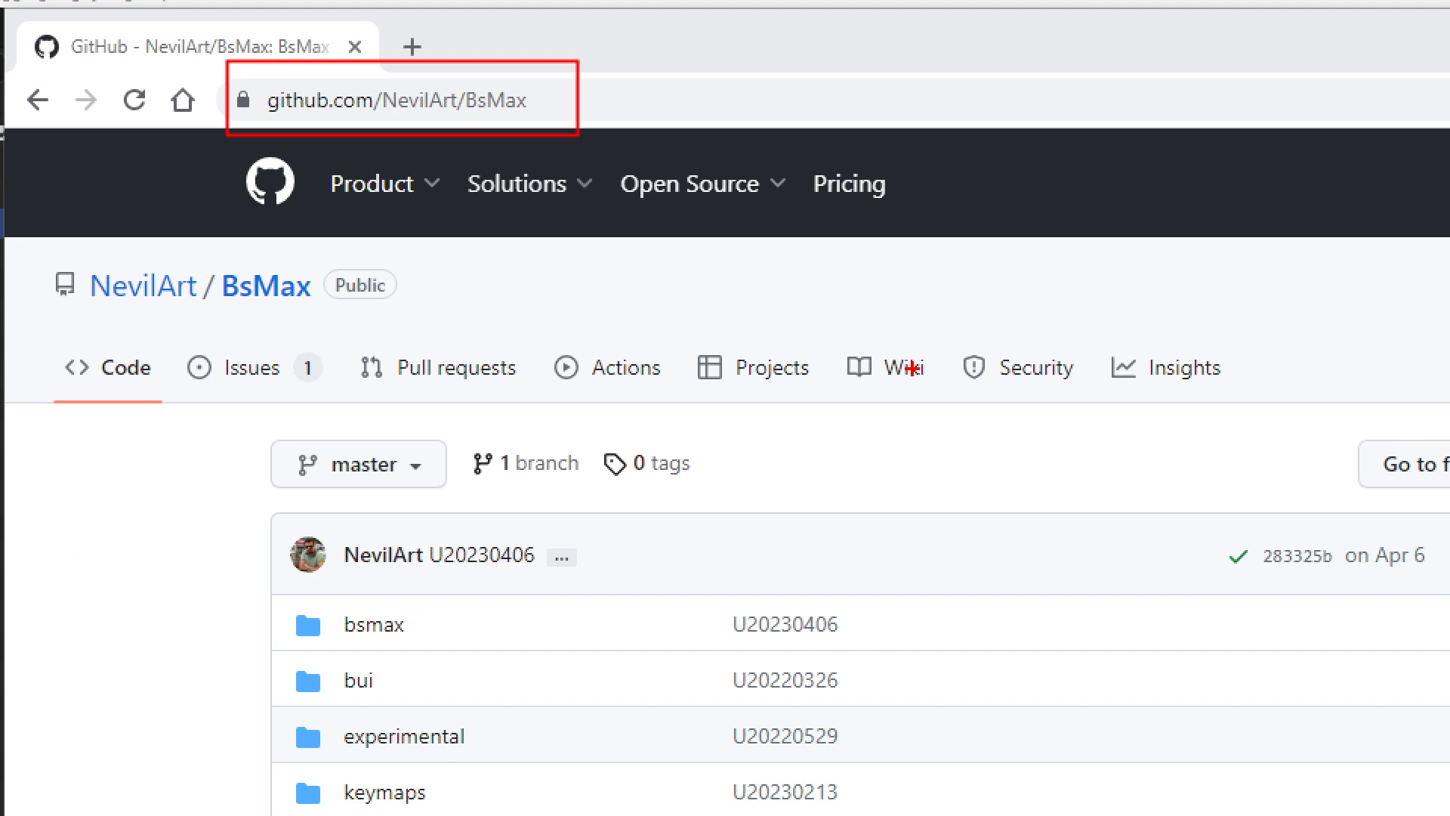
key("Escape")
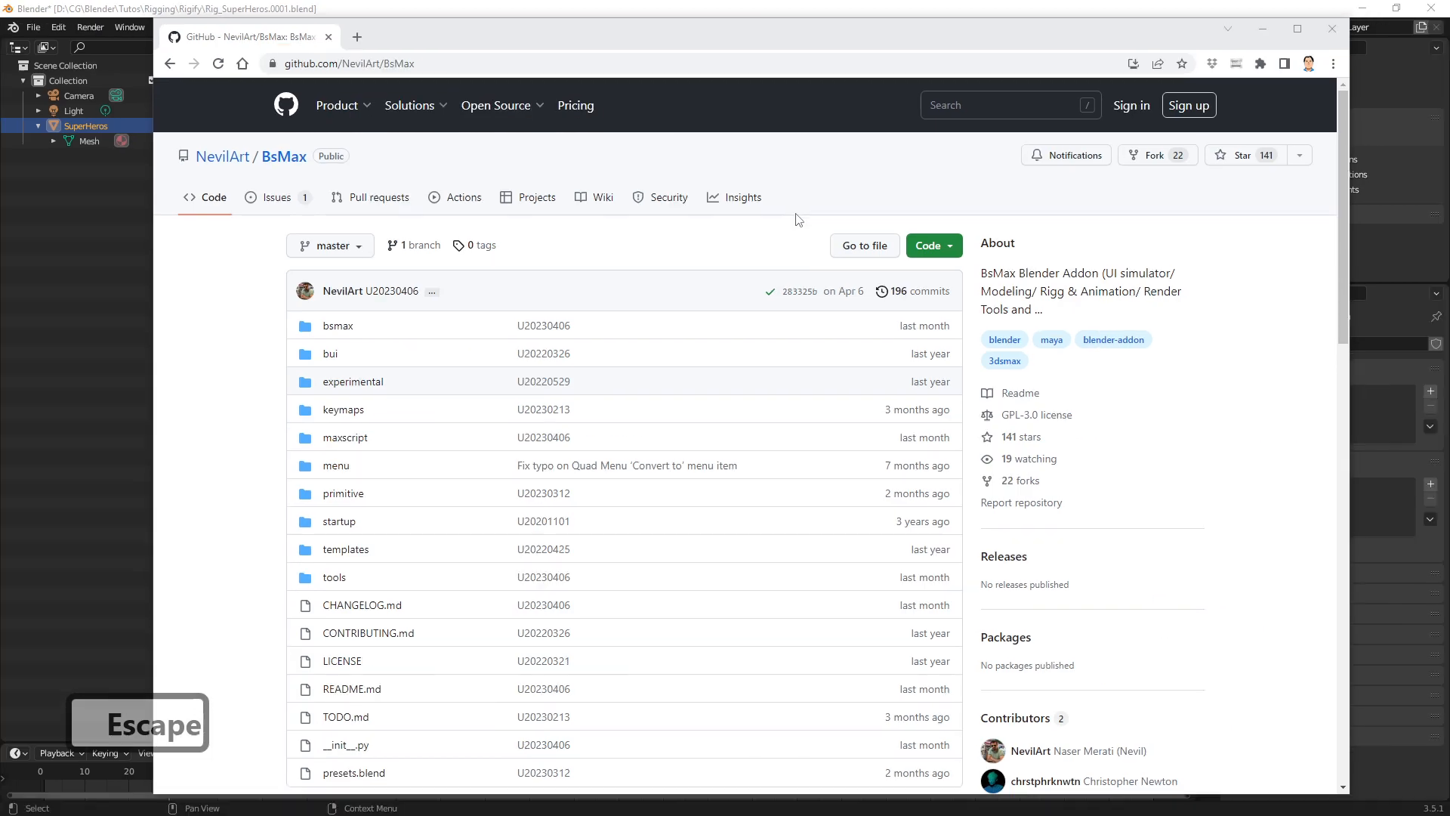
Download the NevilArt/BsMax repository as a ZIP and save it as BsMax-master.zip in the Téléchargements folder
left_click(951, 251)
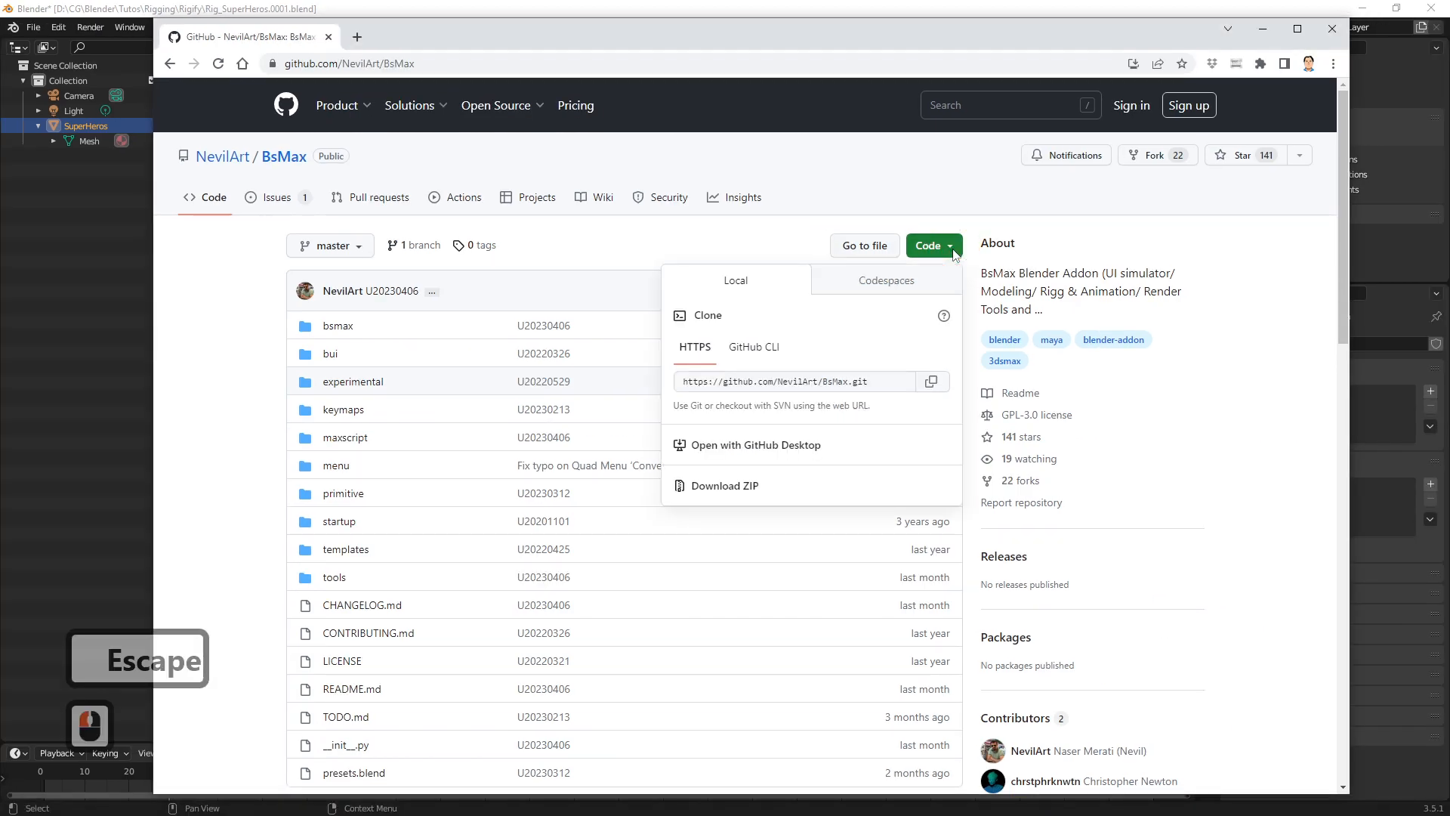
key("ctrl+eacute")
mouse_move(915, 203)
left_mouse_down()
mouse_move(888, 230)
mouse_move(902, 203)
left_mouse_up()
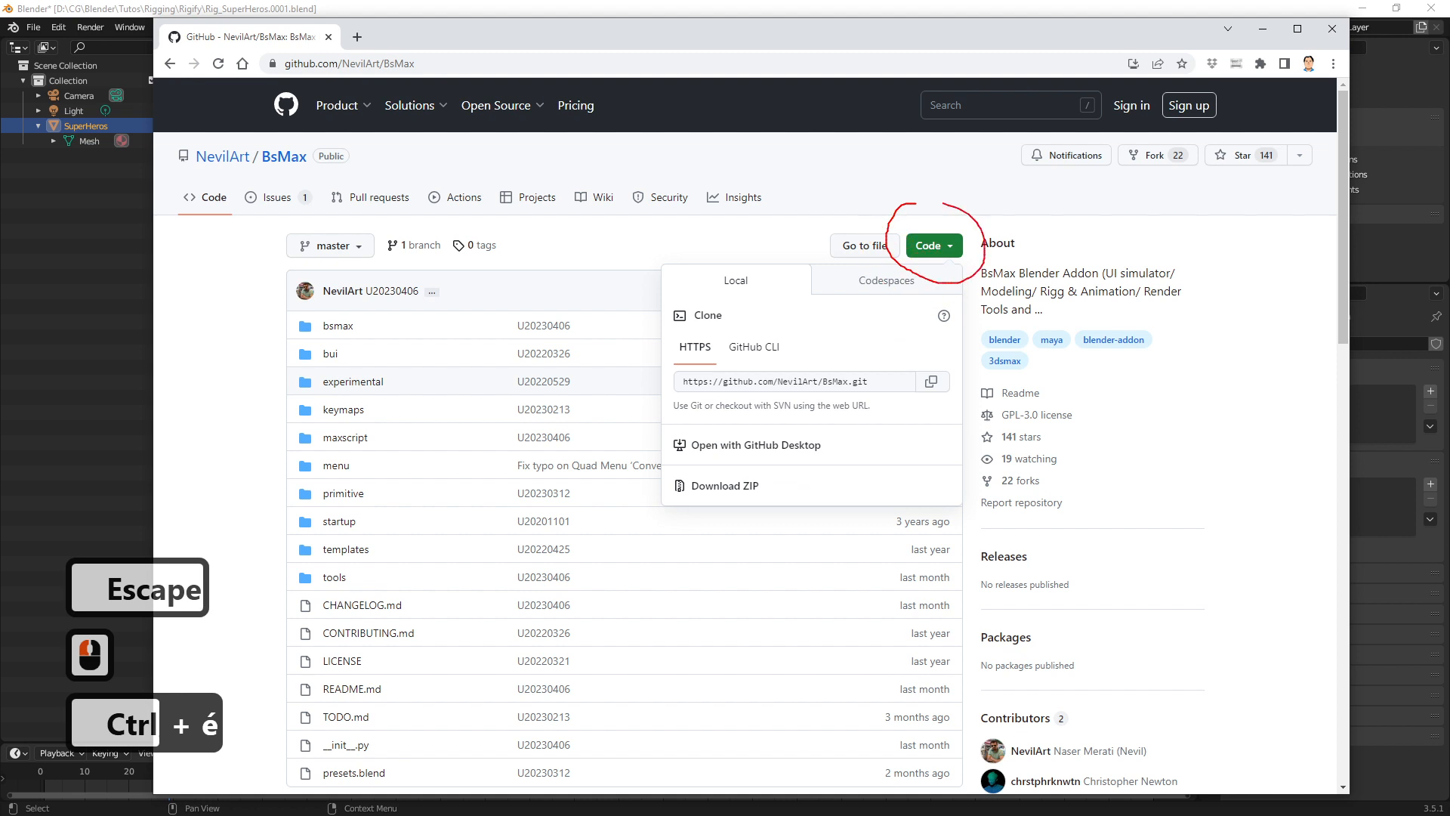
mouse_move(899, 266)
left_mouse_down()
mouse_move(750, 456)
mouse_move(768, 453)
left_mouse_up()
left_click_drag(667, 461, 789, 508, "ctrl")
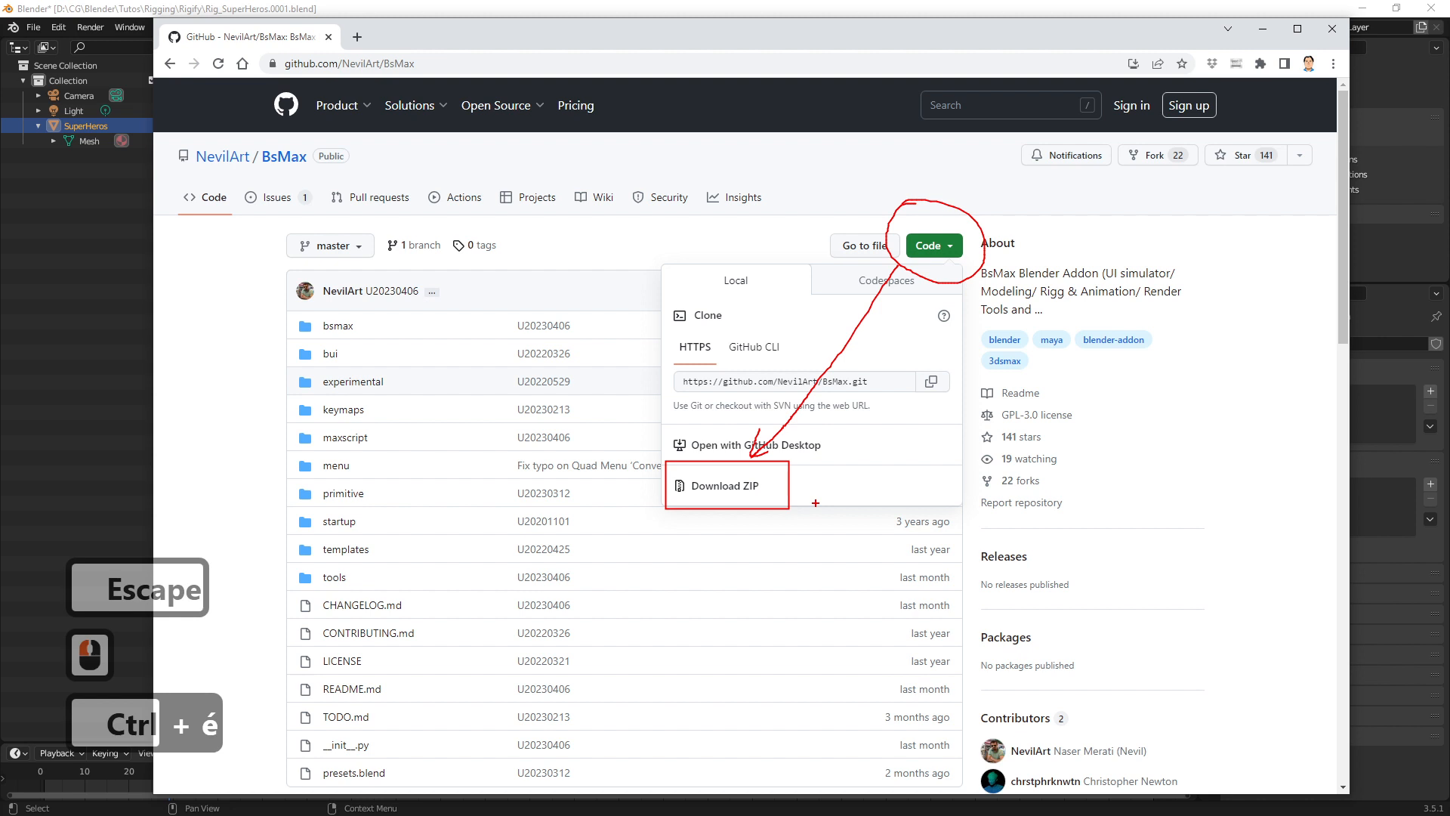
key("Escape")
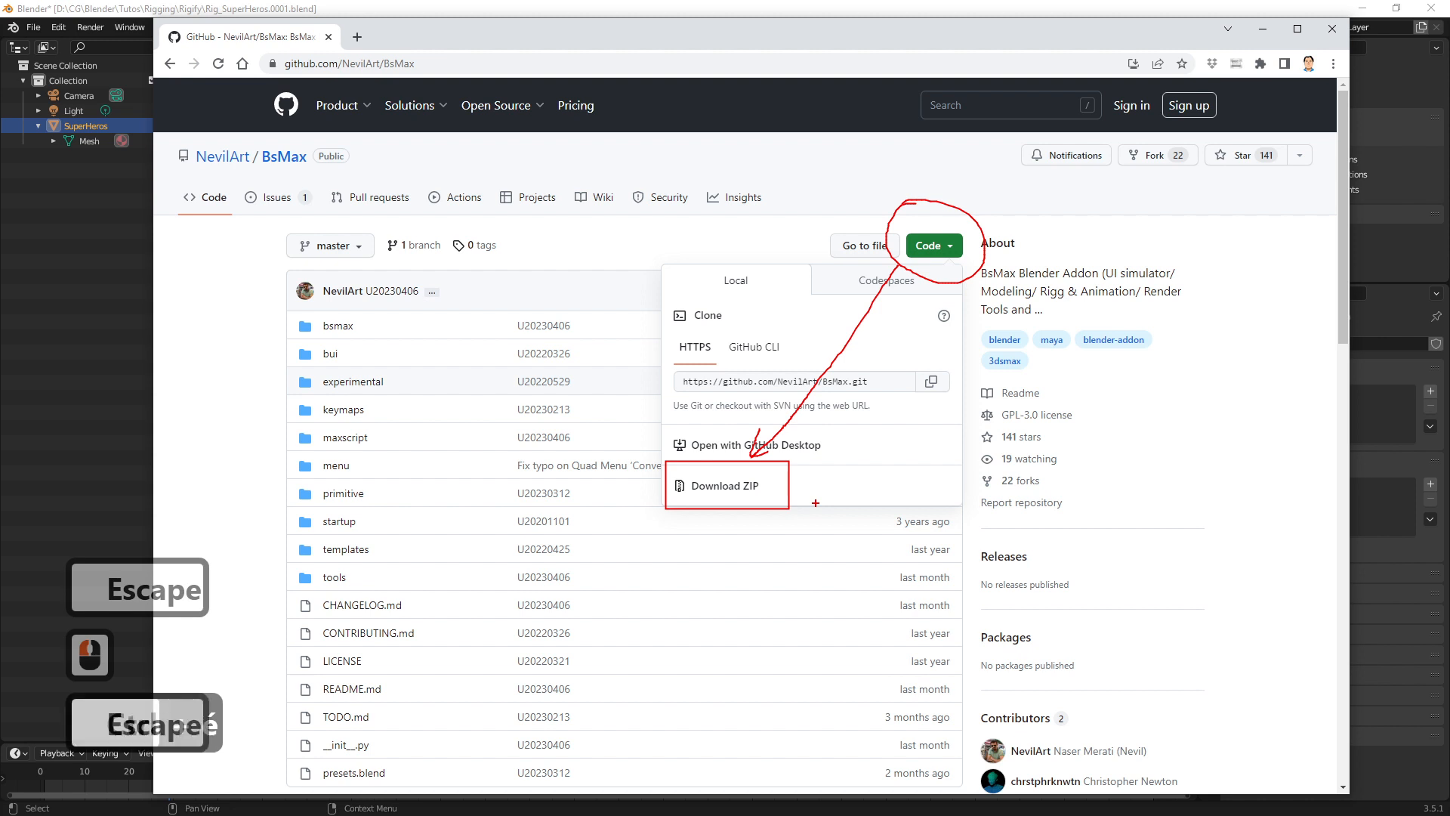
left_click(730, 490)
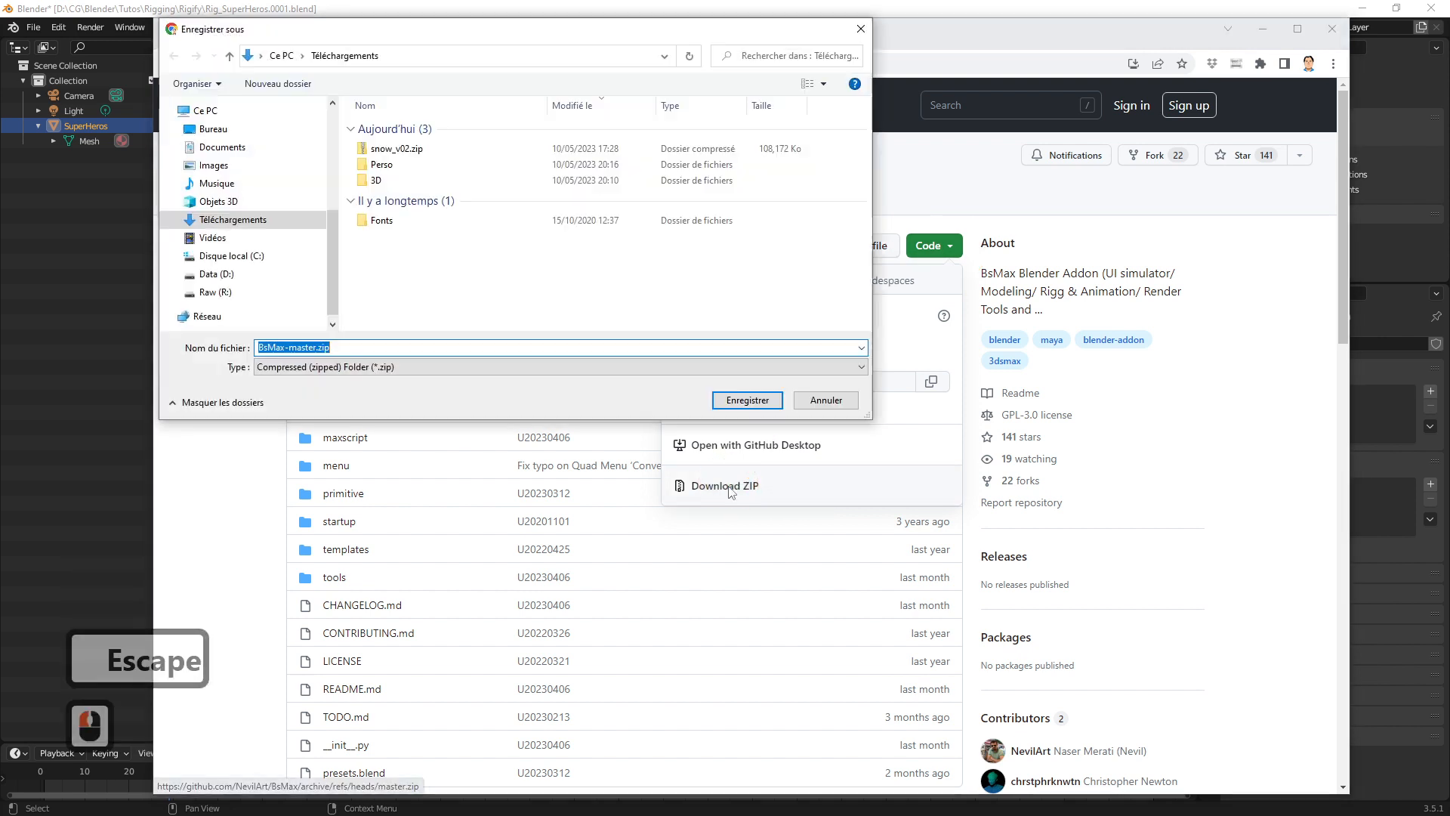
left_click(747, 400)
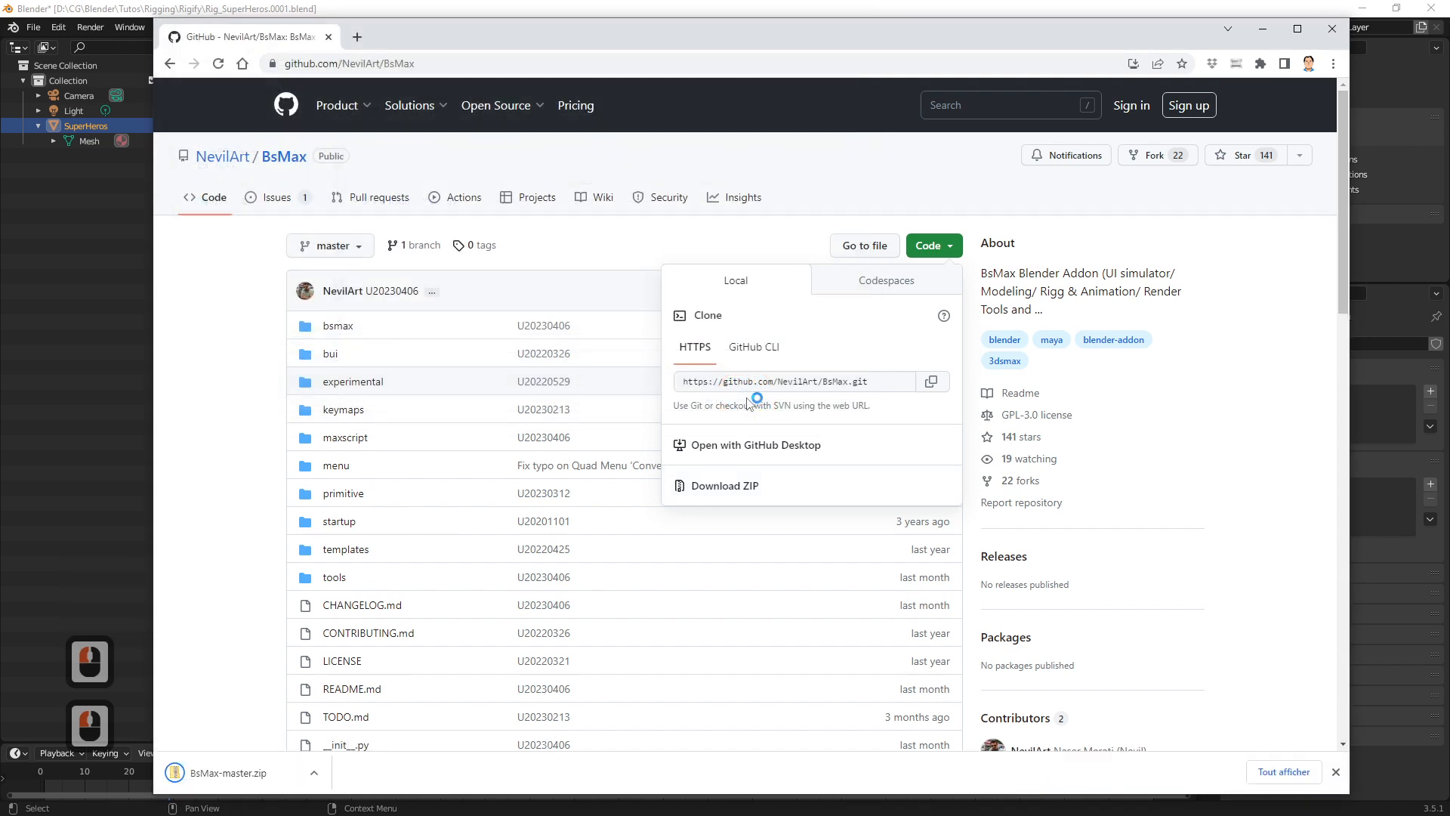
Switch to Blender and open the Add-ons section of the preferences
left_click(678, 12)
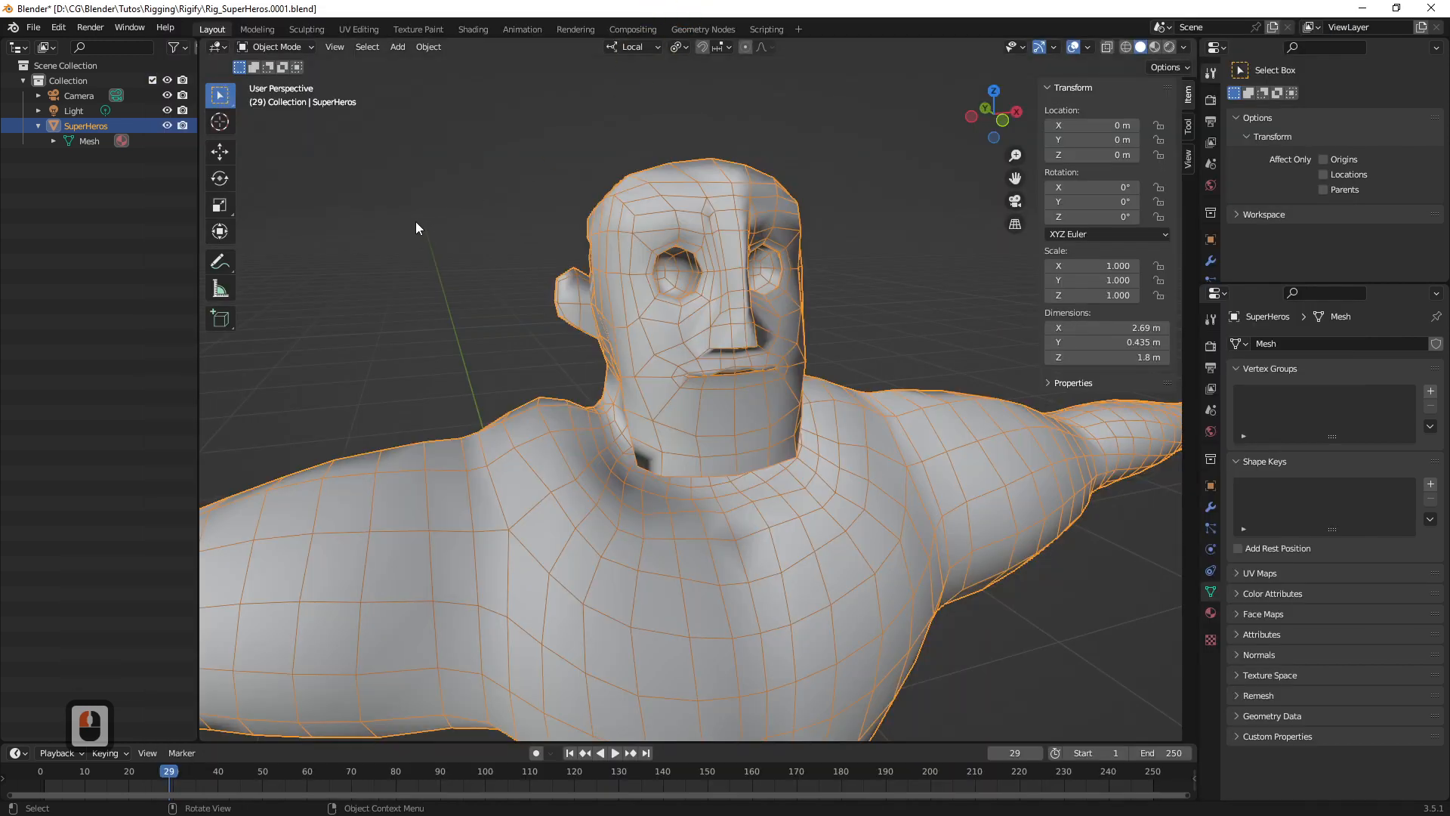
left_click(57, 30)
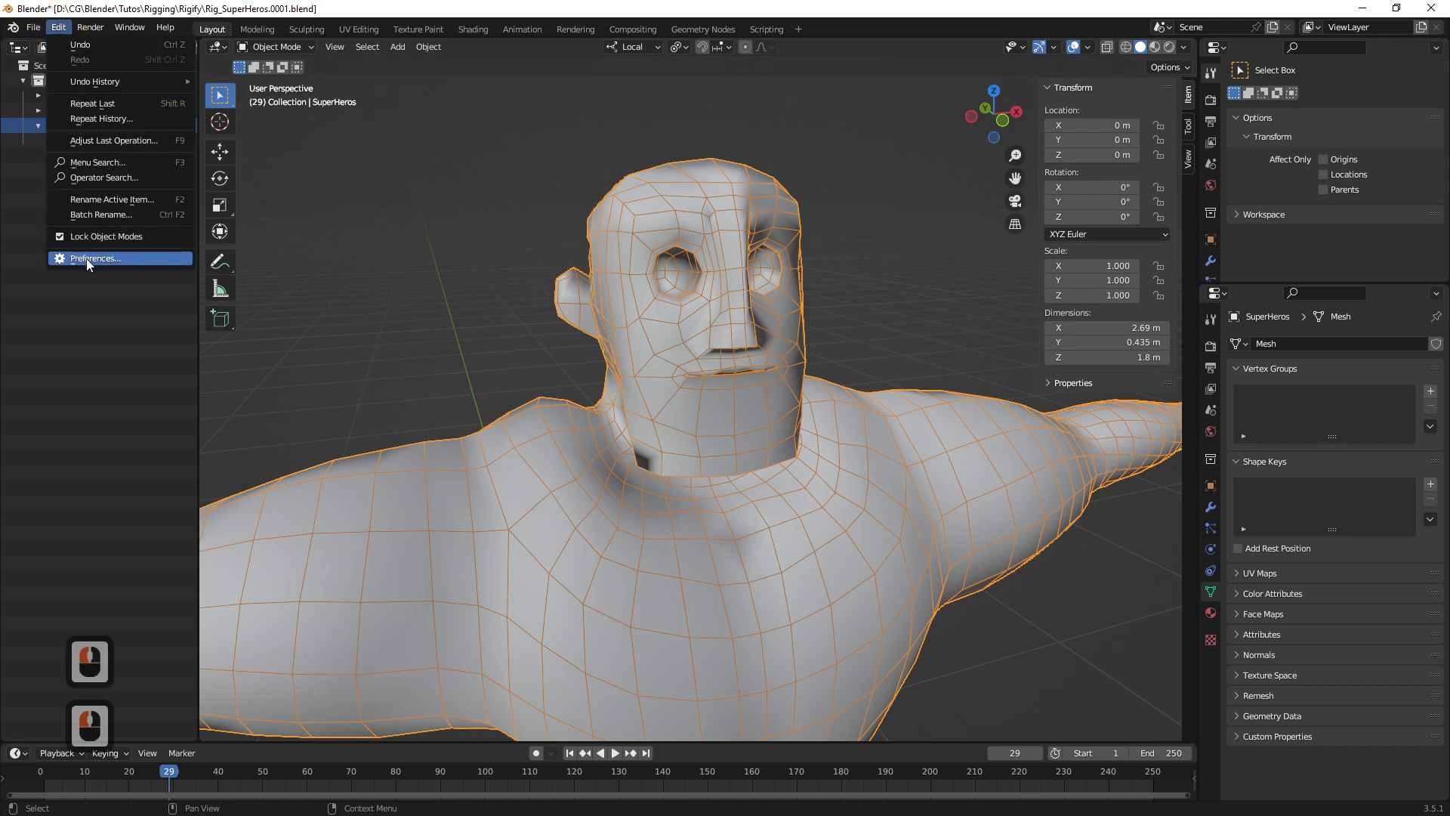
left_click(87, 261)
left_click_drag(251, 51, 589, 126)
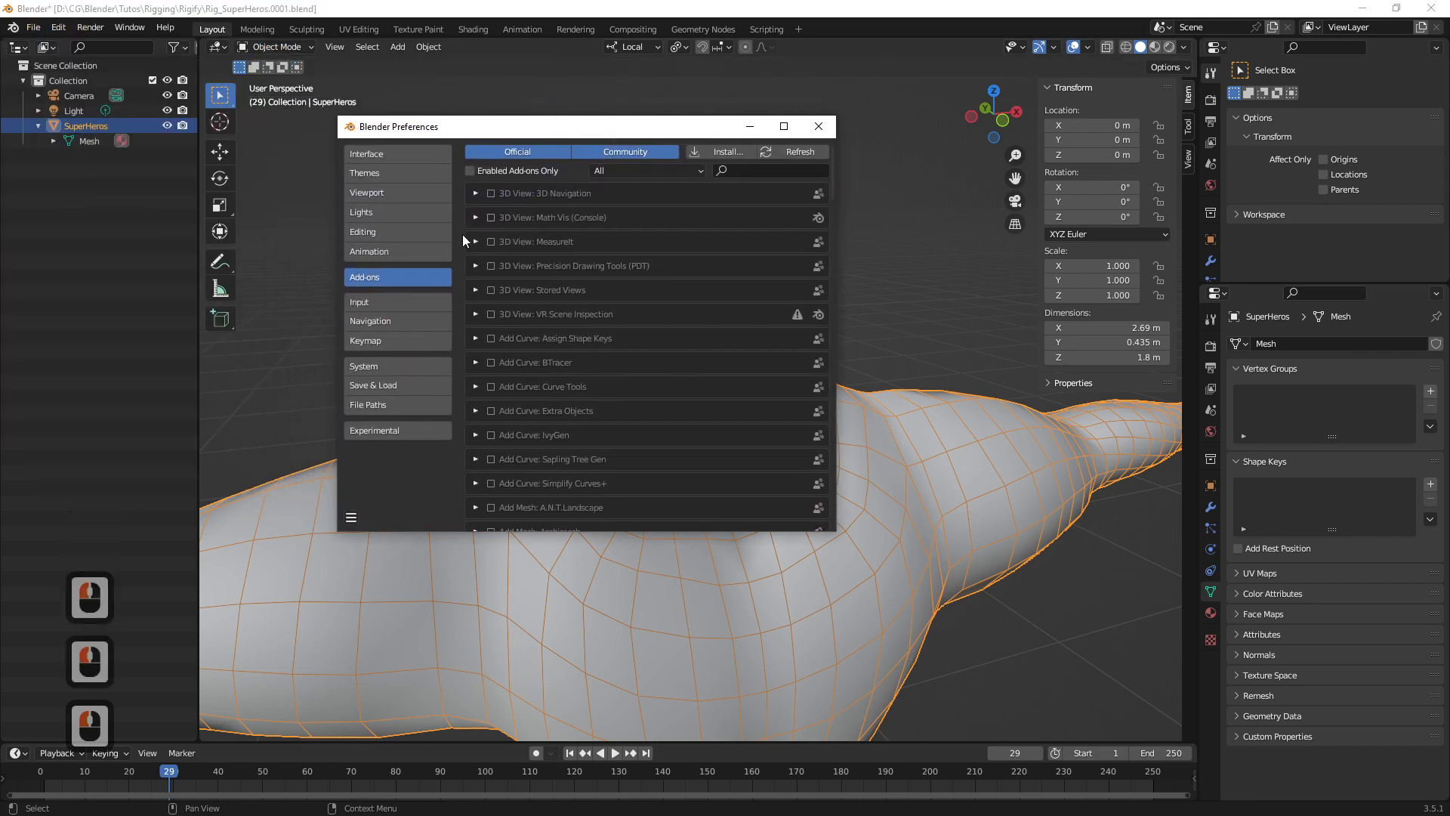
double_click(385, 280)
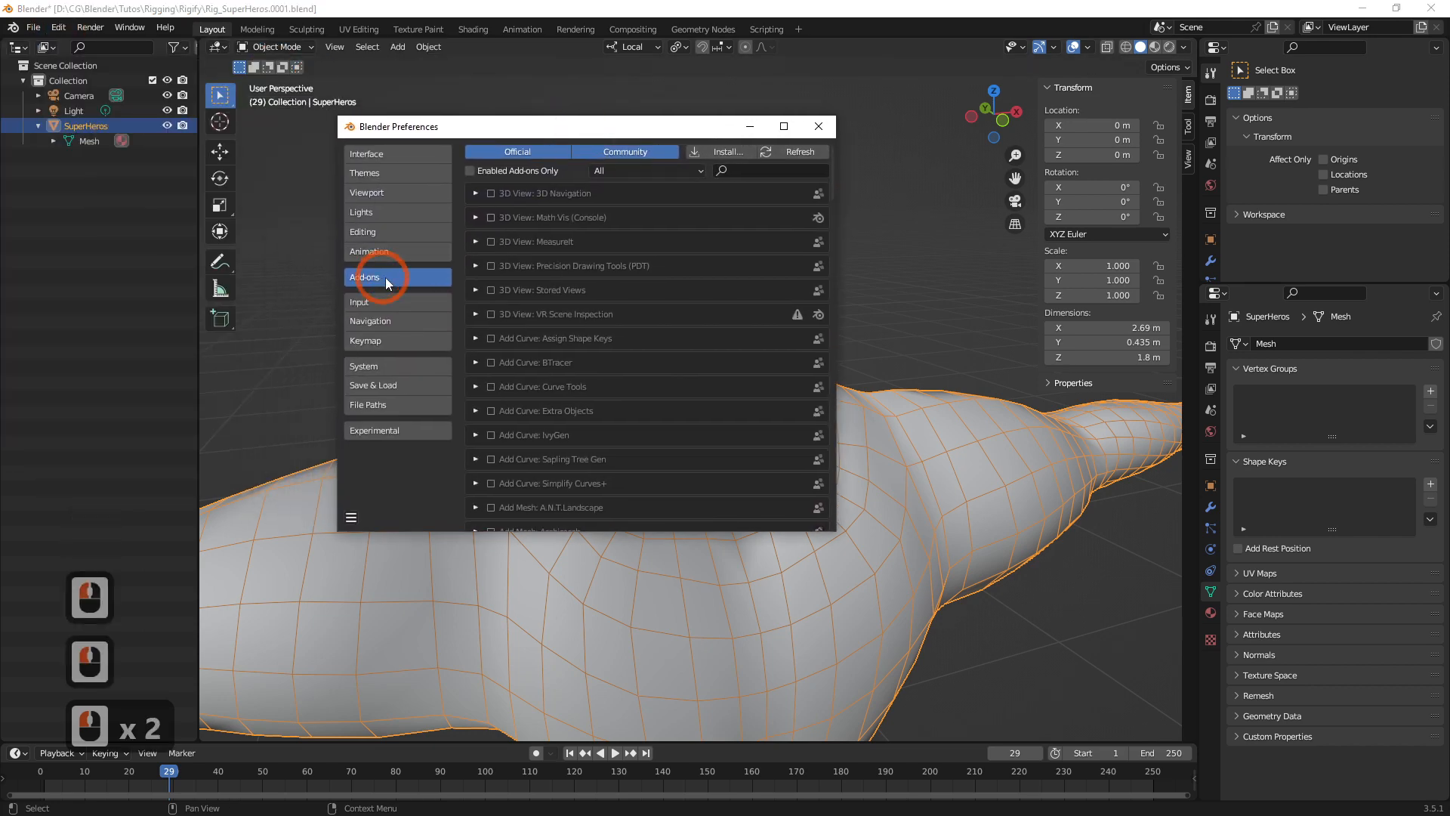
Install the add-on from BsMax-master.zip in the Downloads folder, then enable Interface: BsMax and close the preferences
left_click(736, 153)
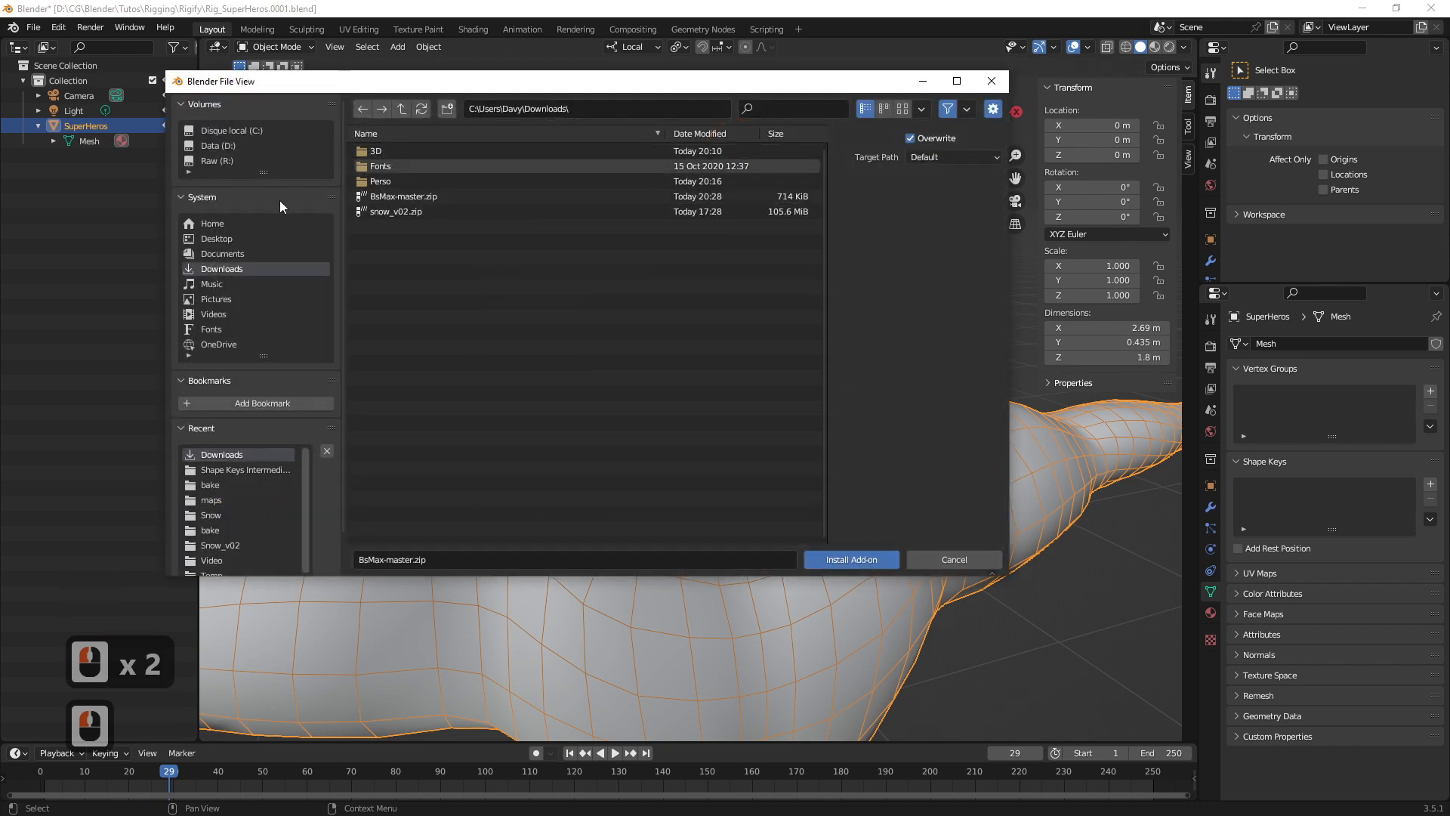
left_click(227, 266)
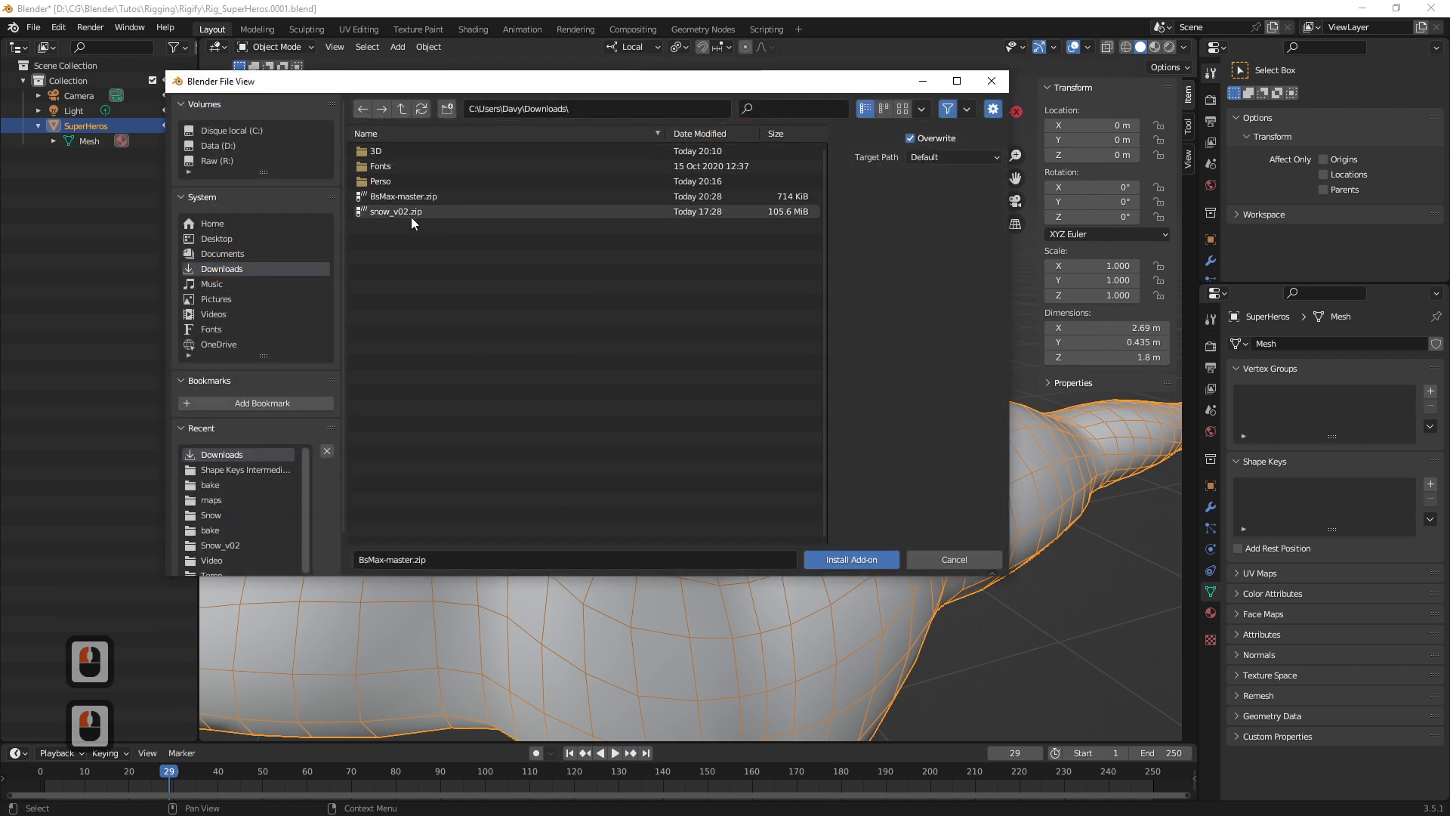
key("ctrl+1")
left_click(416, 197)
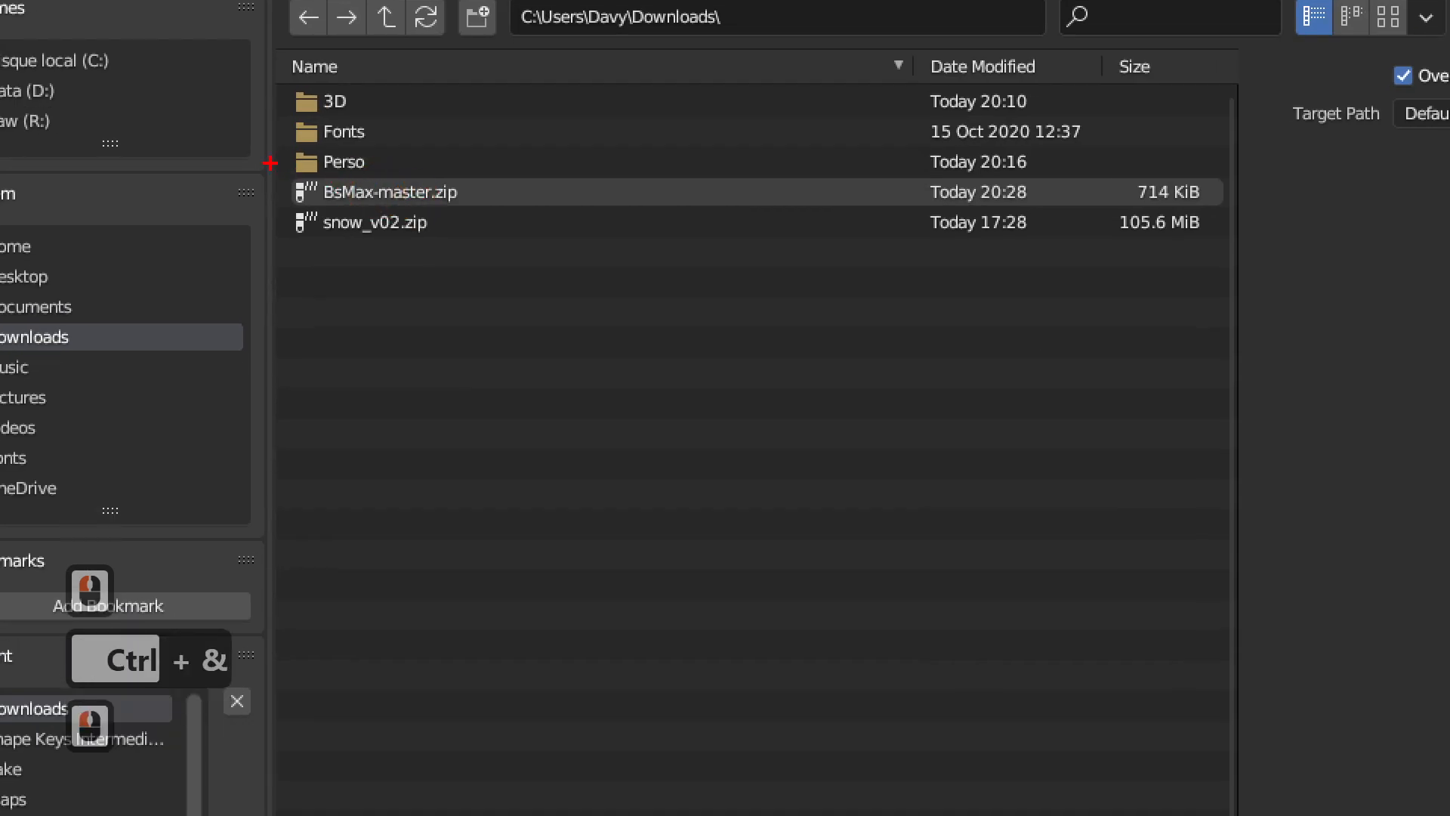
mouse_move(280, 162)
left_mouse_down()
mouse_move(261, 185)
mouse_move(470, 170)
mouse_move(453, 215)
mouse_move(481, 227)
left_mouse_up()
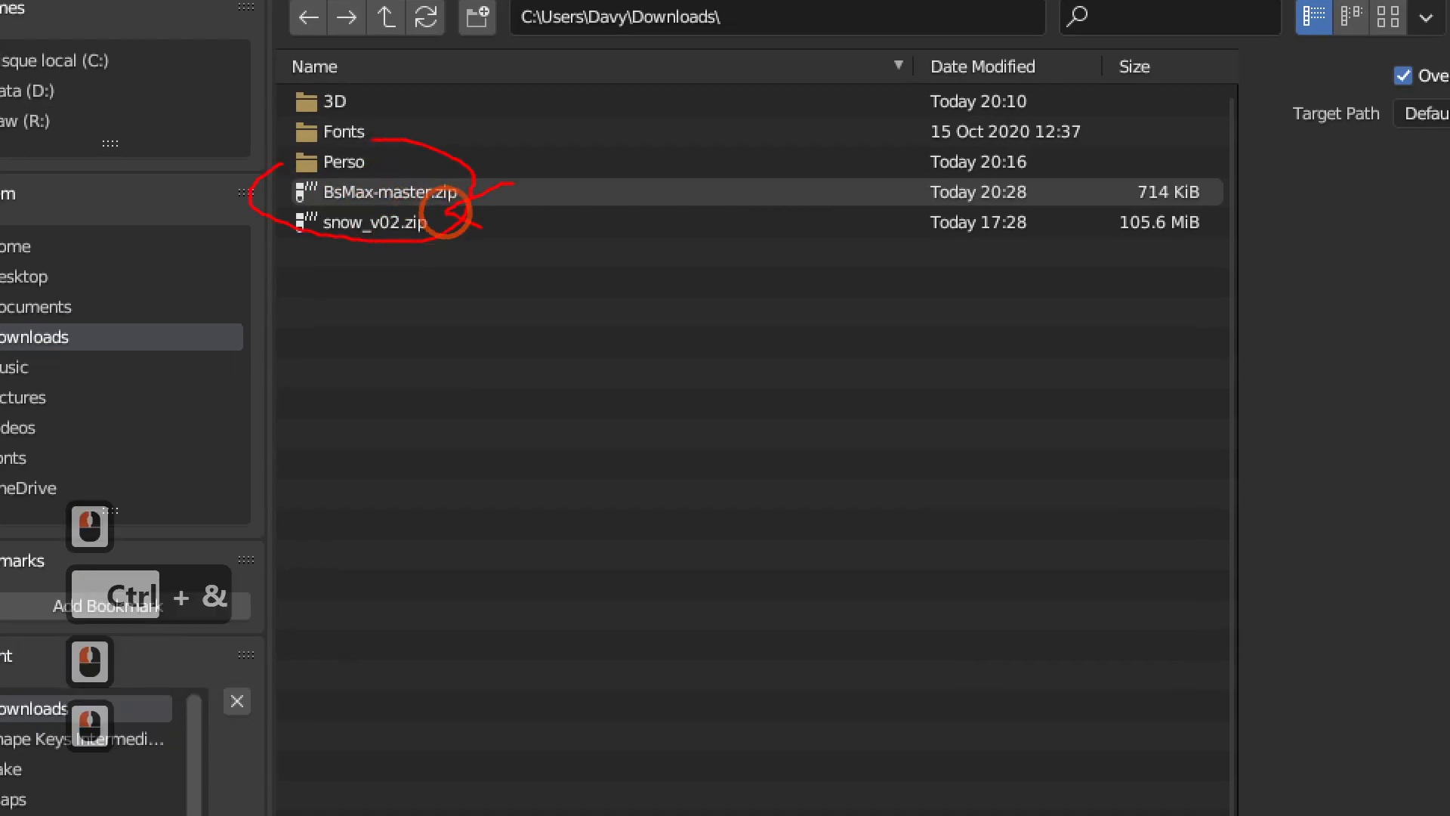
left_click_drag(639, 221, 524, 217)
key("Escape")
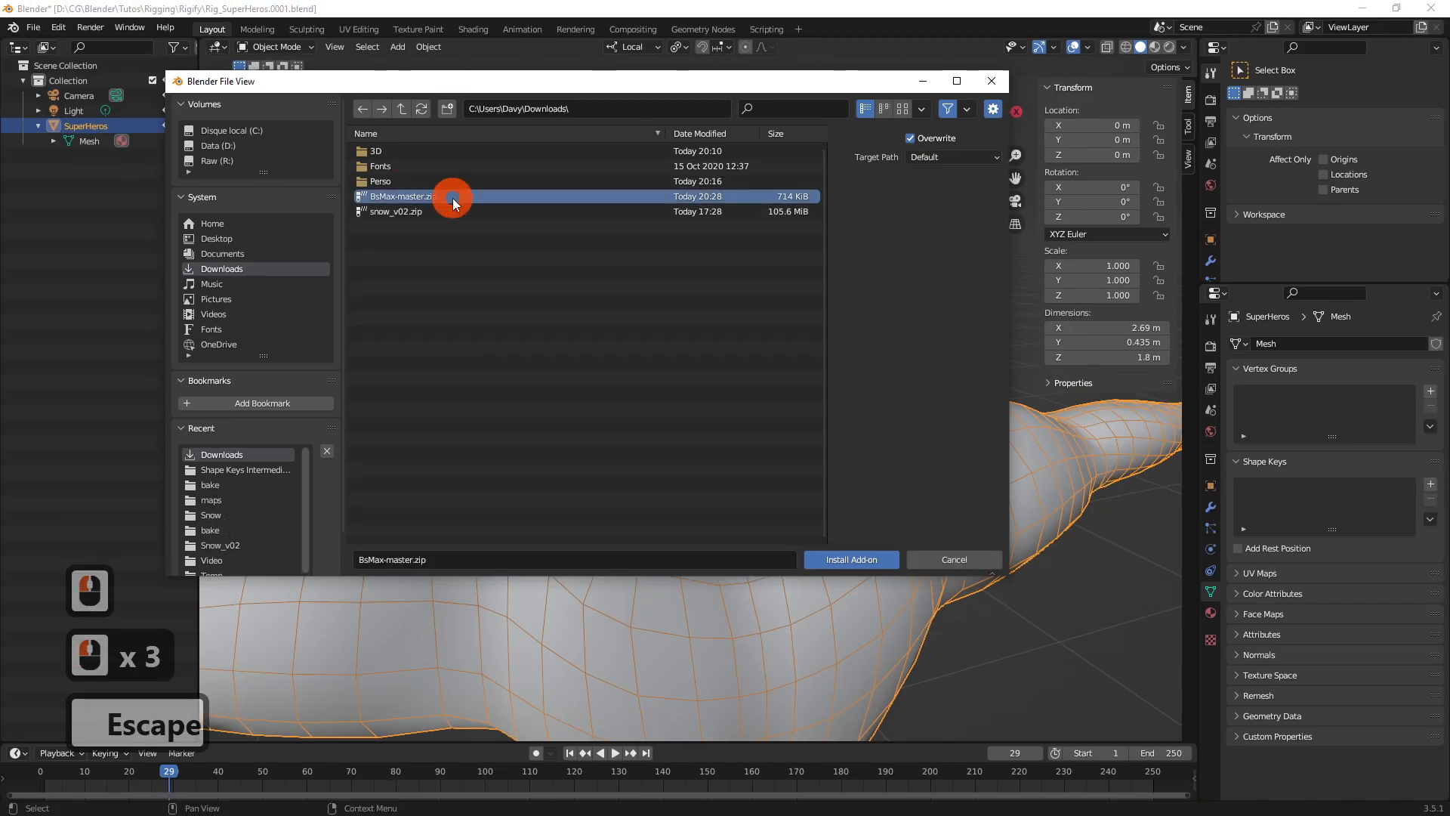
left_click(867, 558)
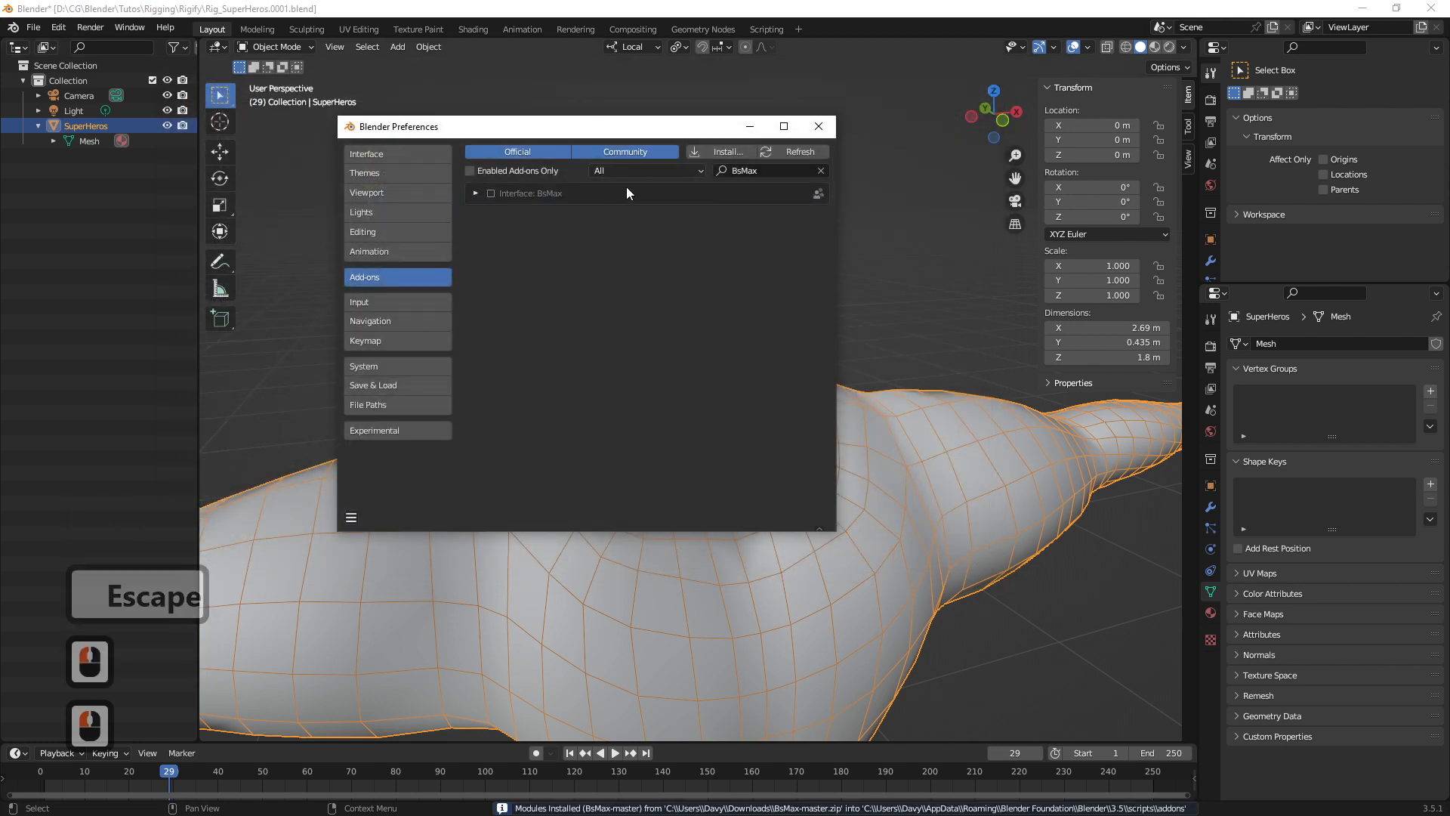
left_click(491, 194)
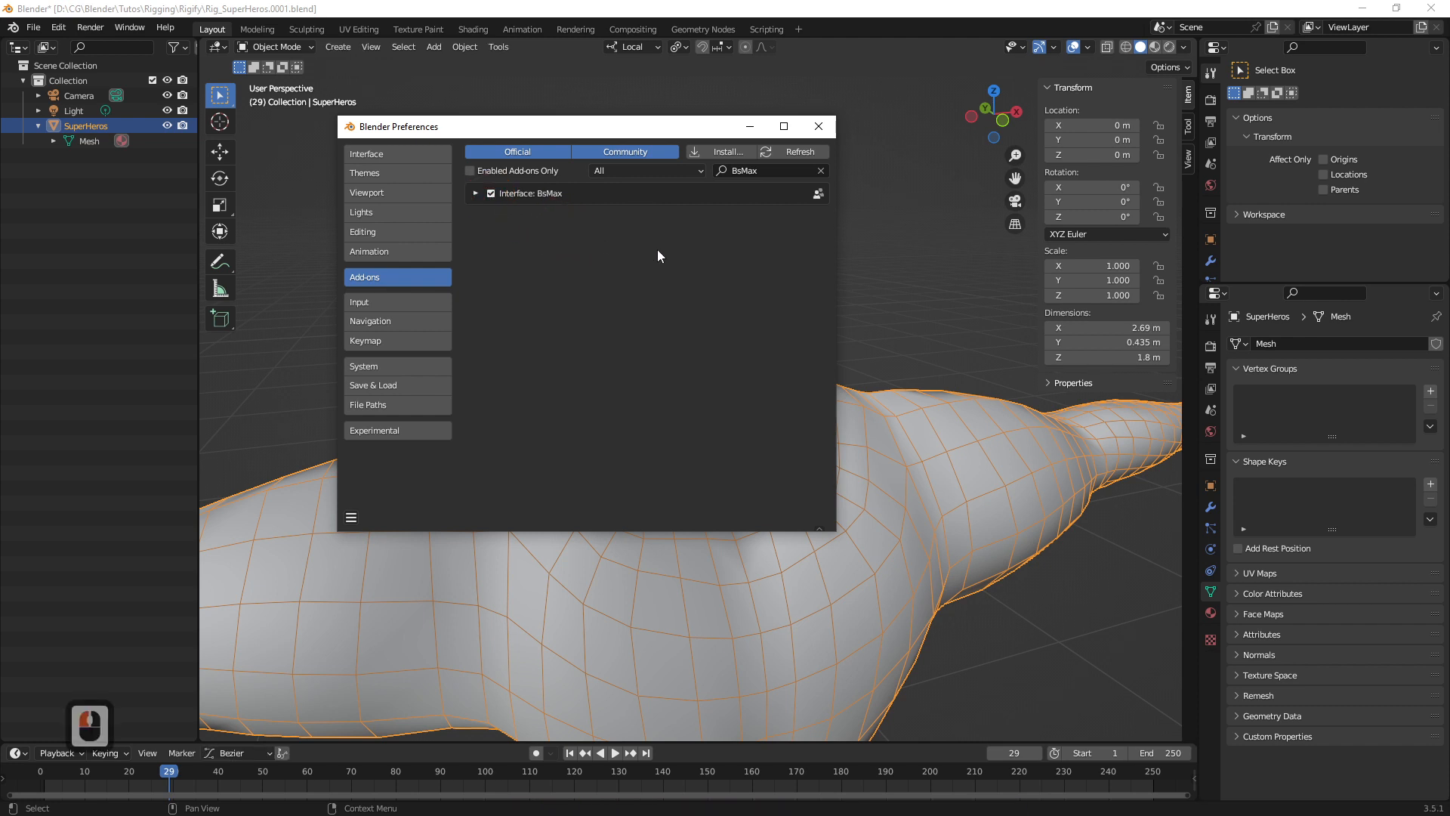
left_click(819, 128)
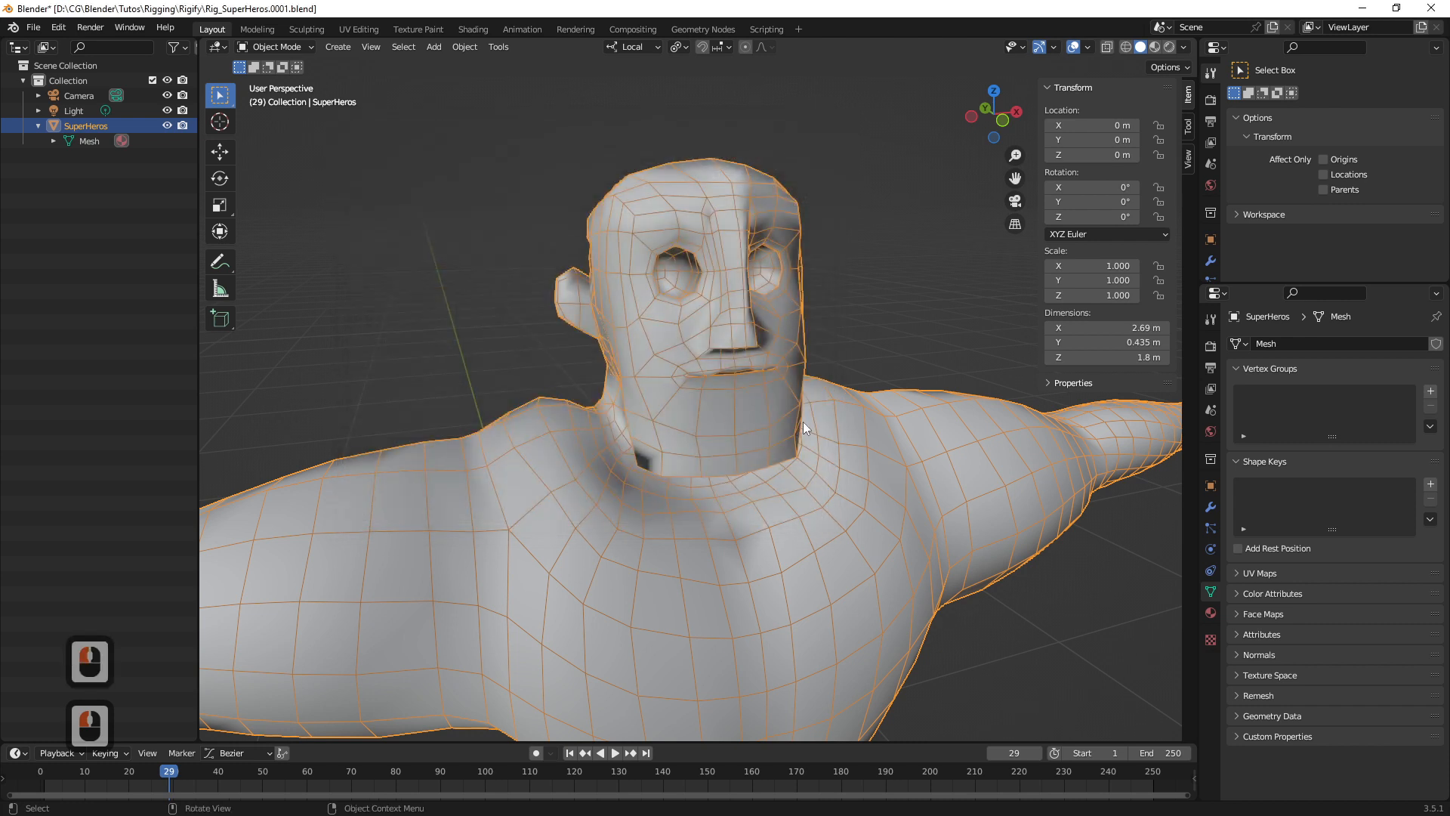
middle_click_drag(819, 432, 710, 332, "ctrl")
left_click(707, 328)
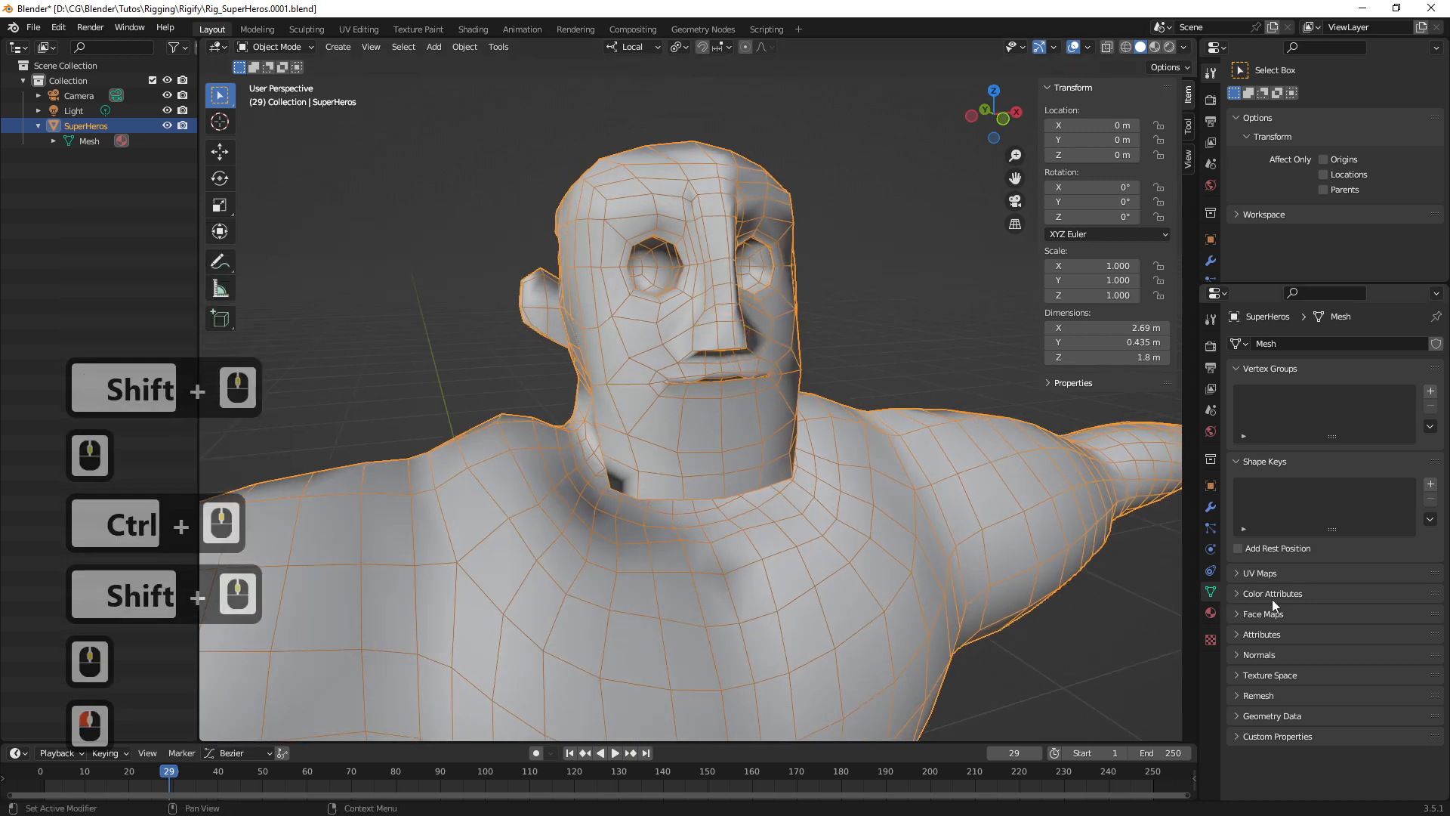
key("ctrl+1")
left_click(1304, 579)
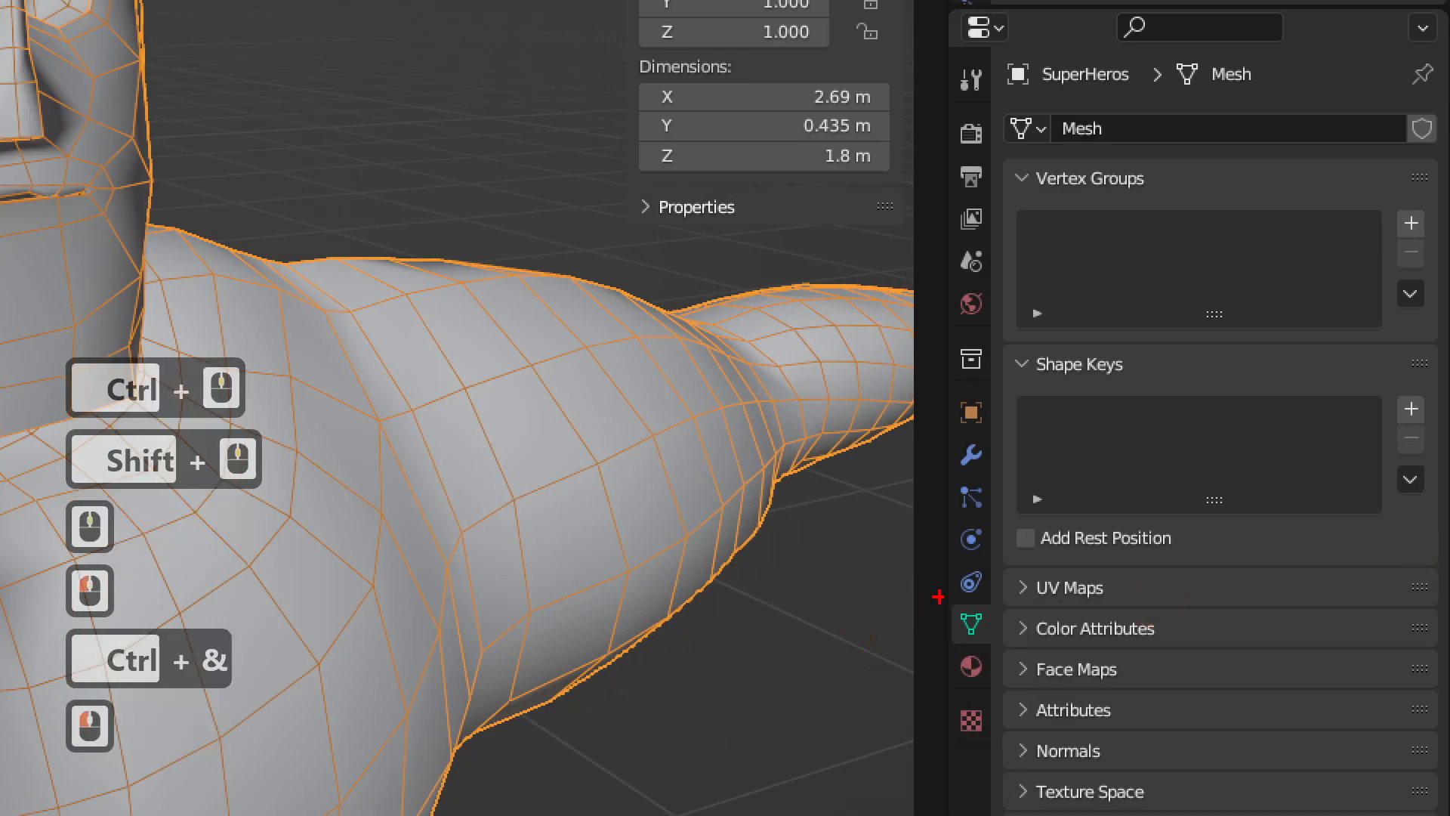
mouse_move(944, 584)
left_mouse_down()
mouse_move(927, 648)
mouse_move(982, 586)
left_mouse_up()
mouse_move(741, 437)
left_mouse_down()
mouse_move(916, 589)
mouse_move(918, 549)
left_mouse_up()
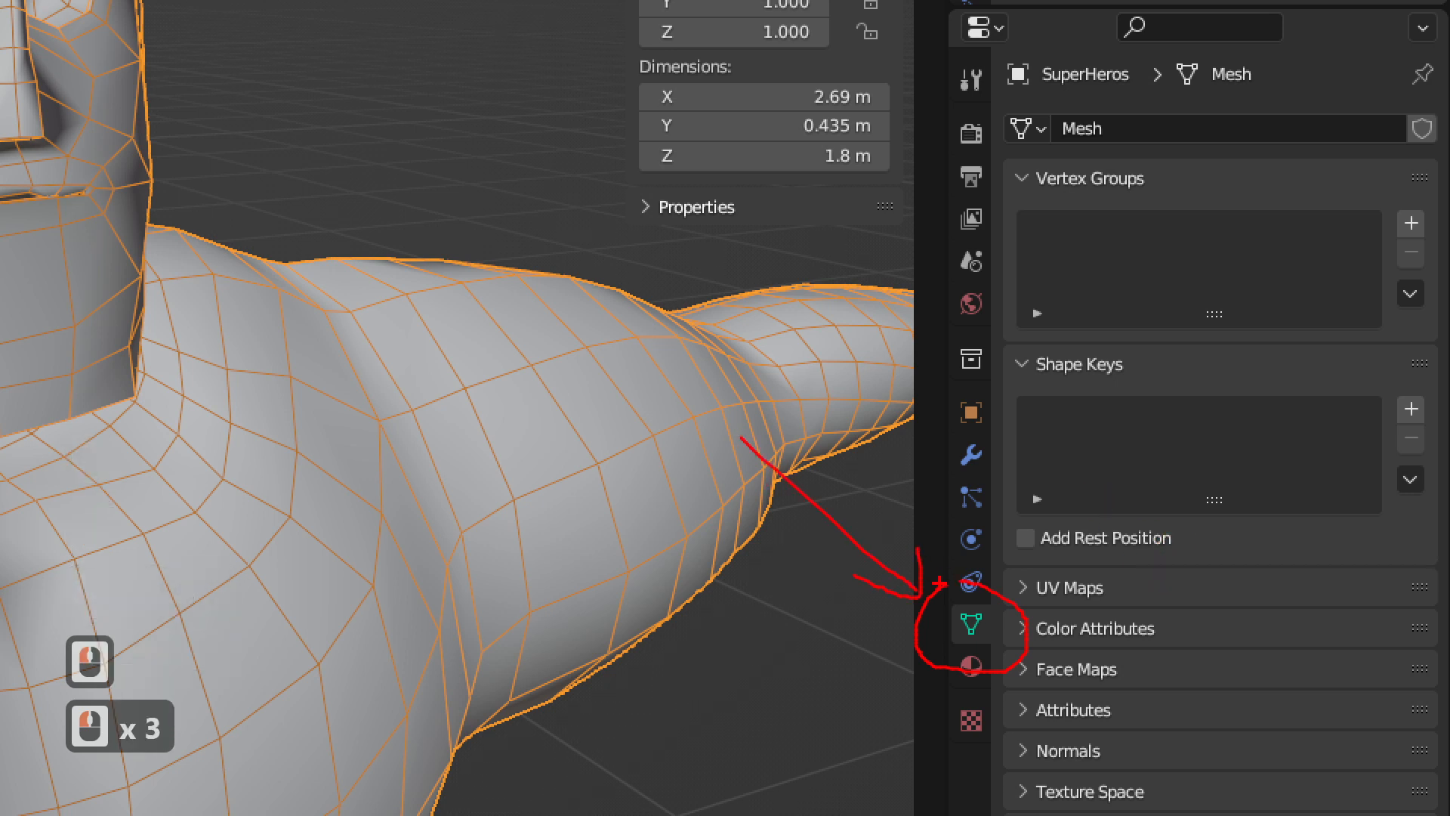
key("Escape")
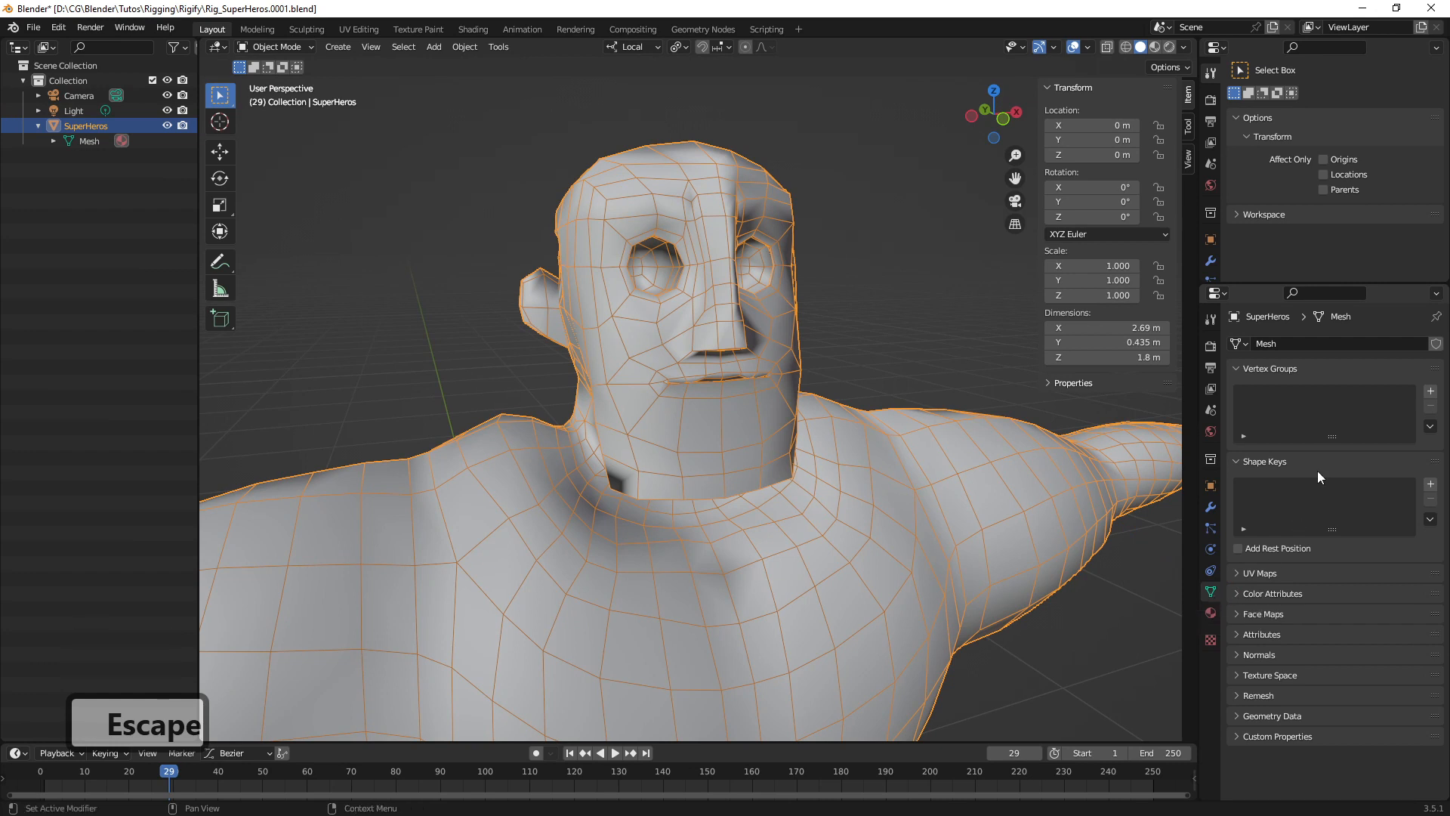
key("ctrl+eacute")
mouse_move(1208, 441)
left_mouse_down("ctrl")
mouse_move(1446, 547)
mouse_move(1202, 483)
left_mouse_up("ctrl")
mouse_move(1126, 407)
left_mouse_down()
mouse_move(1201, 451)
mouse_move(1179, 464)
left_mouse_up()
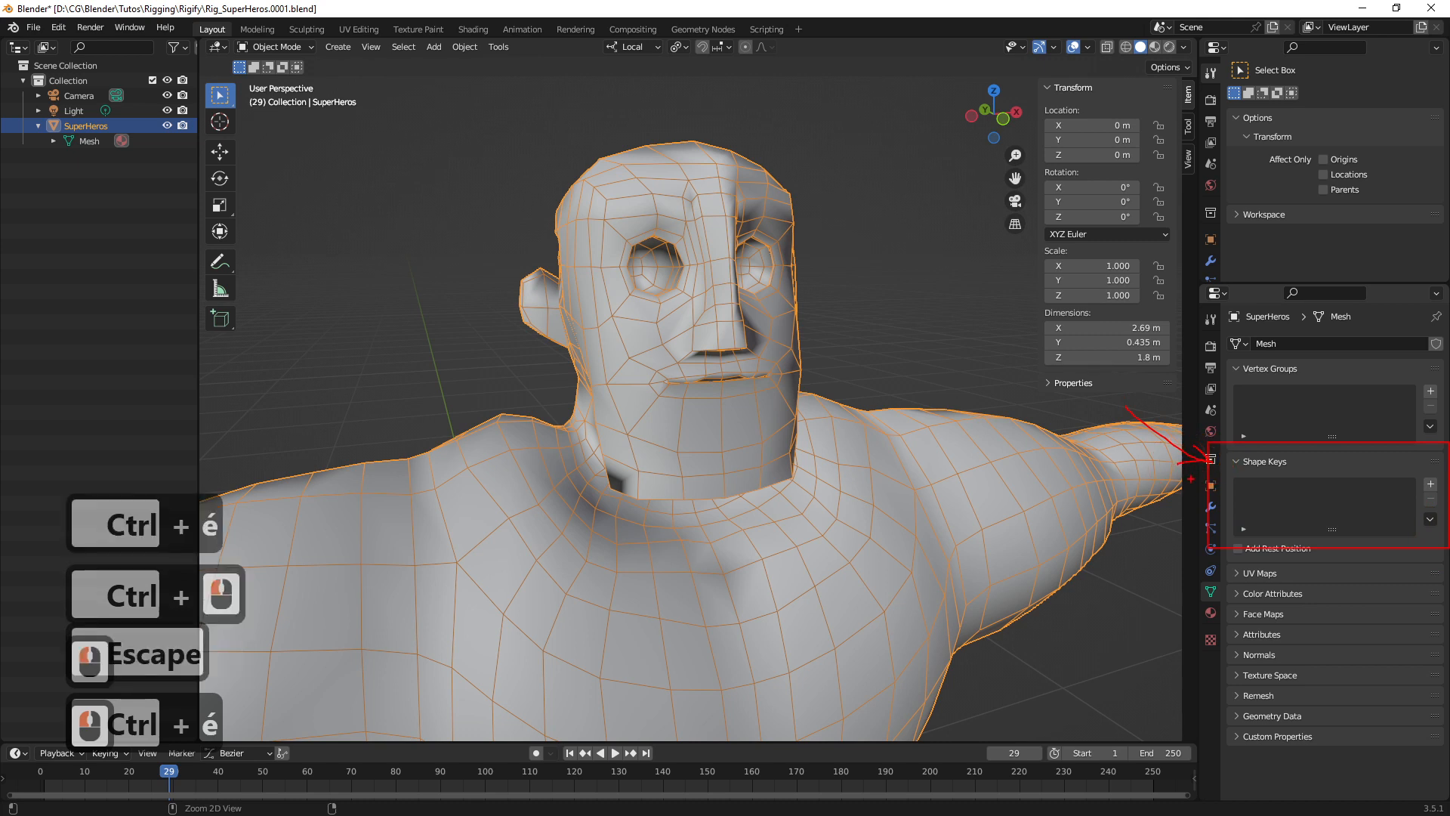
key("Escape")
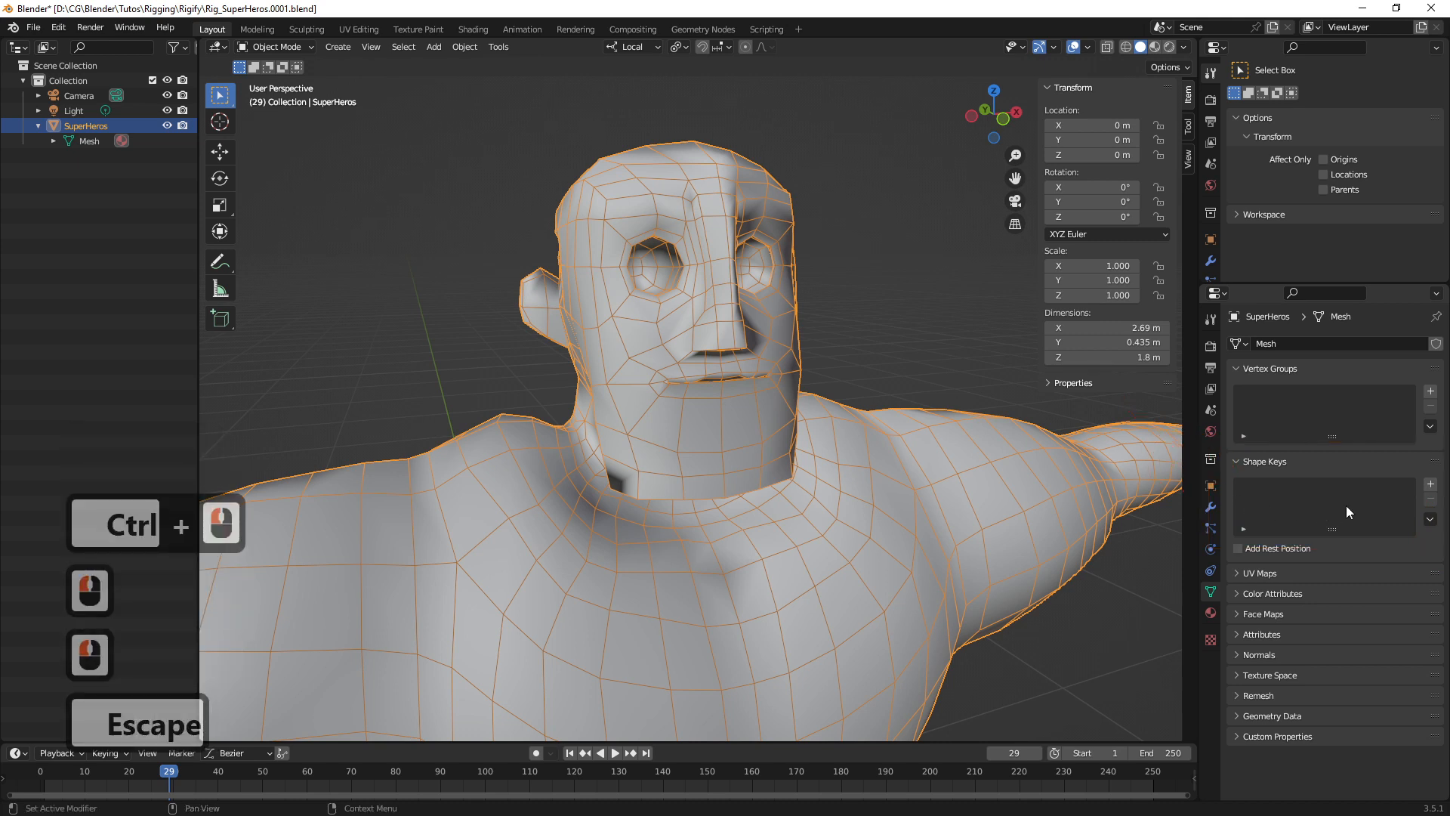
Add a base shape key and a second shape key to the SuperHeros mesh, naming the second one Sourire
left_click(1430, 484)
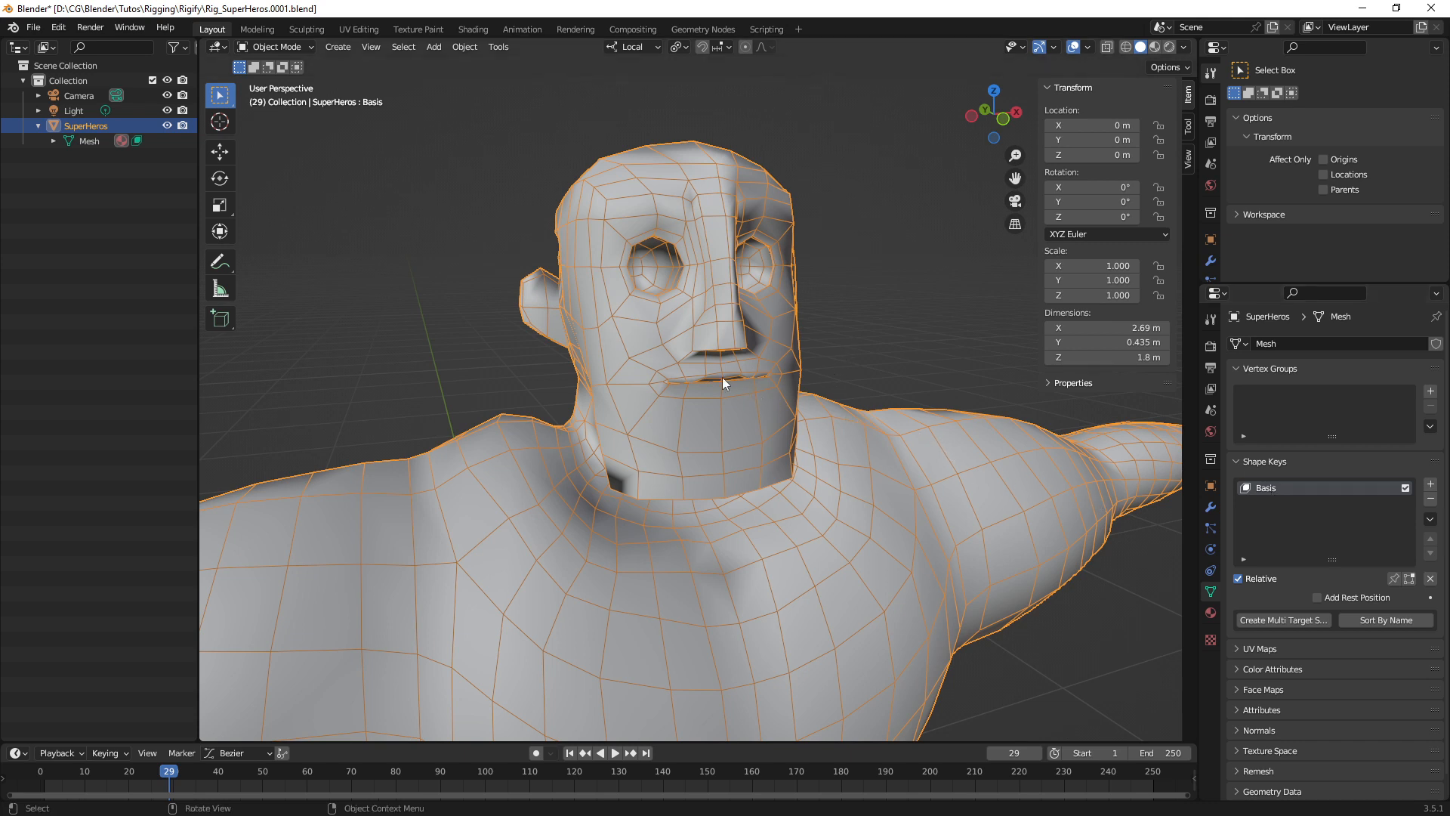
left_click(1430, 485)
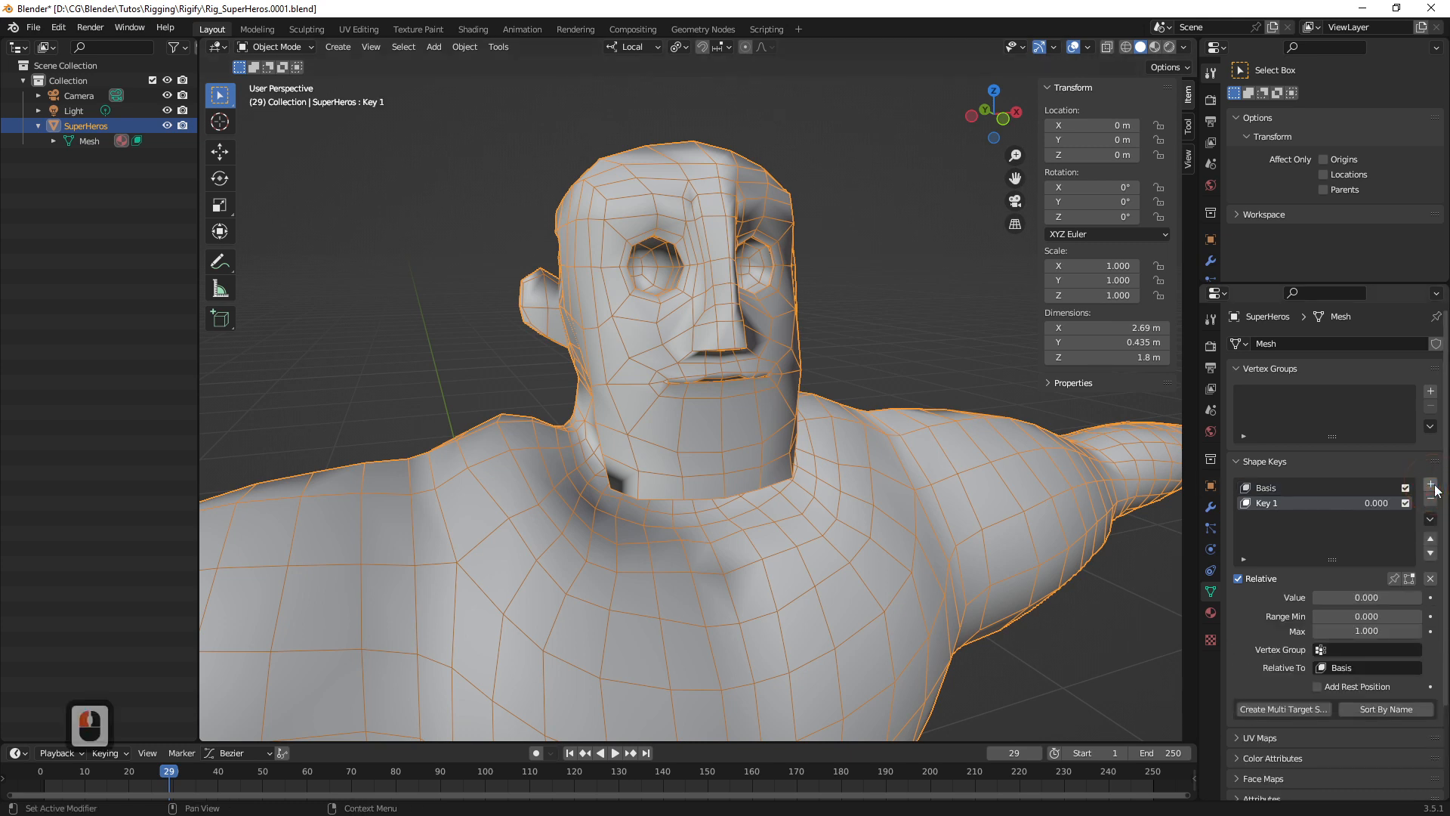
double_click(1275, 504)
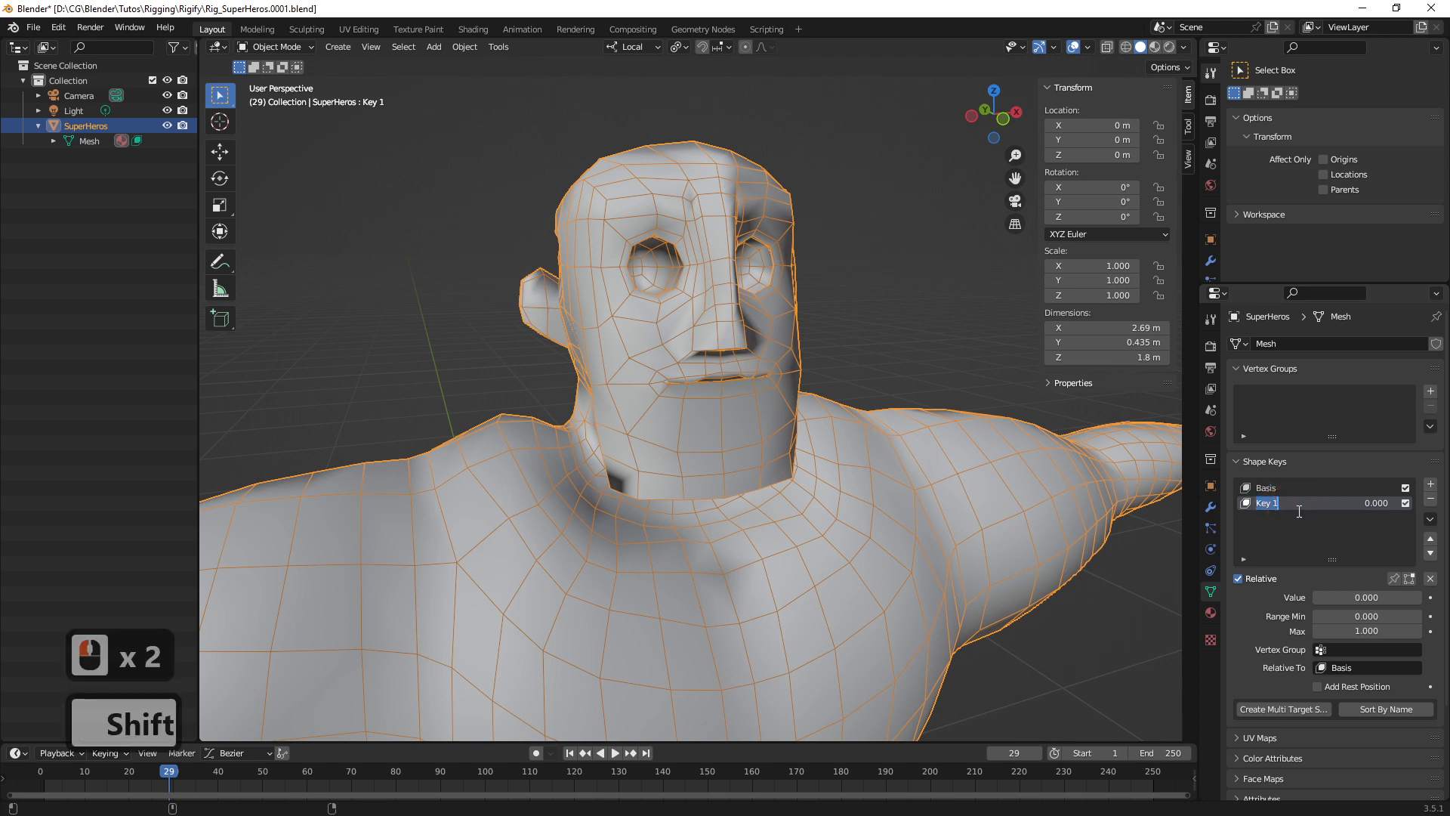
type("Sourire")
key("Return")
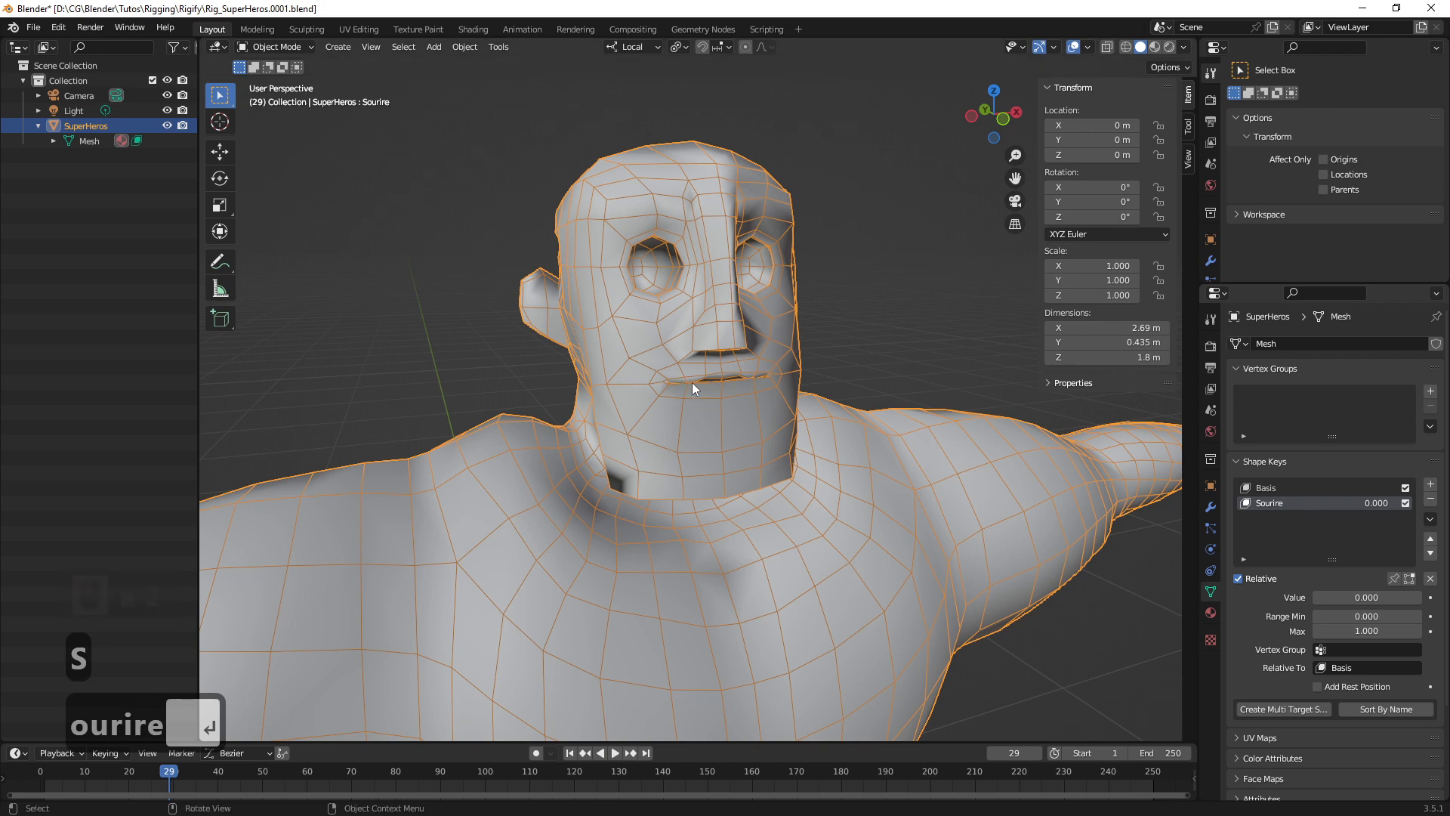
Enter Edit Mode on SuperHeros with the Sourire key active and select the single vertex at the character's right mouth corner in vertex mode
middle_click_drag(680, 379, 629, 356, "ctrl")
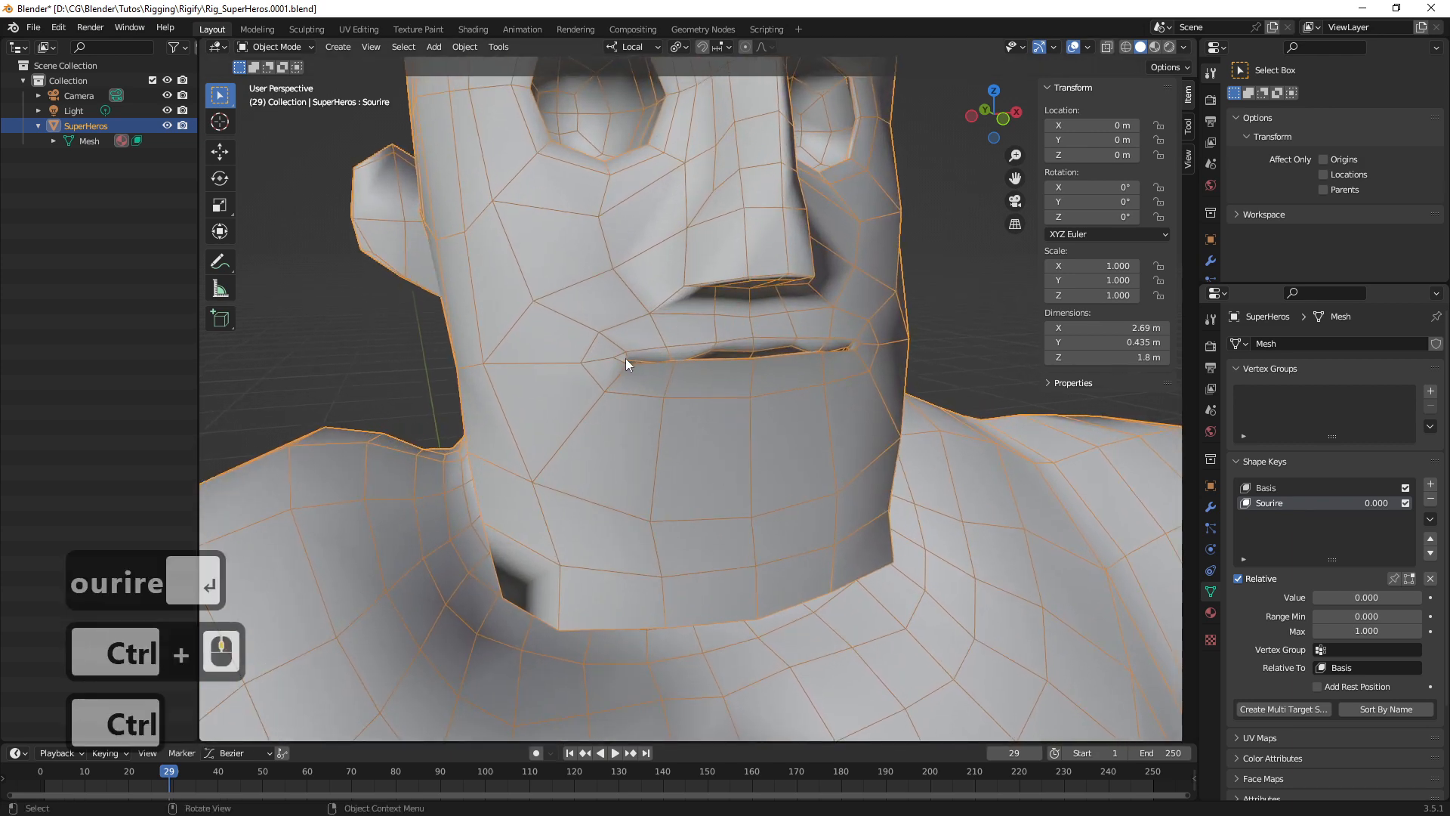
key("Tab")
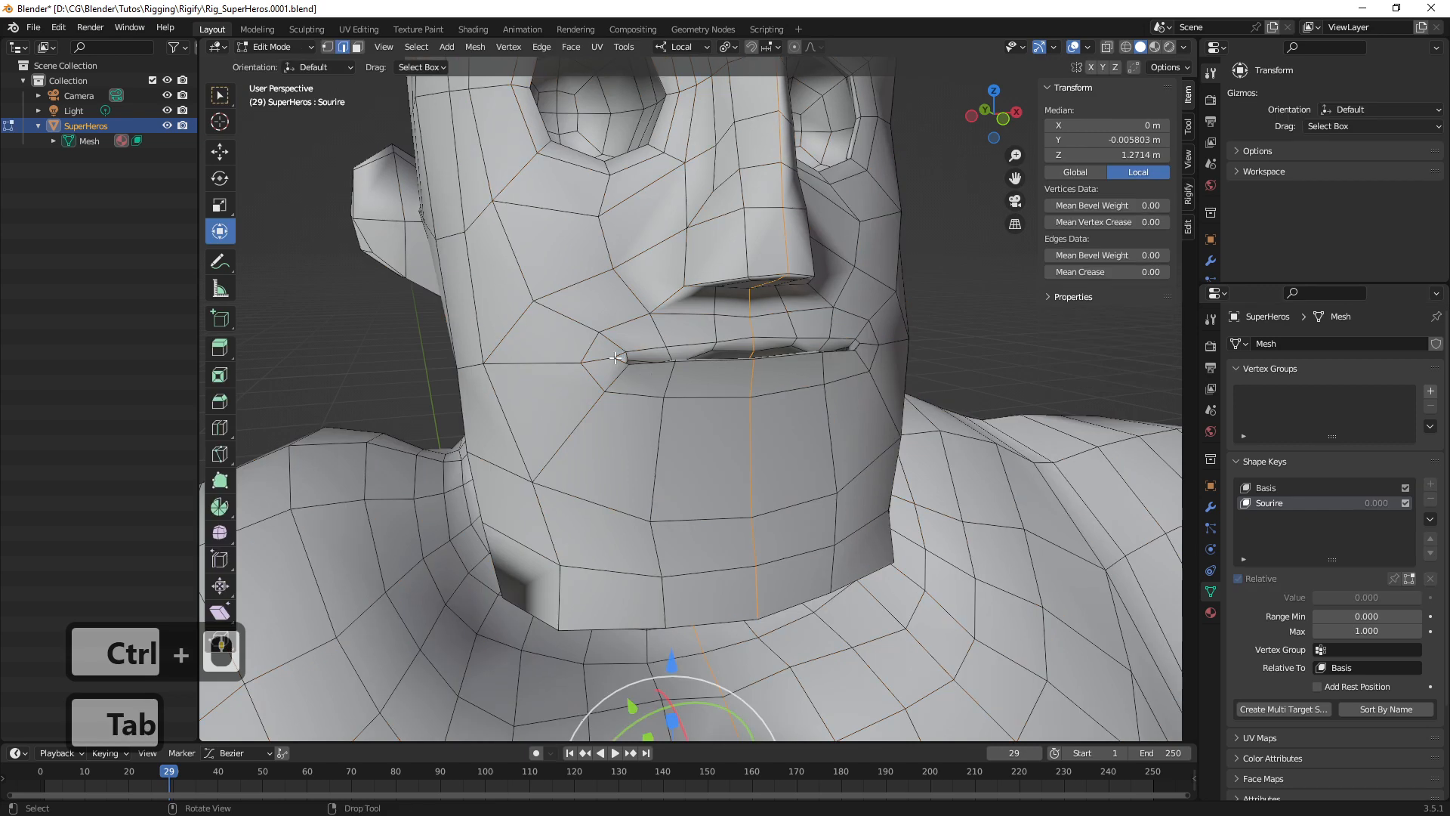
left_click(615, 358)
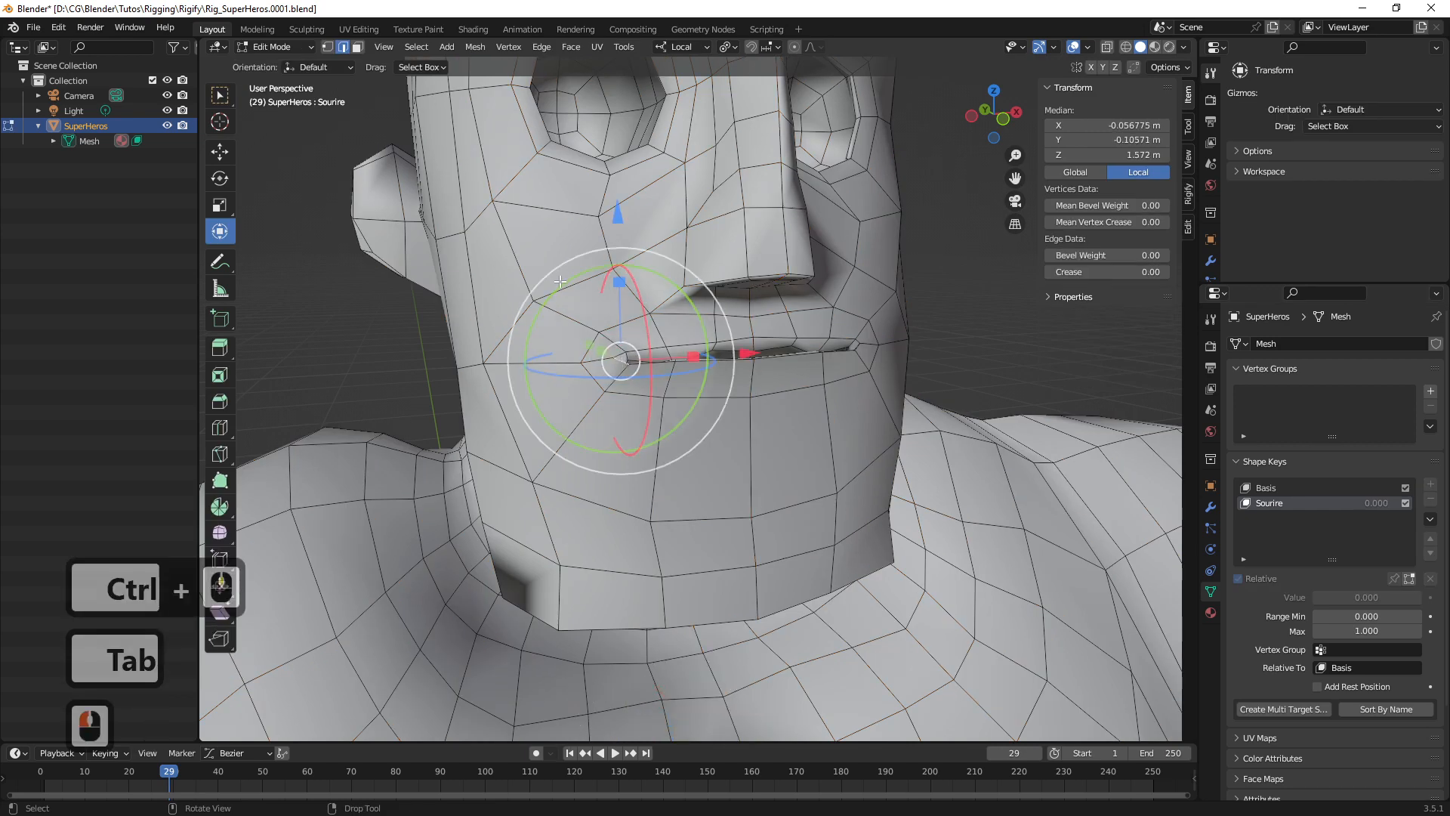
left_click(328, 47)
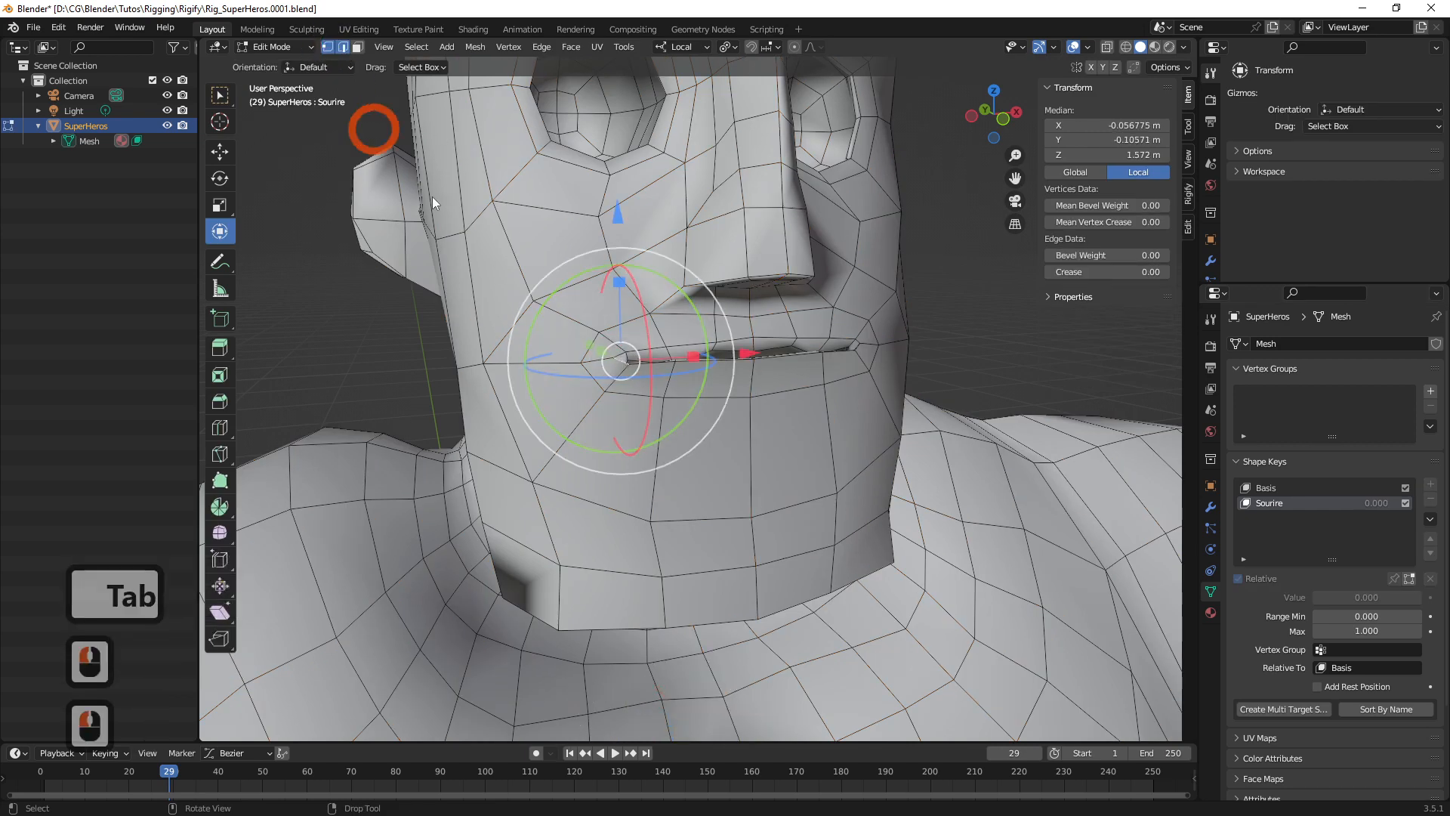
left_click(612, 355)
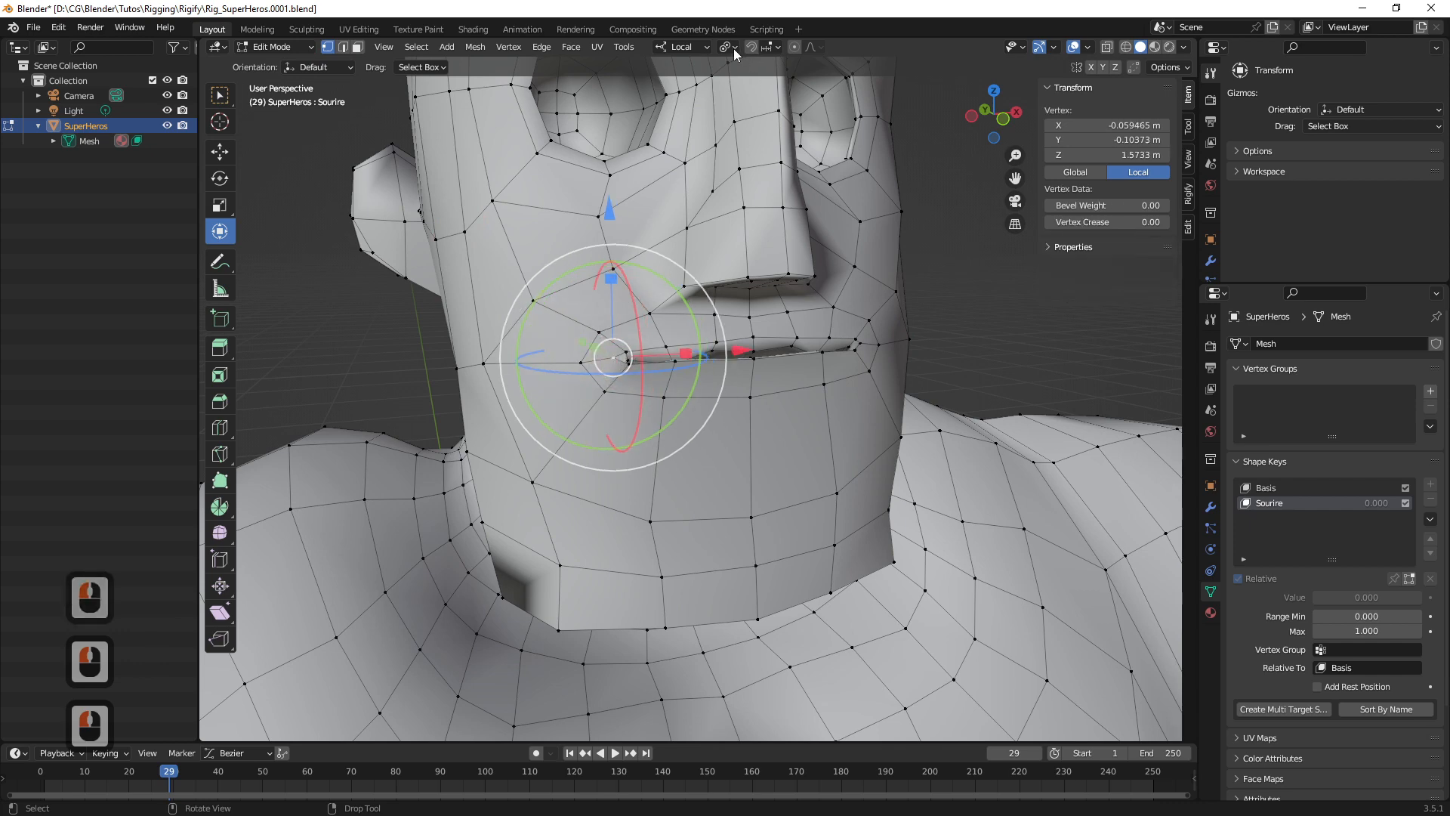
Enable proportional editing and reduce its influence around the mouth-corner vertex to about 0.08 m
left_click(794, 47)
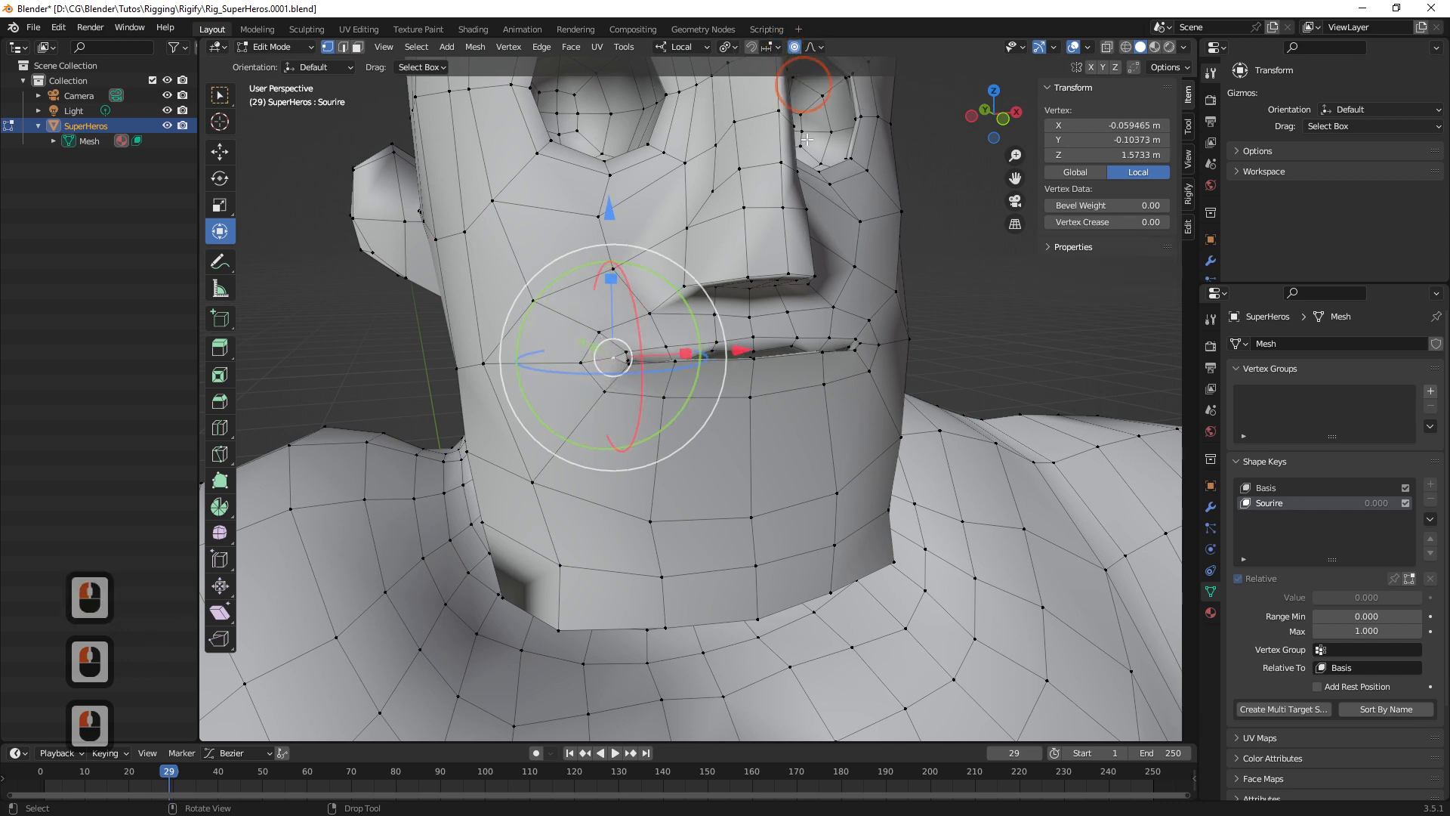
scroll(619, 361, "down", 3)
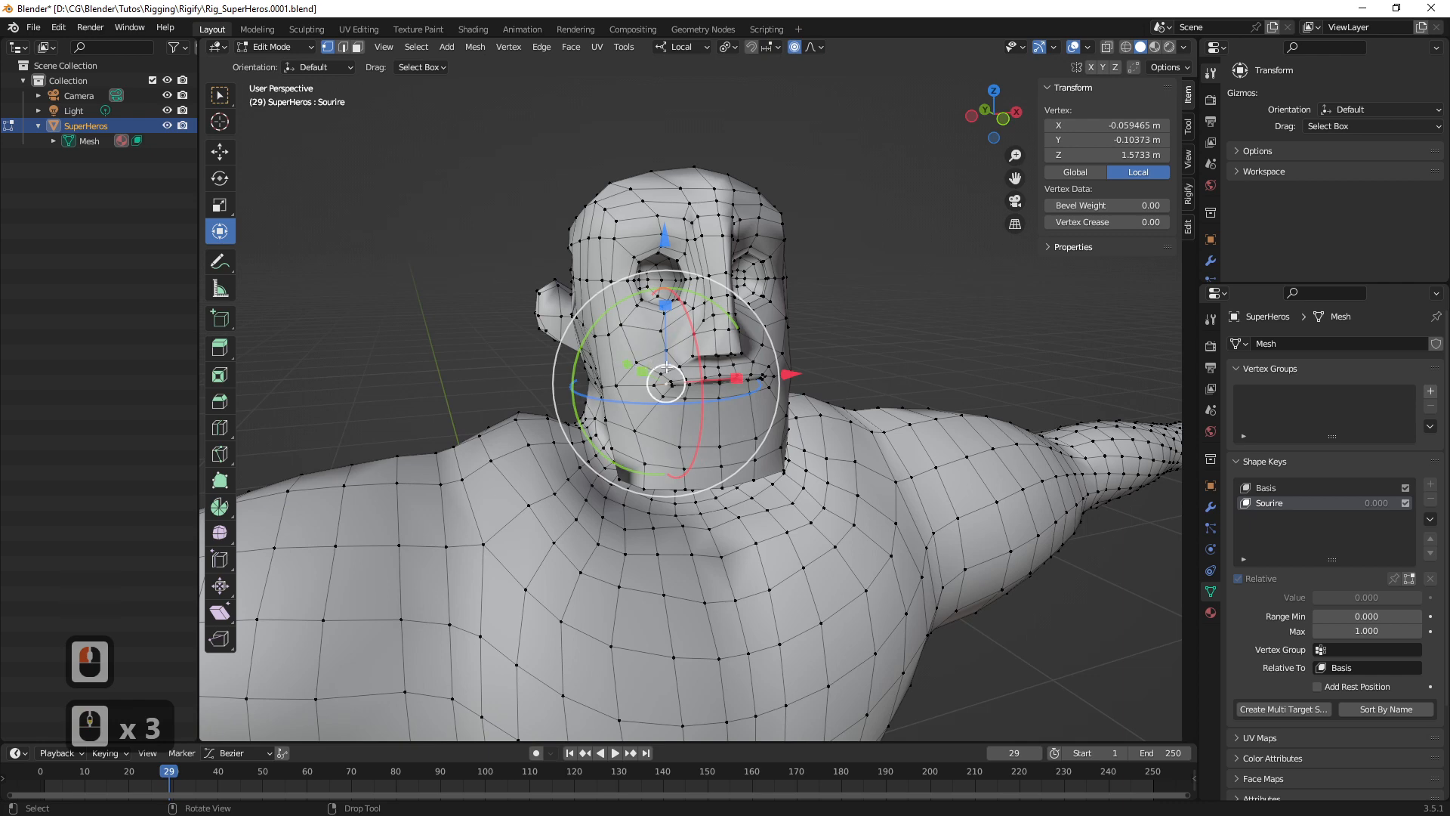
scroll(672, 368, "up", 2)
scroll(672, 369, "down", 1)
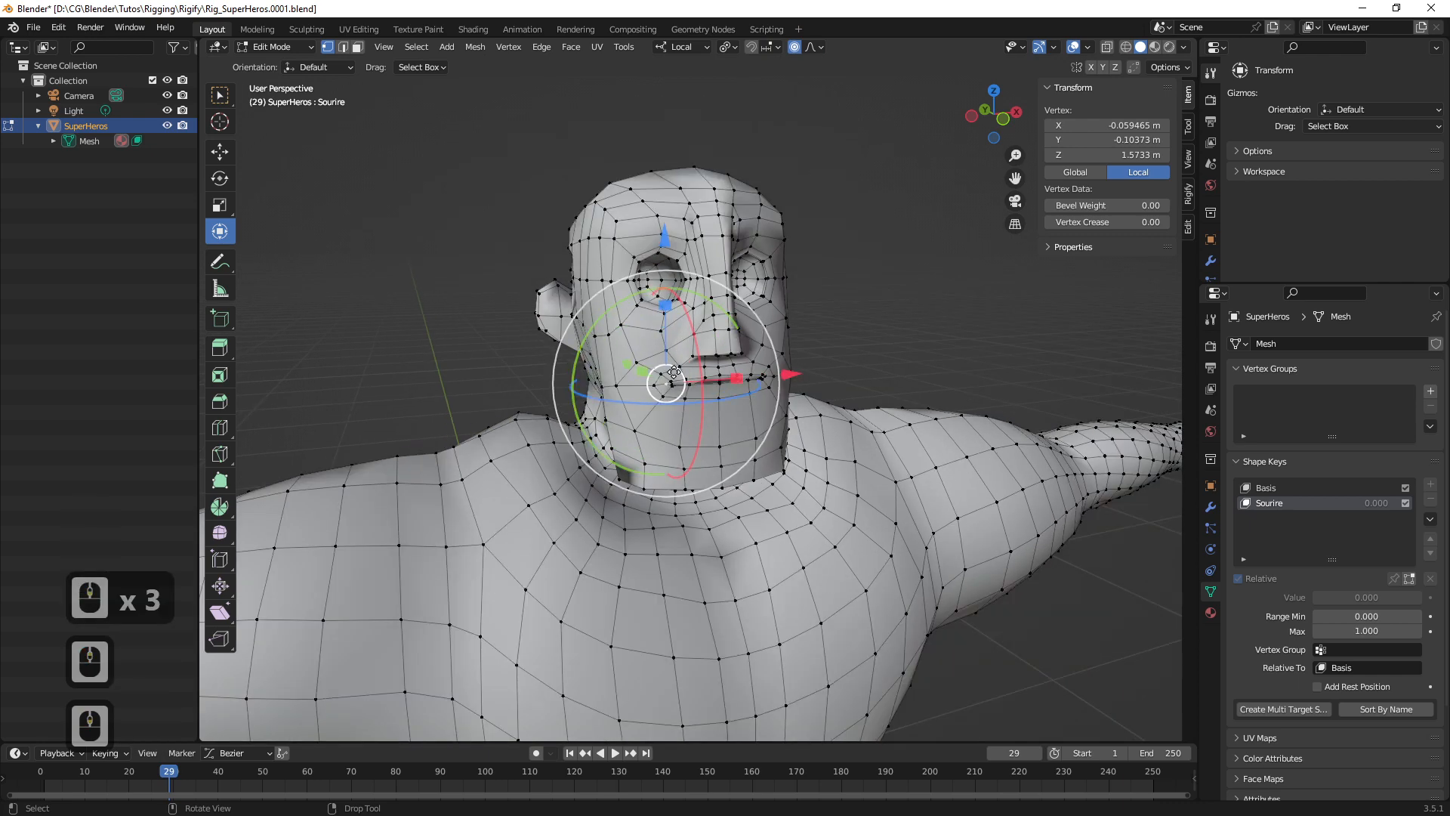
key("g")
scroll(674, 372, "down", 12)
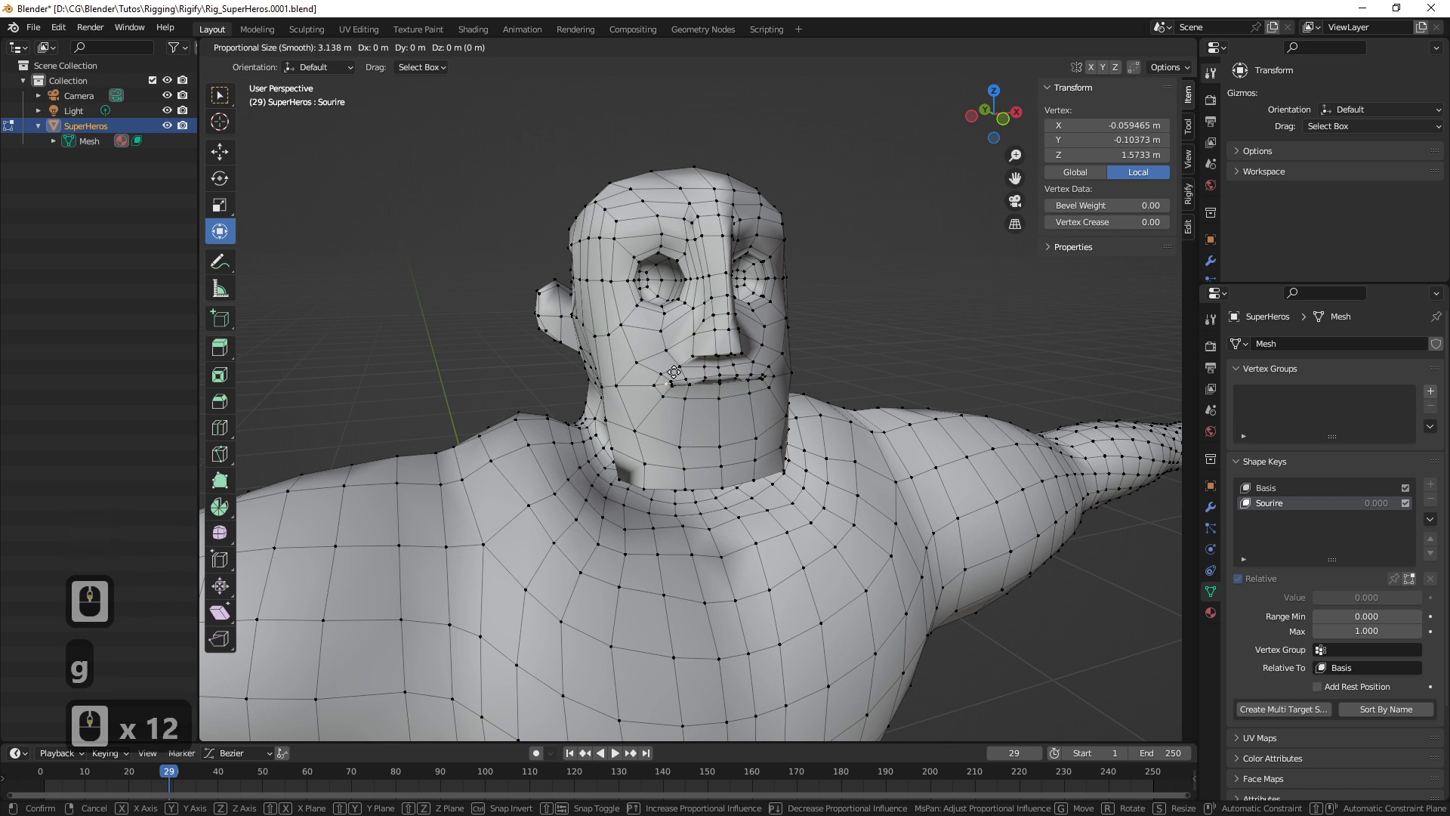
scroll(674, 371, "up", 19)
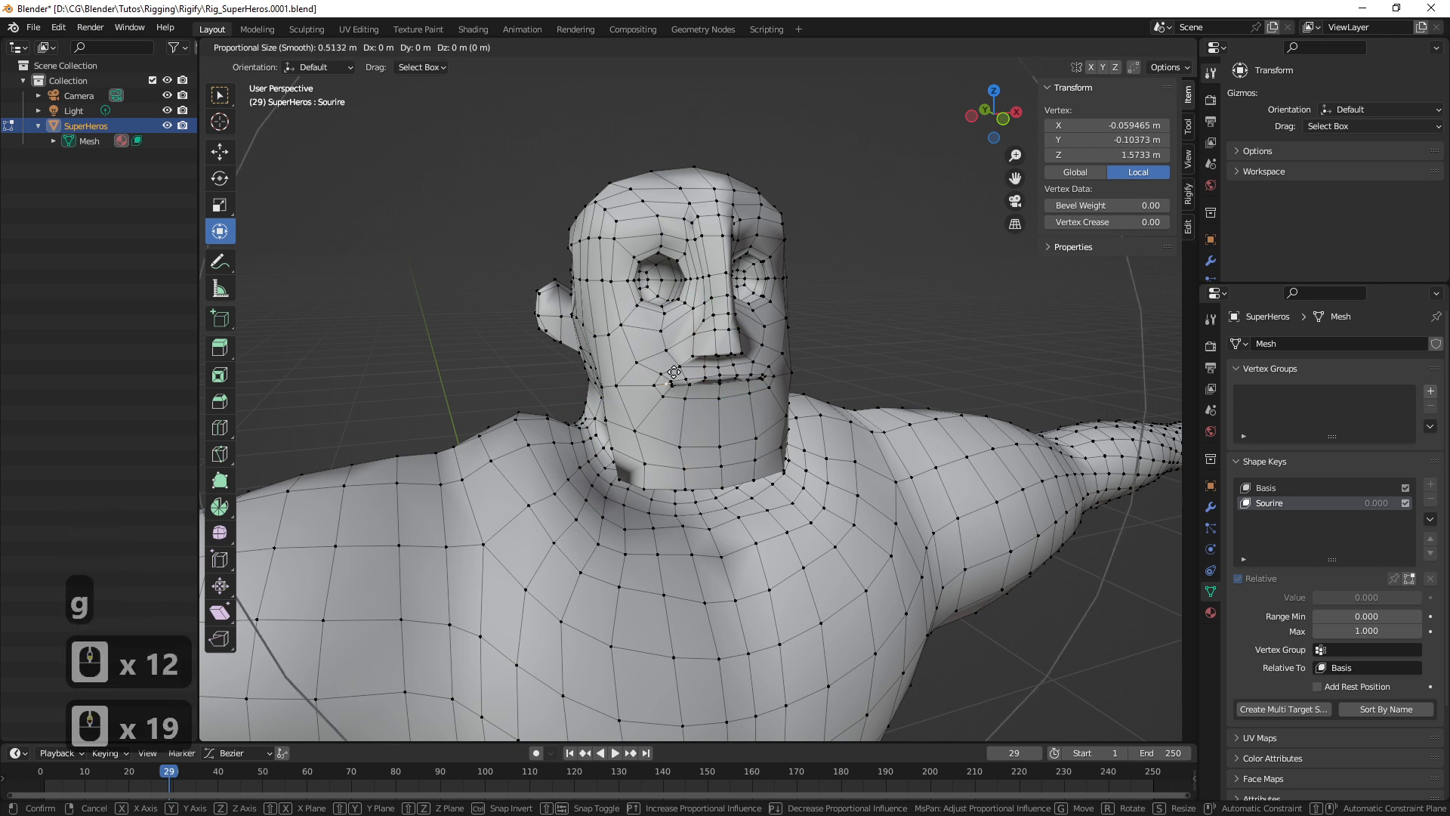
scroll(673, 371, "up", 18)
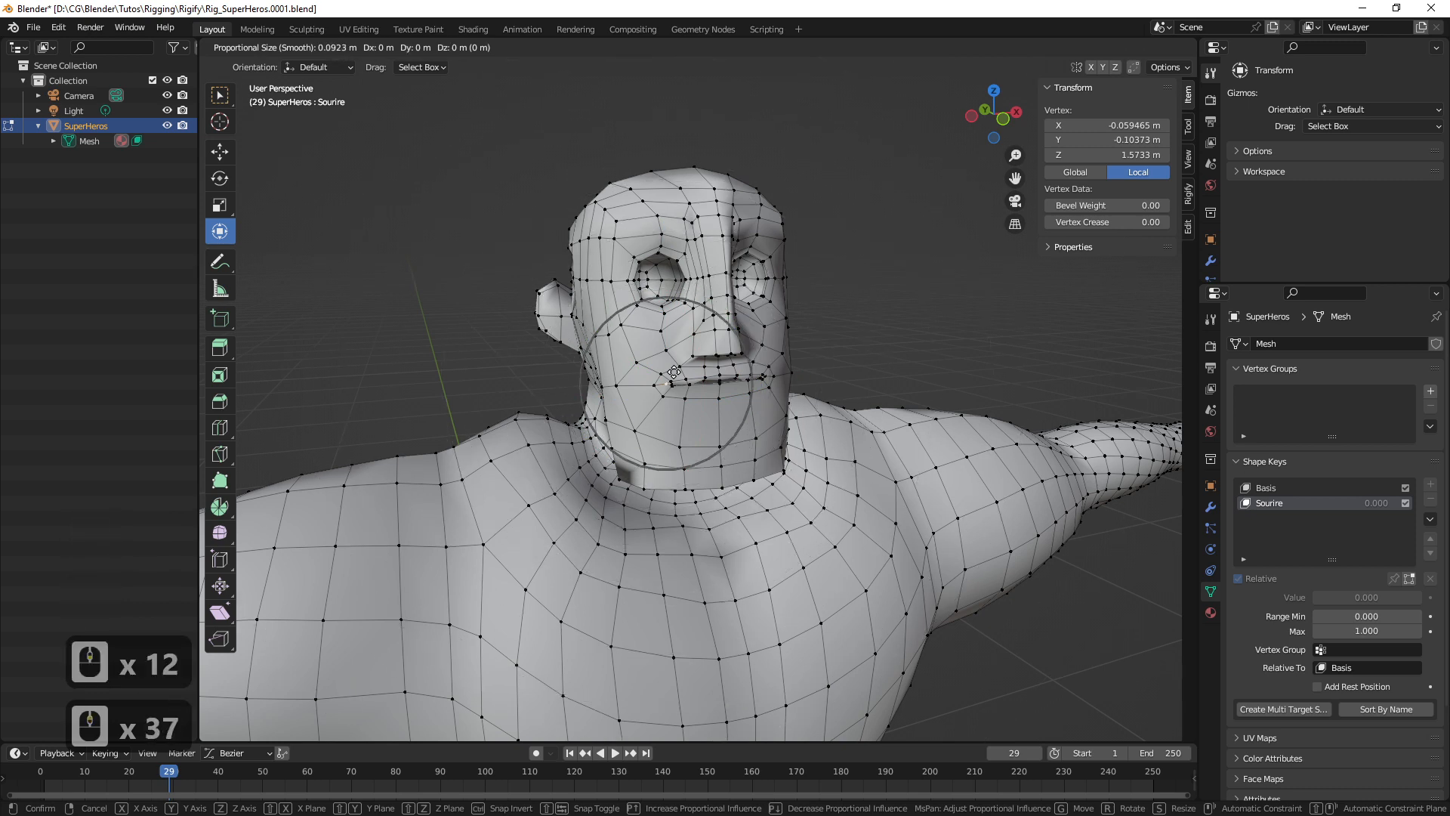
scroll(674, 372, "up", 1)
left_click(674, 372)
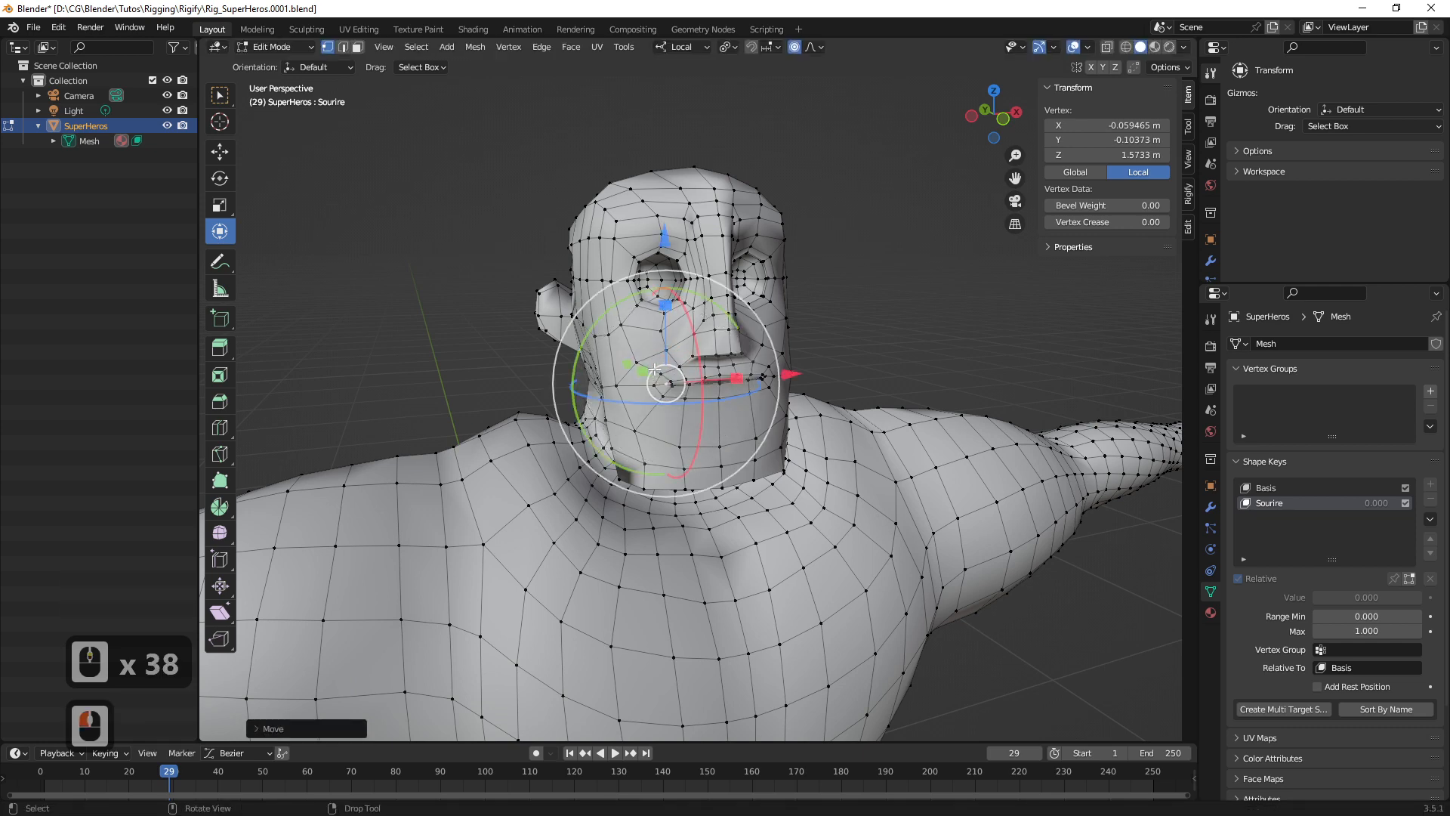
Move the mouth corner in the local XZ plane by about -0.029 m in X and 0.033 m in Z
middle_click_drag(661, 373, 624, 368)
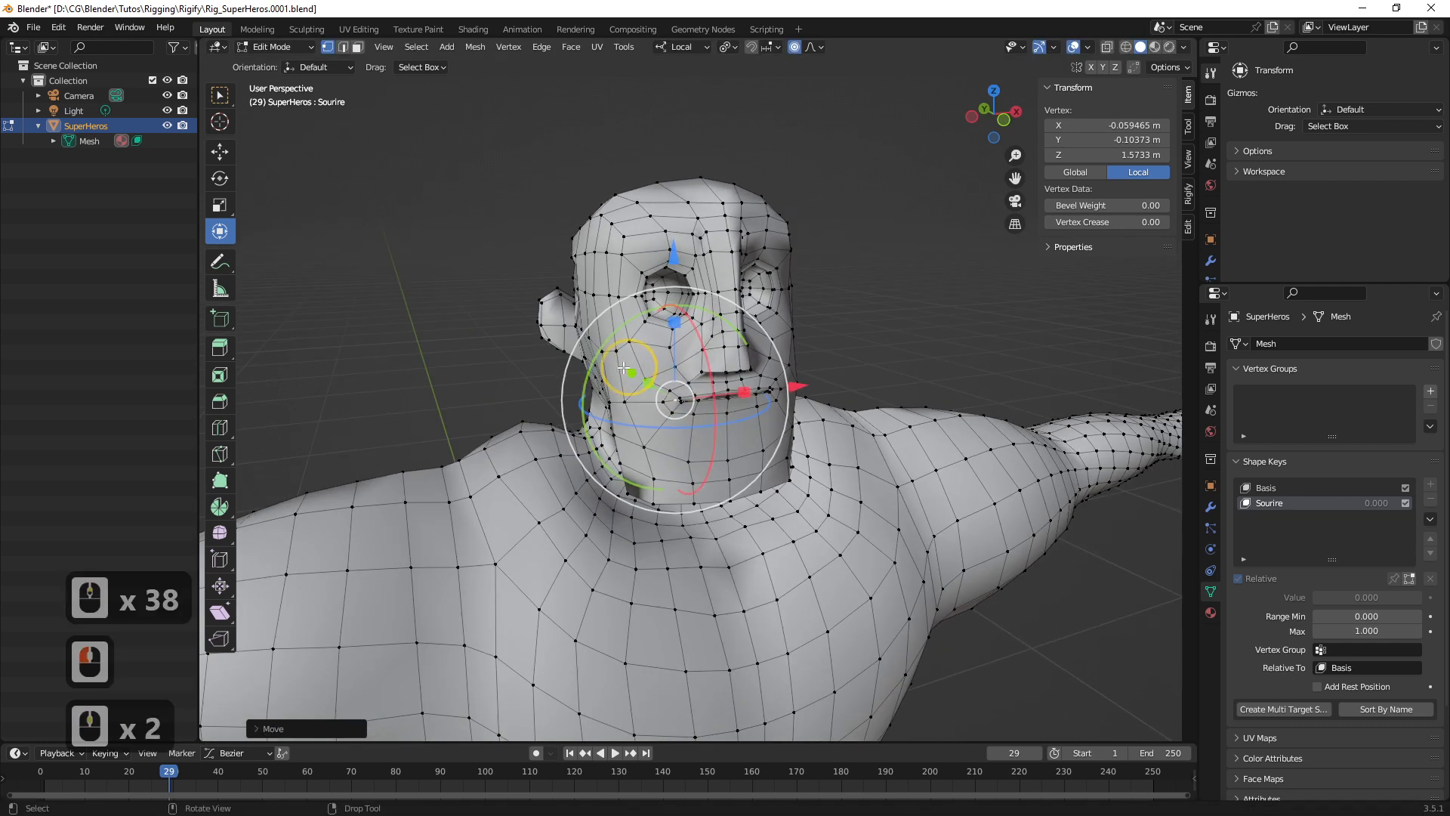
key("g")
key("shift+y")
key("shift+y")
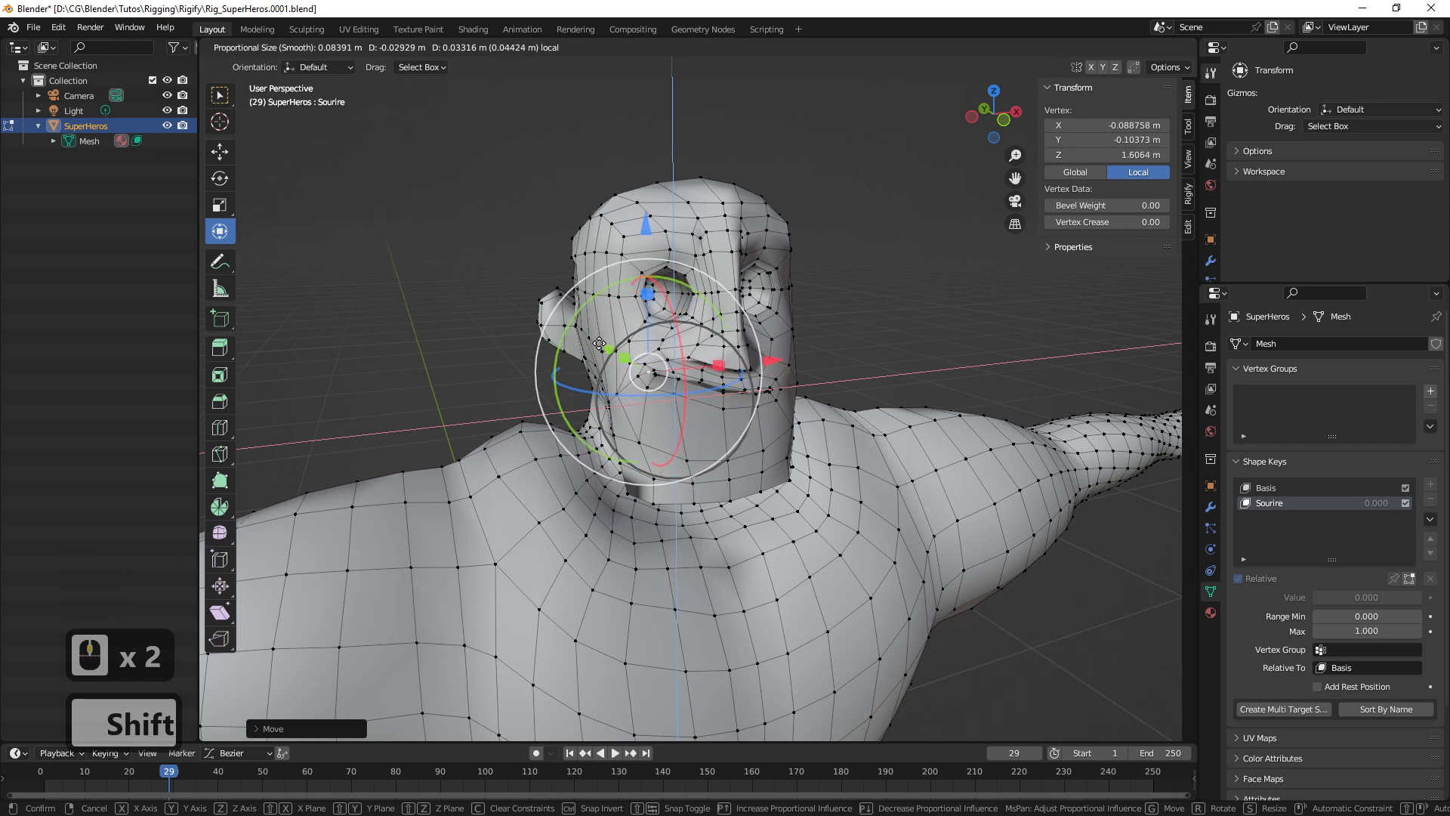
left_click_drag(599, 344, 599, 344, "shift")
Rotate the raised mouth corner by about 31° around its local Y axis with proportional influence
left_click_drag(613, 287, 662, 282)
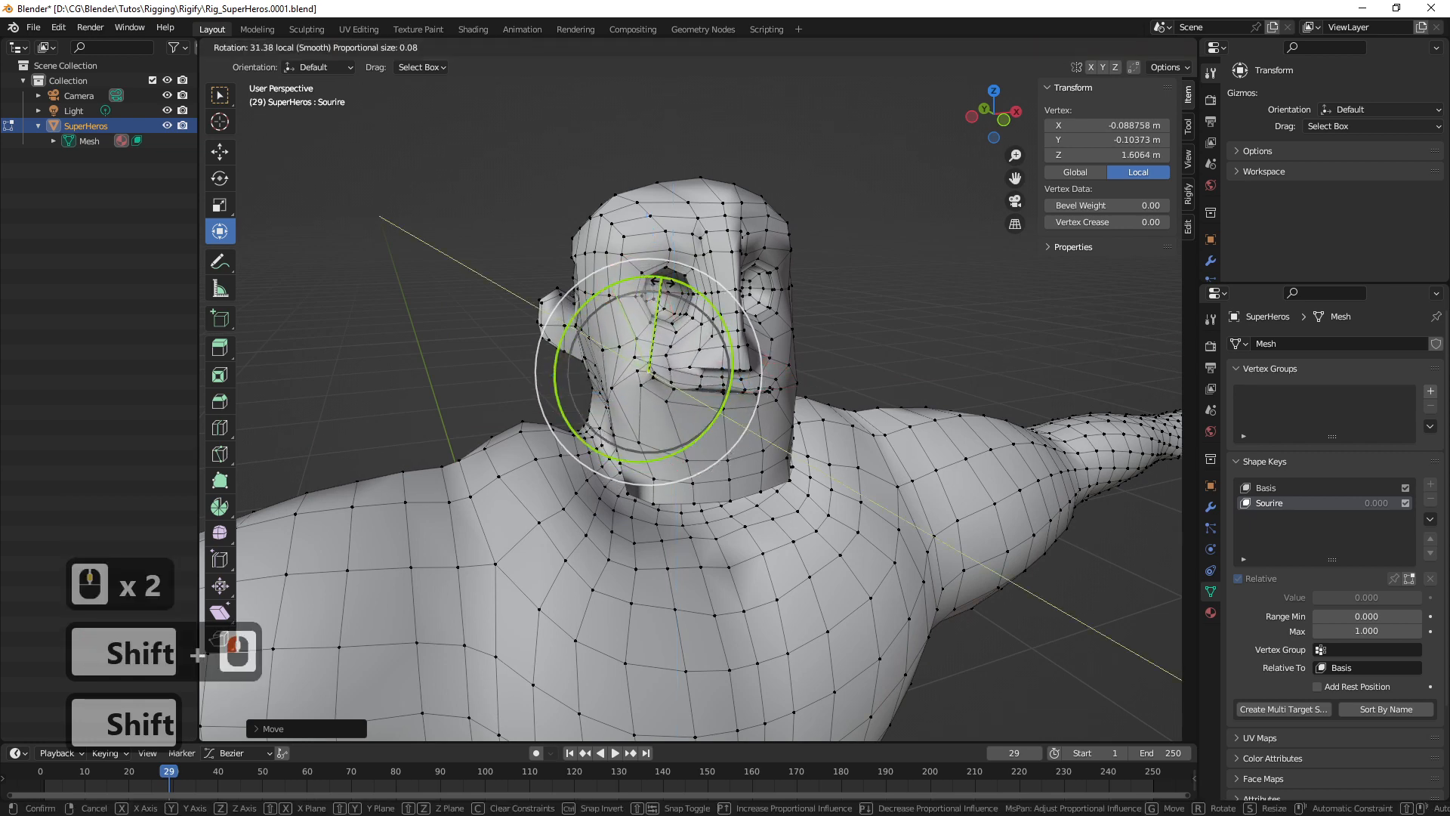
left_click(662, 286)
middle_click_drag(718, 483, 823, 462)
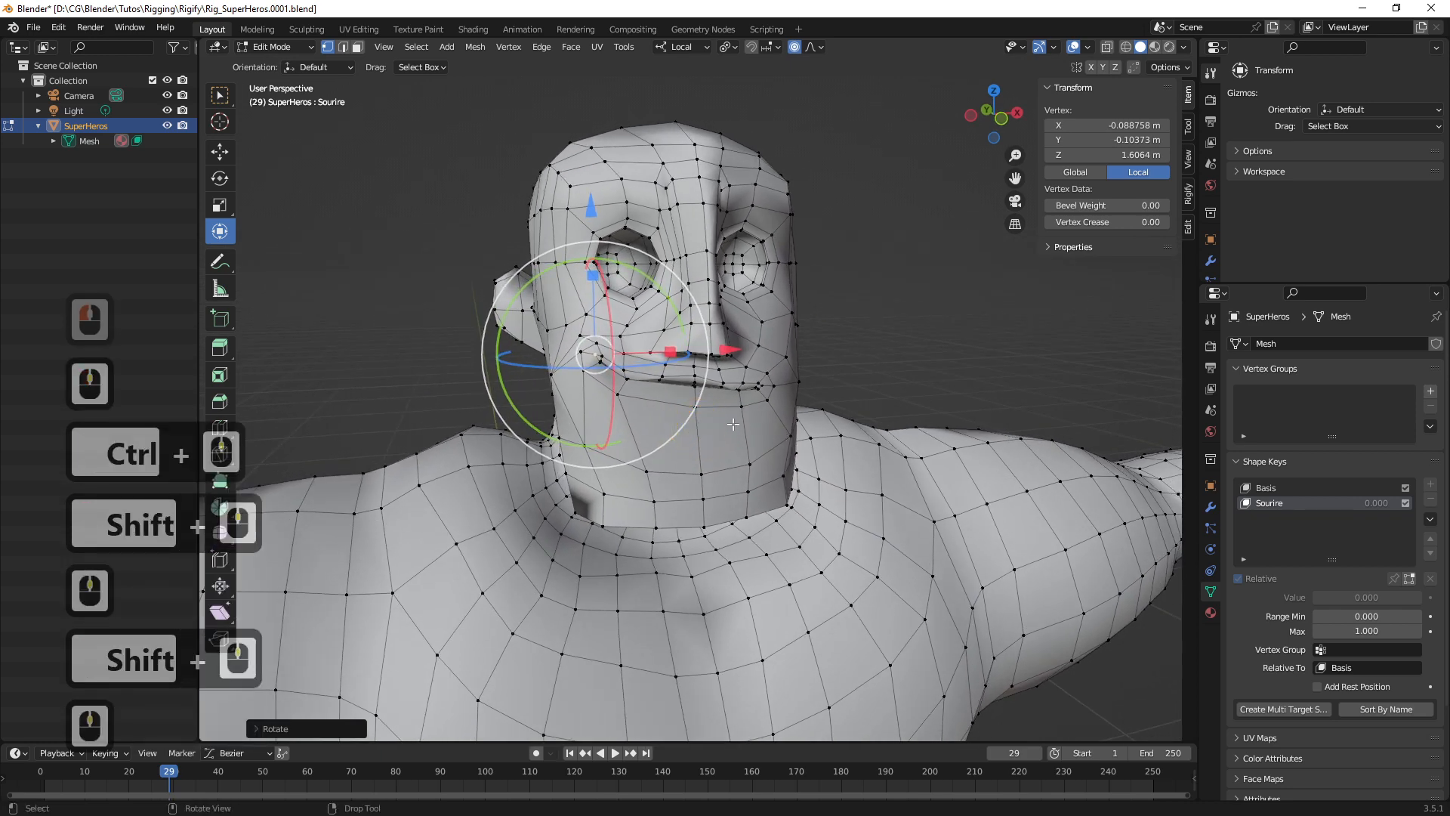
Return SuperHeros to Object Mode
key("Tab")
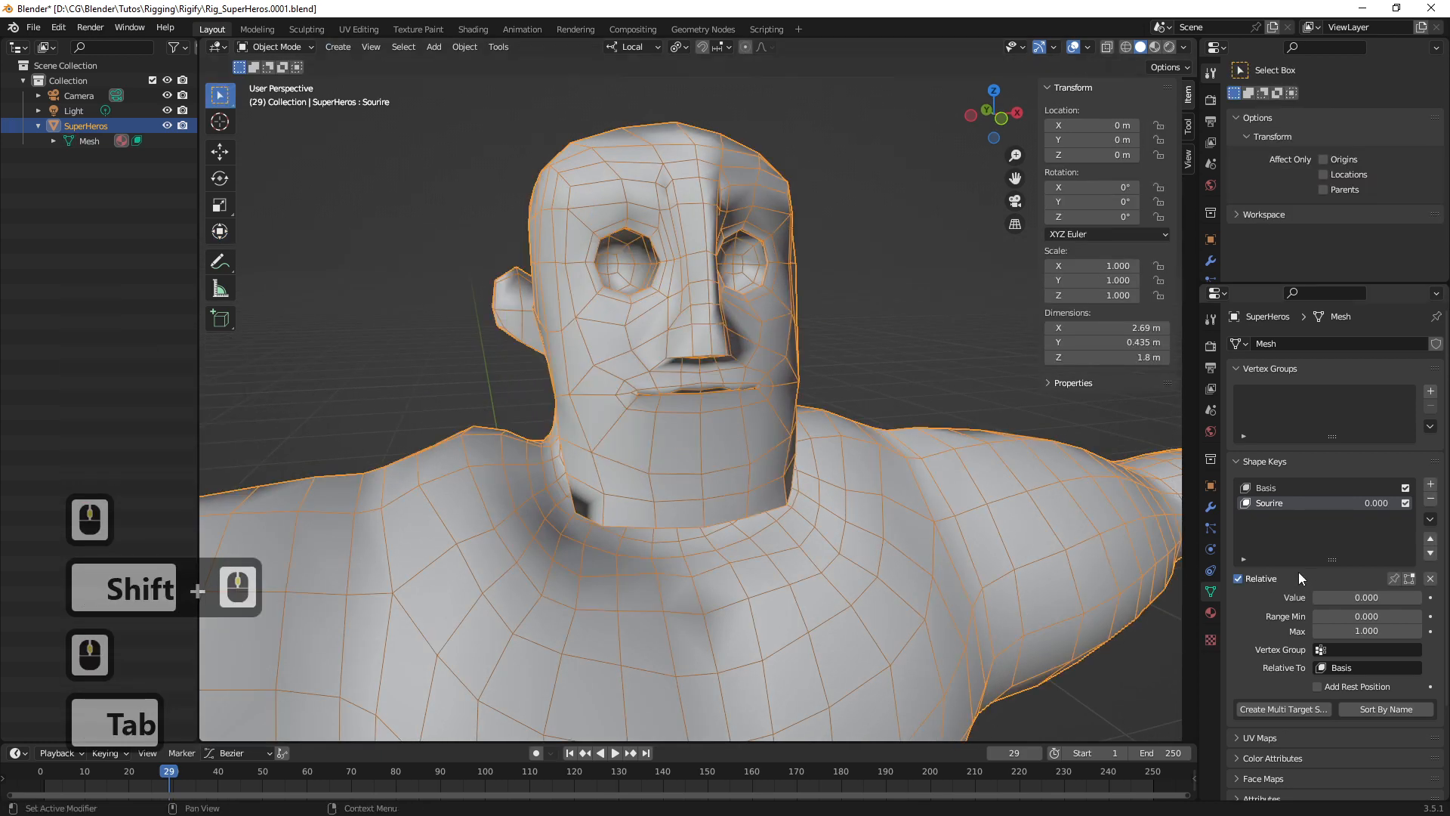
key("ctrl+1")
left_click(1430, 640)
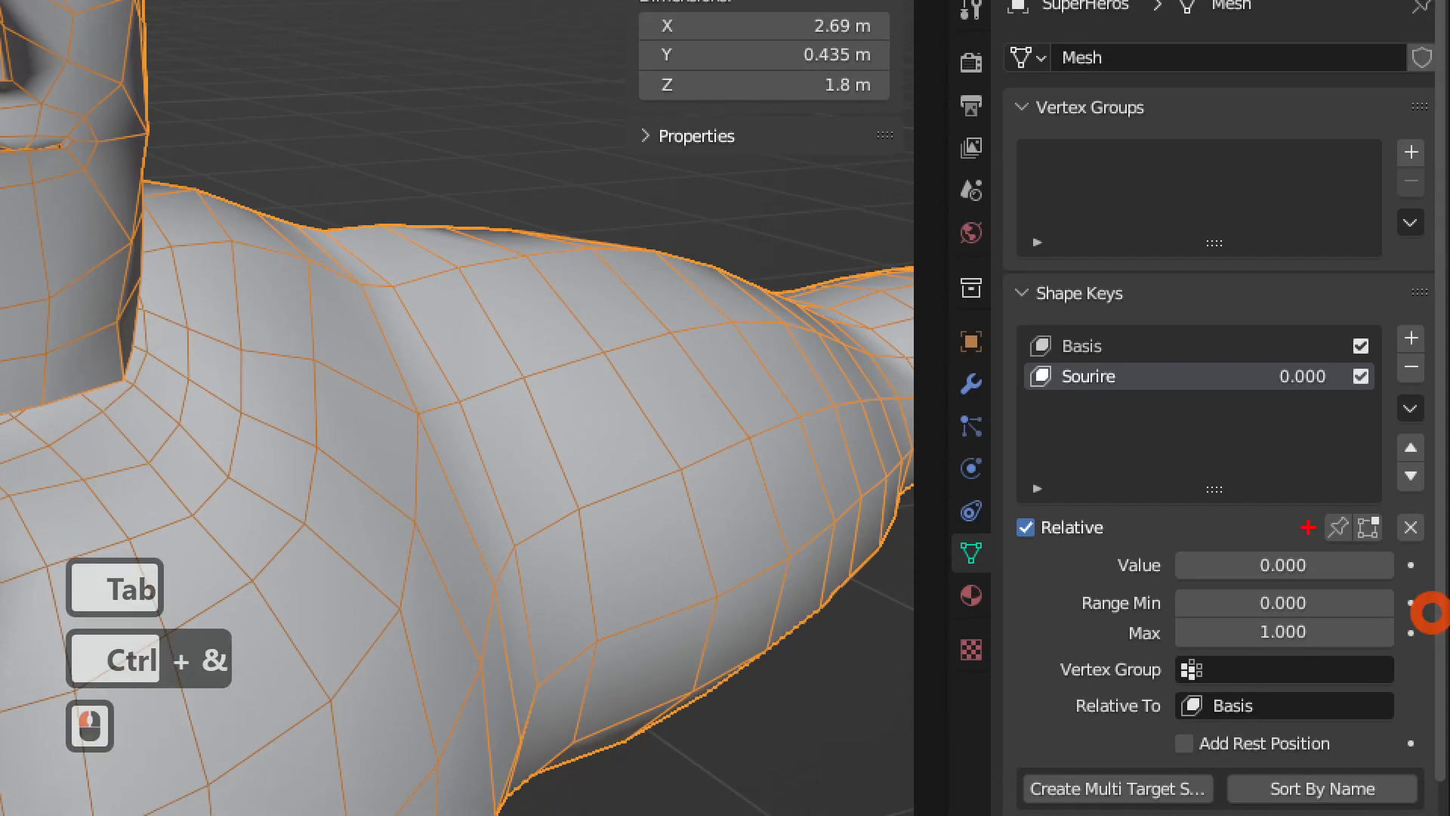
mouse_move(1006, 277)
left_mouse_down("ctrl")
mouse_move(1434, 672)
mouse_move(1446, 665)
left_mouse_up("ctrl")
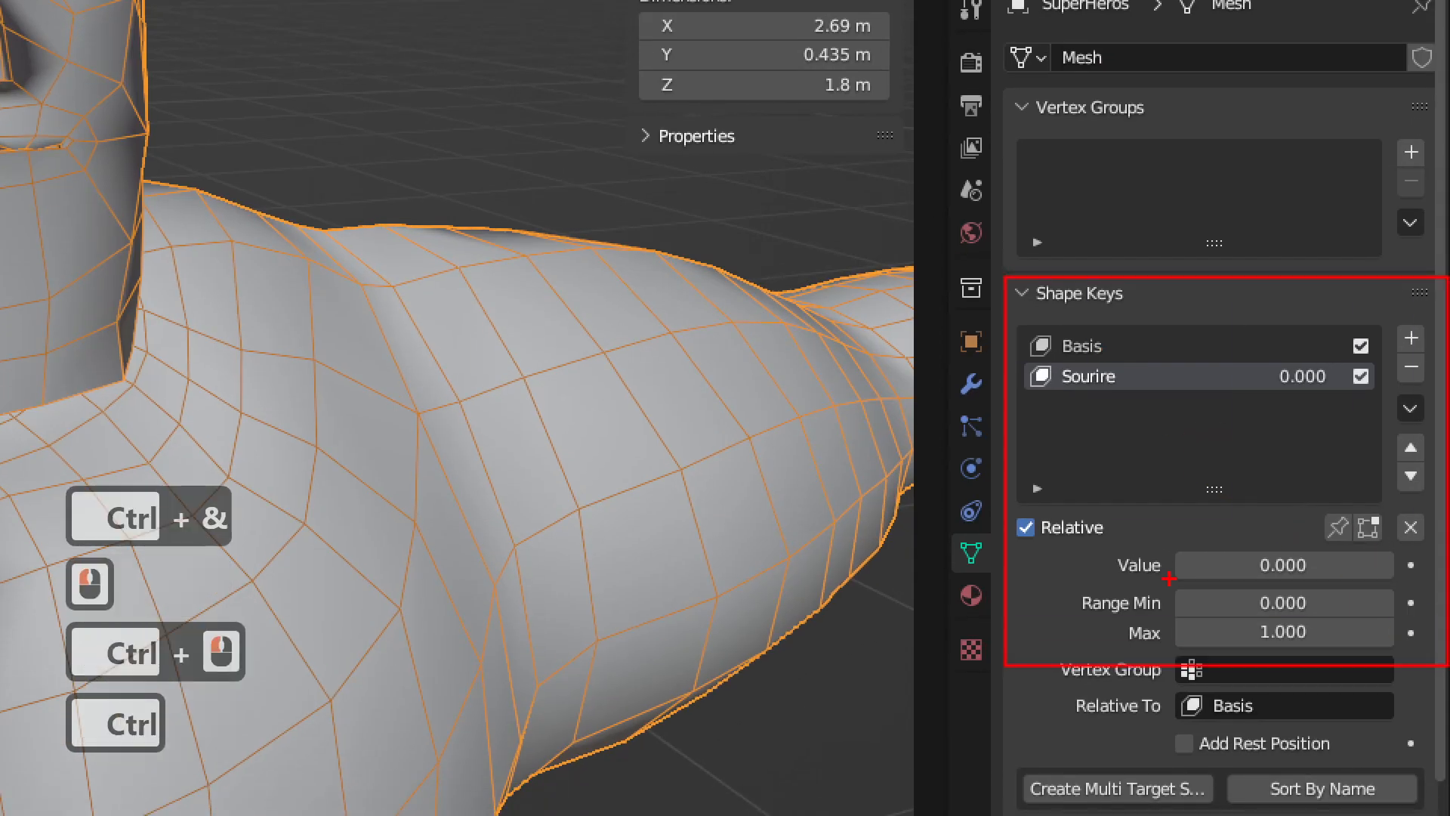
left_click_drag(770, 365, 995, 382)
mouse_move(962, 360)
left_mouse_down()
mouse_move(993, 372)
mouse_move(997, 408)
left_mouse_up()
left_click_drag(1305, 580, 1239, 574)
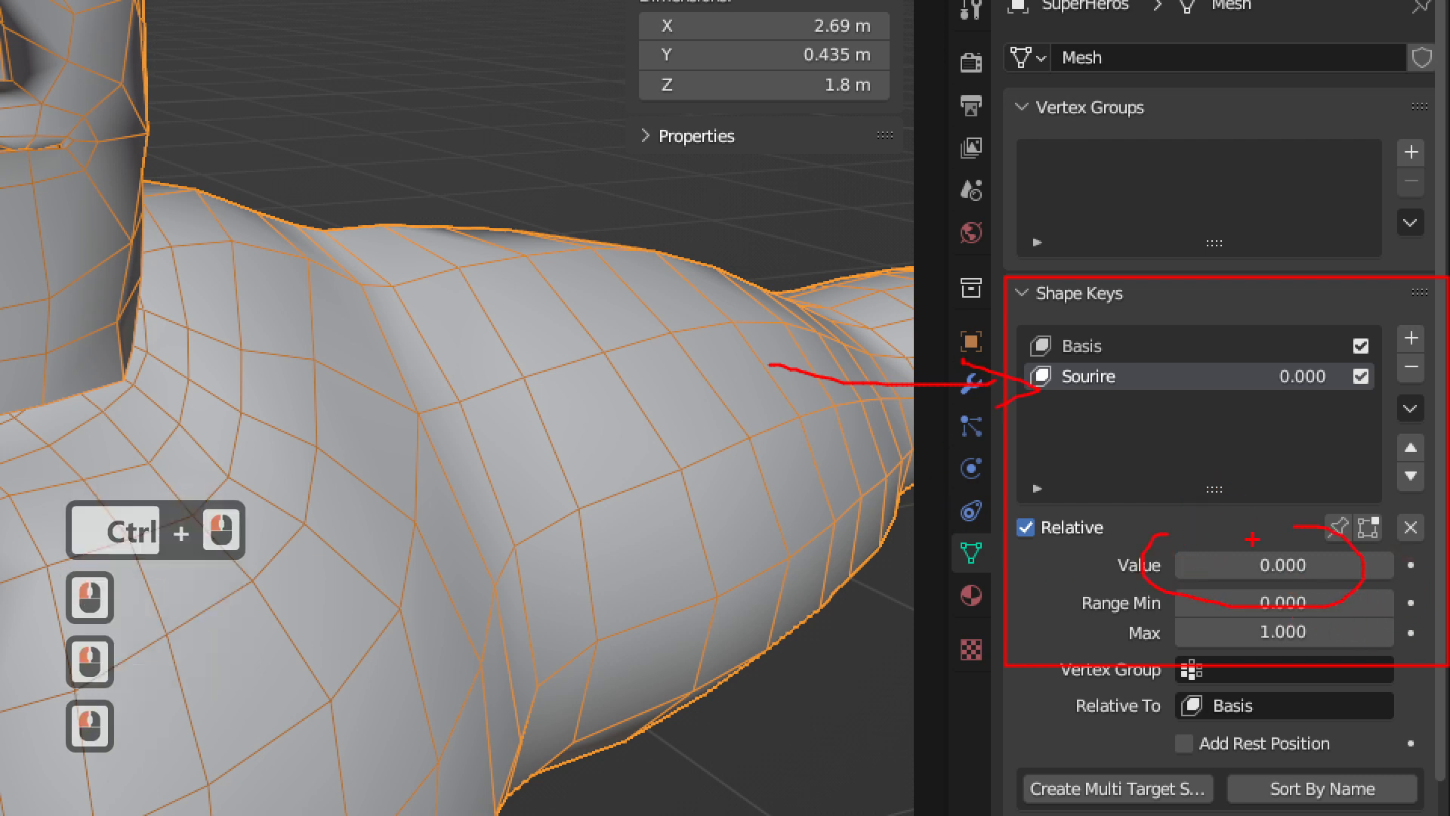
key("Escape")
Test the Sourire shape key's value on the character's face, leaving it at 0.000
left_click_drag(1350, 600, 1312, 599)
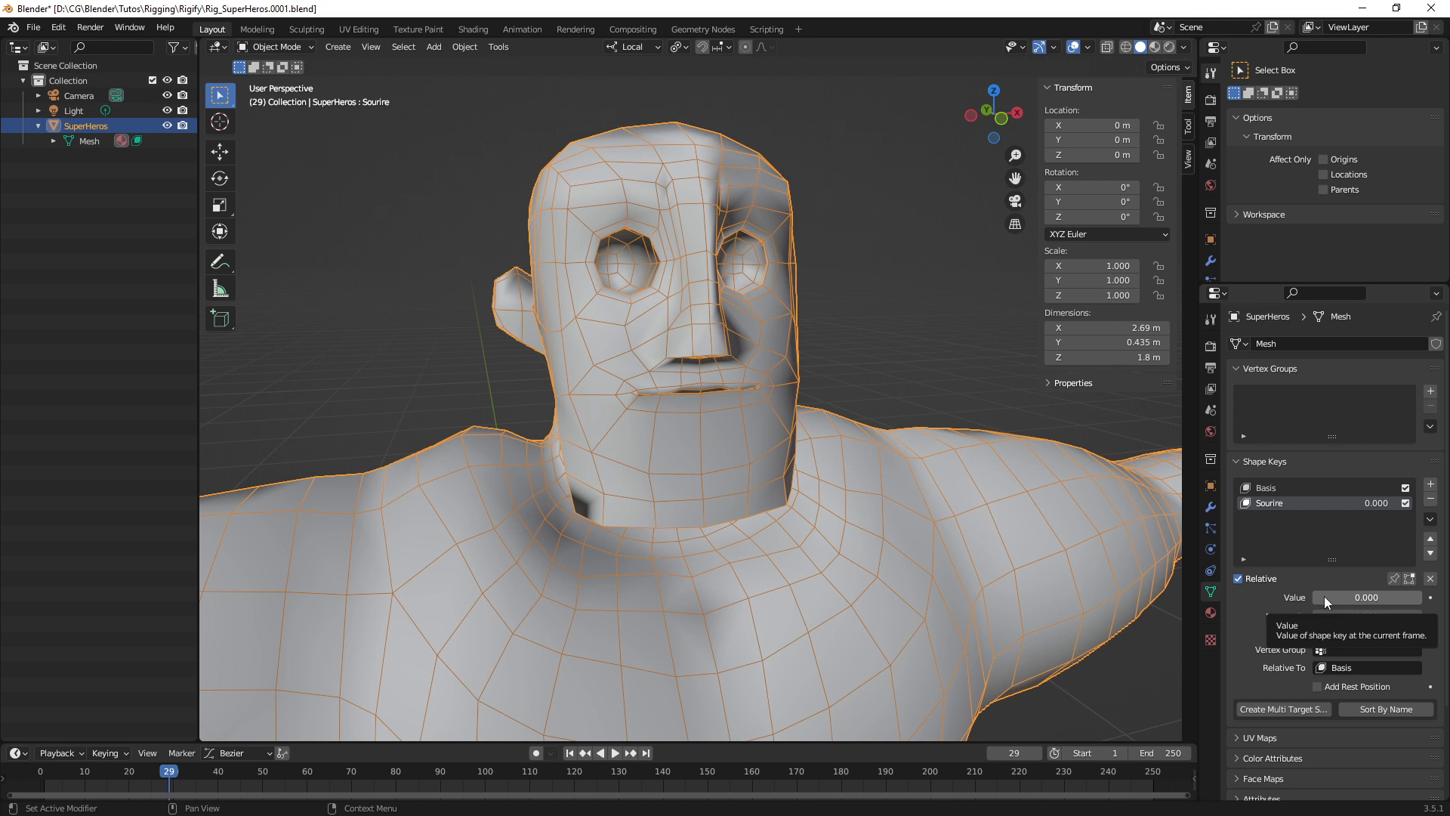
mouse_move(1325, 597)
left_mouse_down()
mouse_move(1430, 598)
mouse_move(1313, 597)
left_mouse_up()
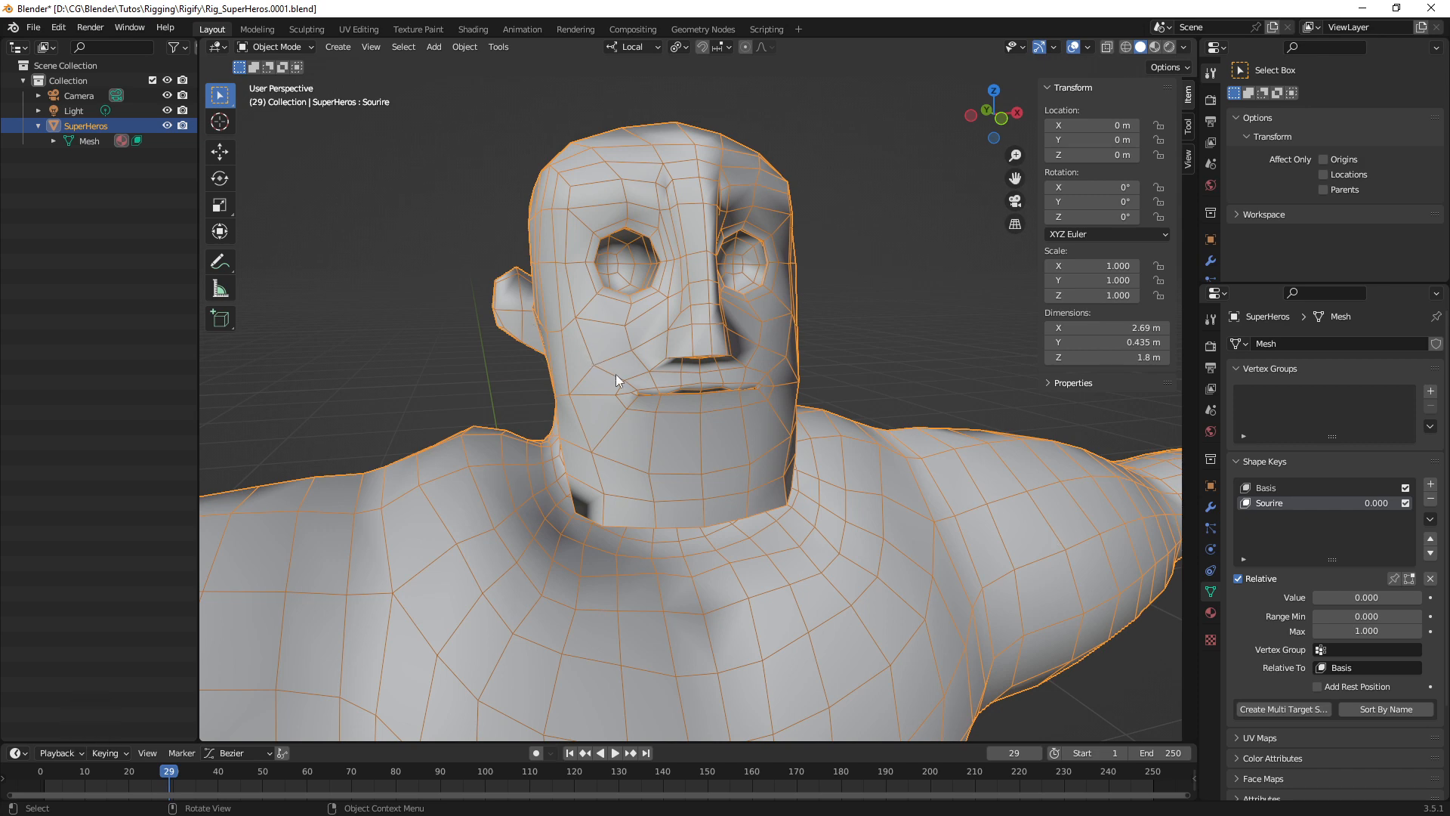
middle_click_drag(591, 383, 629, 366)
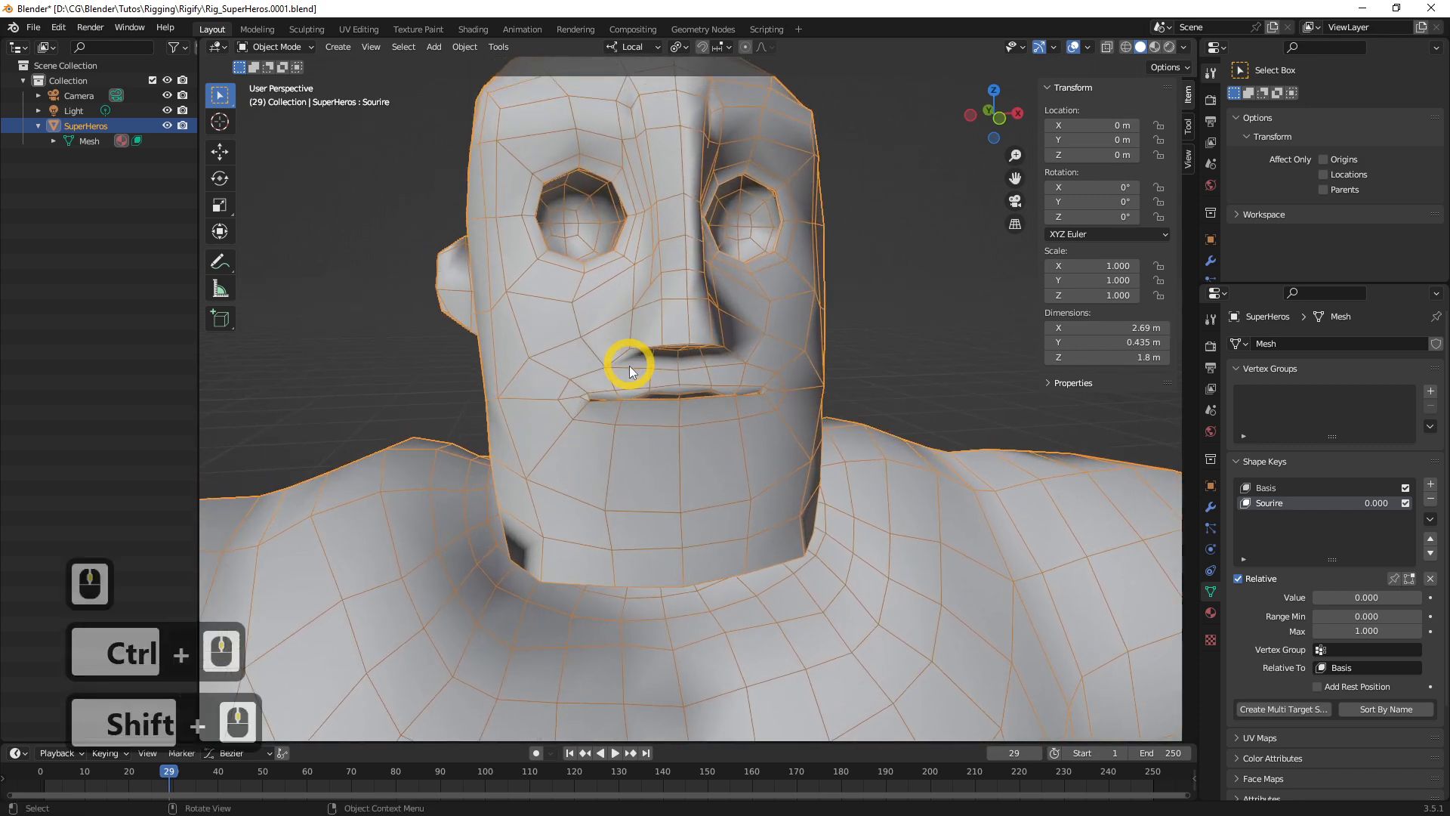
key("ctrl+eacute")
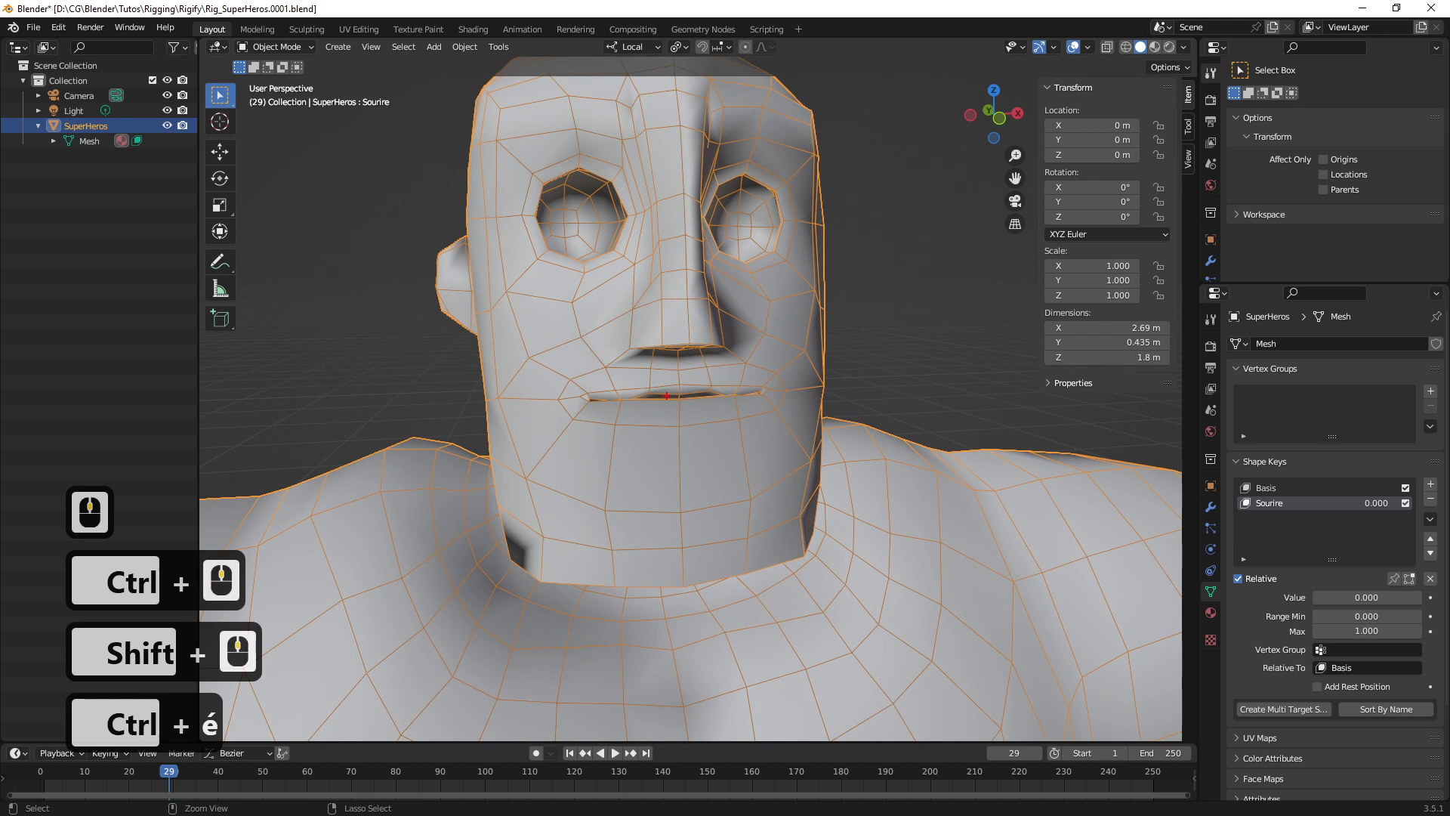
mouse_move(665, 394)
left_mouse_down()
mouse_move(580, 387)
mouse_move(515, 336)
left_mouse_up()
key("Escape")
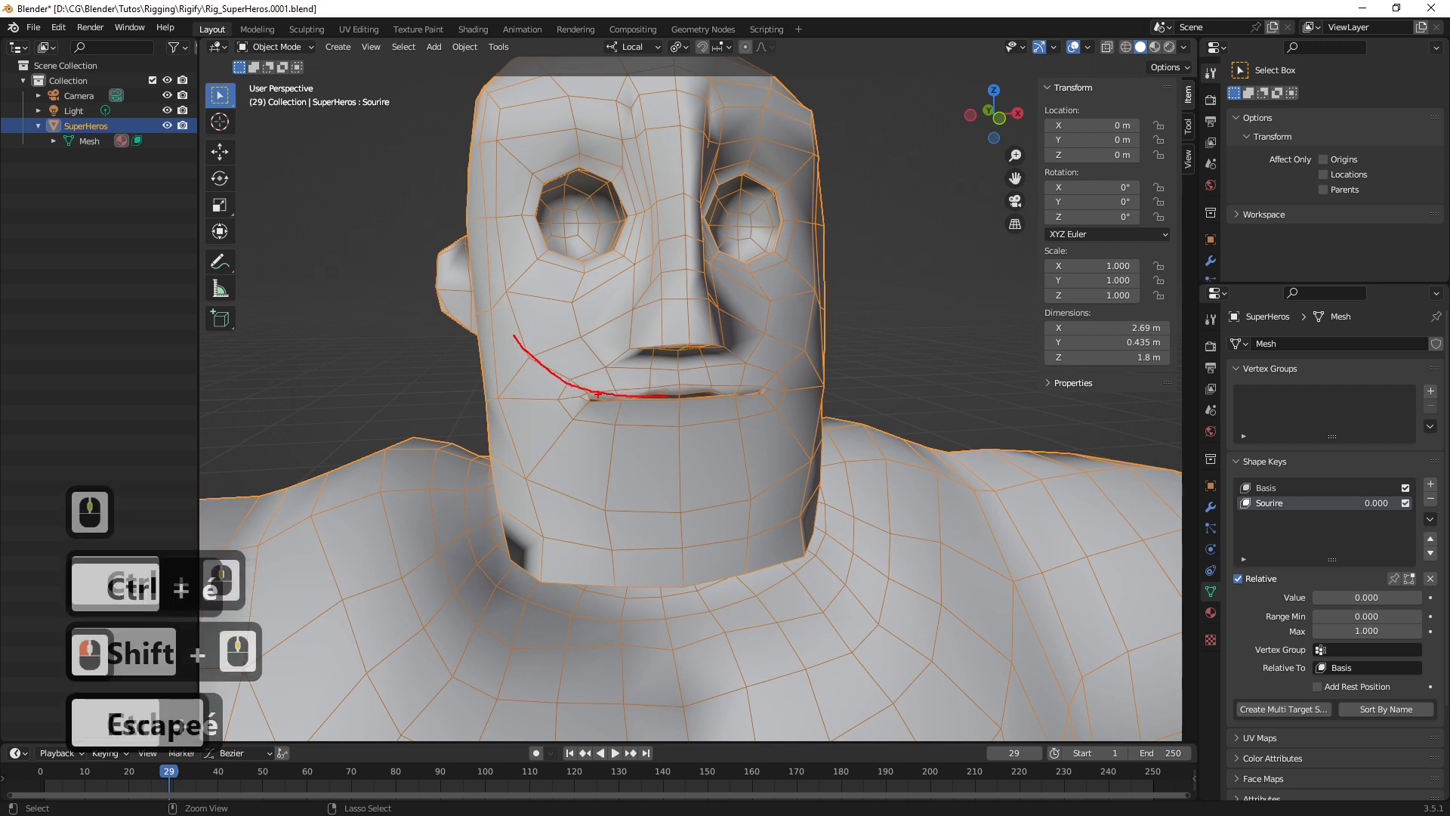
key("ctrl+eacute")
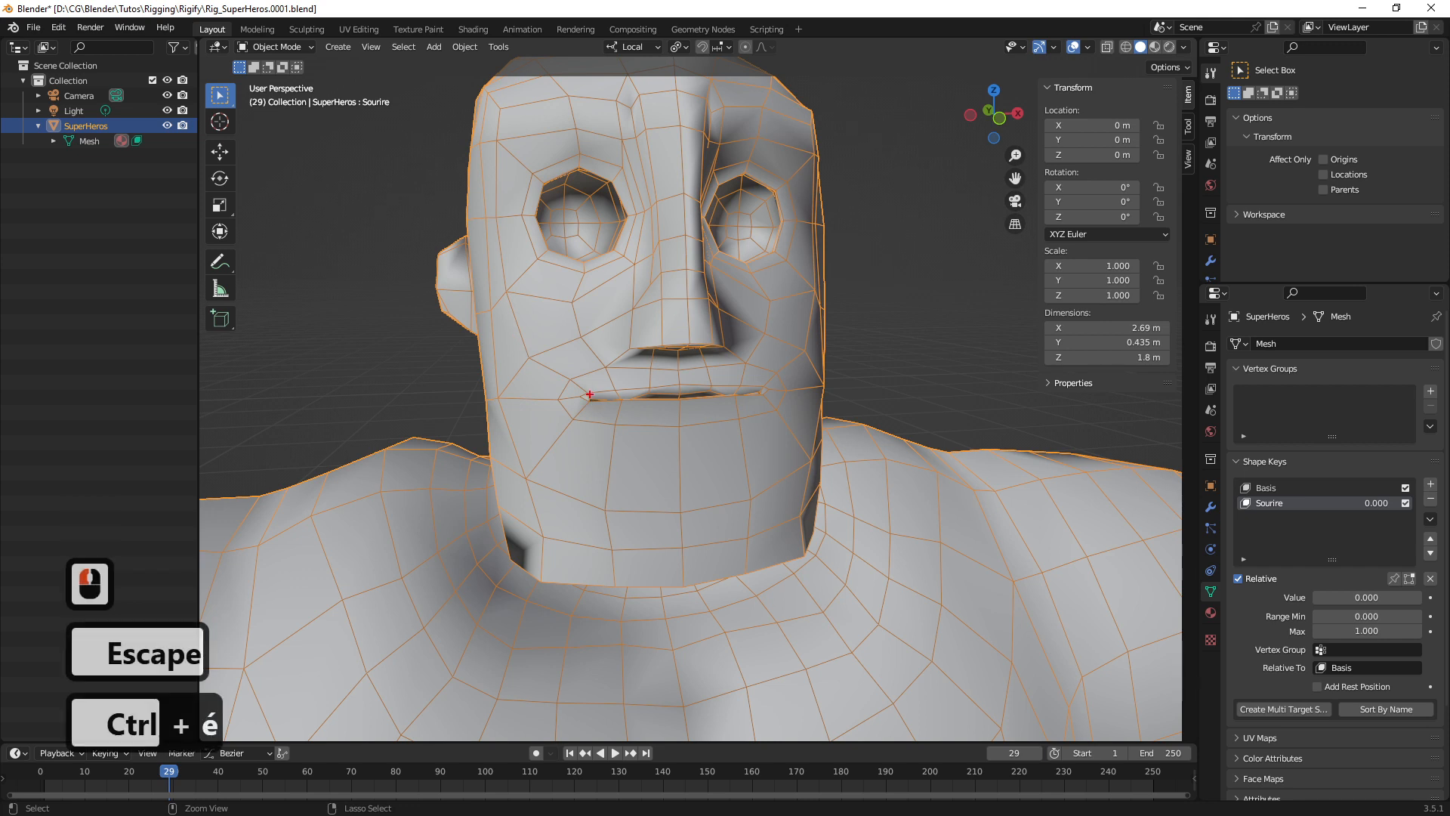
mouse_move(578, 383)
left_mouse_down()
mouse_move(608, 404)
mouse_move(548, 378)
mouse_move(506, 321)
mouse_move(534, 331)
left_mouse_up()
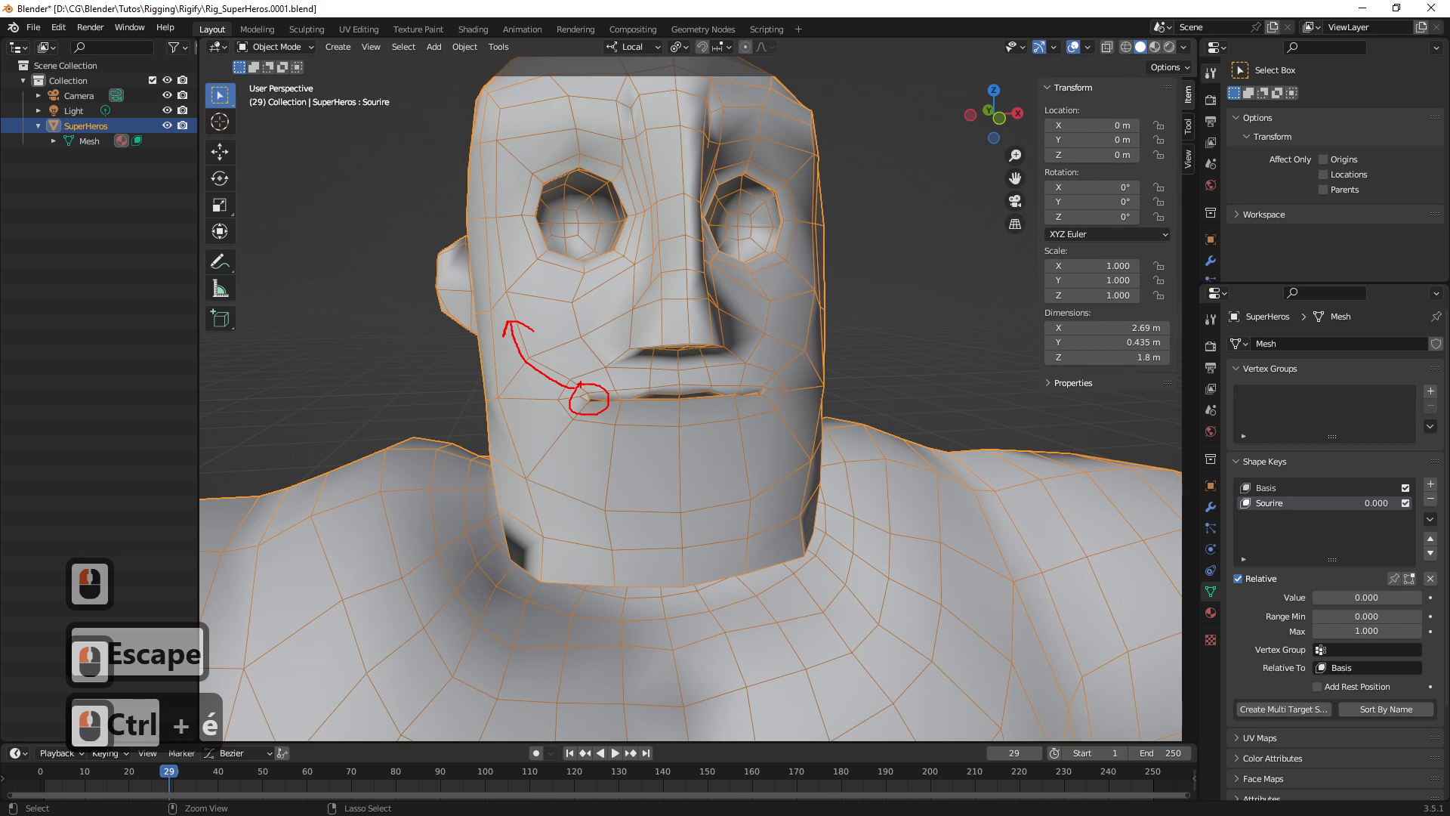
mouse_move(580, 384)
left_mouse_down()
mouse_move(526, 328)
mouse_move(531, 348)
mouse_move(553, 328)
left_mouse_up()
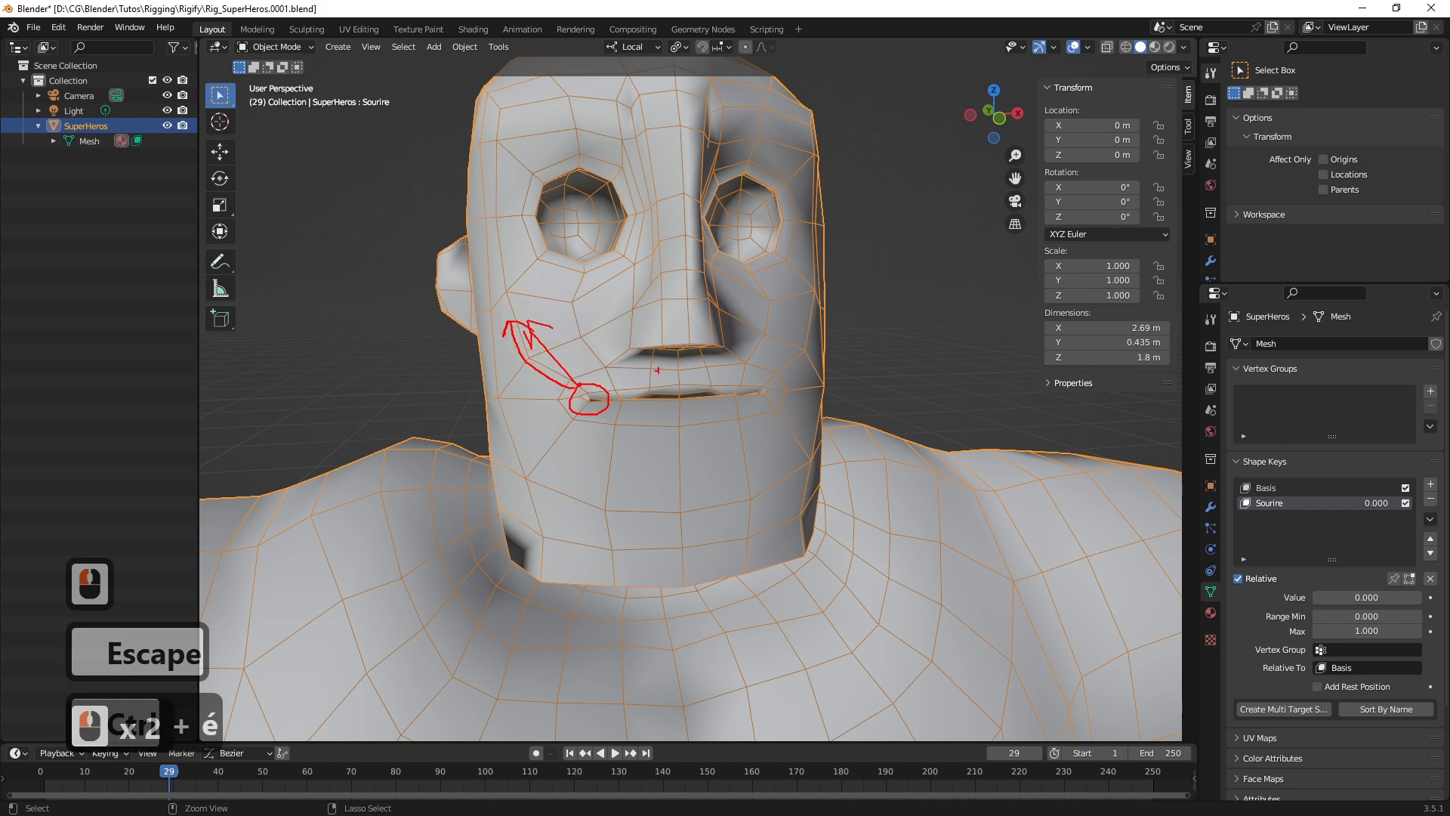
key("Escape")
Delete the Sourire shape key from the SuperHeros mesh and add a new shape key in its place
mouse_move(642, 427)
middle_mouse_down()
mouse_move(670, 420)
mouse_move(773, 469)
middle_mouse_up()
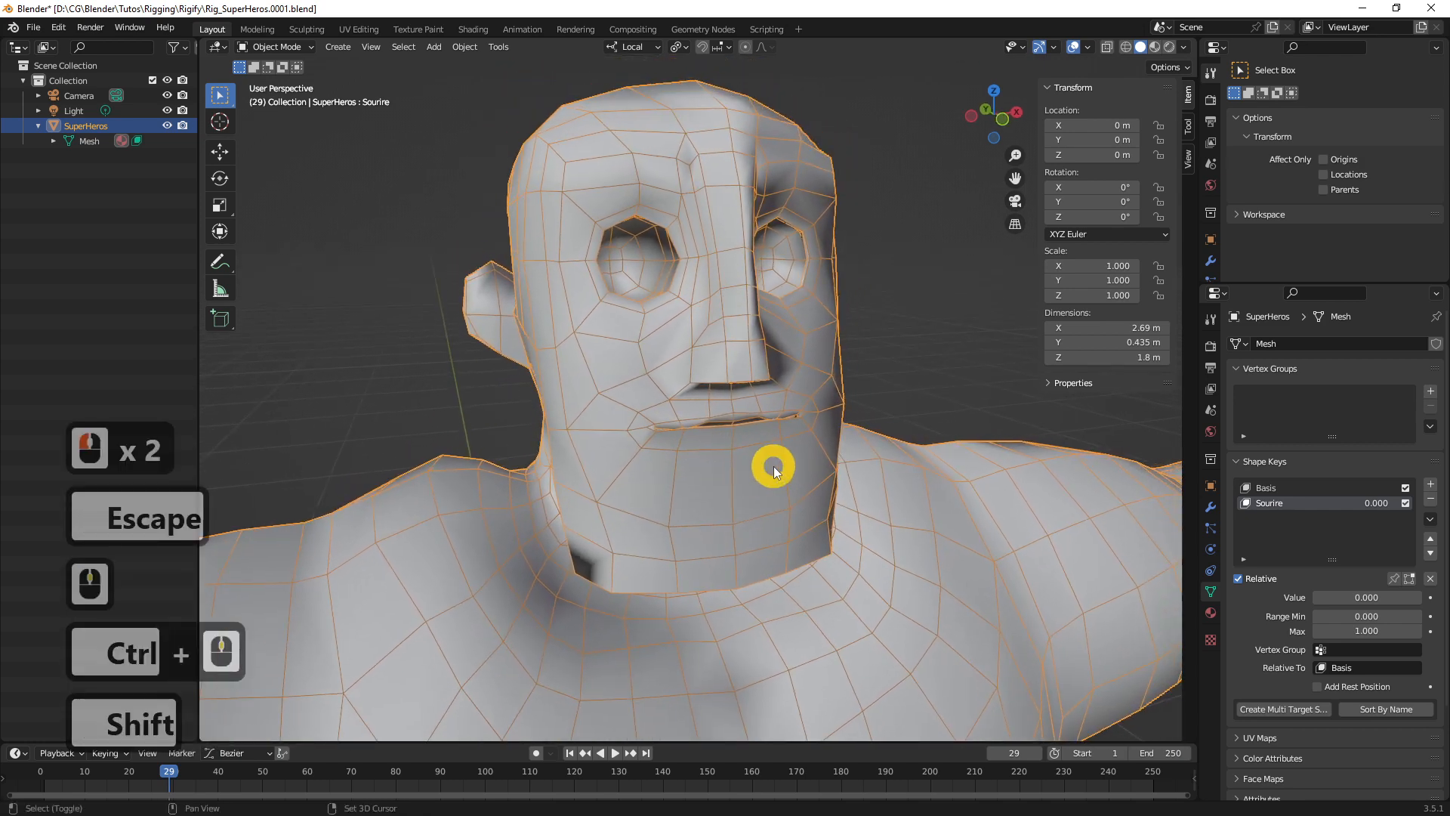
left_click(1430, 499)
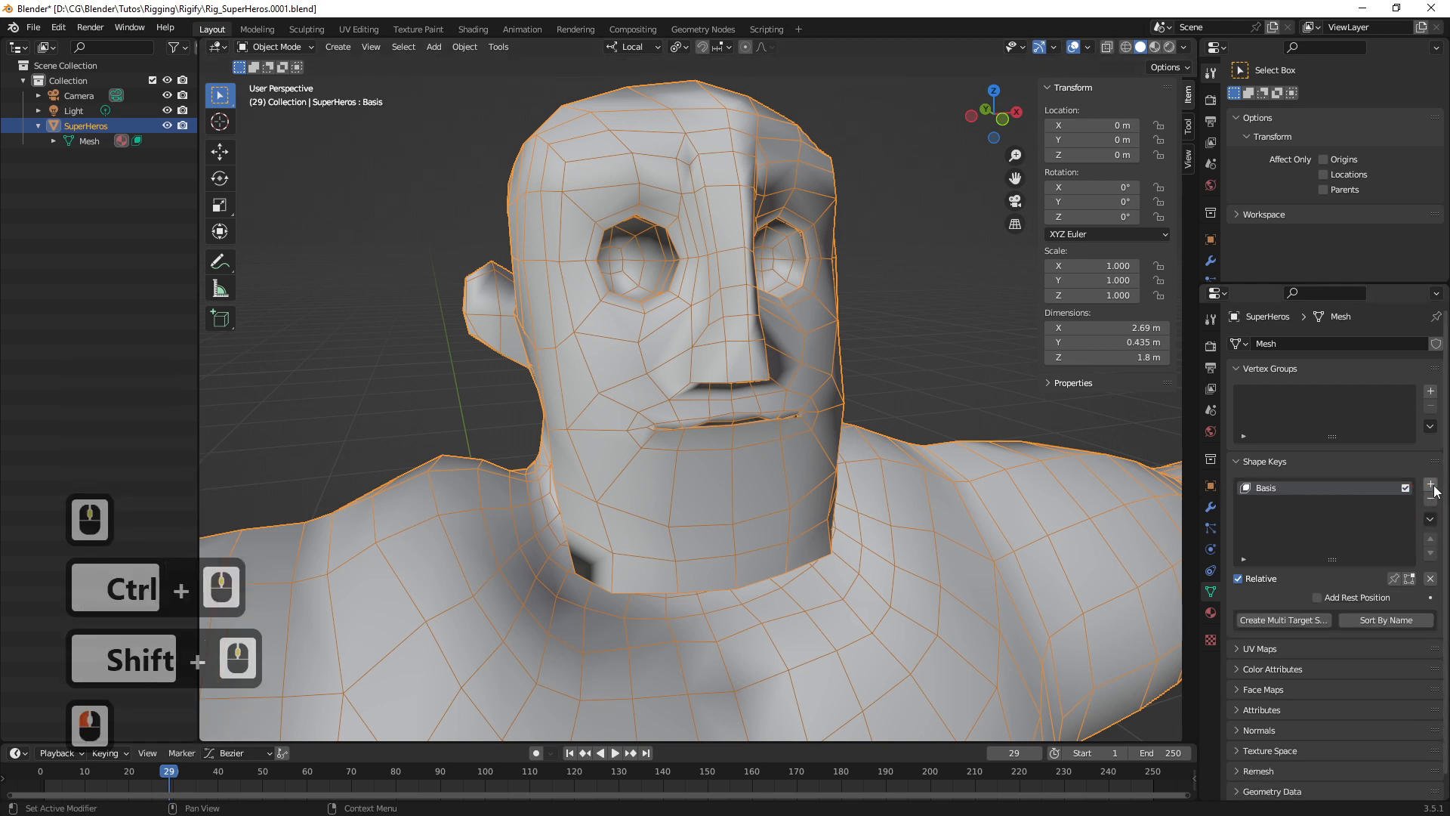
left_click(1431, 485)
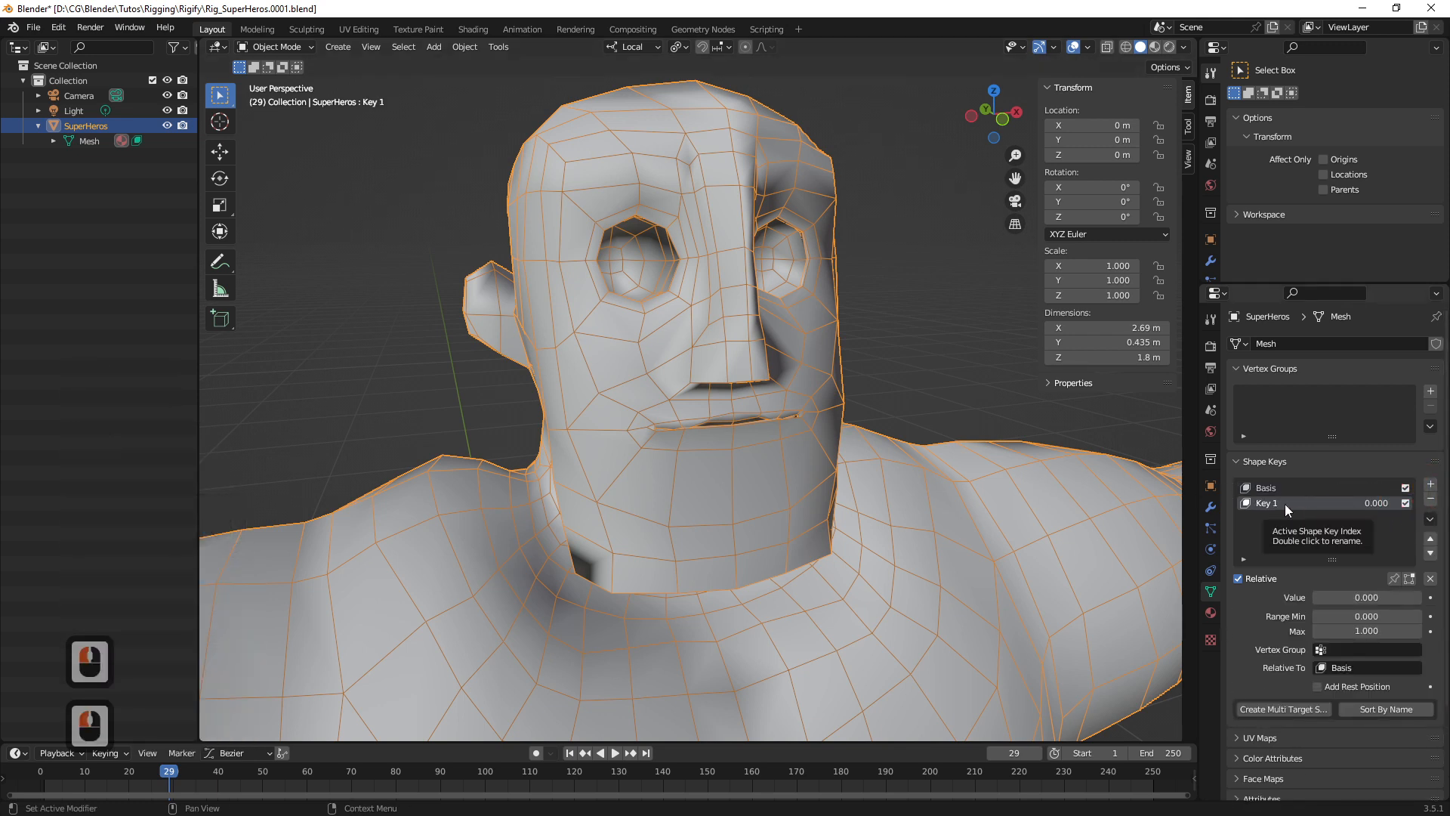
middle_click_drag(836, 437, 799, 420)
key("ctrl+1")
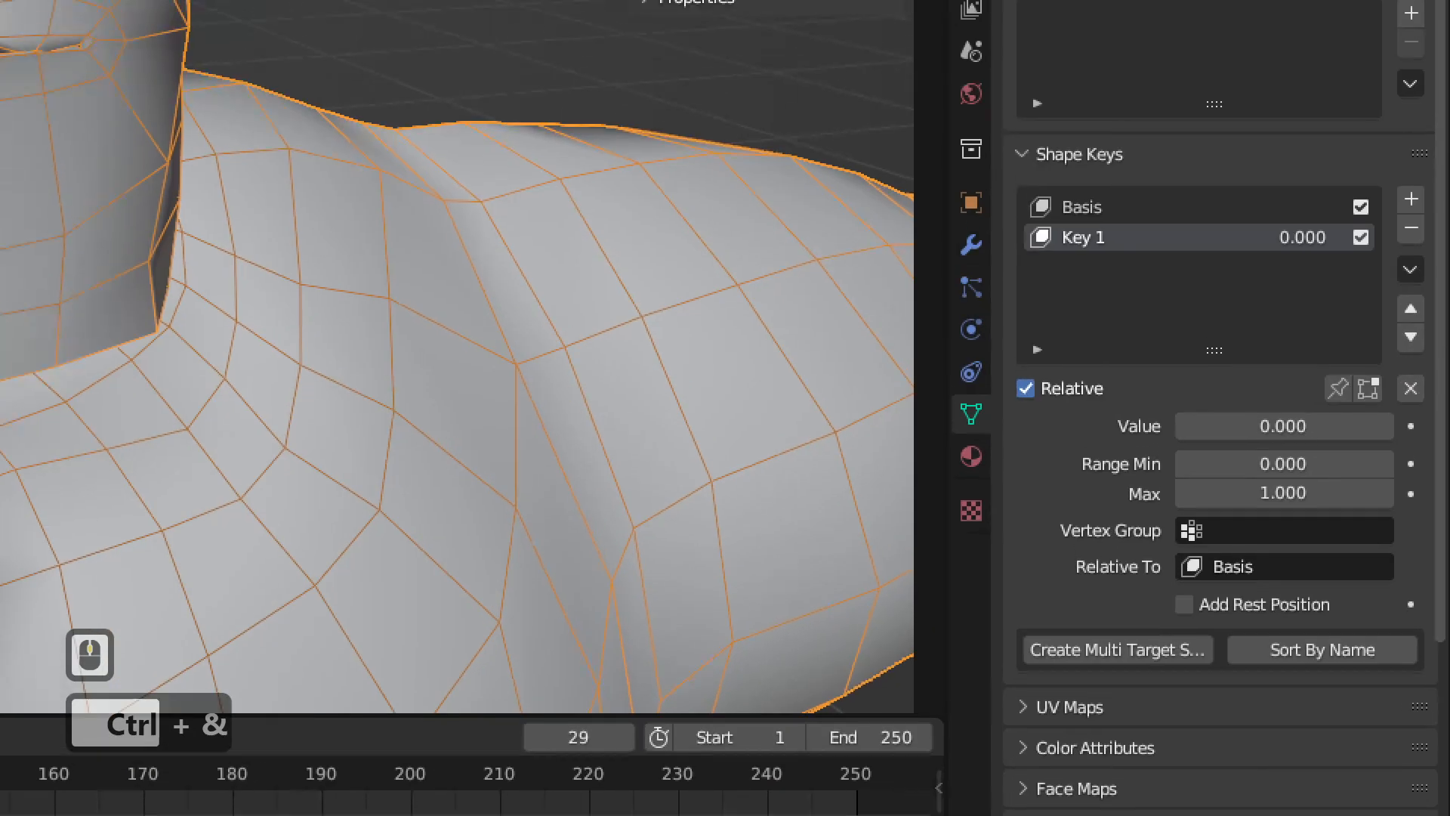
left_click(1373, 721)
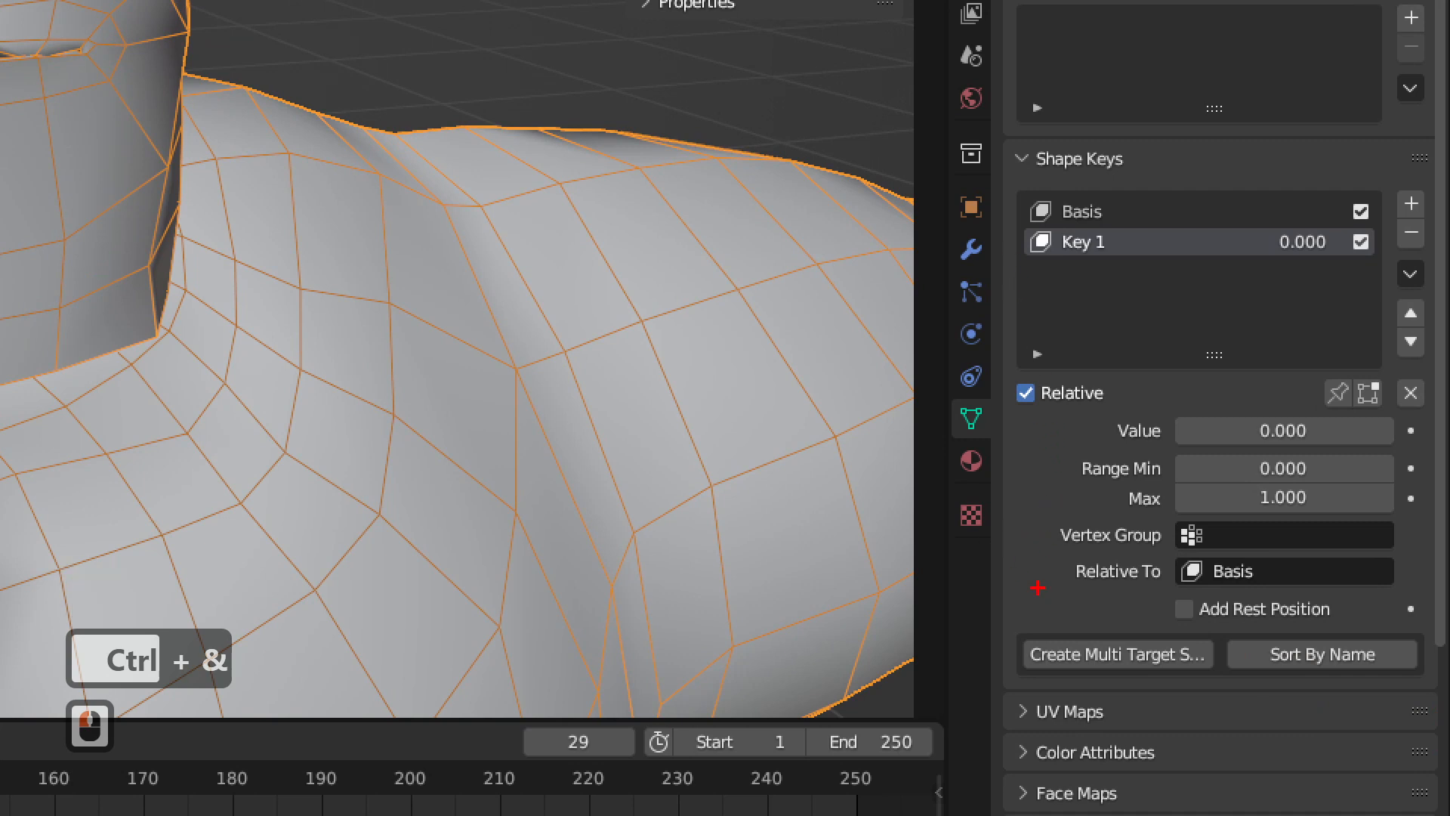
mouse_move(1012, 589)
left_mouse_down()
mouse_move(987, 658)
mouse_move(1292, 731)
mouse_move(1445, 650)
mouse_move(1198, 574)
left_mouse_up()
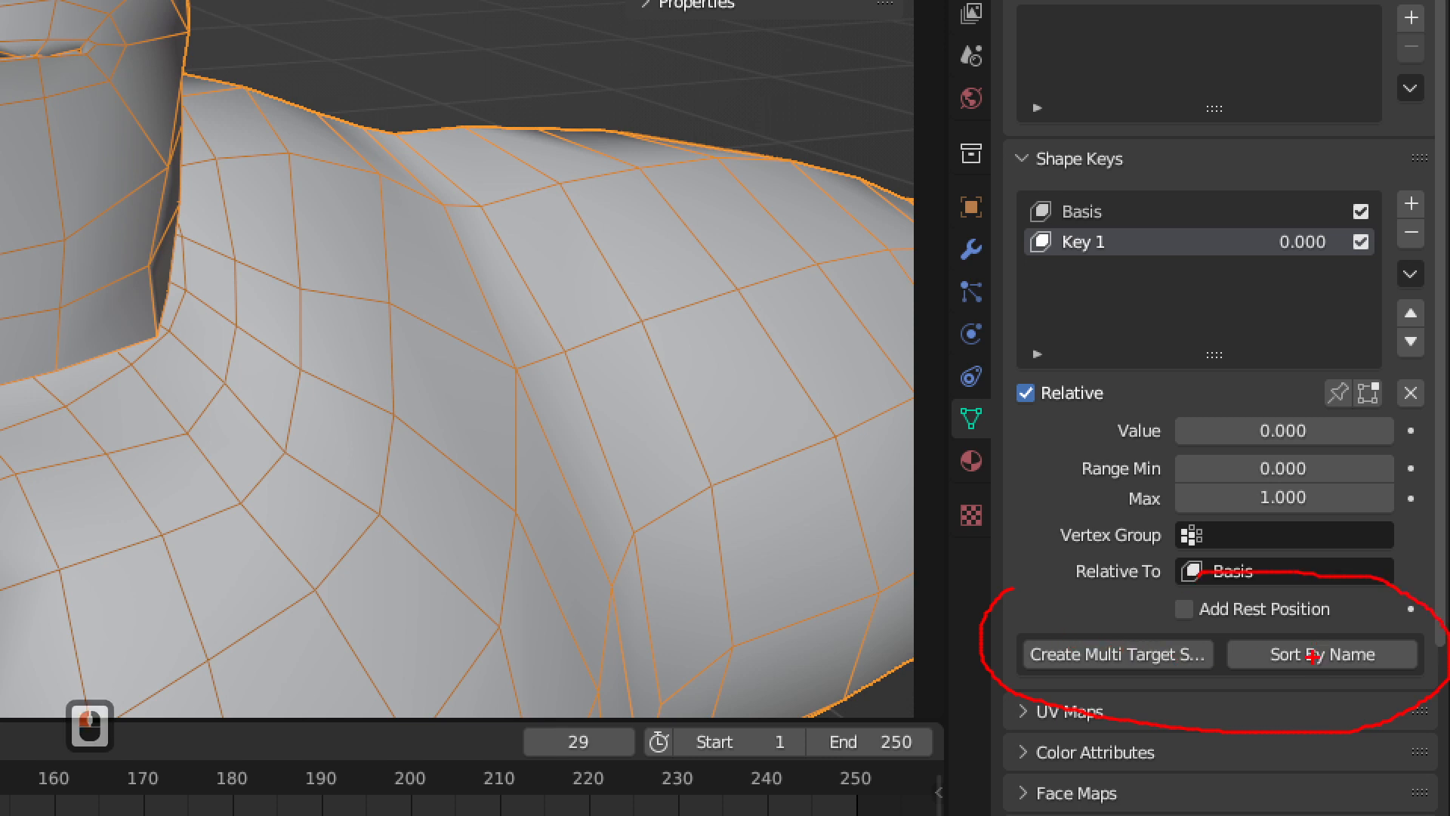
key("Escape")
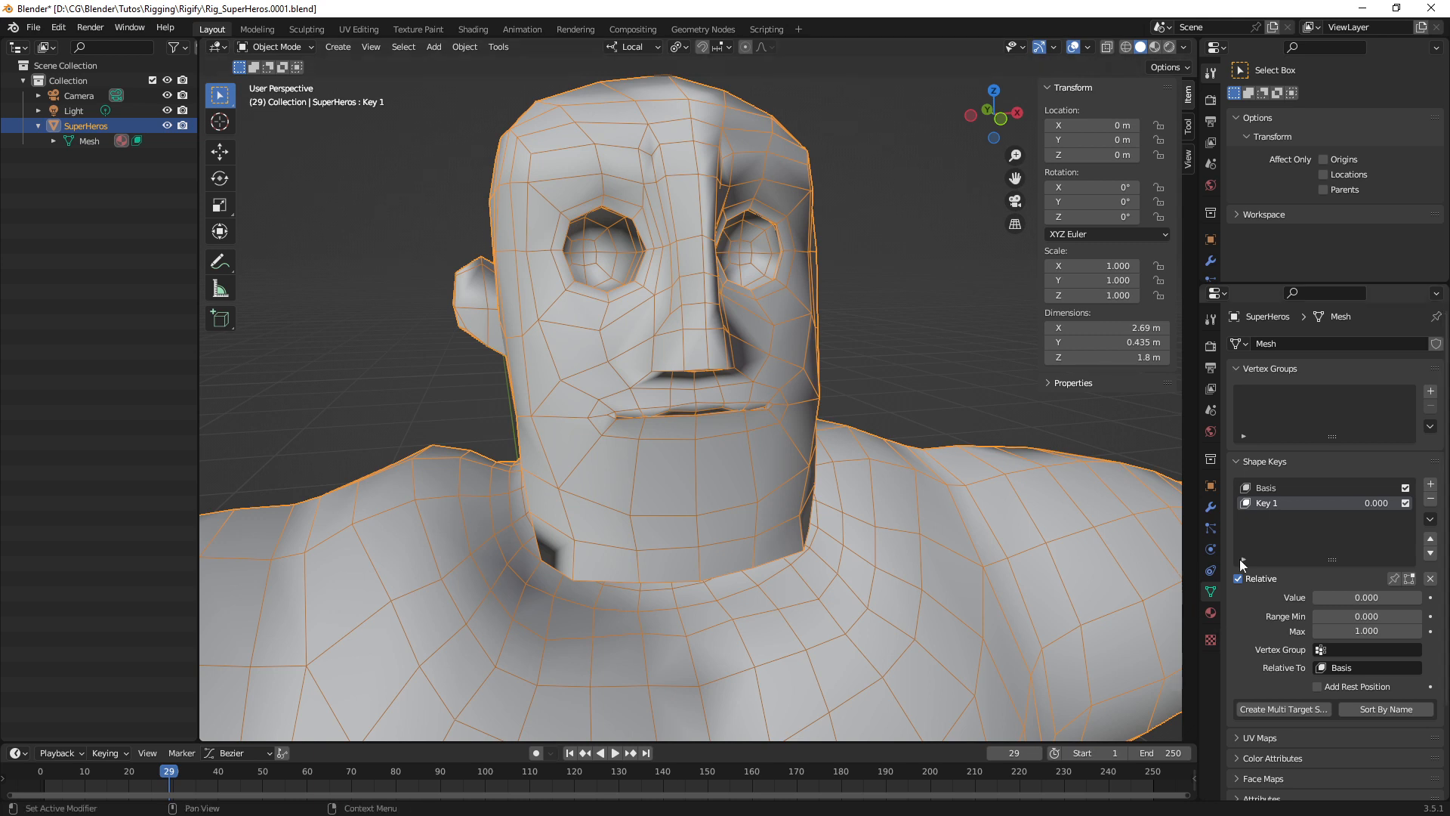
Rename the newly added shape key as Sourire_D_0
double_click(1276, 504)
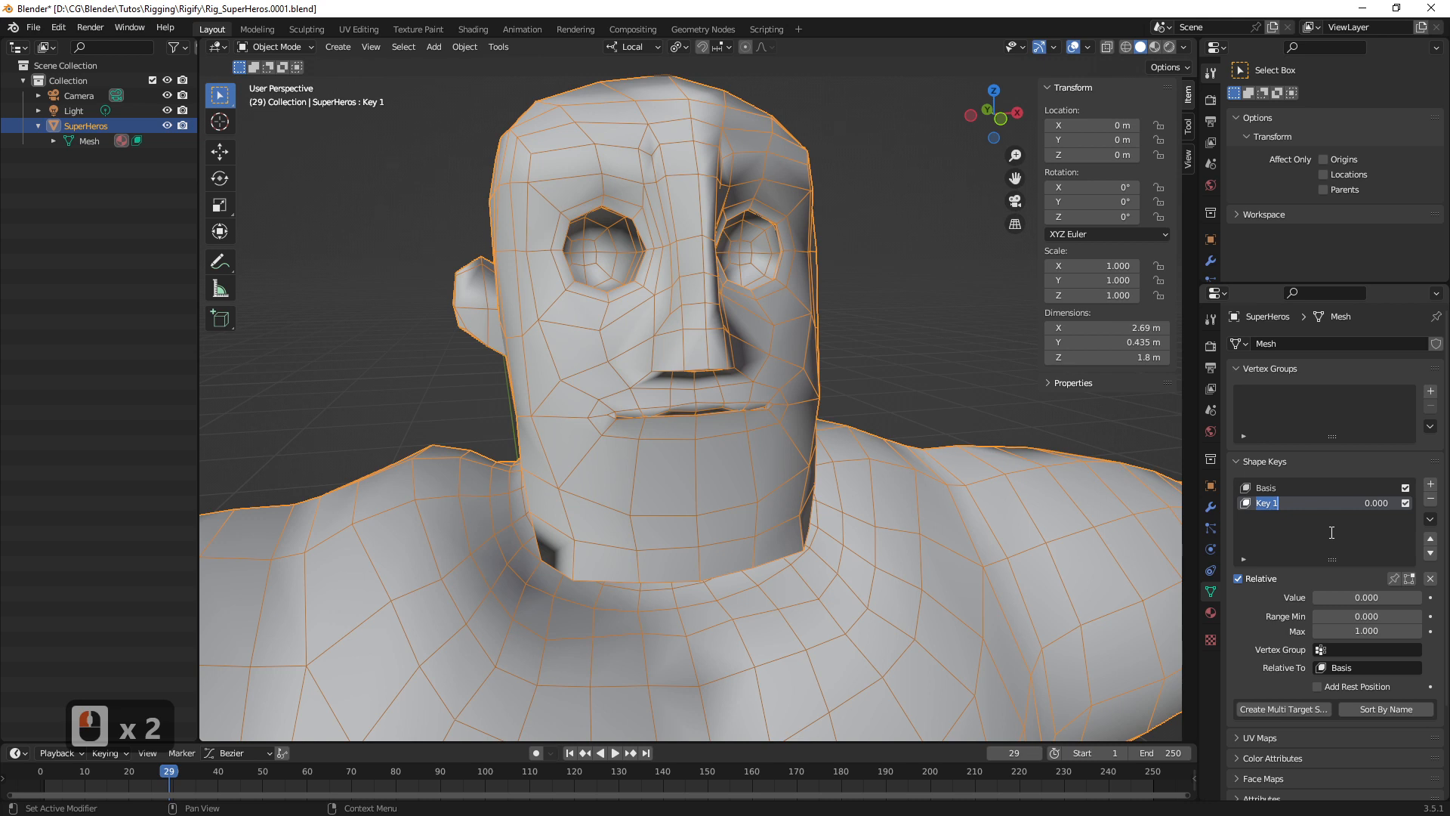
type("Souri")
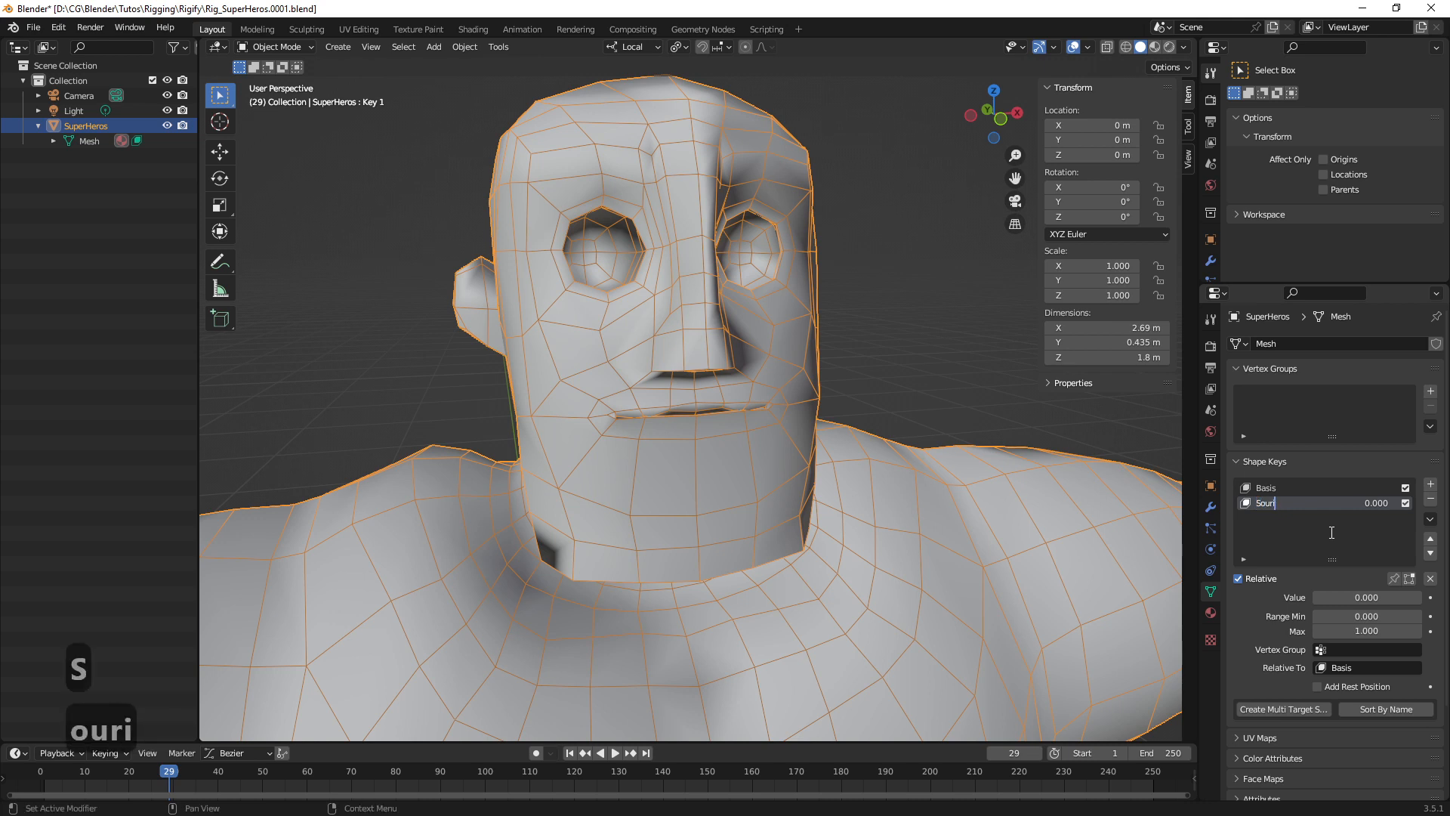
type("re")
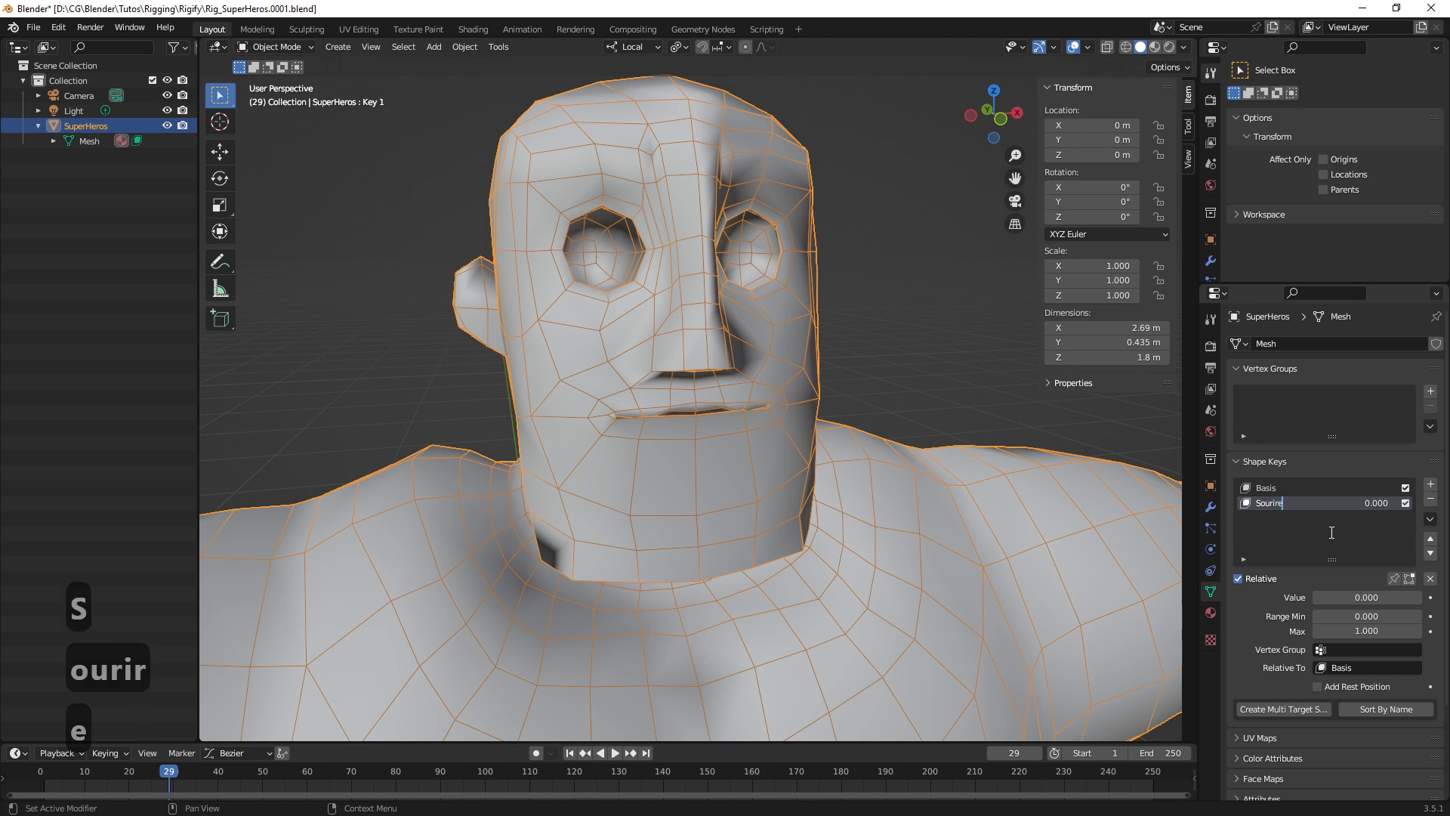
type(" D")
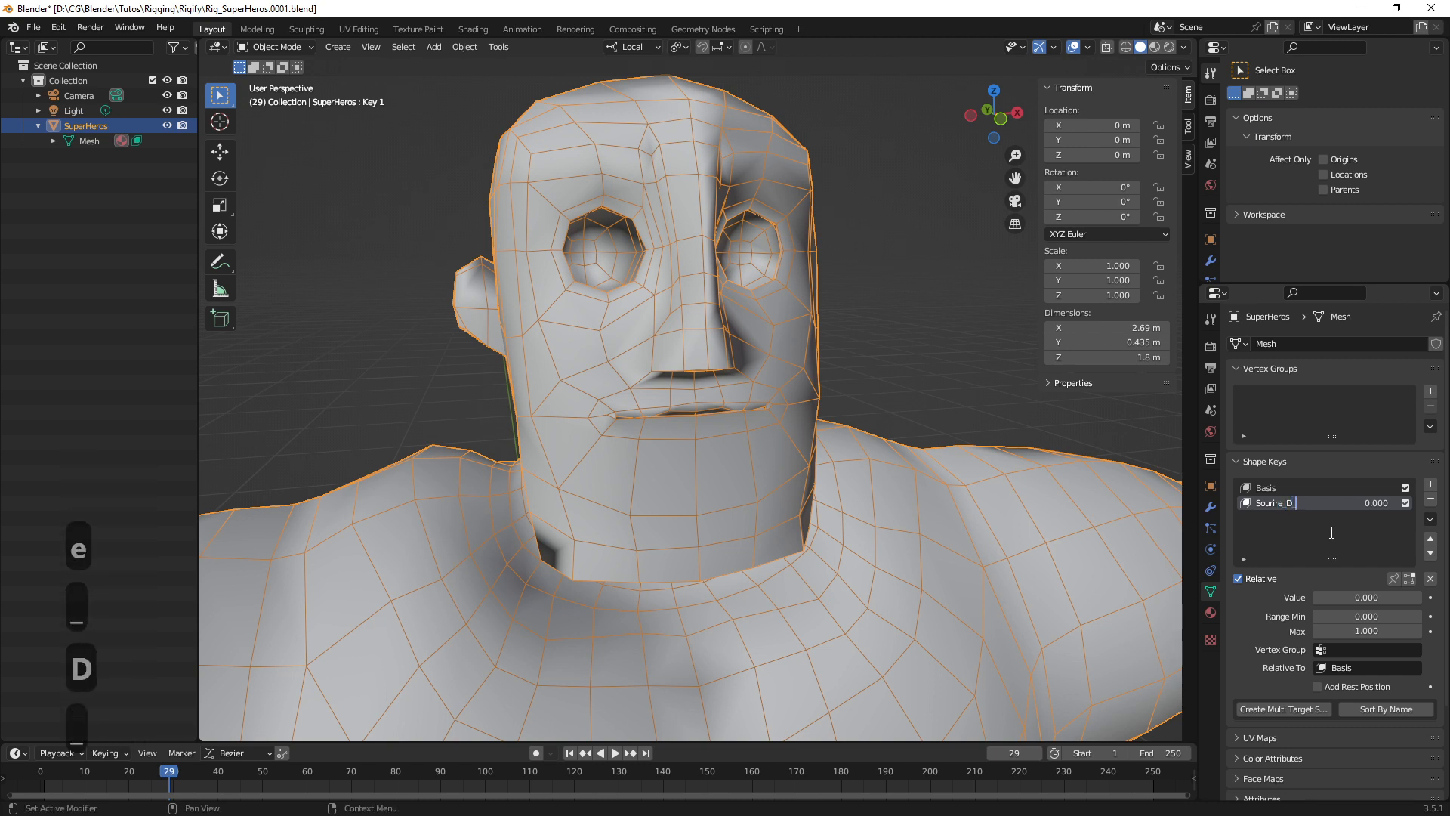
key("shift")
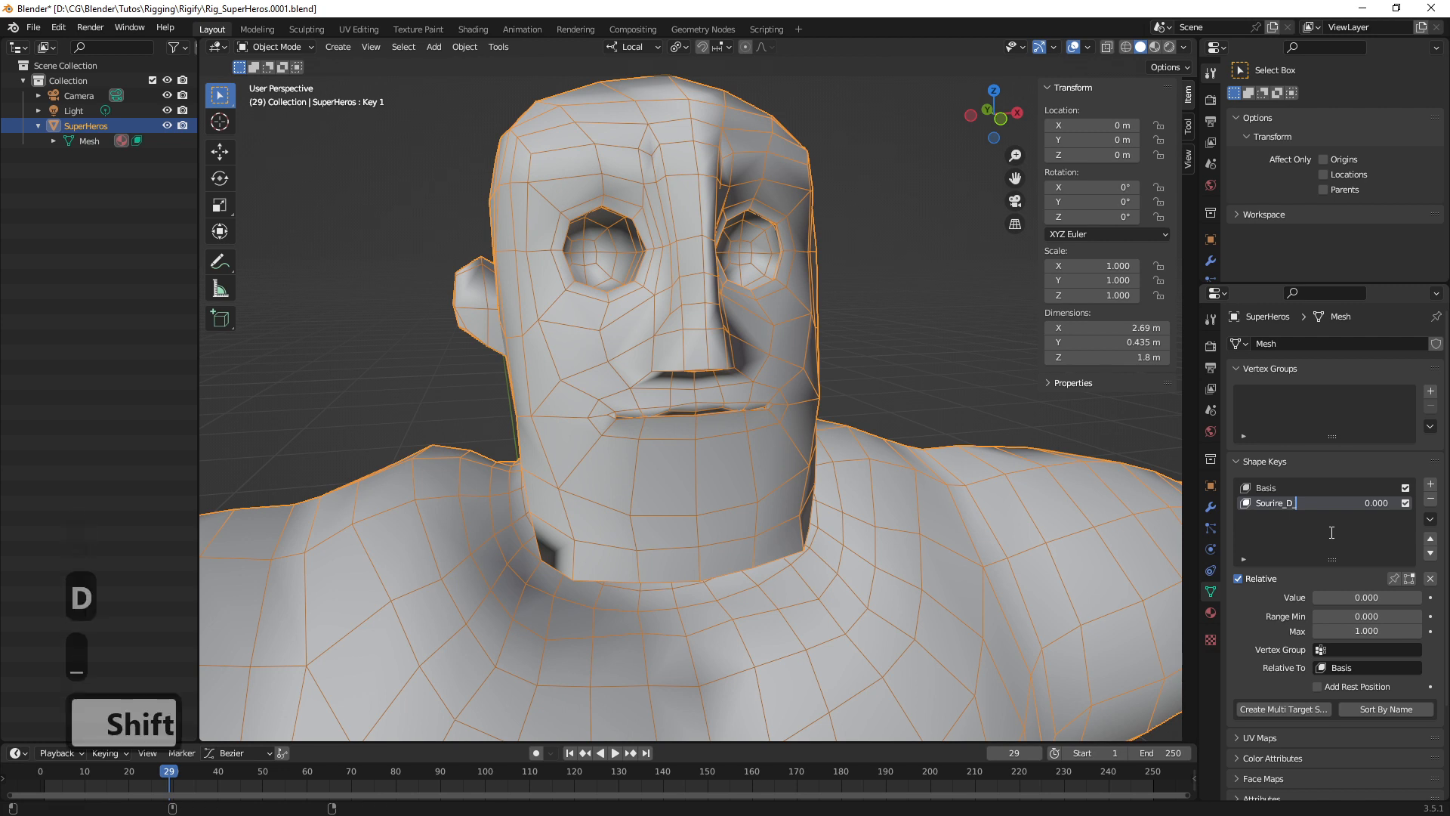
type("0")
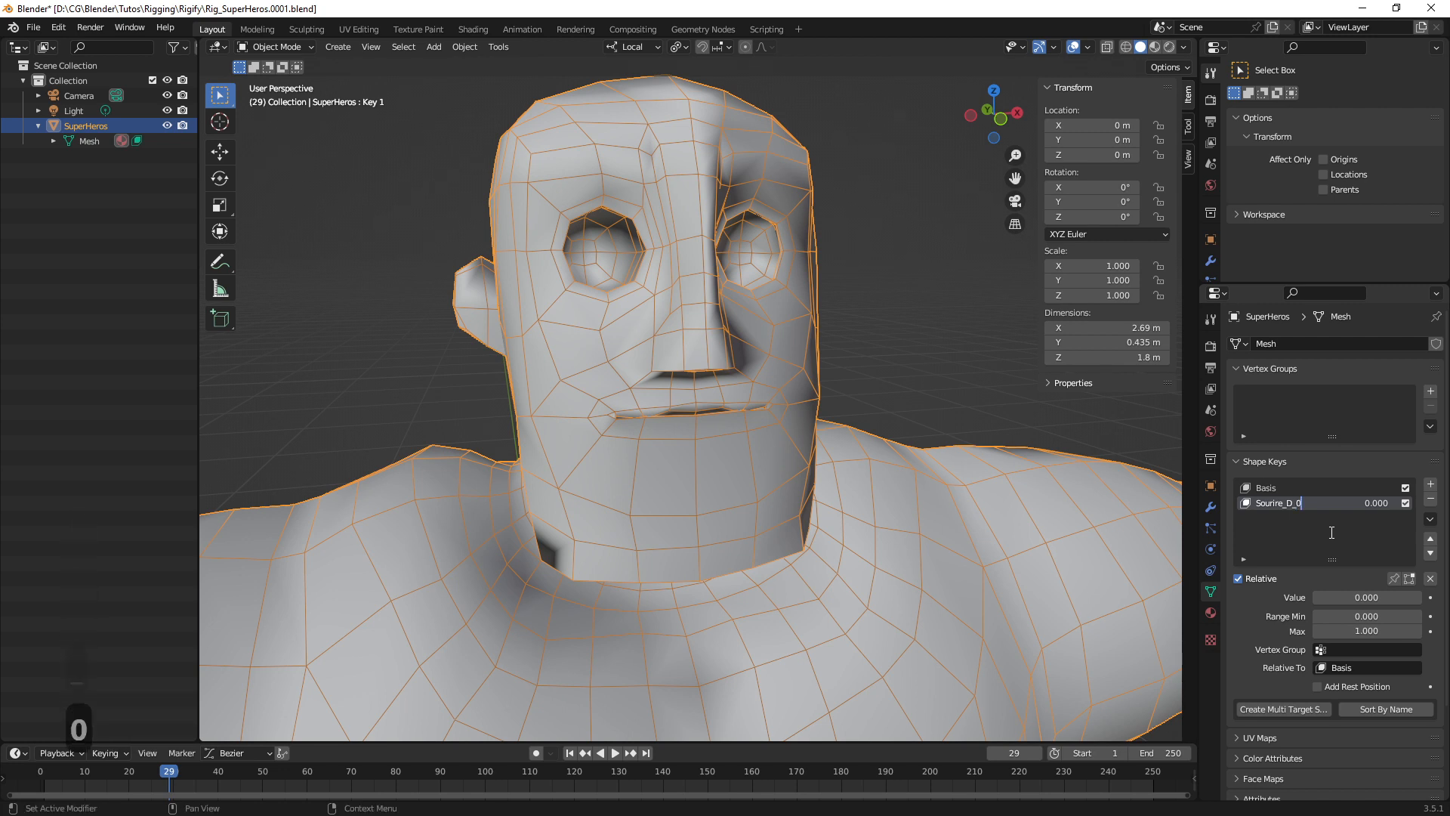
key("Return")
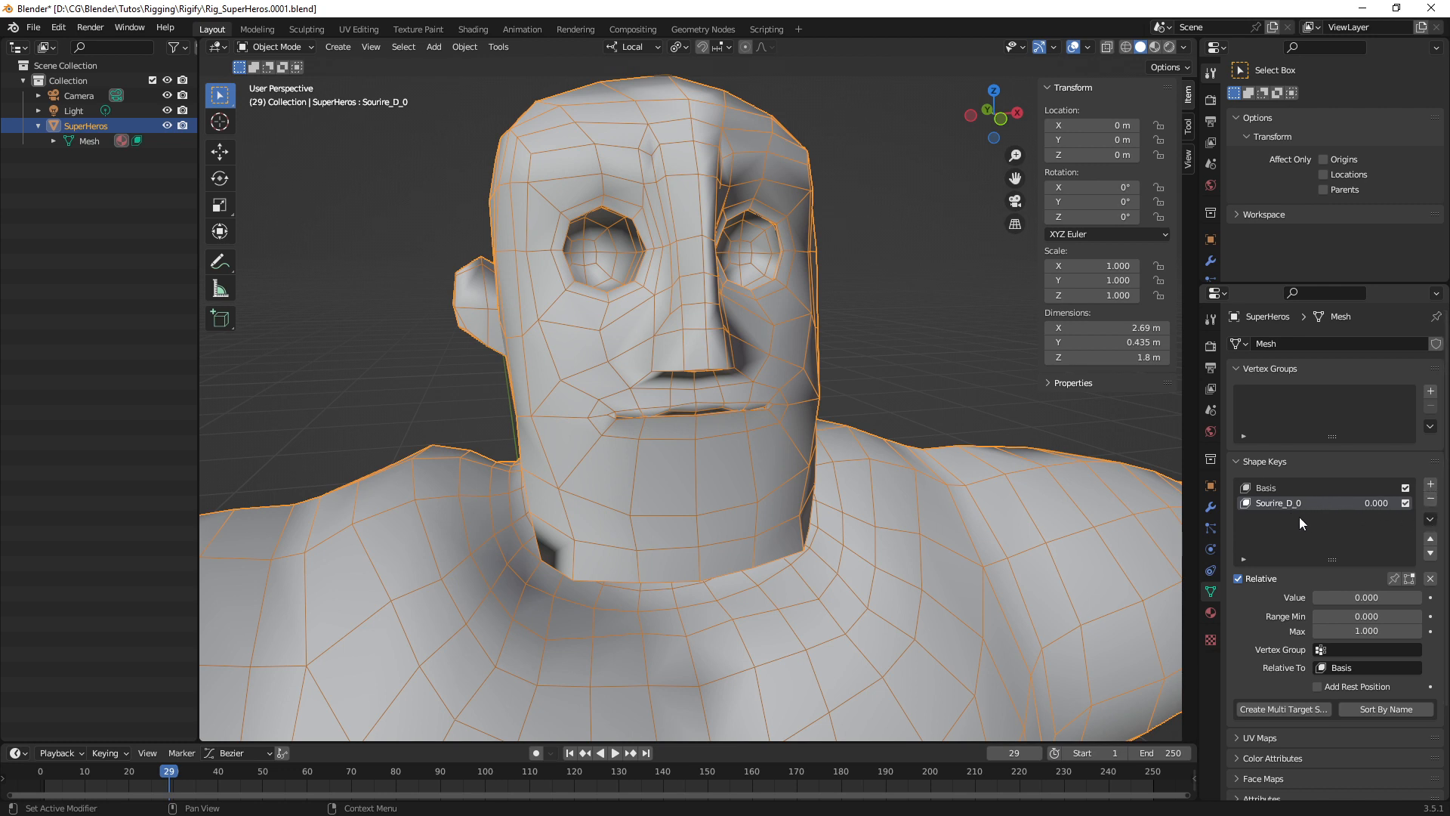
Add another shape key from the current mix and name it Sourire_D_100
left_click(1430, 522)
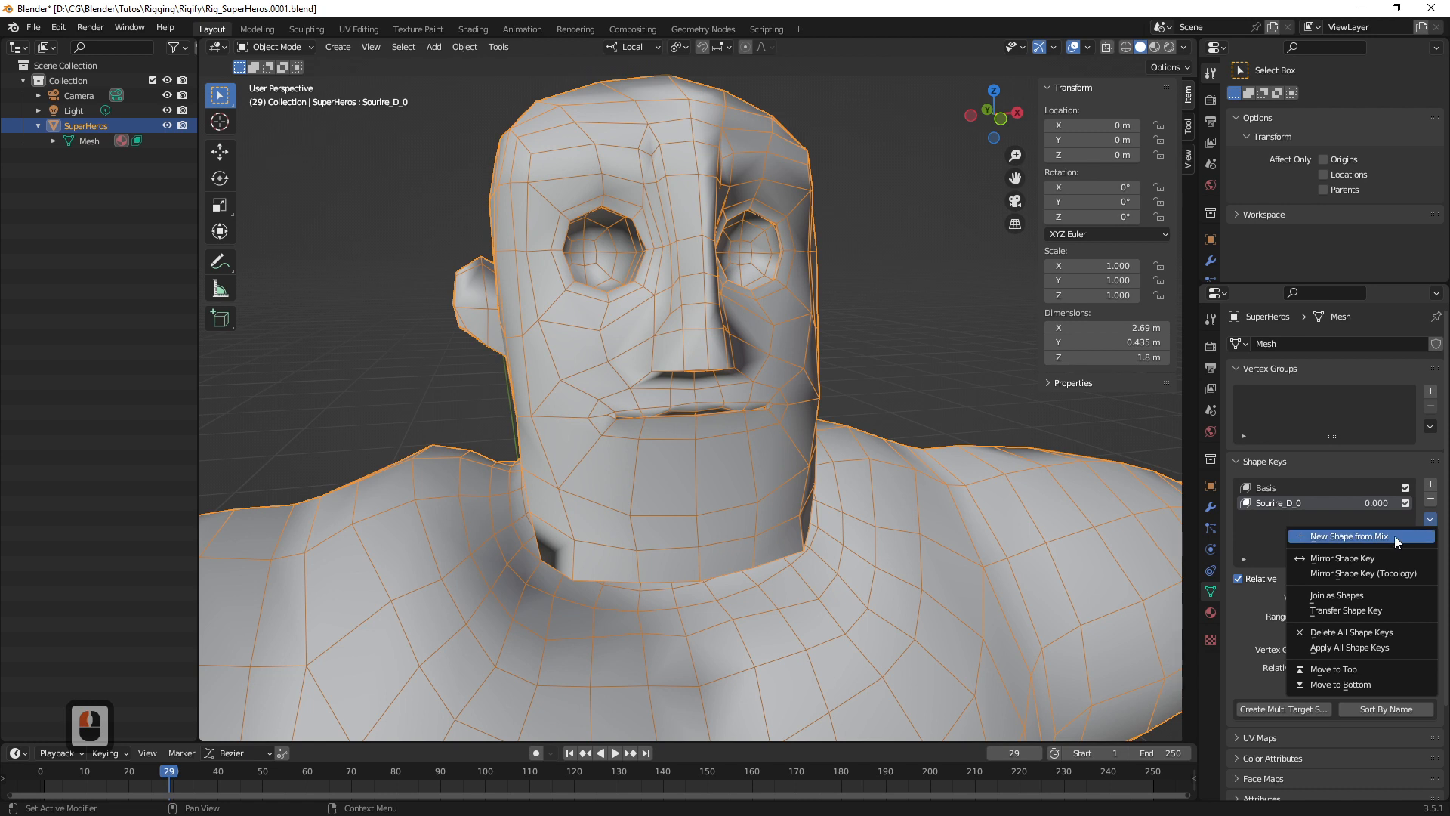
left_click(1339, 538)
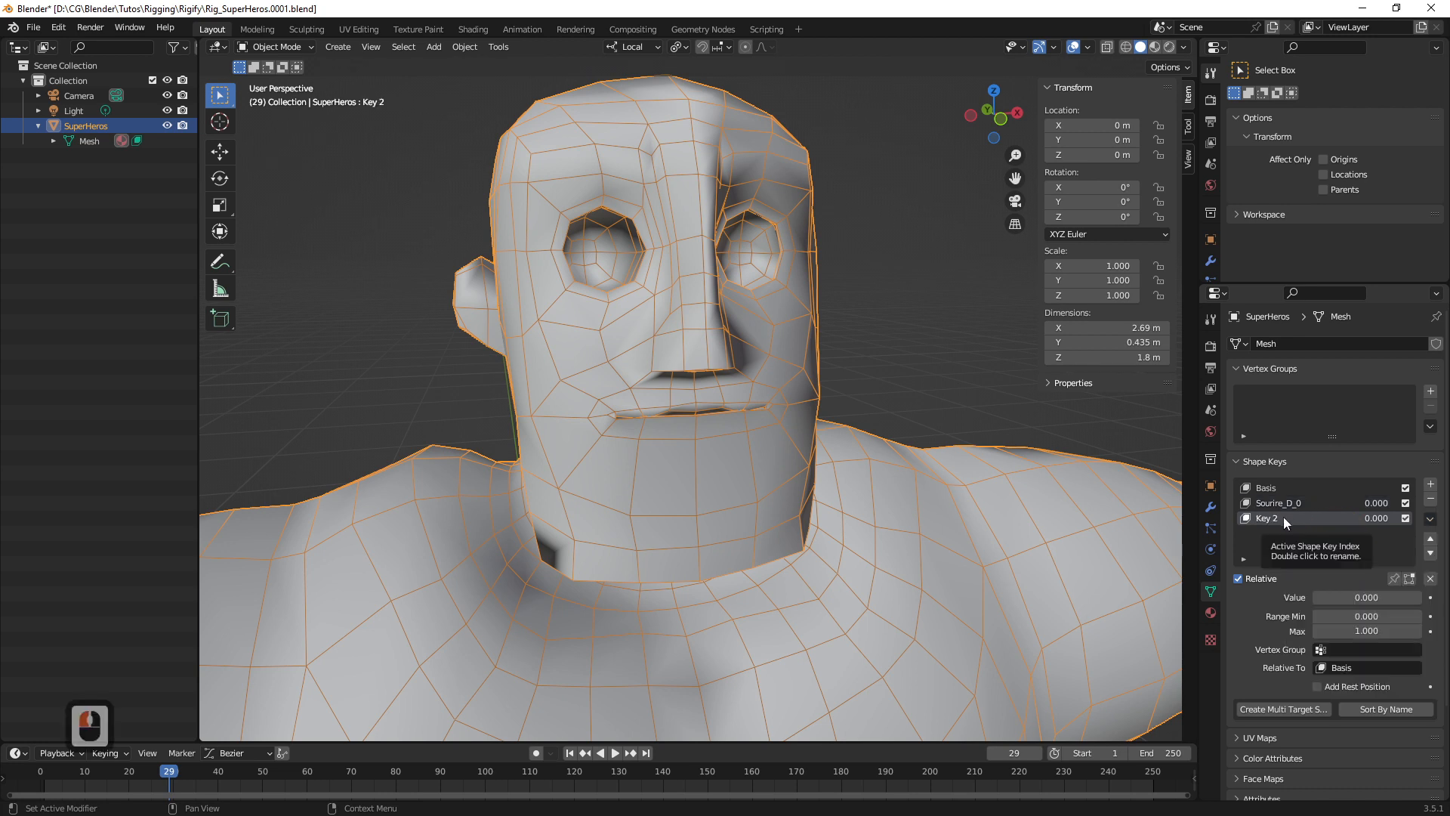
double_click(1284, 516)
type("Sour")
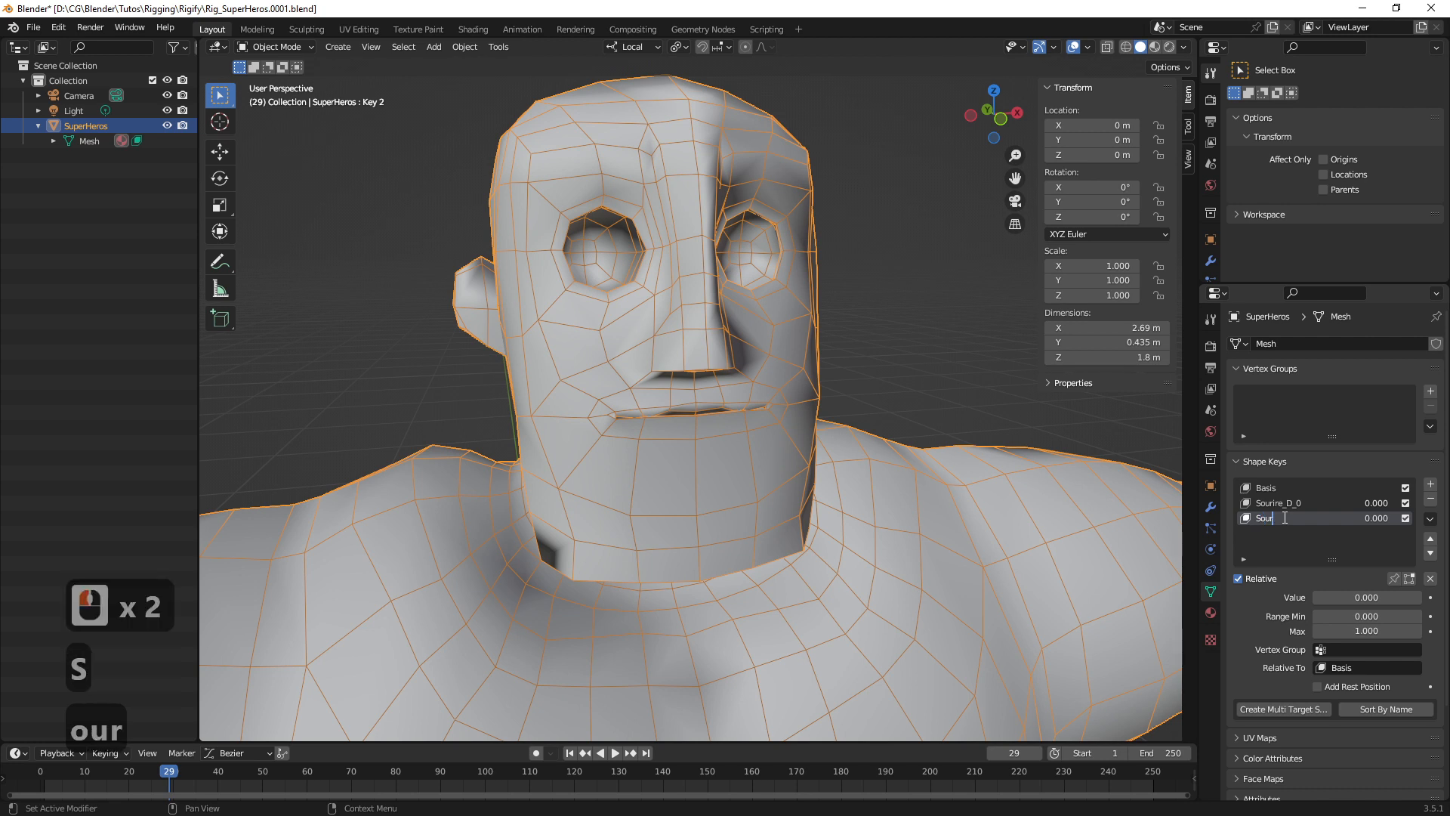
type("ire")
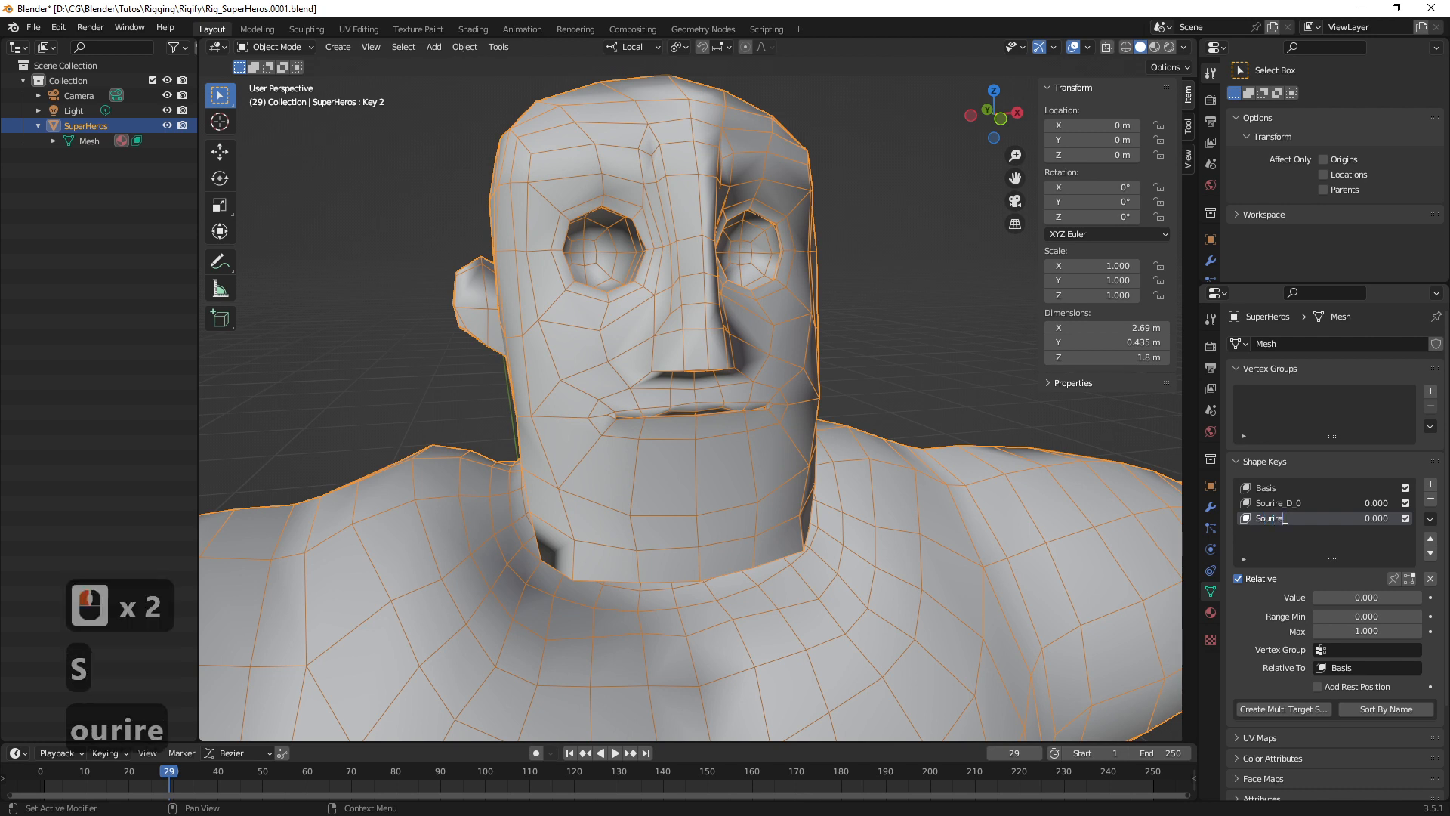
type("_D")
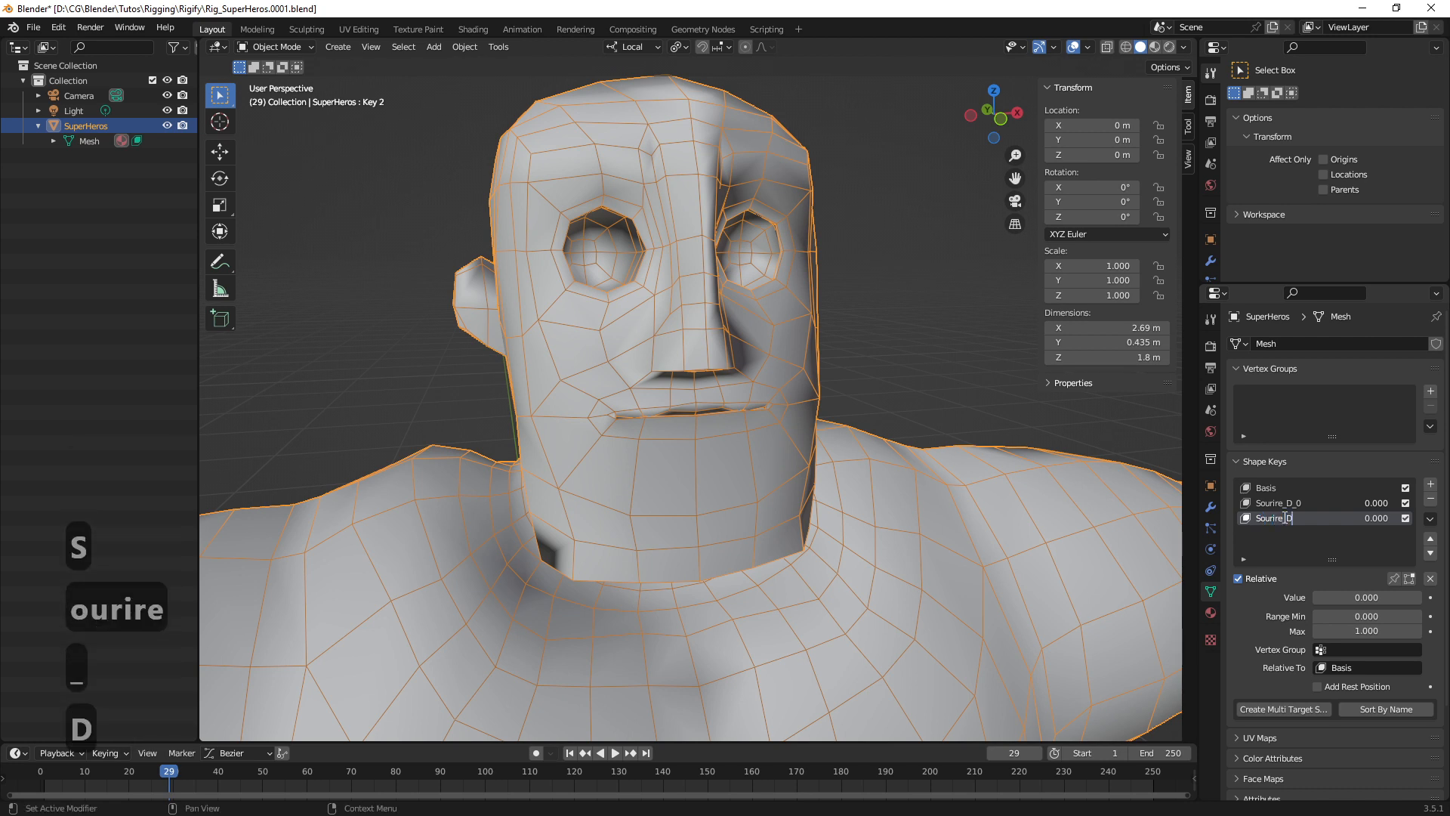
type("_100")
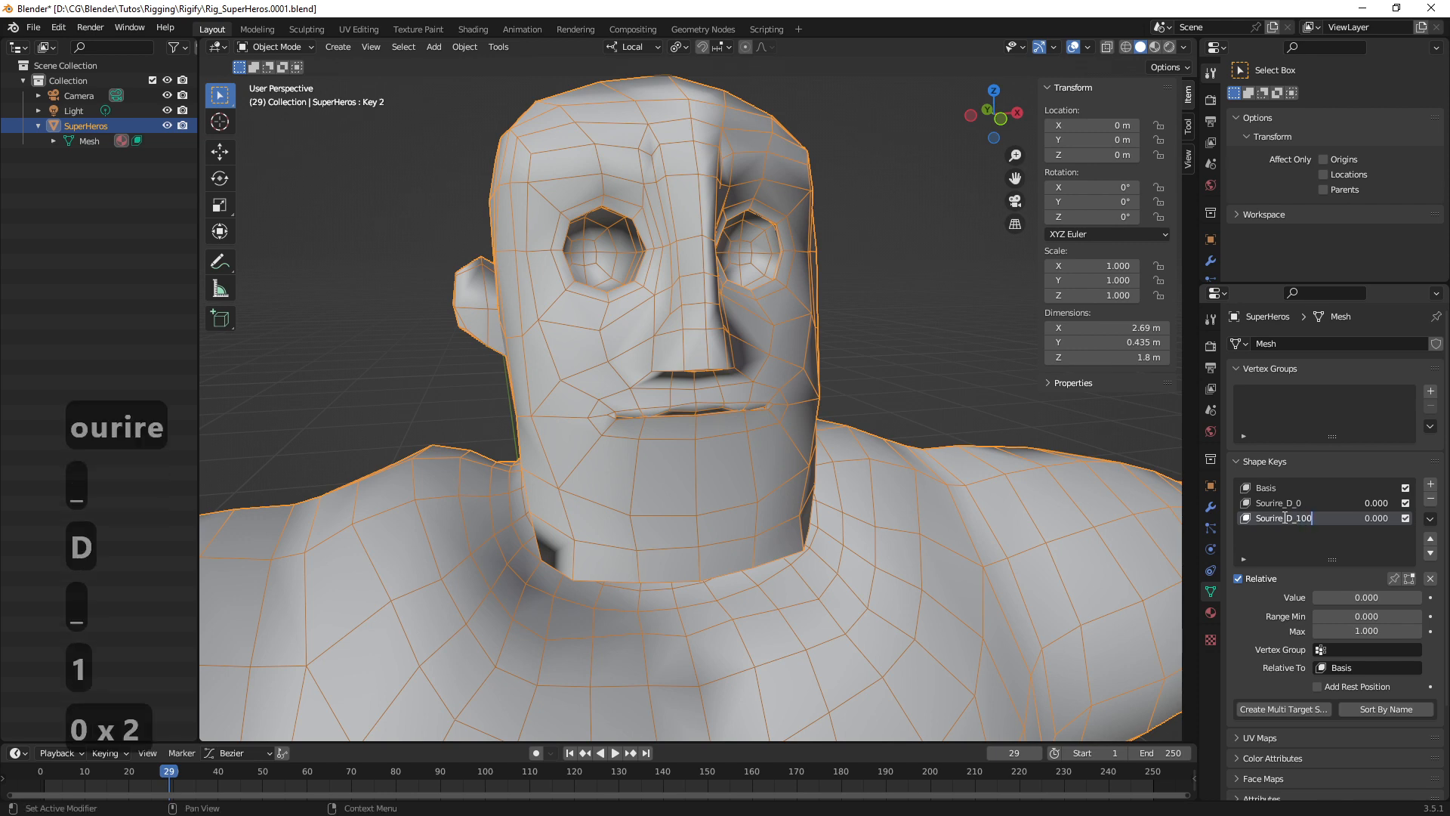
key("Return")
key("ctrl+ampersand")
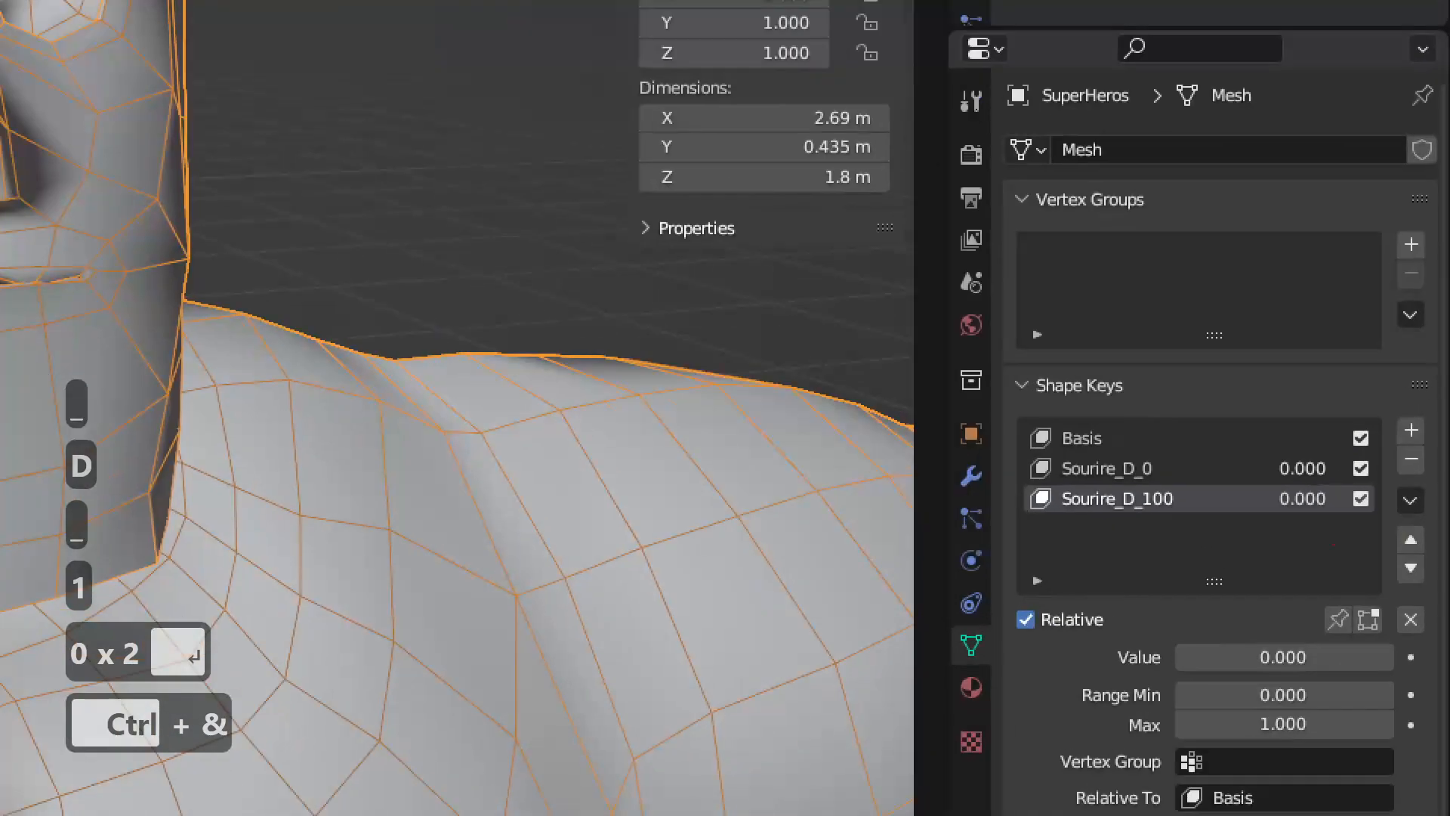
left_click(1370, 533)
left_click_drag(1128, 517, 1195, 519)
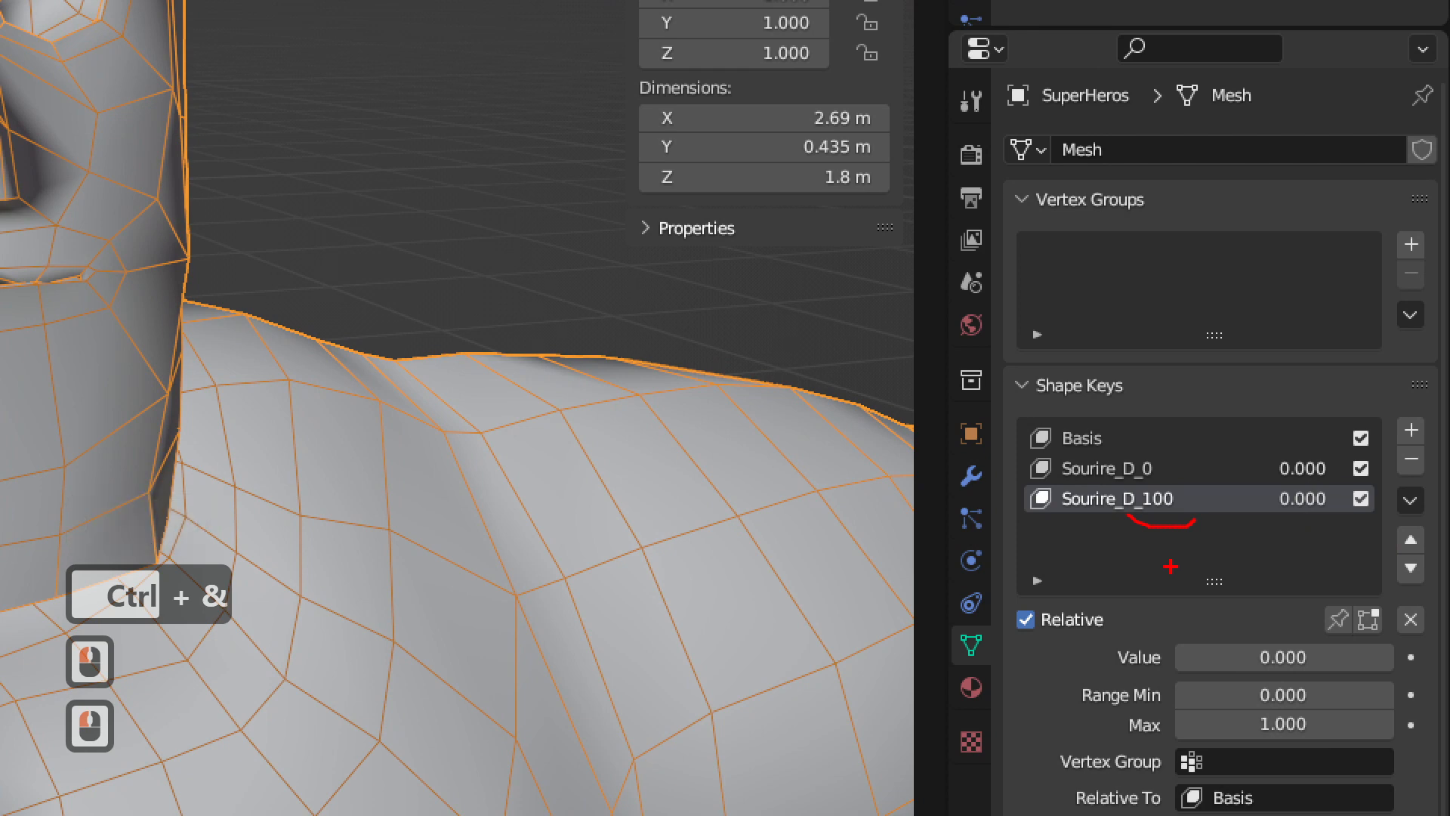
key("Escape")
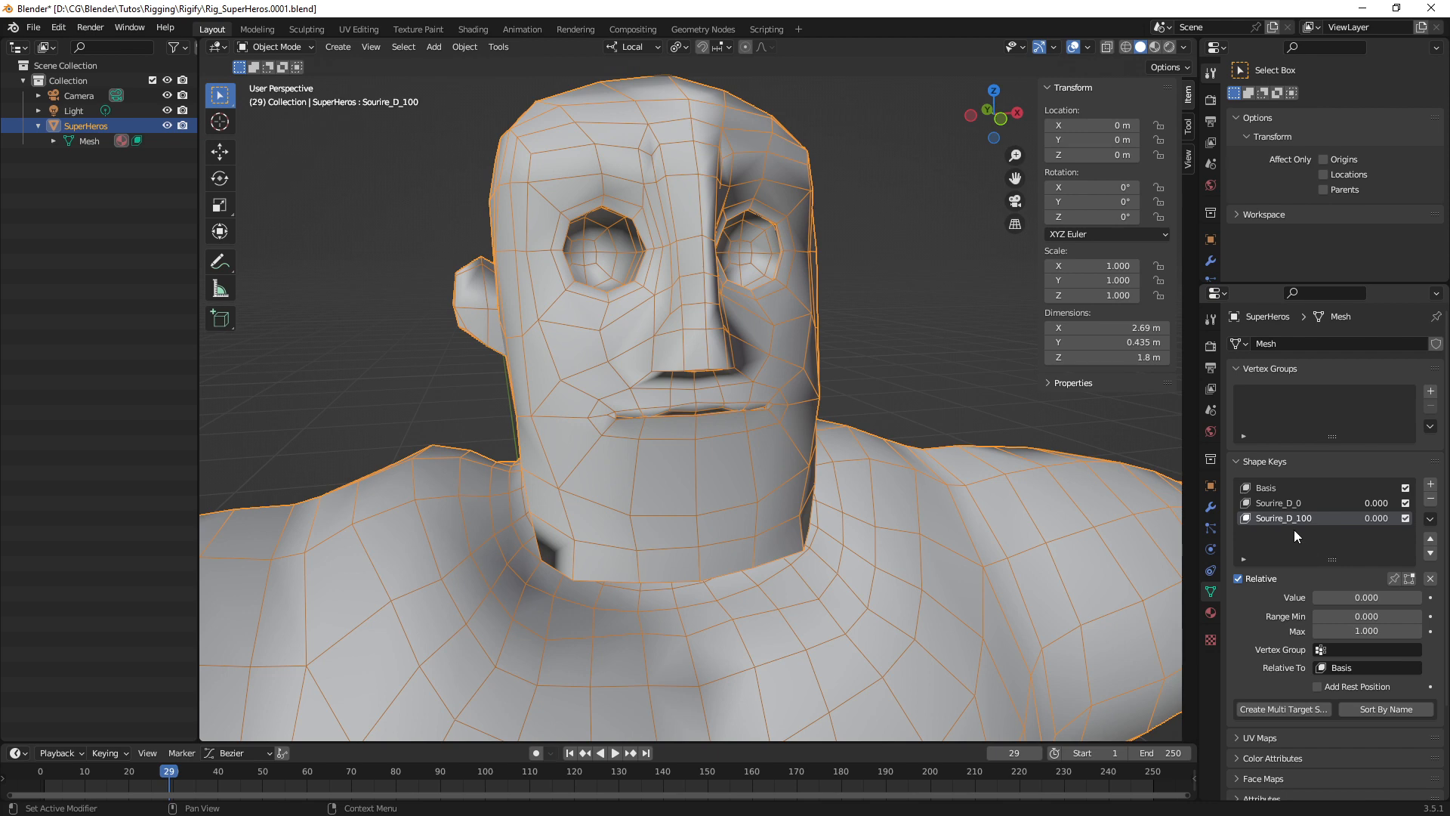
Edit the Sourire_D_100 shape in Edit Mode, moving the selected mouth corner about 0.043 m outward and 0.028 m up in front view with proportional influence
left_click(1305, 521)
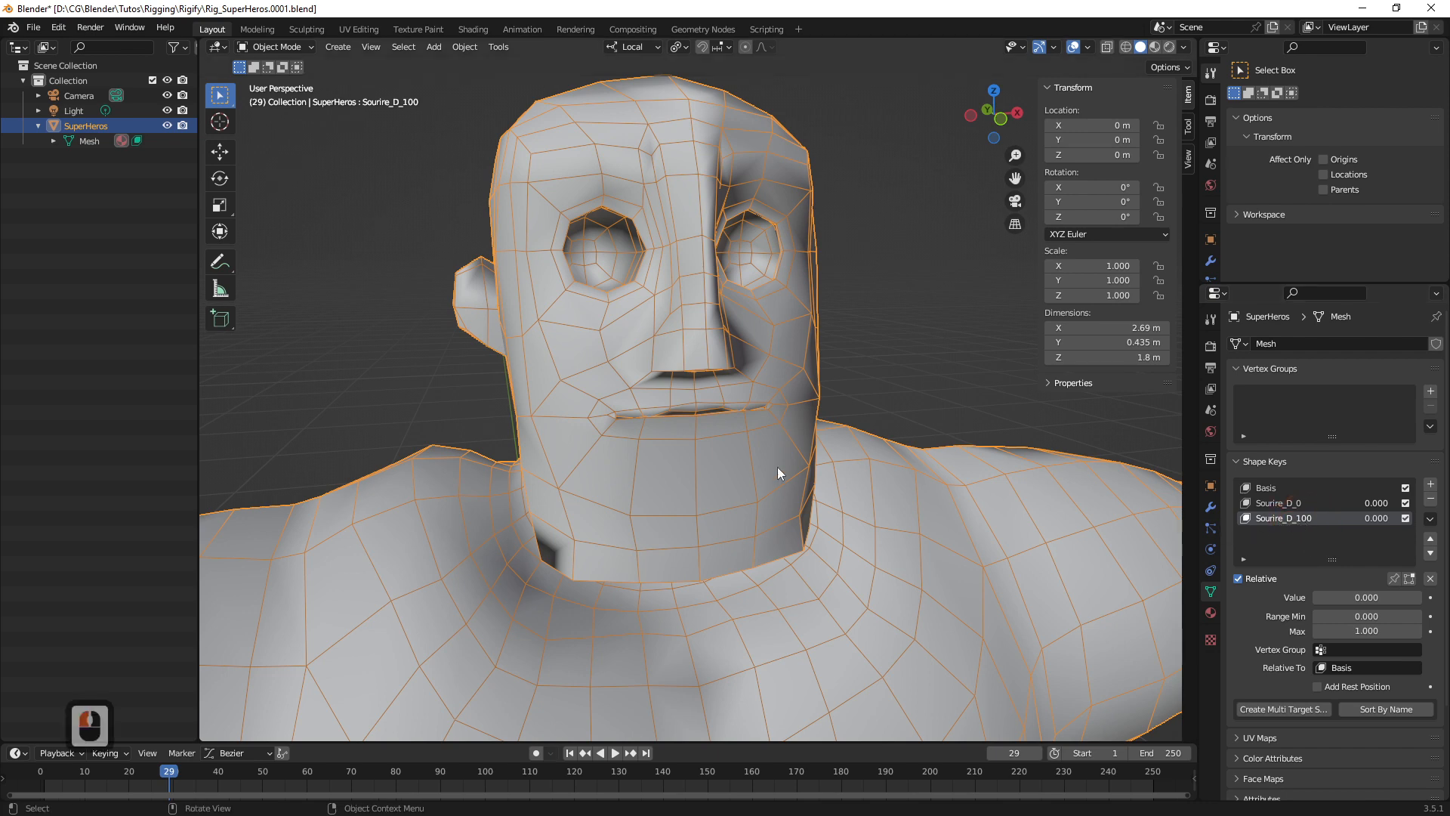
key("Tab")
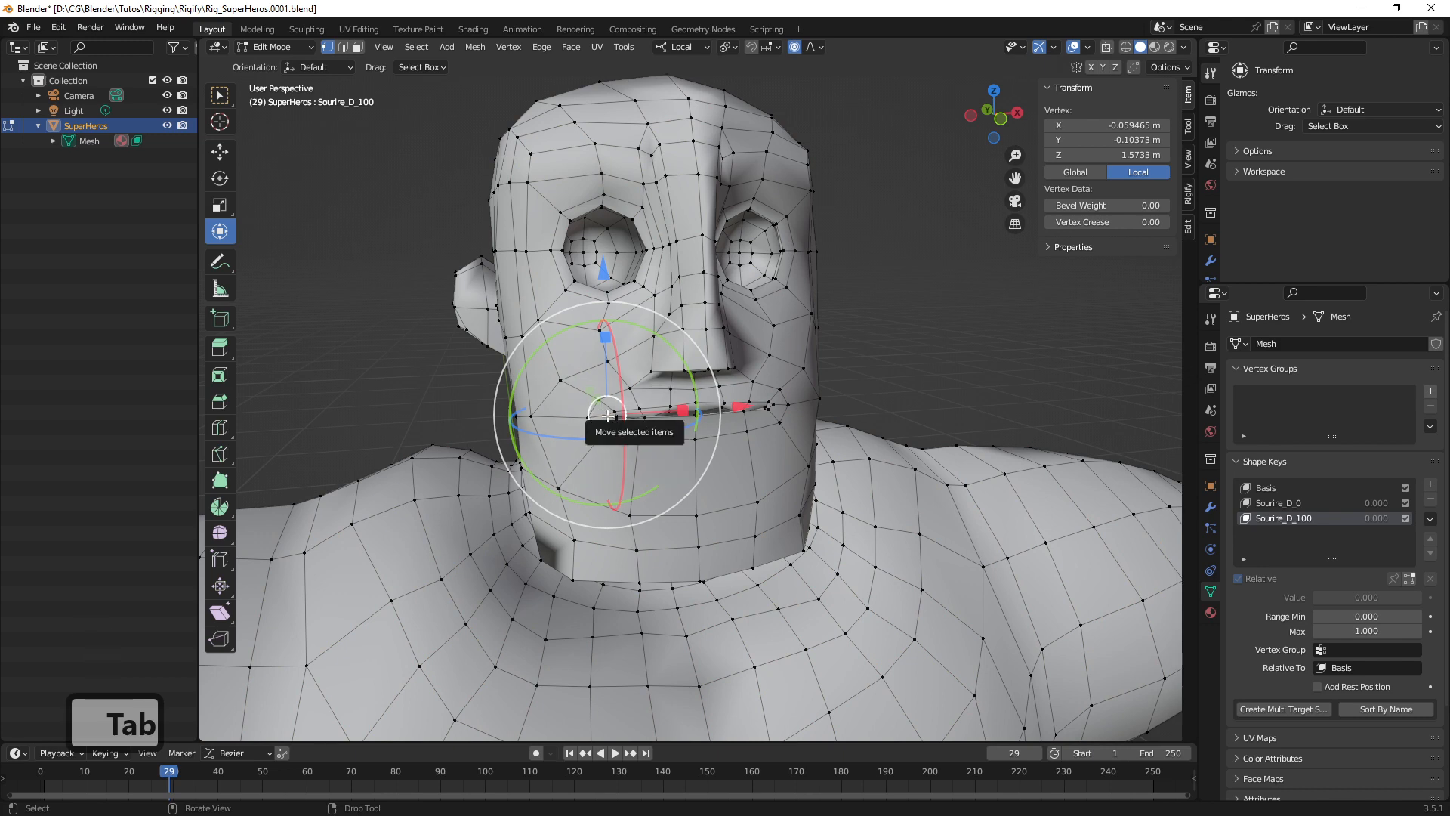
middle_click_drag(607, 417, 656, 414)
key("g")
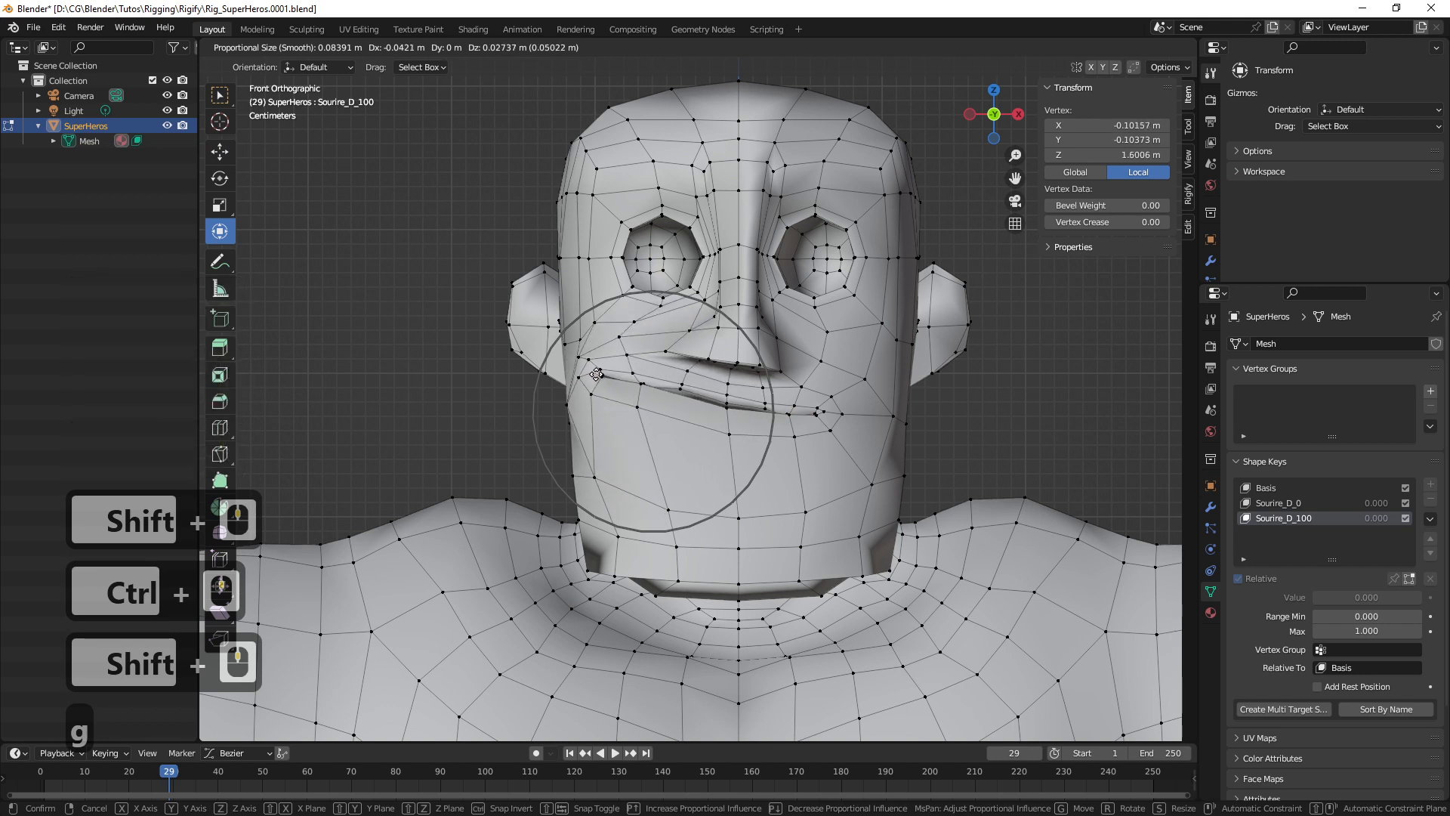
left_click(595, 370)
Rotate the raised mouth corner around its local Y axis, raise it about 0.009 m and shift it inward about 0.007 m
left_click_drag(643, 295, 658, 352)
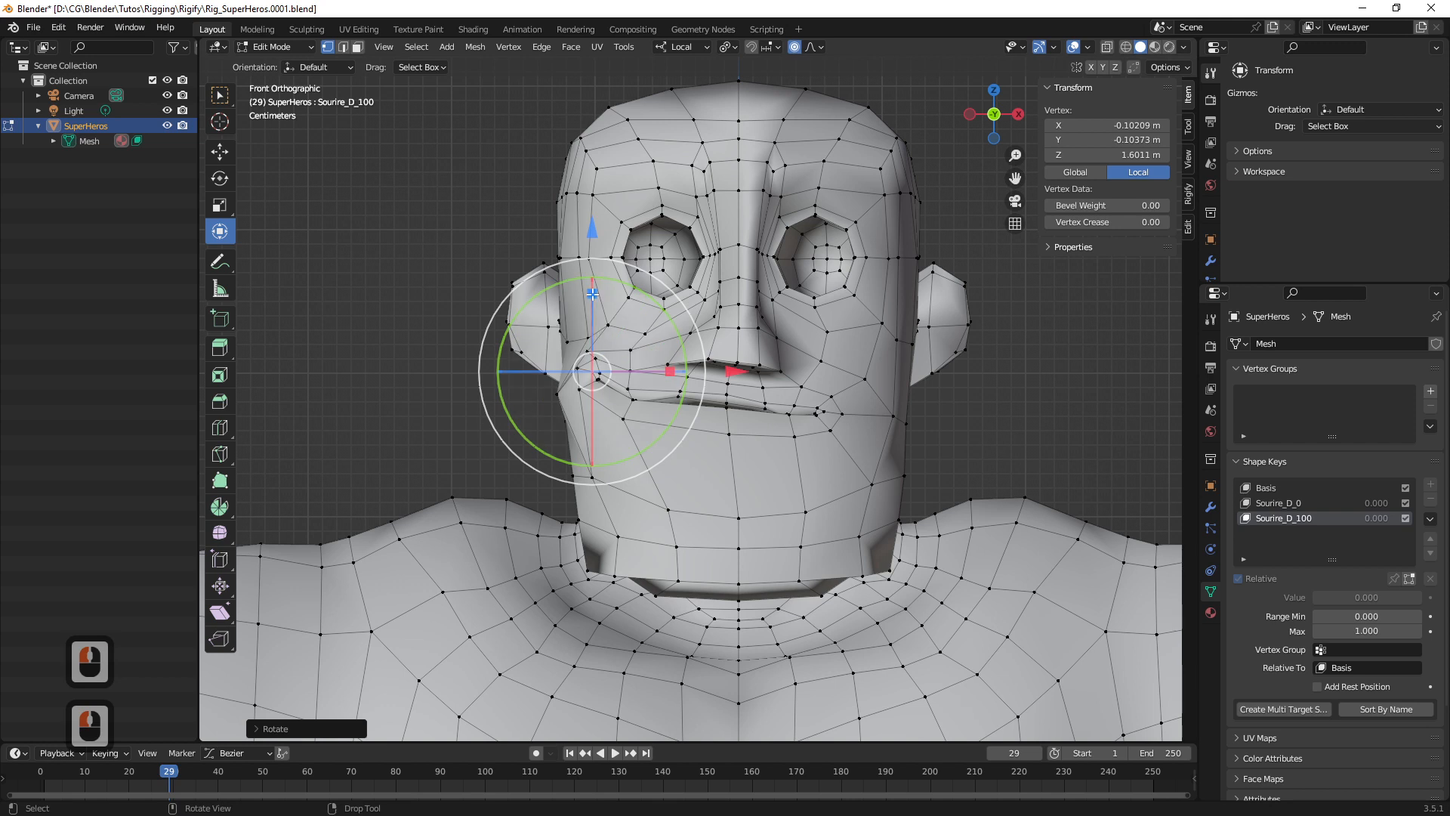
left_click_drag(593, 231, 597, 217)
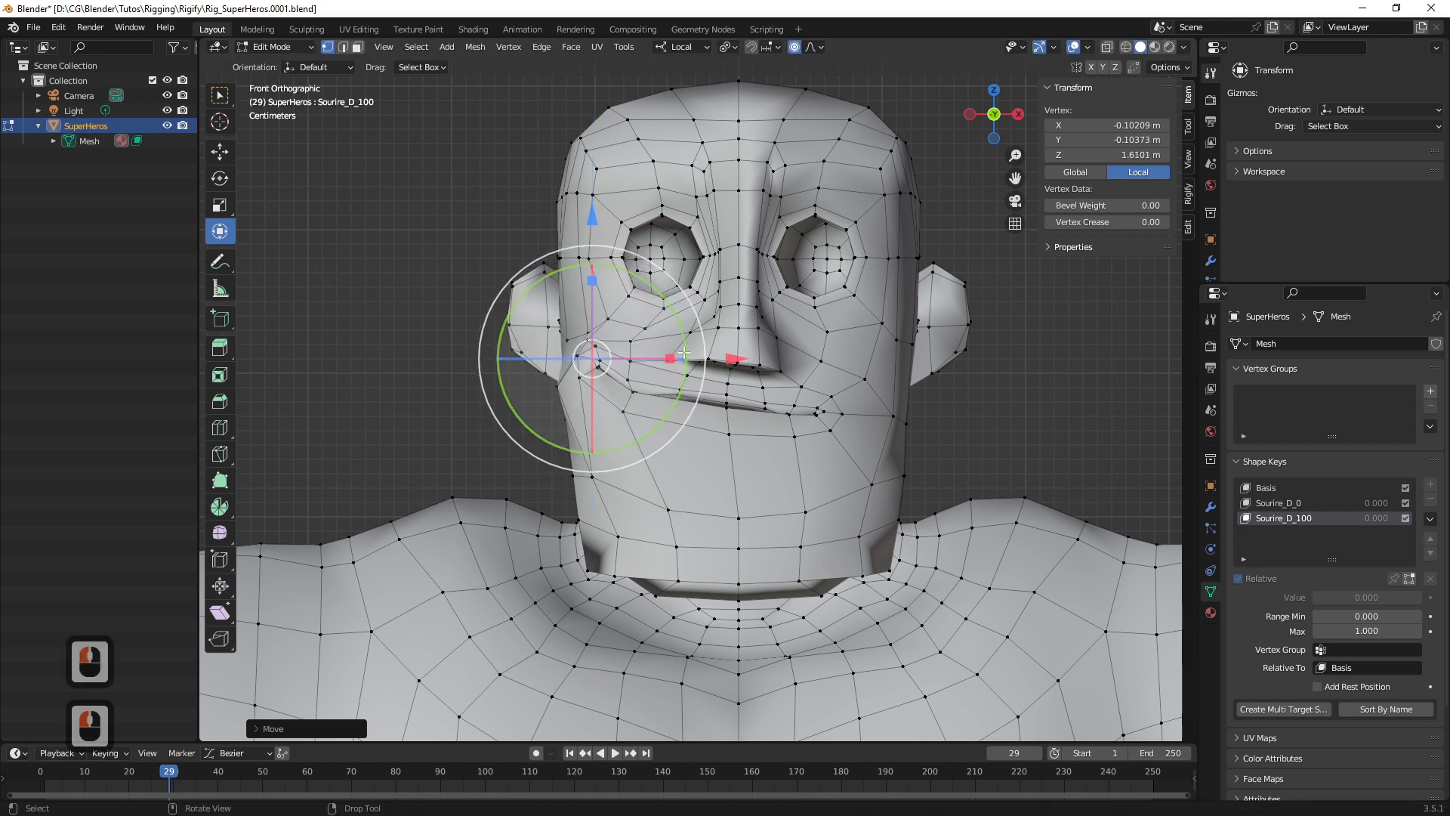
left_click_drag(731, 359, 747, 358)
Push the raised mouth corner back slightly along its local Y axis so it follows the side of the face
middle_click_drag(598, 398, 725, 416)
middle_click_drag(831, 423, 891, 514, "ctrl")
middle_click_drag(982, 498, 805, 465, "shift")
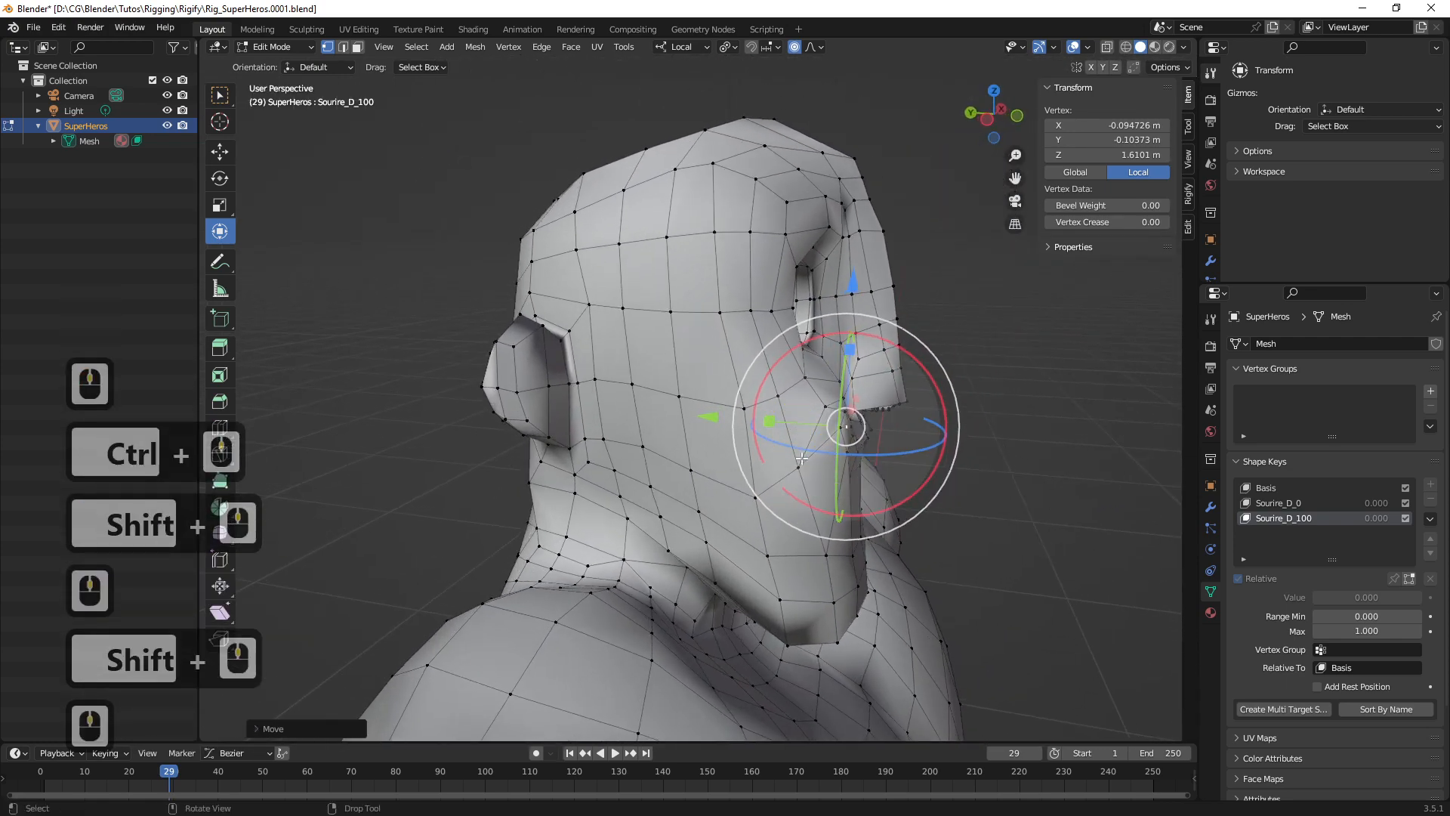
left_click_drag(708, 416, 685, 415)
Select the middle lip vertex on the raised side and lower it about 0.002 m along local Z with proportional size about 0.039 m
middle_click_drag(748, 434, 649, 391)
left_click(611, 446)
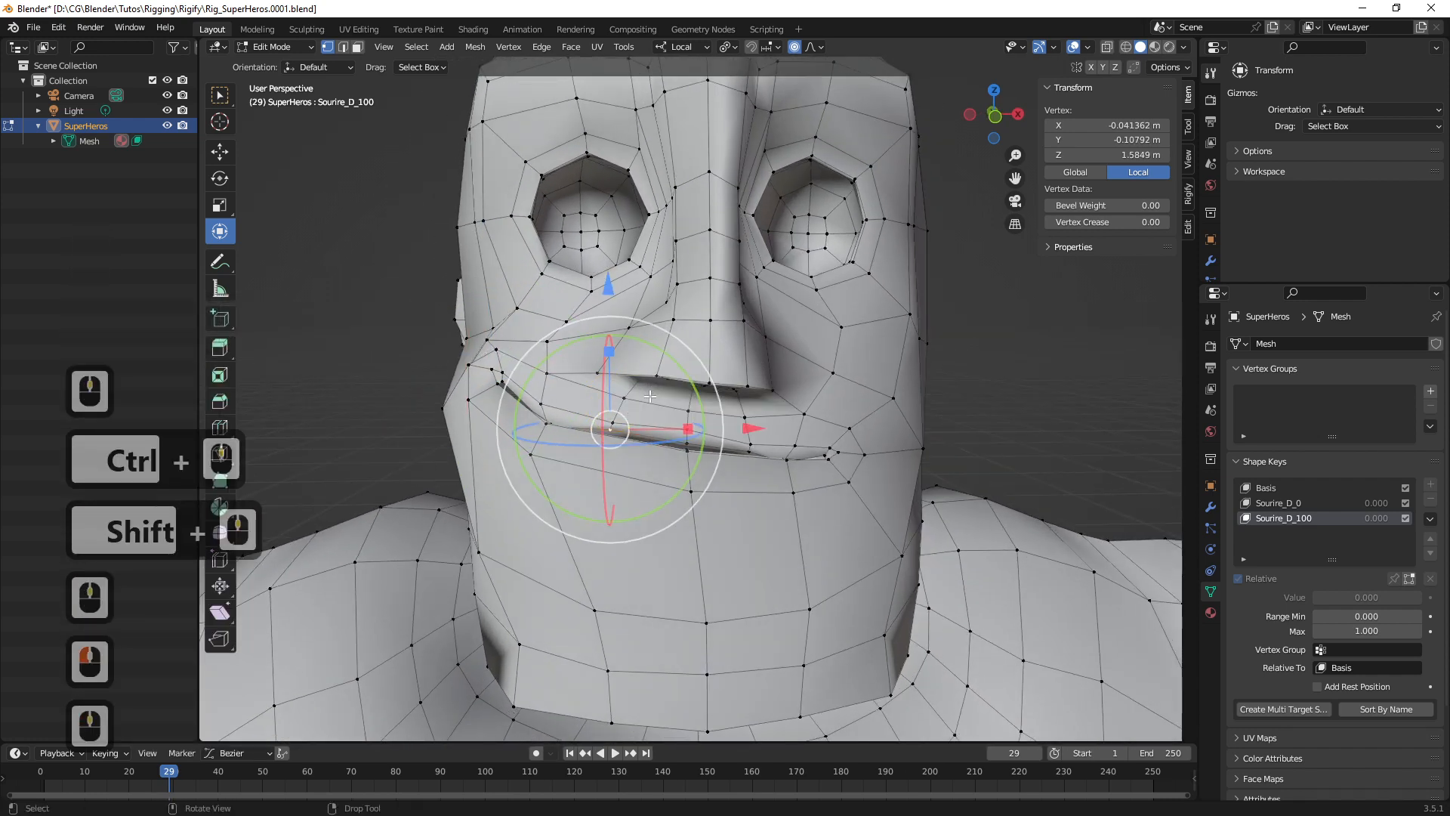
key("g")
scroll(650, 397, "down", 2)
scroll(650, 396, "up", 6)
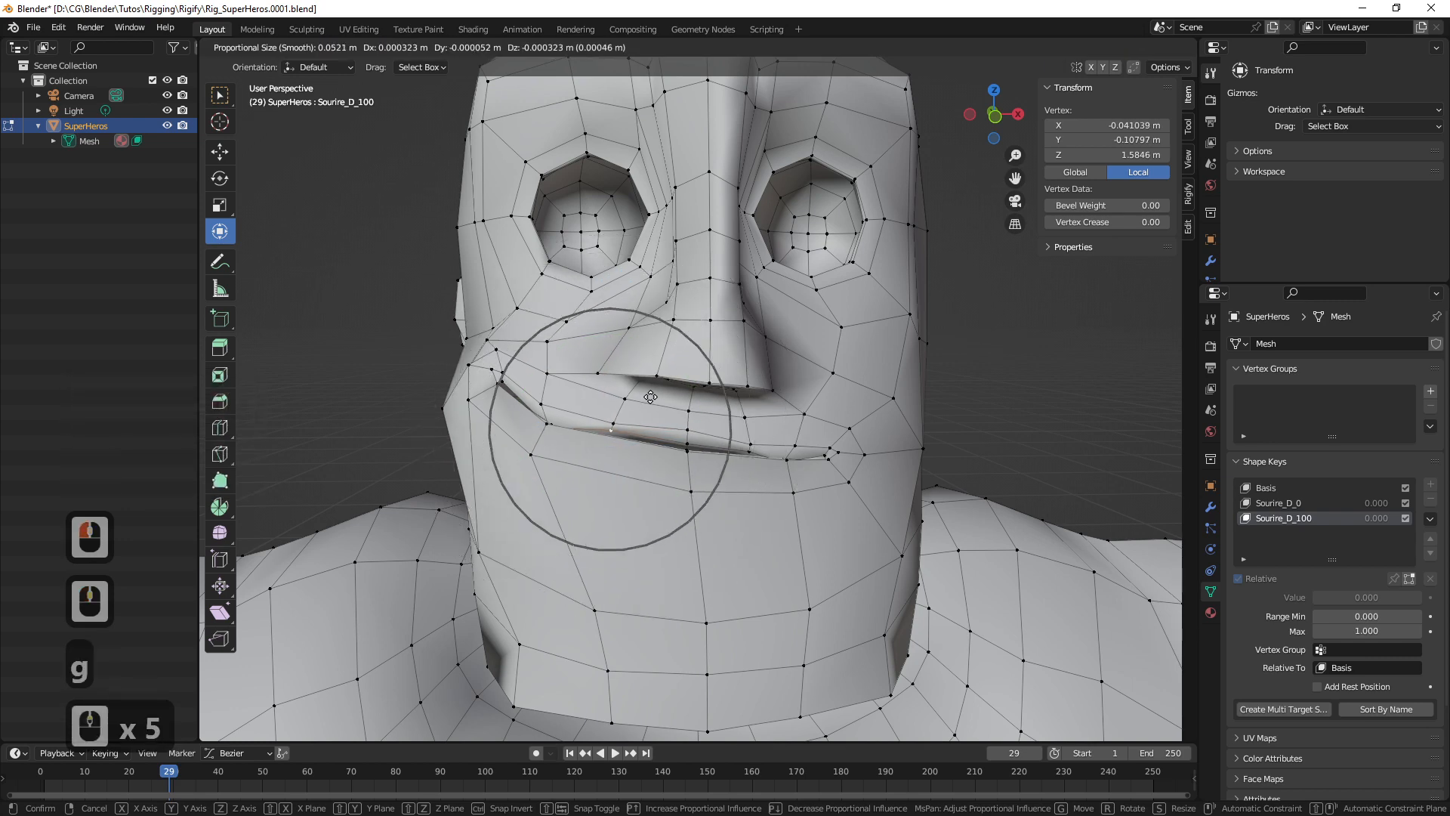
left_click(651, 396)
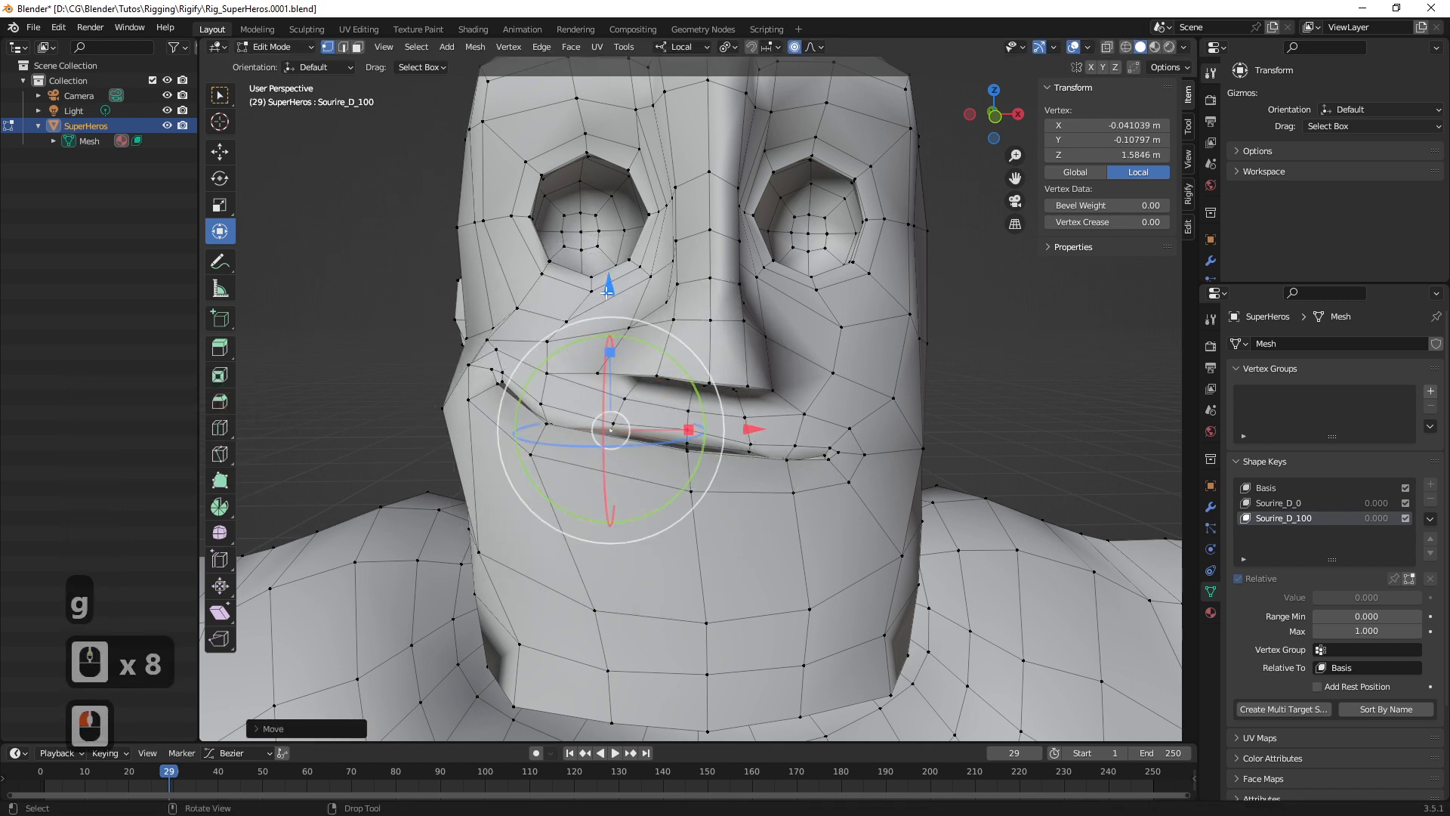
left_click_drag(609, 286, 611, 297)
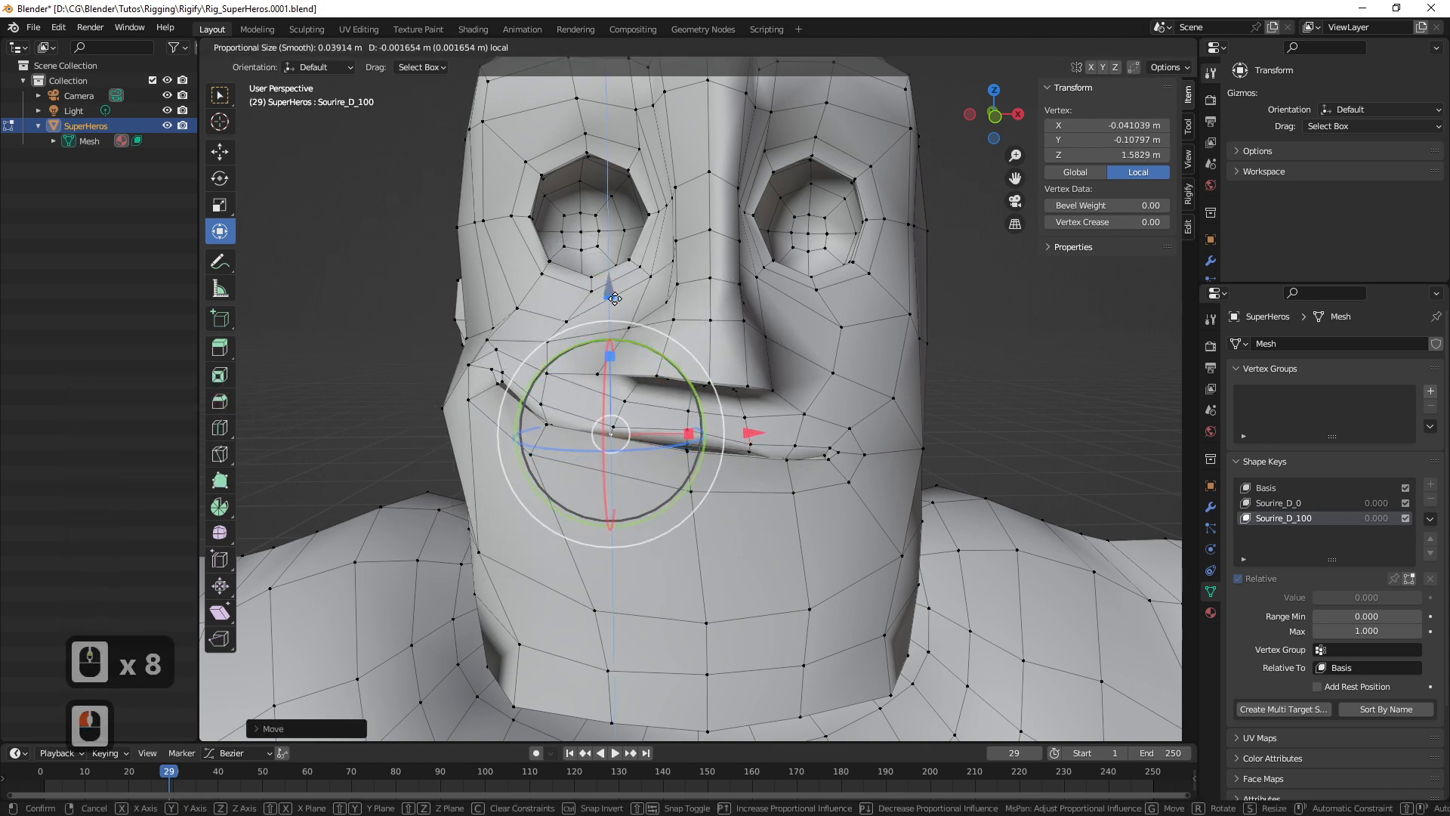
Select the vertex between the raised lip and the nose and nudge it slightly inward along its local X axis
middle_click_drag(627, 400, 693, 368)
left_click_drag(665, 455, 658, 398)
left_click_drag(796, 391, 803, 391)
Move the mouth corner vertex about 0.009 m outward and 0.009 m up in front view with proportional influence
middle_click_drag(802, 392, 707, 431)
middle_click_drag(747, 424, 759, 476, "ctrl")
middle_click_drag(761, 476, 788, 427, "shift")
middle_click_drag(782, 429, 687, 435)
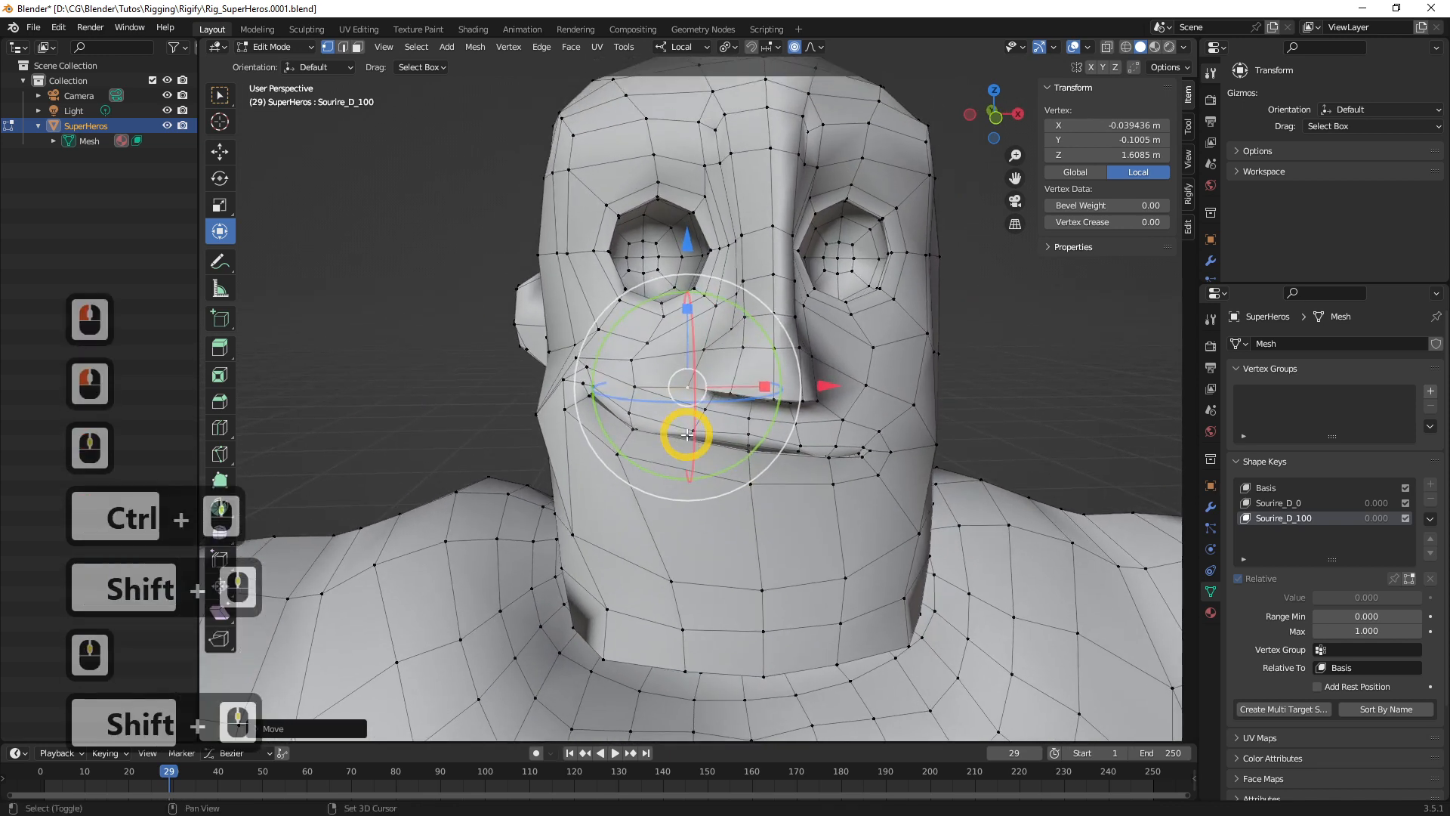
left_click(590, 358)
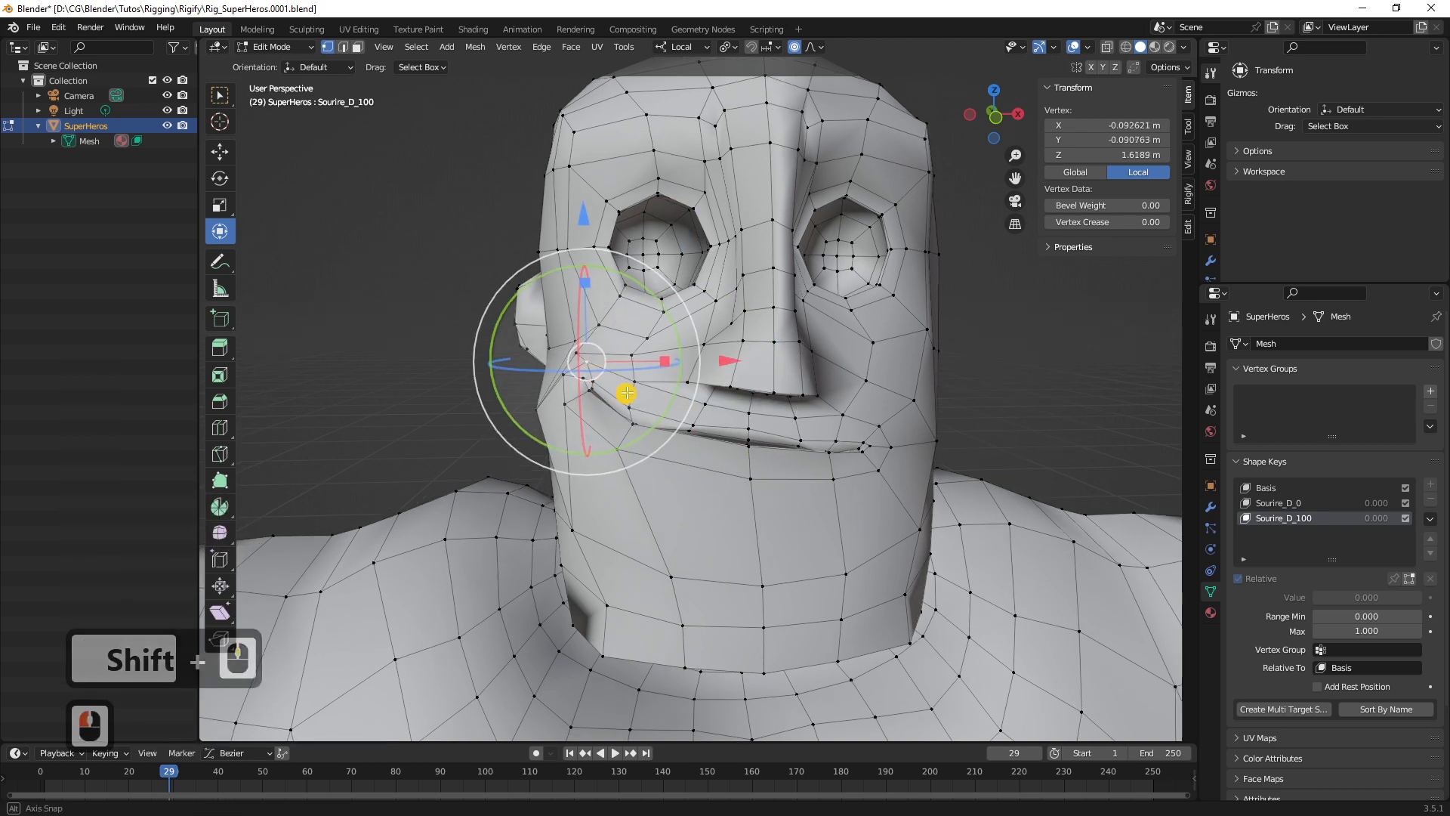
left_click(598, 386)
mouse_move(599, 386)
middle_mouse_down()
mouse_move(634, 388)
mouse_move(620, 387)
mouse_move(588, 315)
mouse_move(606, 372)
middle_mouse_up()
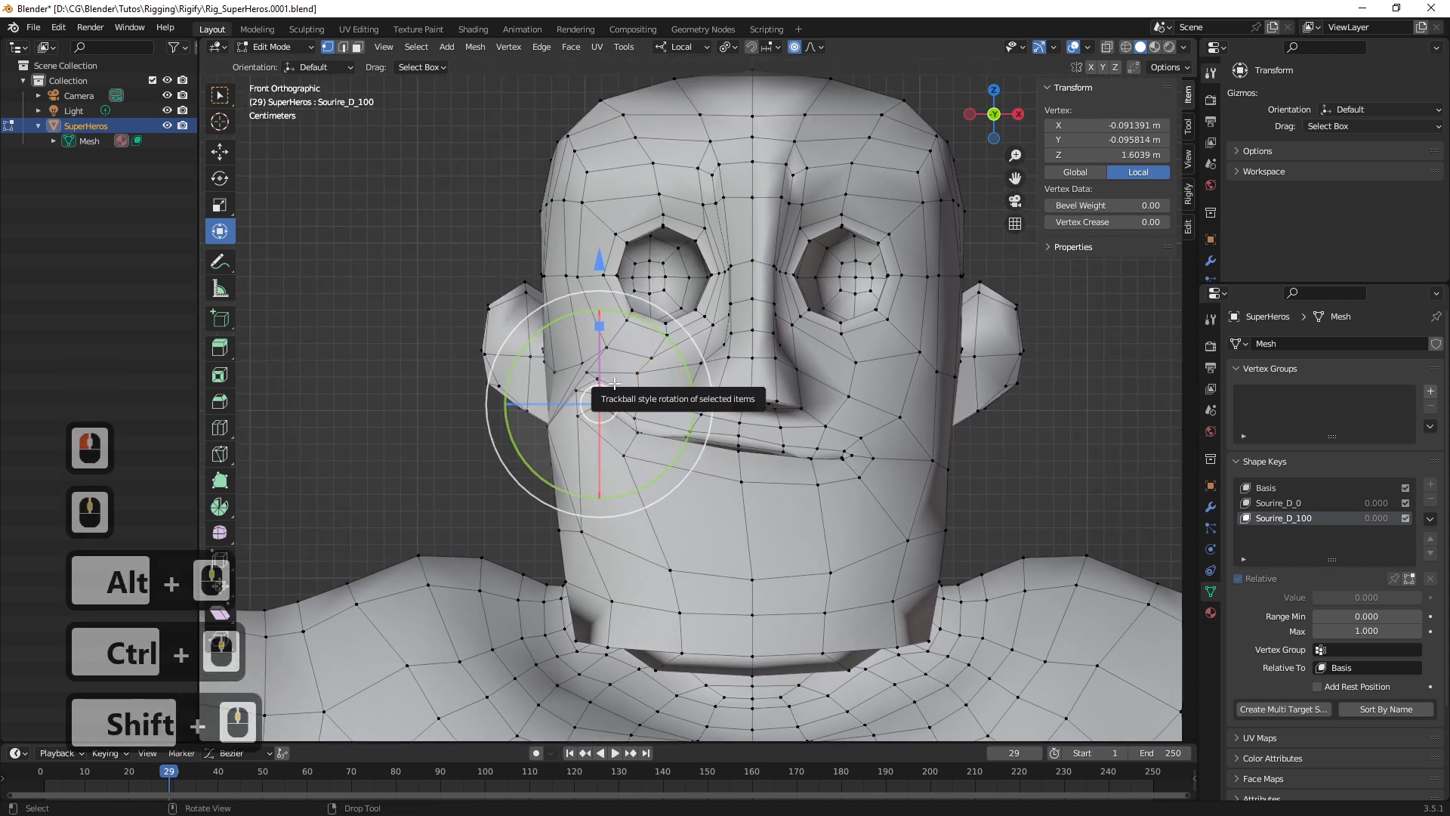
key("g")
left_click(592, 366)
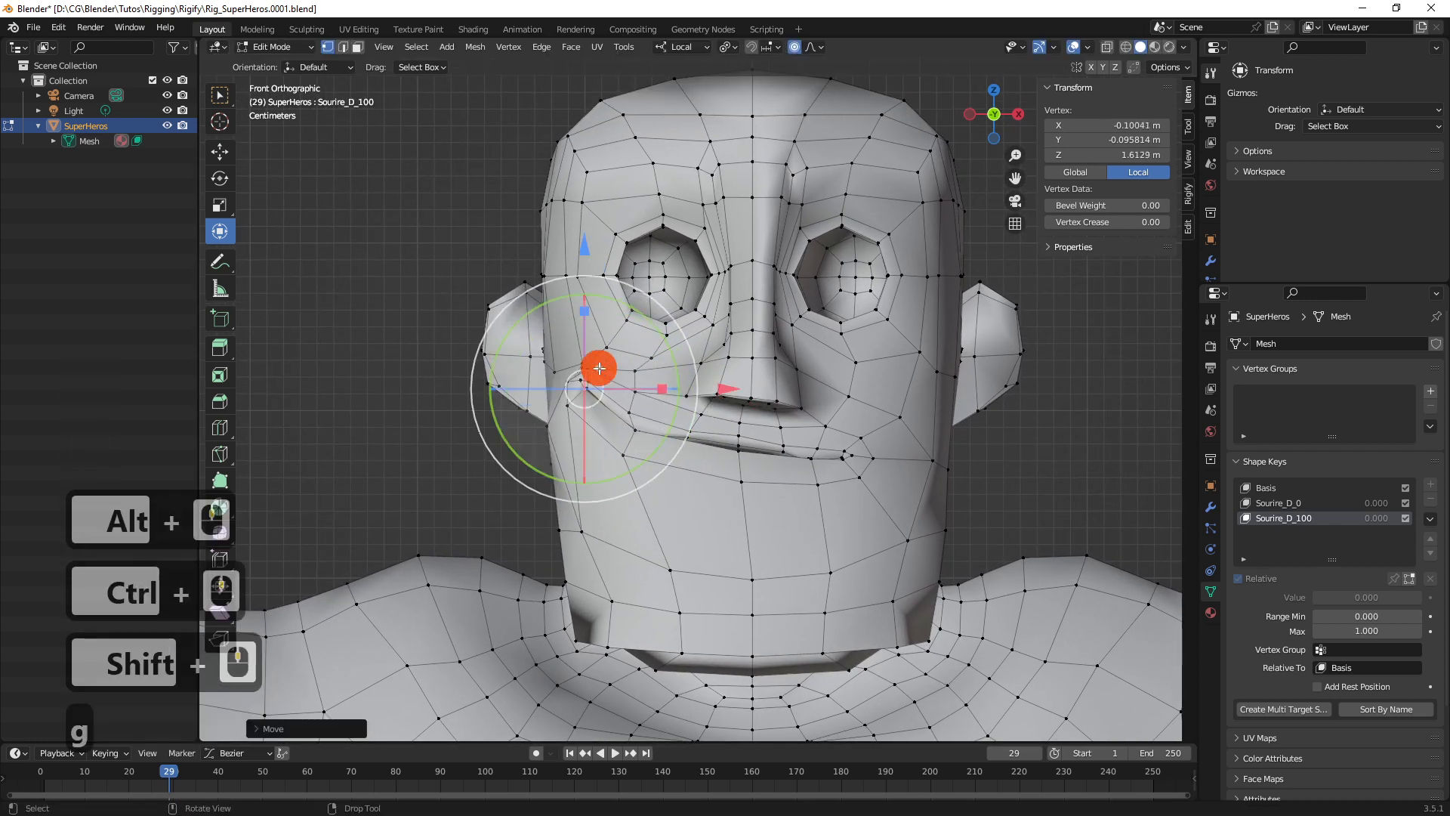
Shift the outer cheek vertex about 0.012 m and the cheek vertex above the mouth corner about 0.010 m, both outward and upward
left_click(556, 366)
key("g")
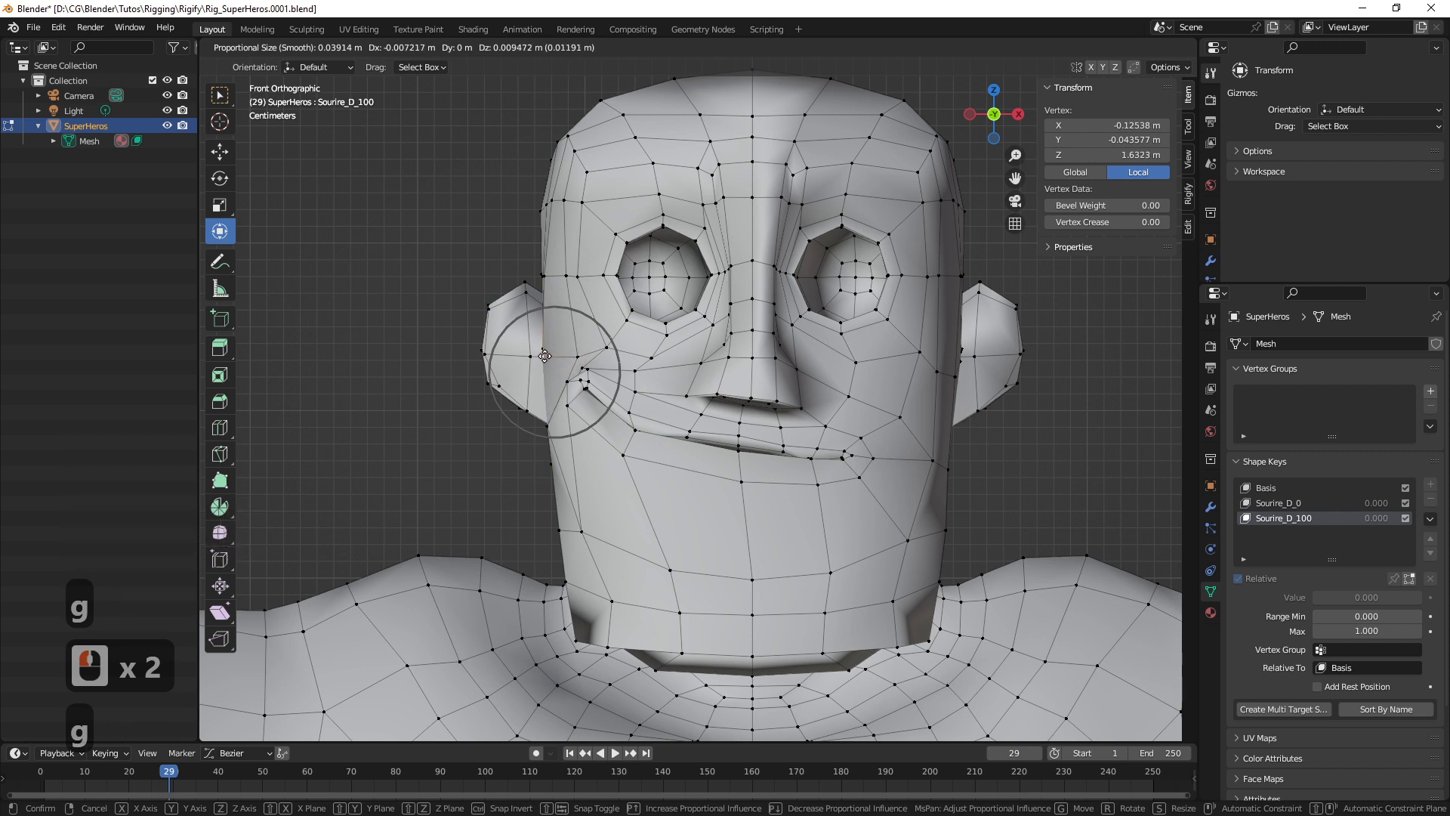
left_click(545, 355)
left_click(580, 369)
key("g")
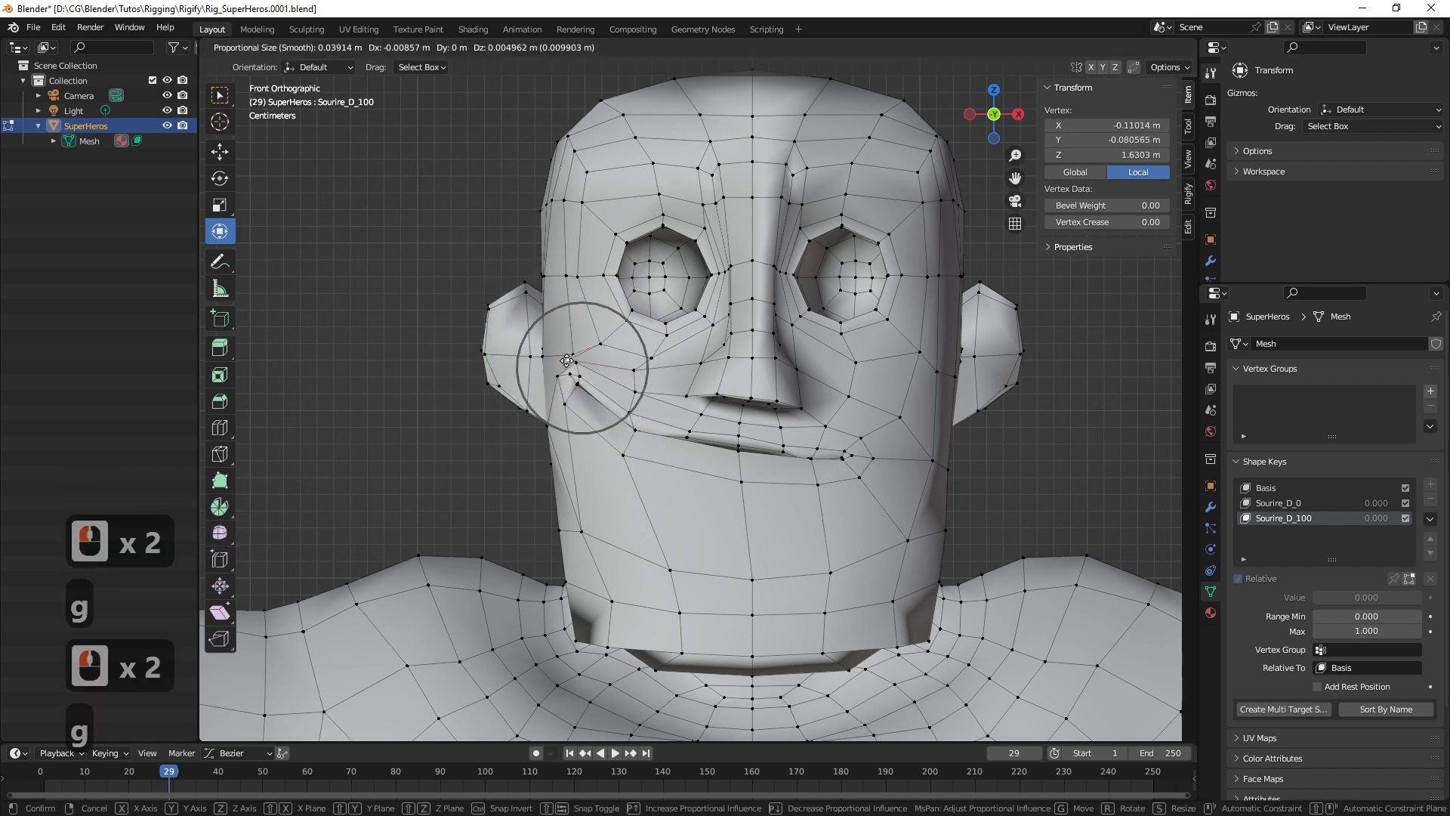
left_click(566, 361)
Move the upper cheek vertex about 0.008 m outward and 0.006 m up, and raise the vertex just above the mouth corner
left_click(564, 355)
key("g")
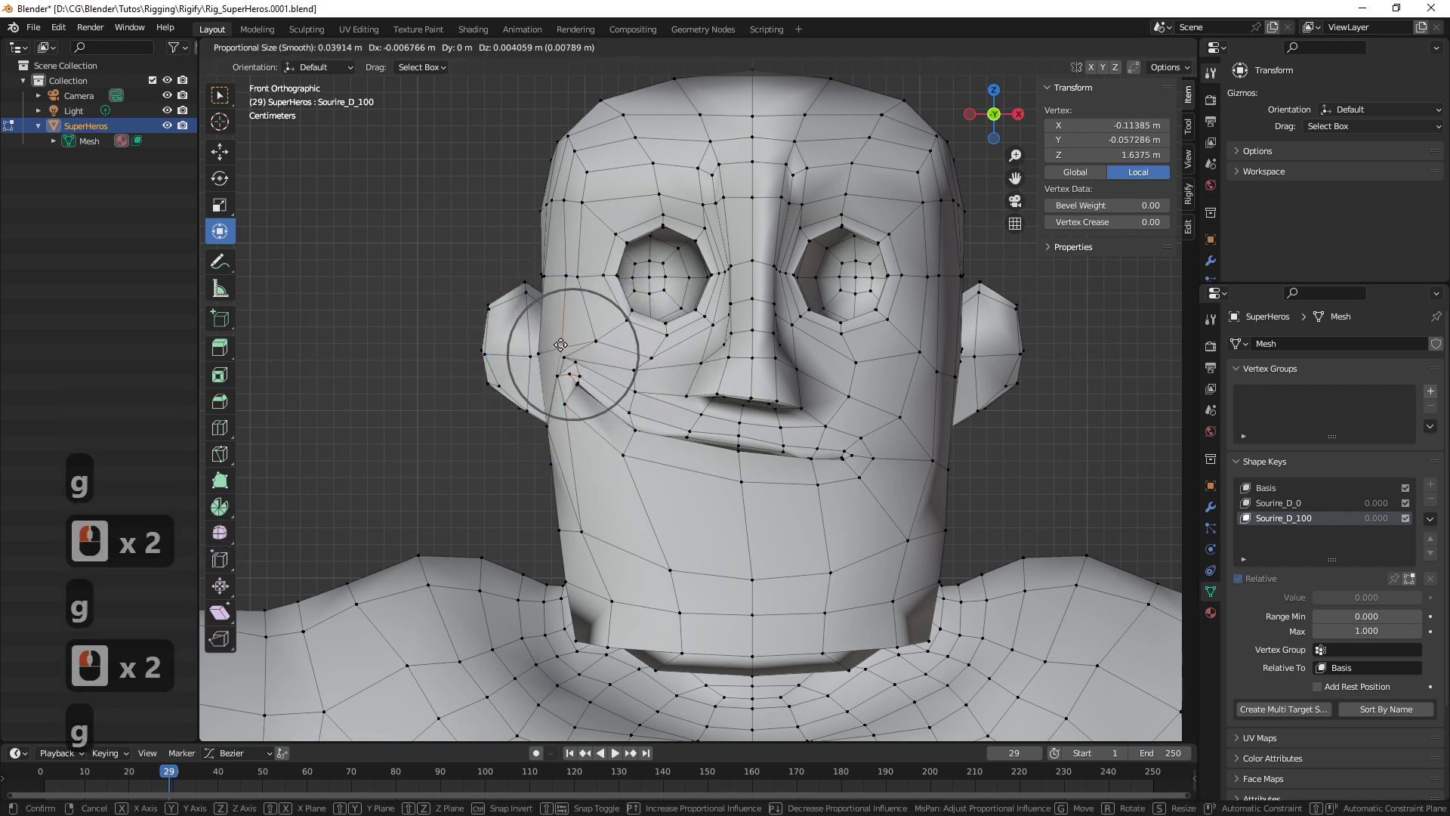
left_click(559, 341)
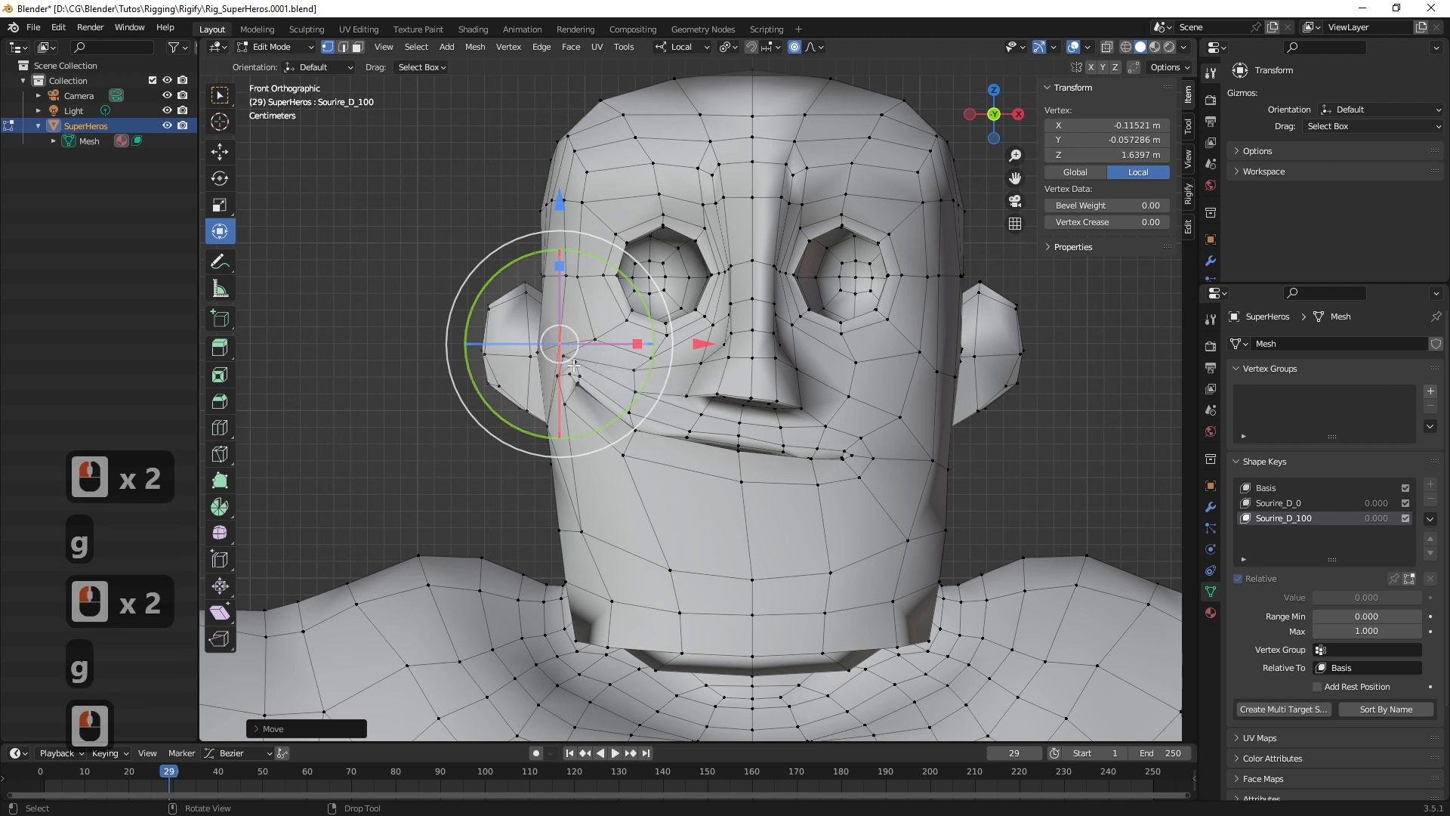
left_click(575, 364)
key("g")
left_click(573, 353)
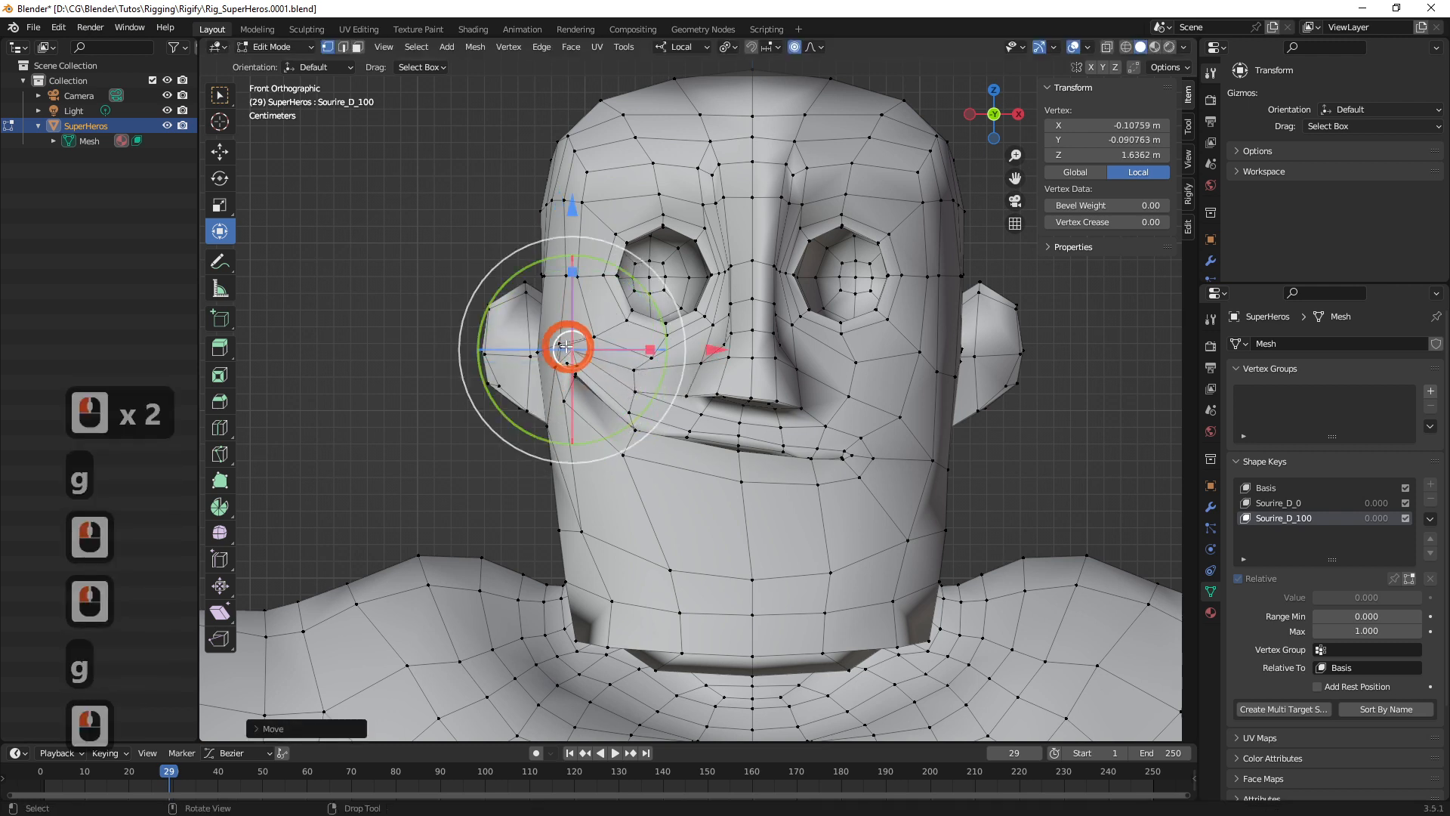
Raise the cheek vertex above the mouth corner about 0.011 m and nudge the vertex at the corner slightly outward
left_click(558, 340)
key("g")
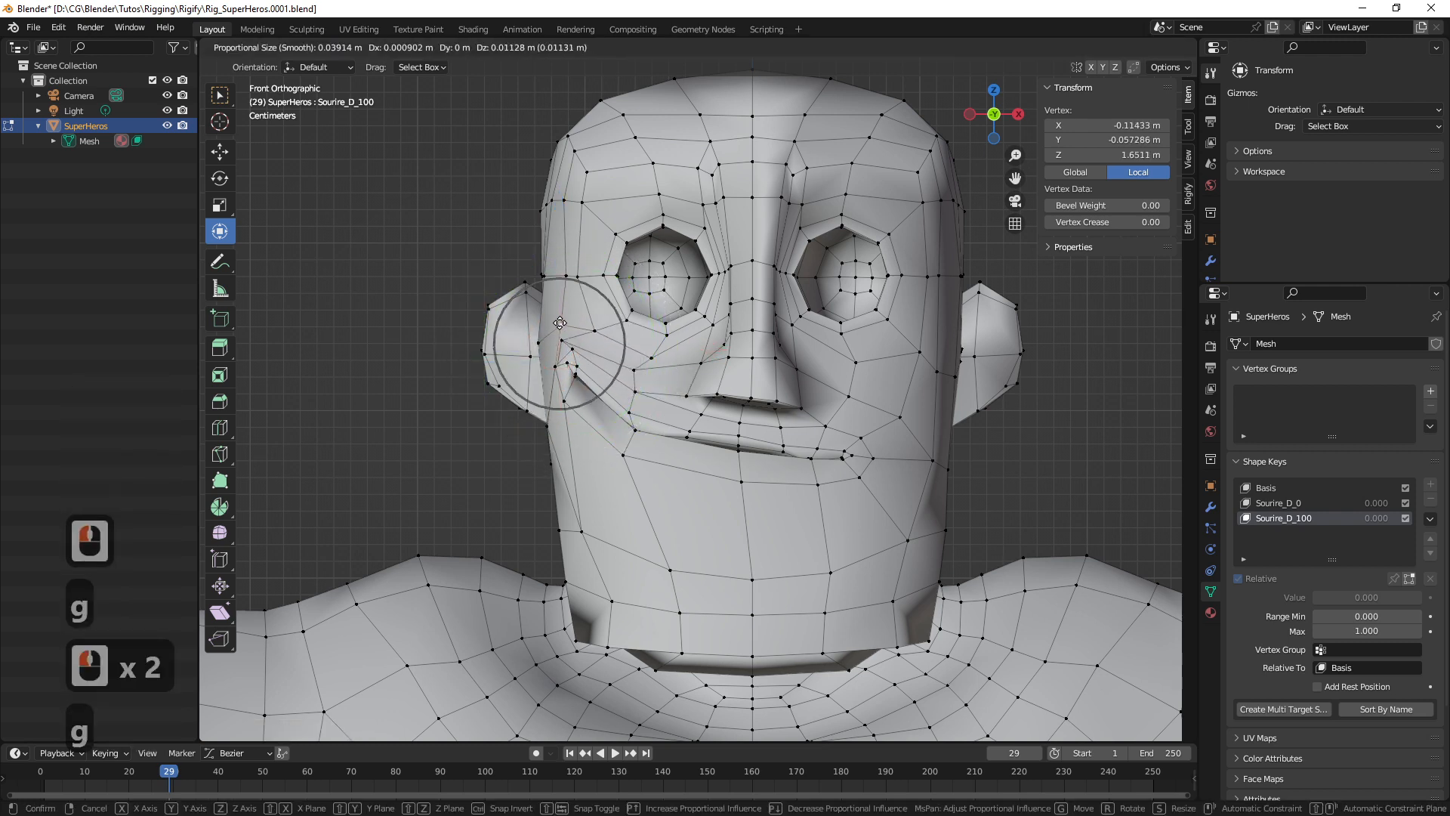
left_click(560, 324)
left_click(568, 370)
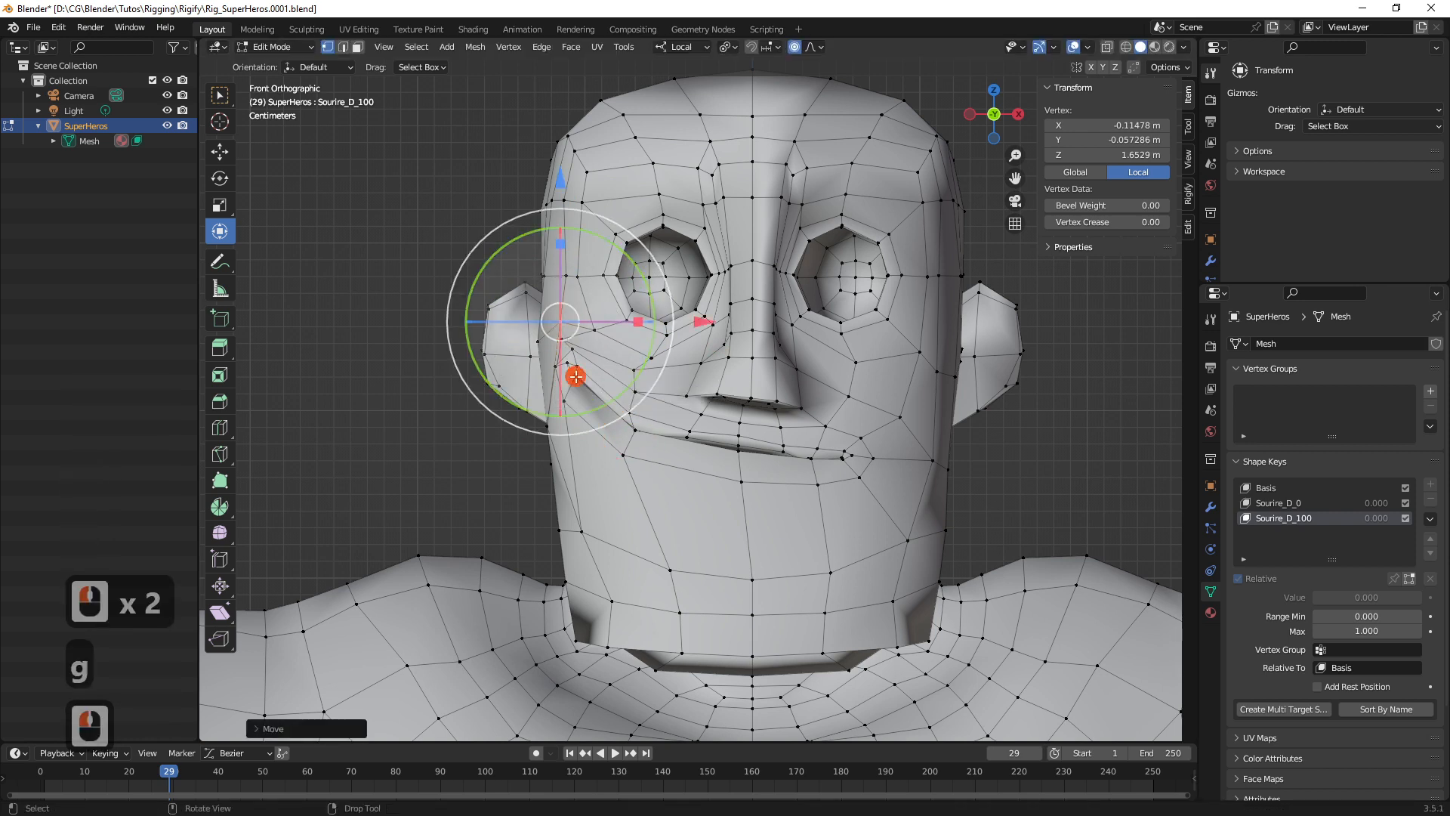
key("g")
left_click(562, 368)
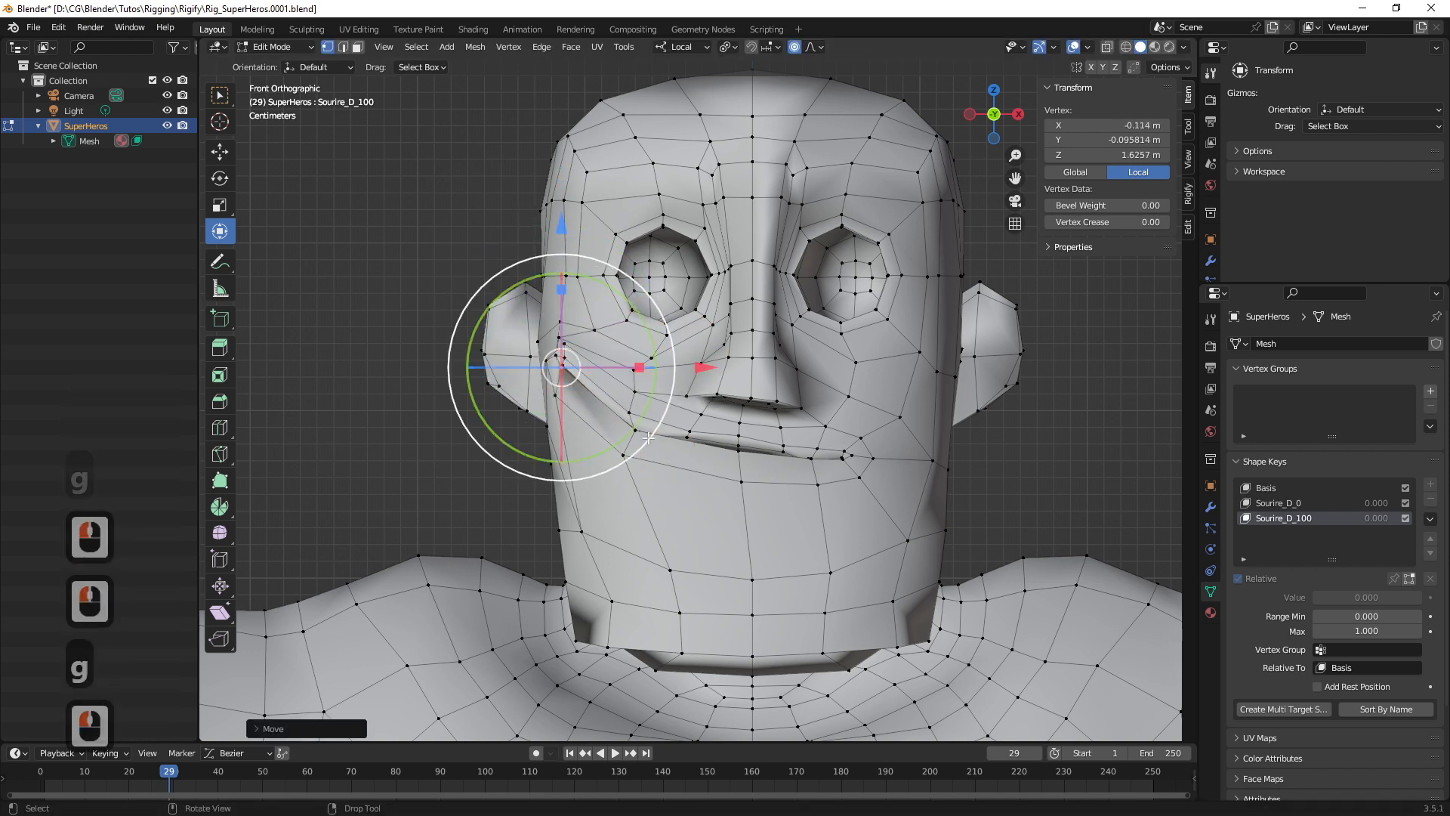
Move the lip vertex about 0.009 m outward and 0.005 m up, and raise the vertex above it about 0.004 m
left_click(635, 432)
key("g")
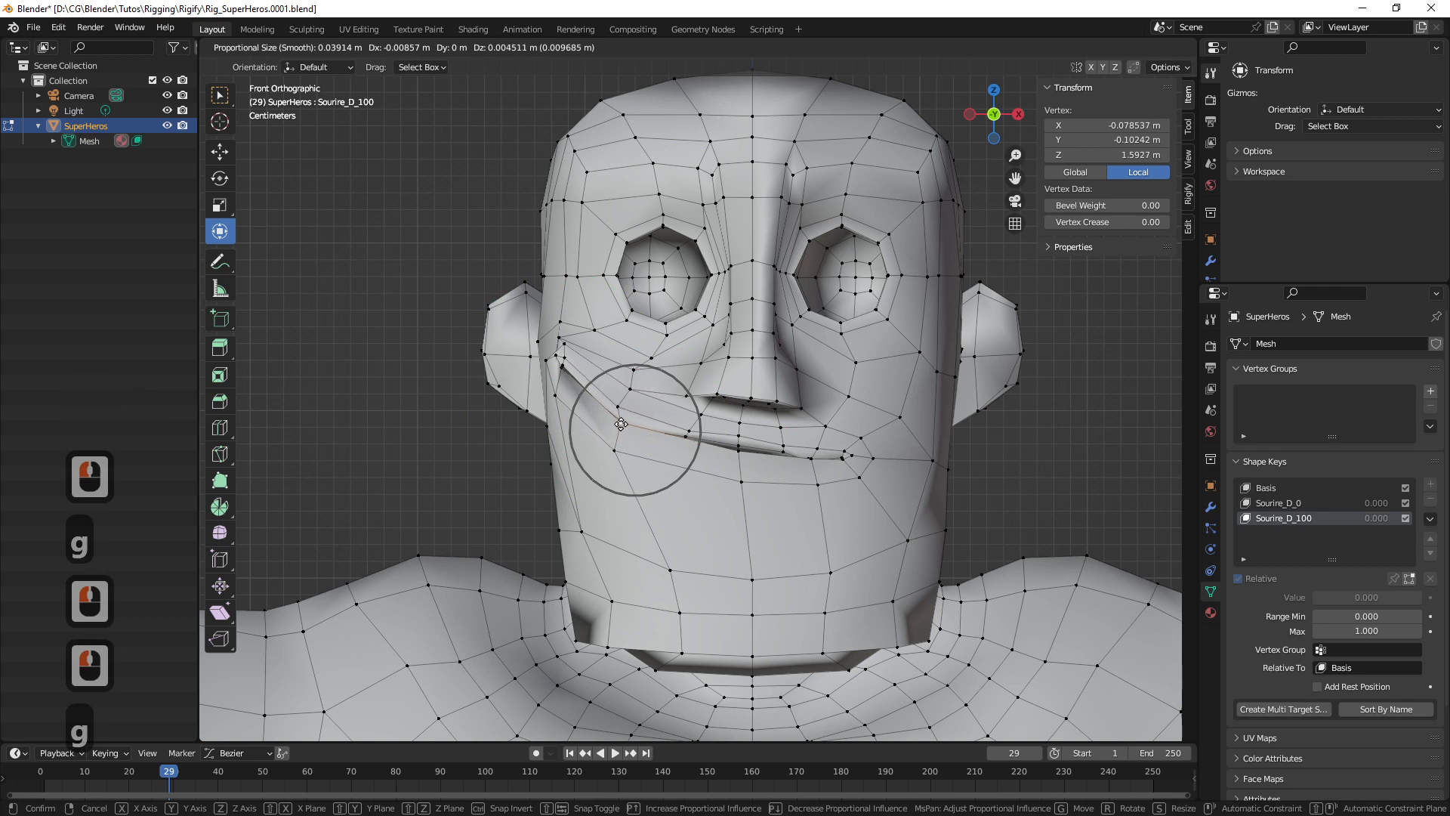
left_click(621, 425)
left_click(632, 370)
key("g")
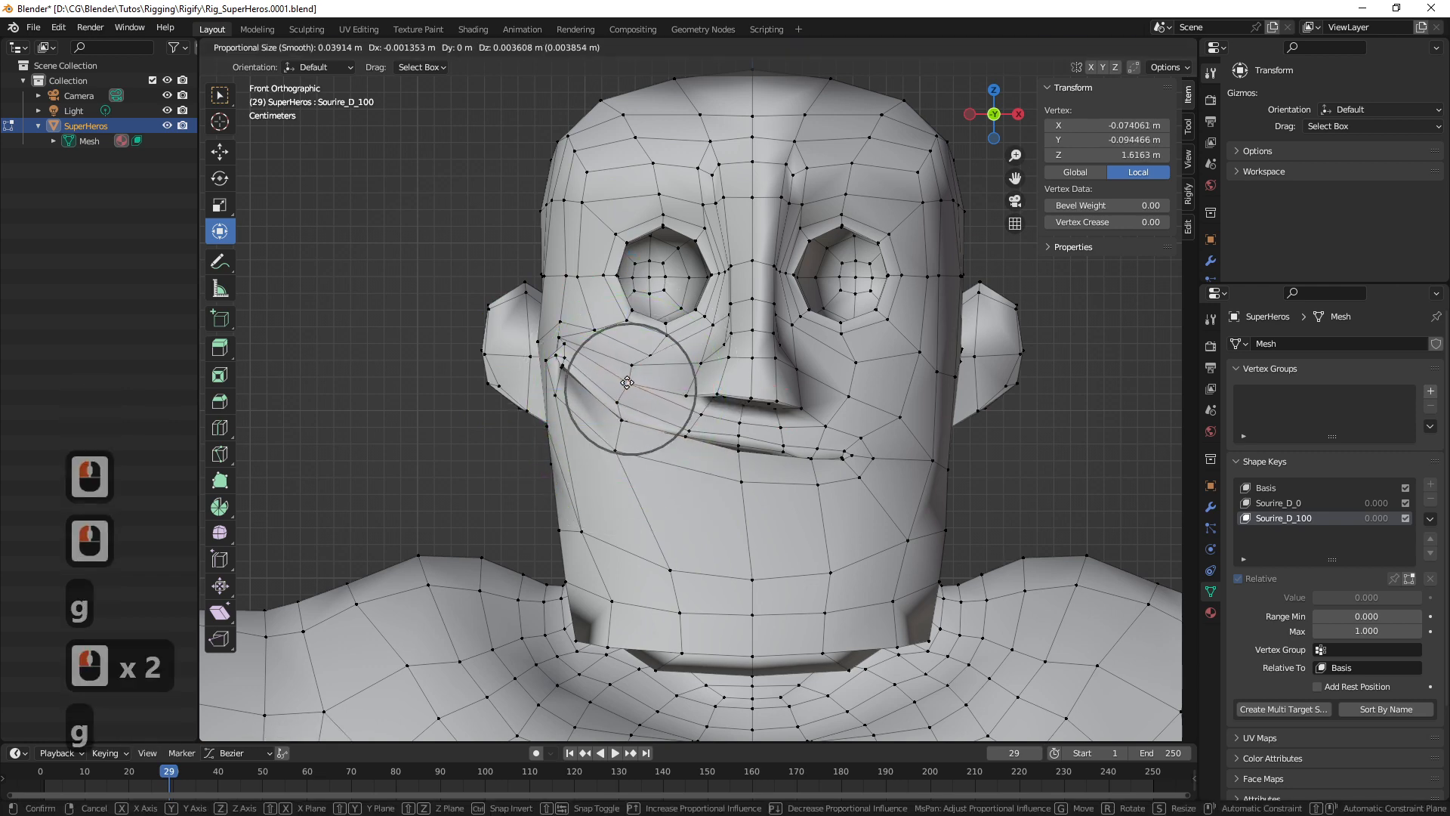
left_click(627, 383)
Reposition the cheek vertex just outside the mouth corner and nudge it slightly inward along its local X axis
scroll(713, 467, "up", 3)
middle_click_drag(713, 466, 828, 330, "ctrl")
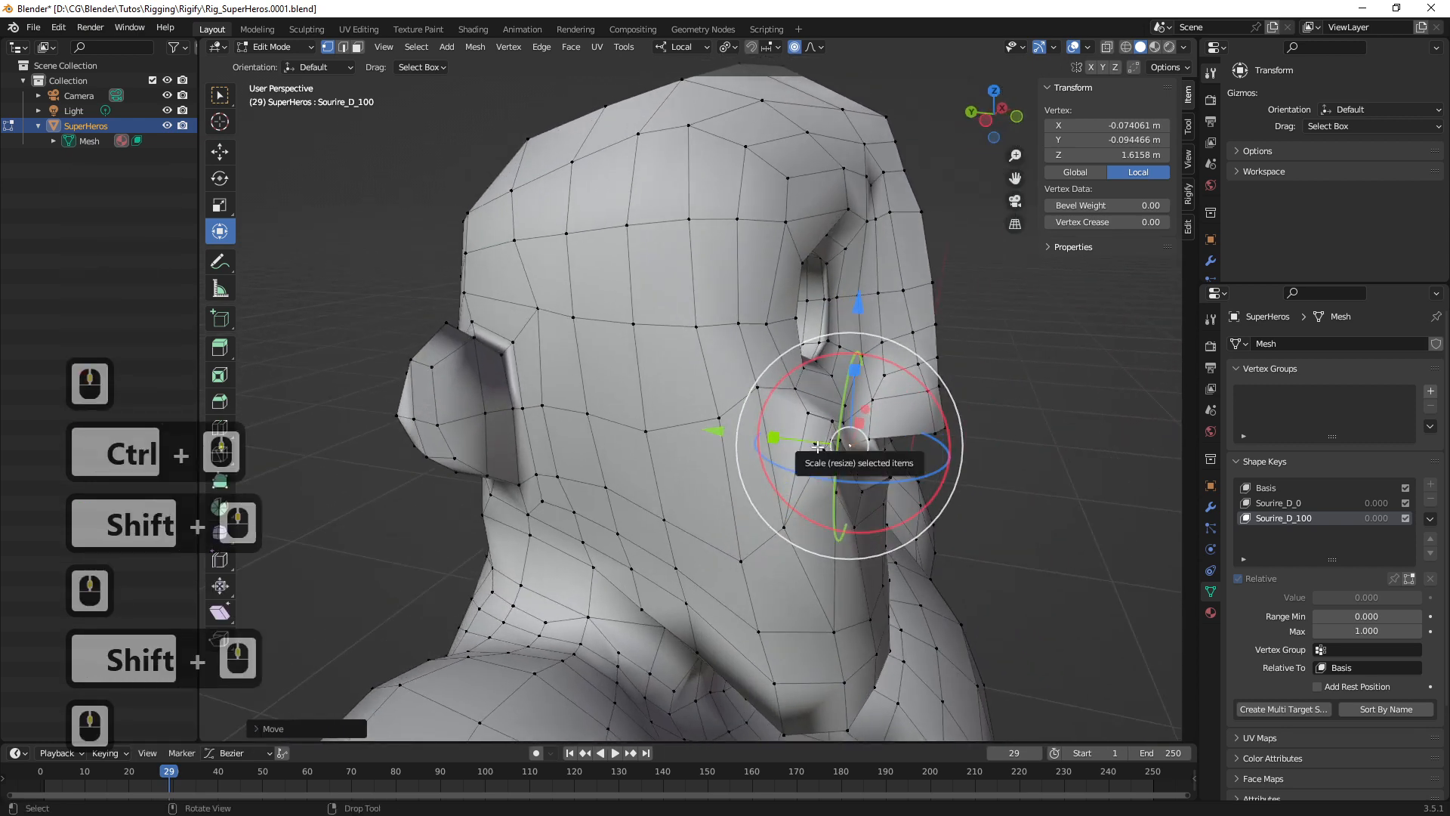
left_click_drag(818, 446, 656, 432)
middle_click_drag(718, 448, 646, 383)
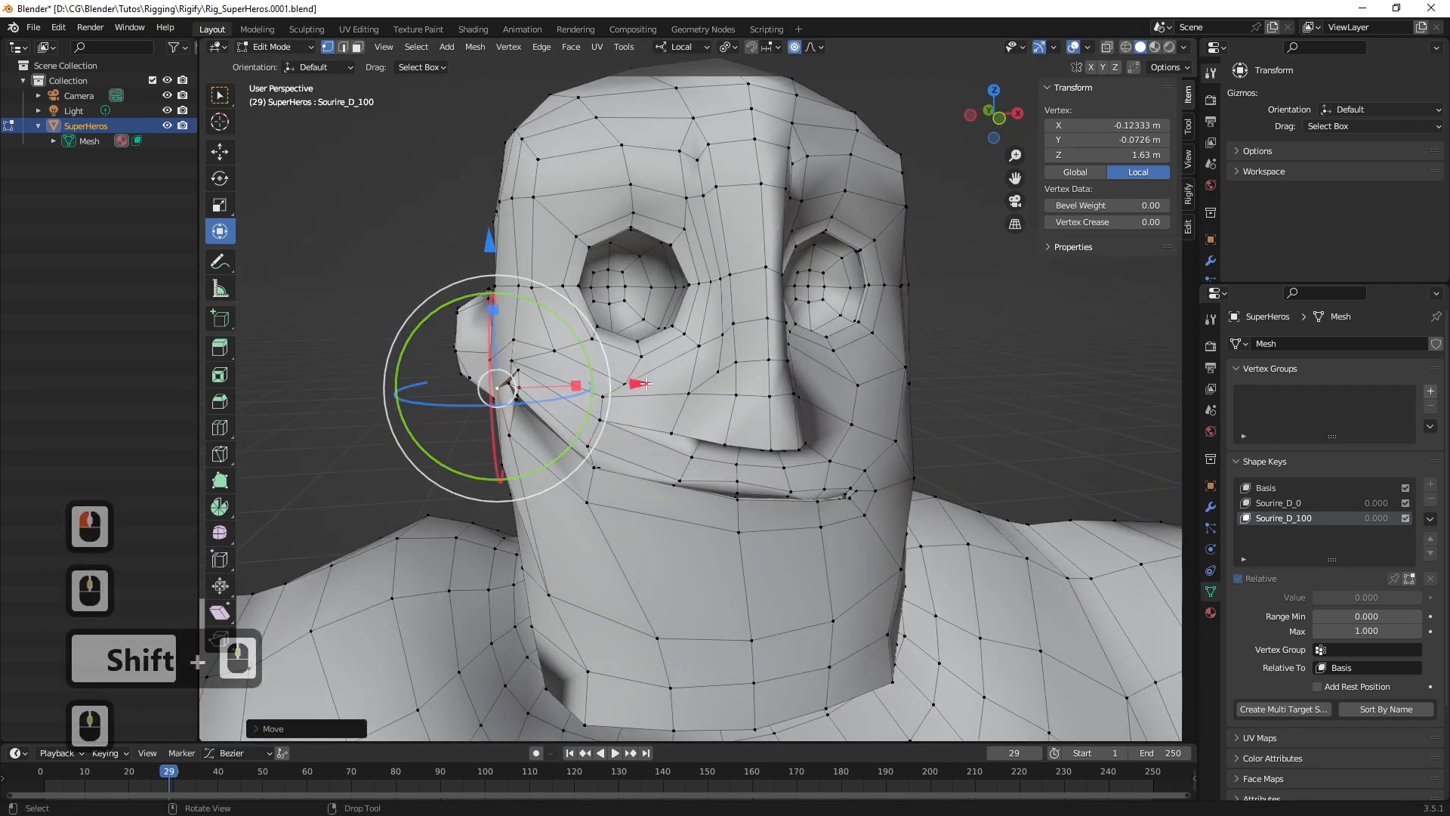
left_click_drag(646, 383, 654, 382)
Adjust the lower cheek vertex and move the outer cheek vertex above it about 0.007 m backward along local Y
middle_click_drag(654, 383, 739, 454)
left_click(670, 469)
left_click_drag(806, 459, 746, 330, "shift")
middle_click_drag(722, 340, 778, 364)
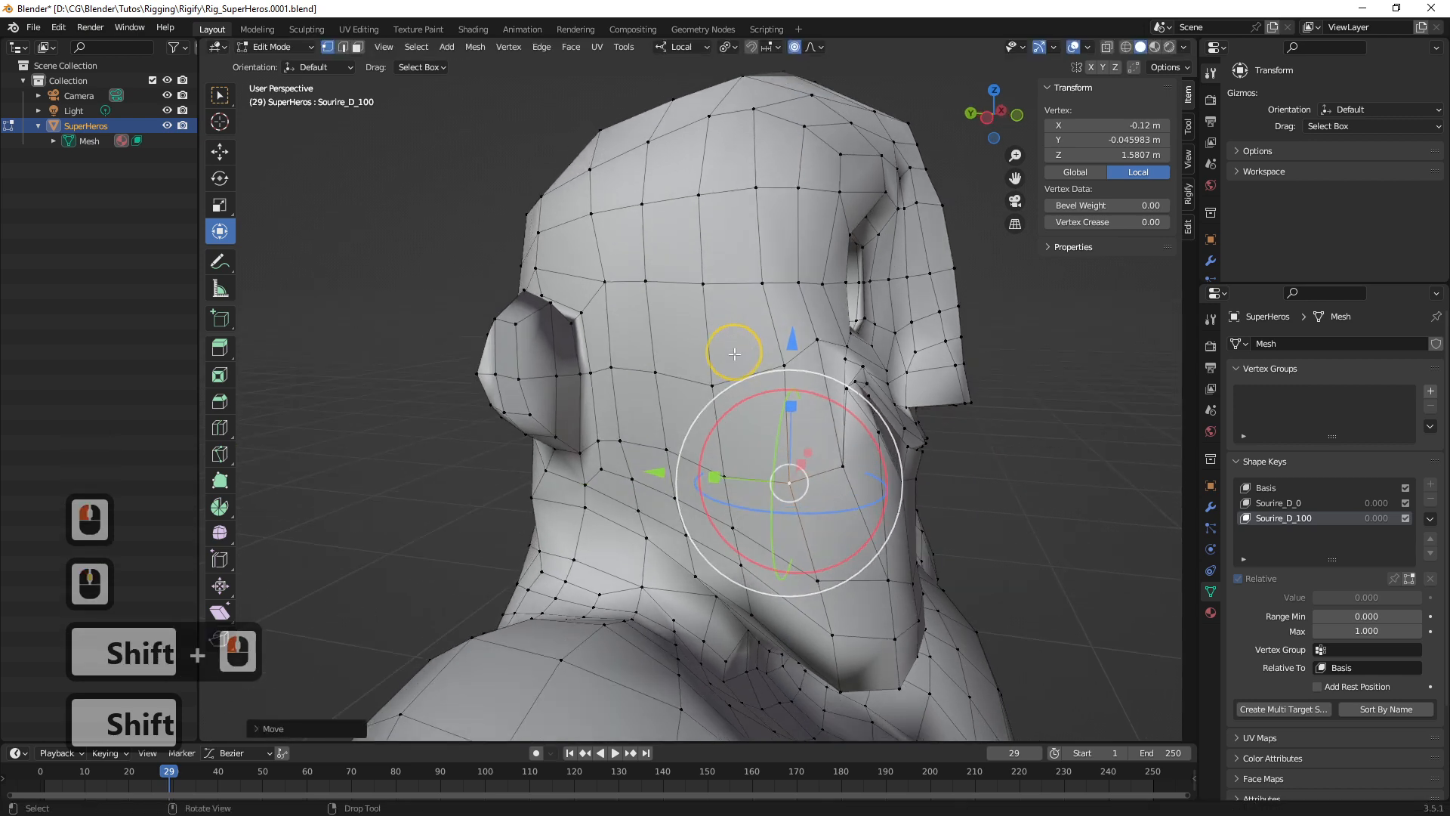
left_click(783, 367)
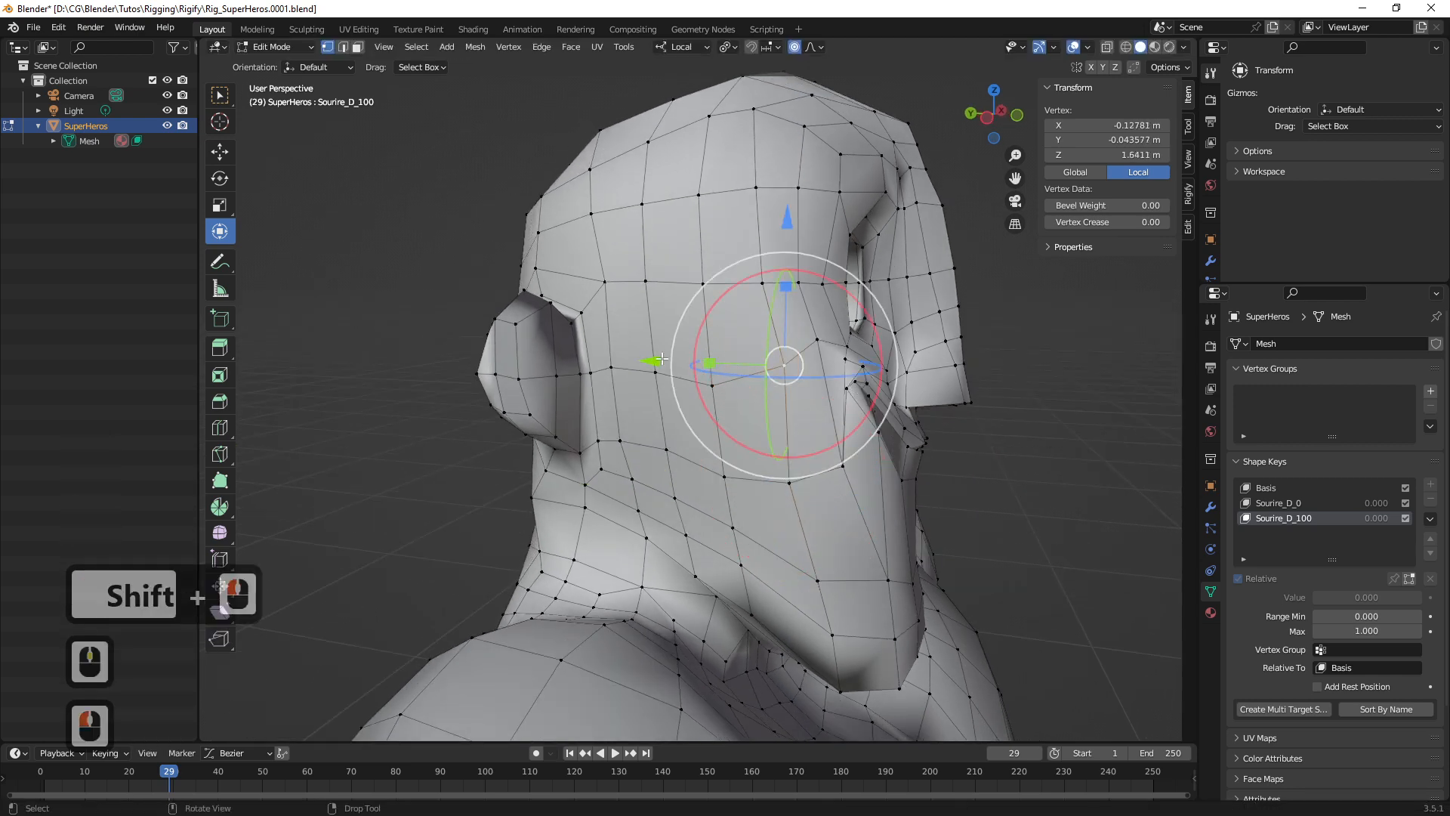
left_click_drag(662, 359, 651, 357, "shift")
Return to Object Mode and add a Subdivision Surface modifier to SuperHeros with viewport levels set to 2
middle_click_drag(652, 358, 814, 470)
key("Tab")
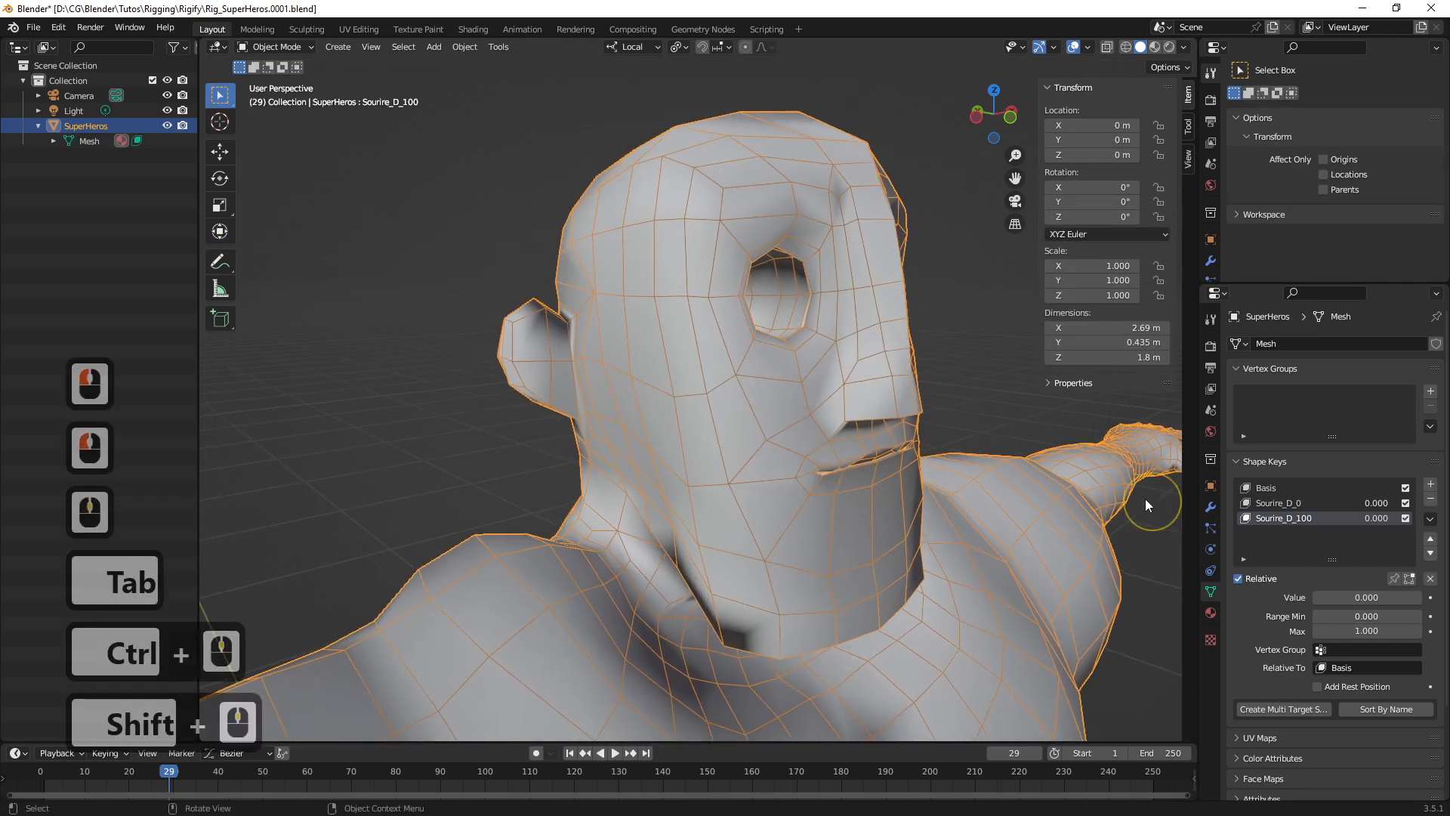
left_click(1211, 507)
left_click(1289, 346)
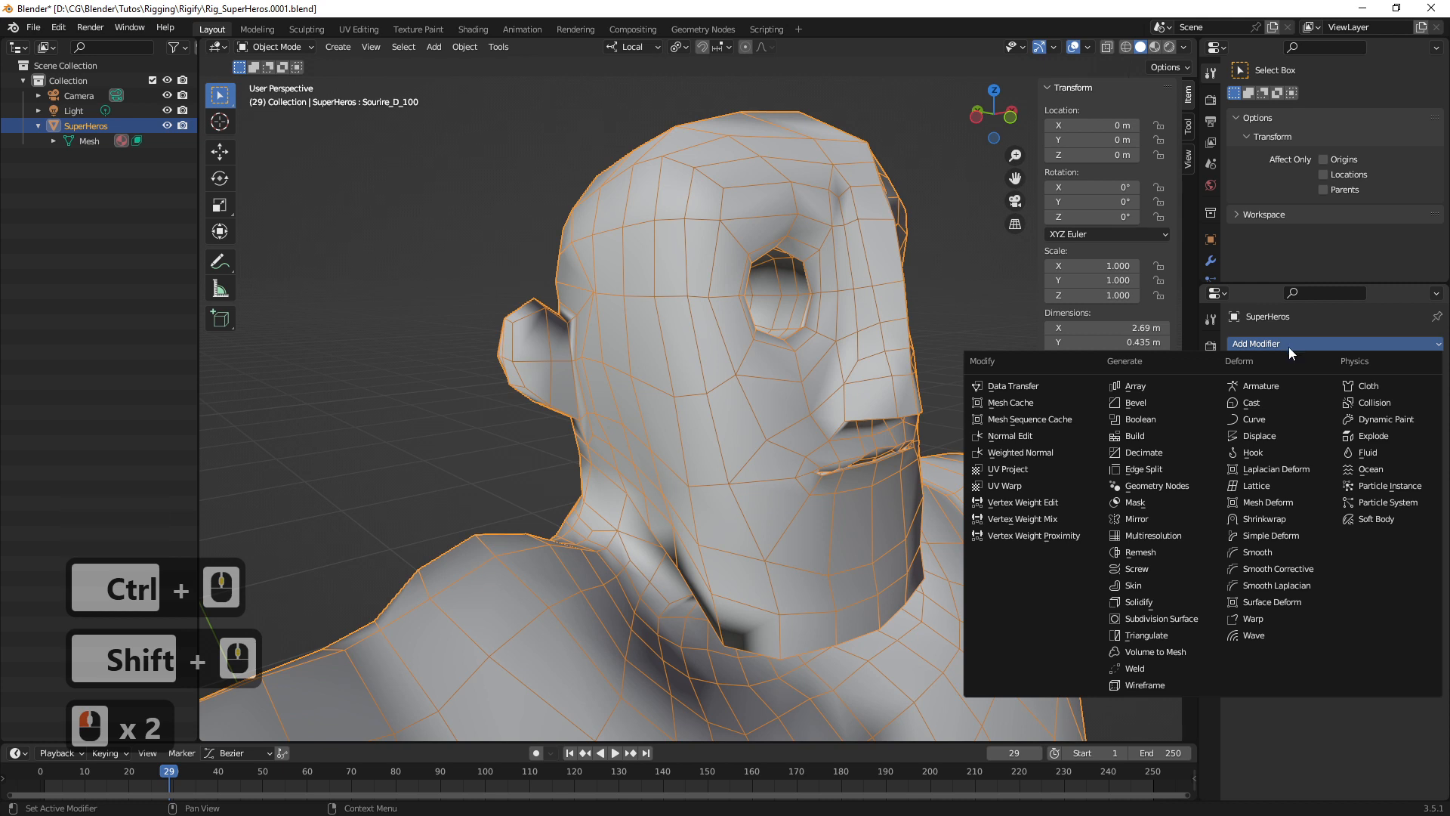
left_click(1153, 620)
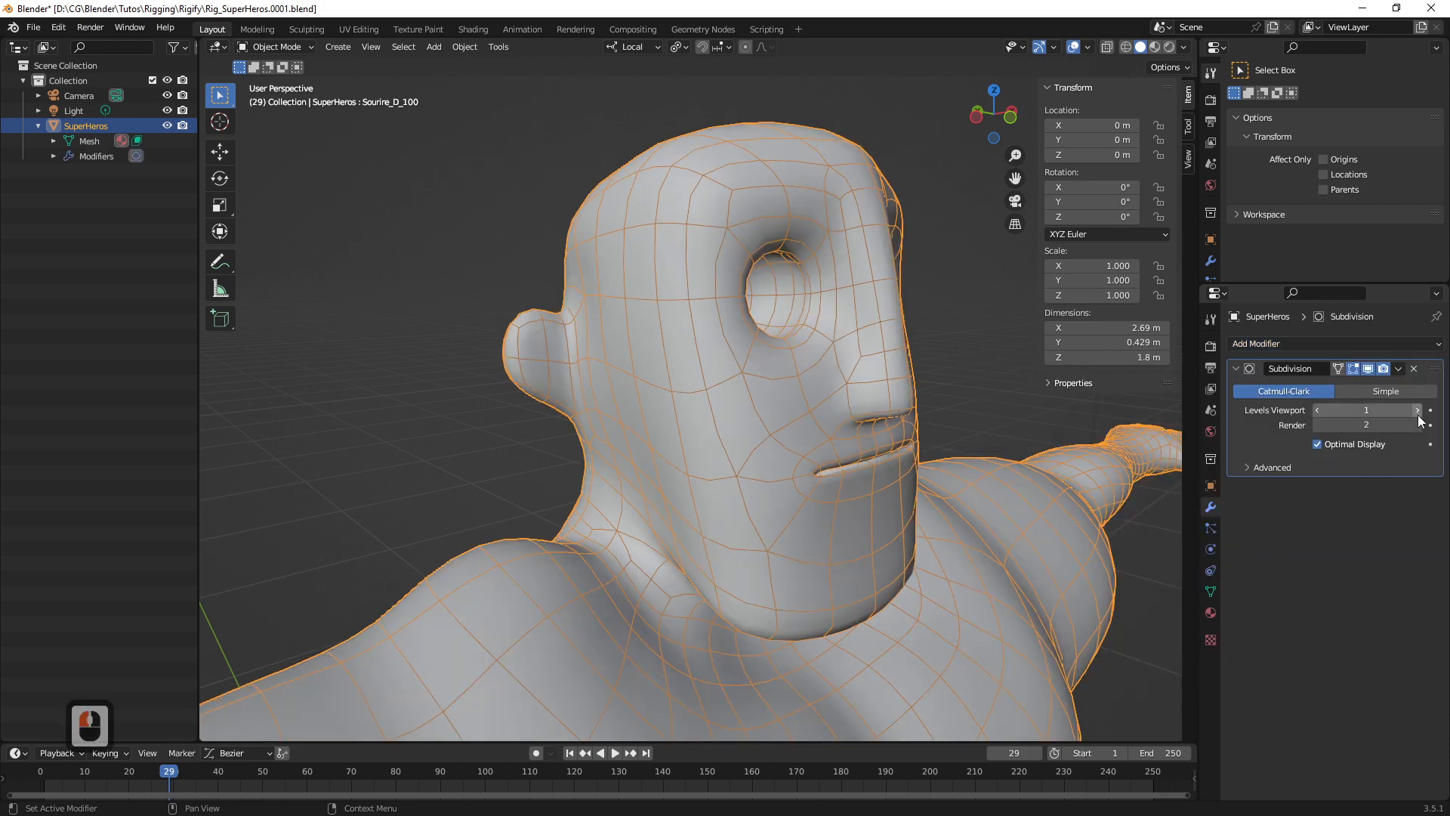
left_click(1418, 410)
middle_click_drag(859, 479, 805, 459)
middle_click_drag(1109, 506, 1153, 533)
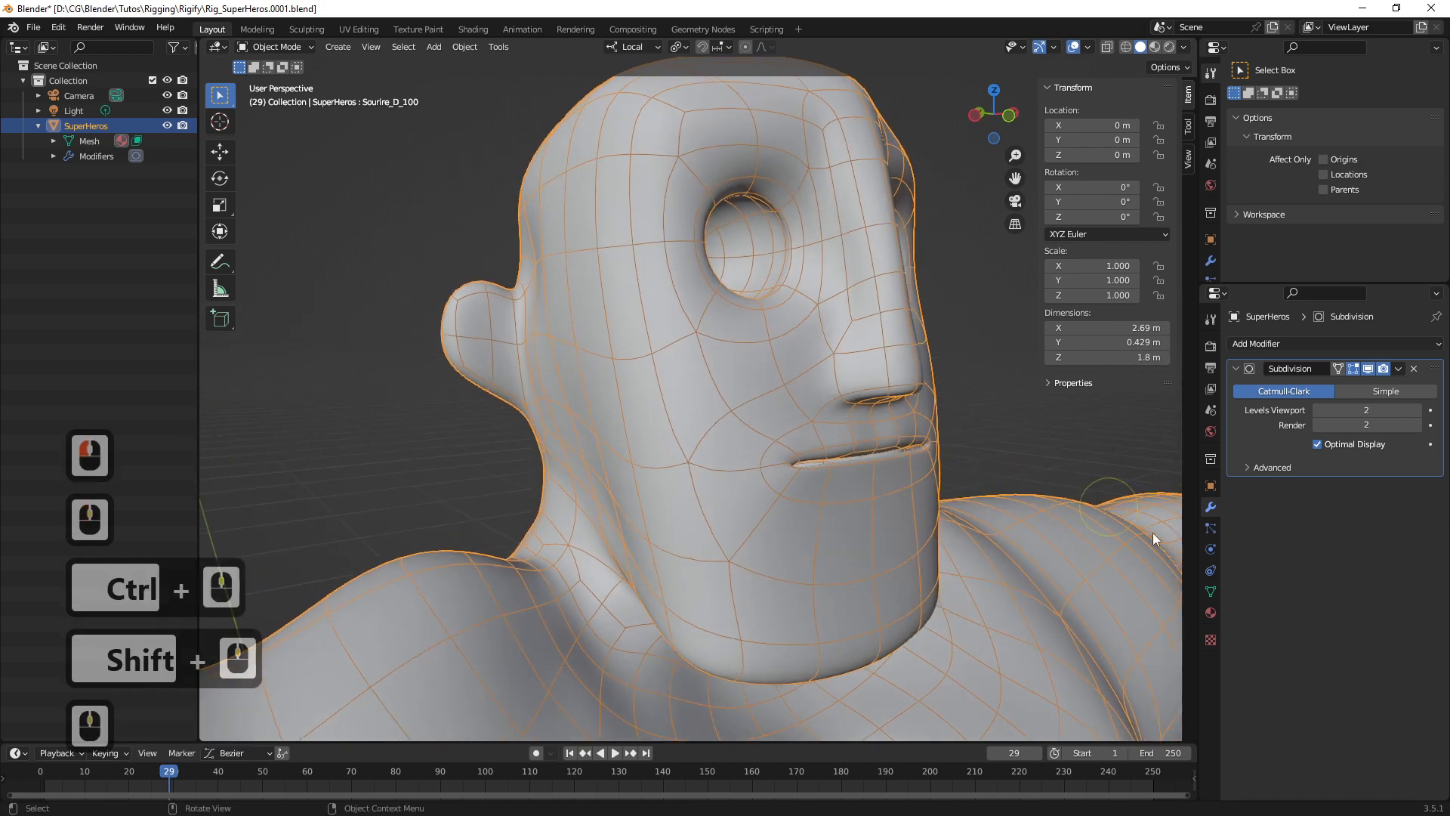
Set the Sourire_D_100 shape key value to 1.000 and examine the smoothed mouth corner up close
left_click(1210, 591)
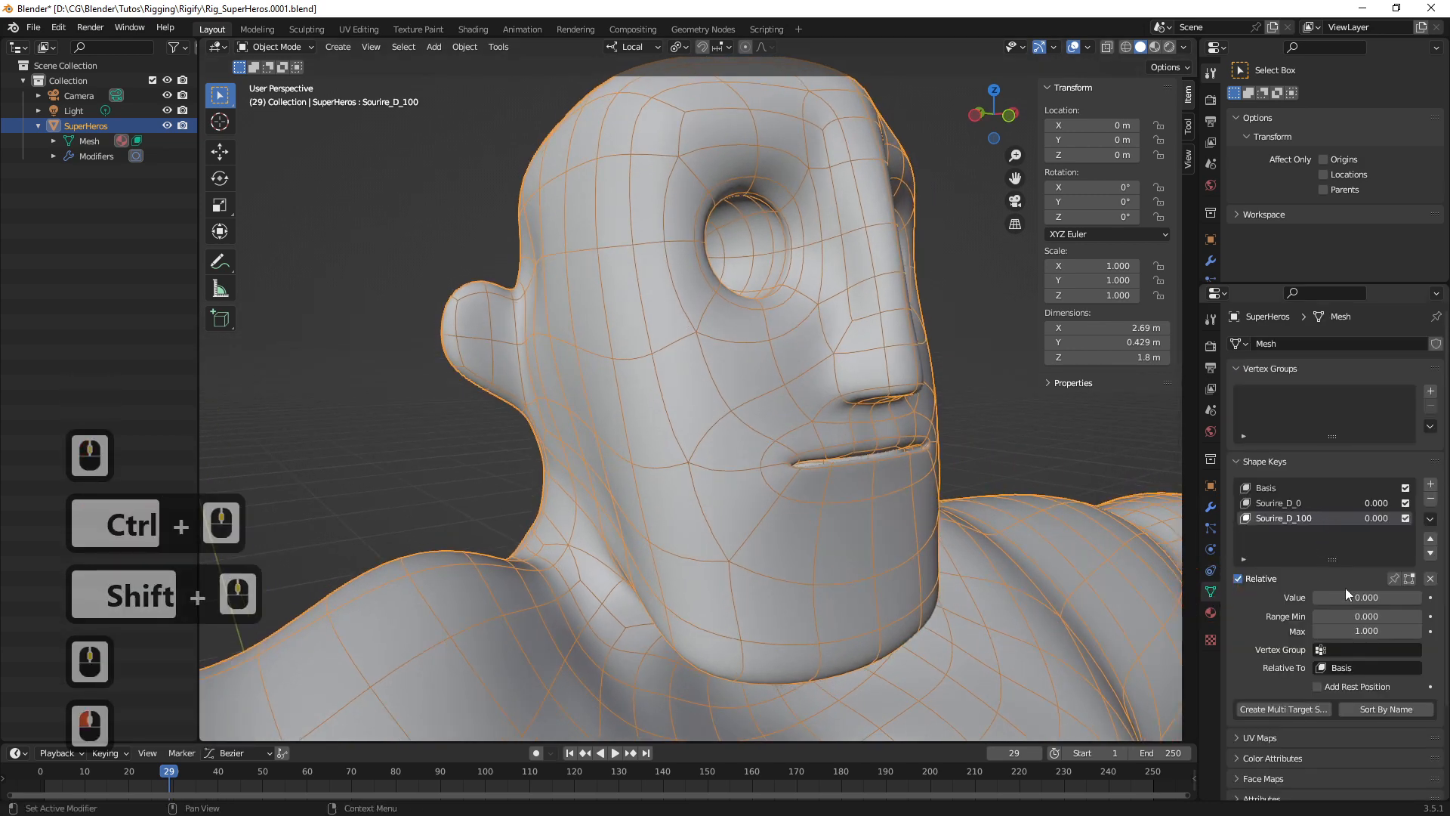
left_click_drag(1349, 597, 1420, 597)
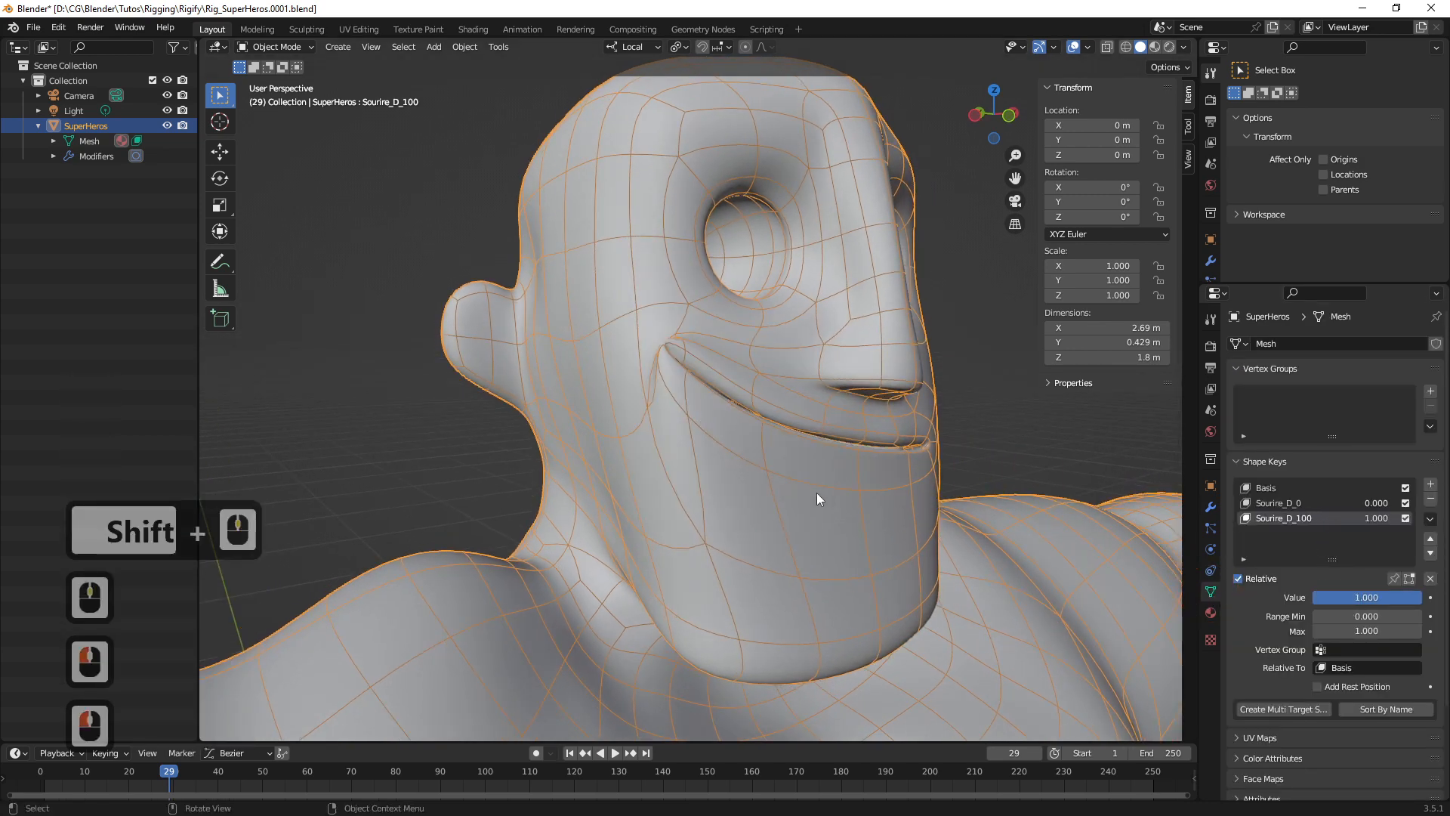
middle_click_drag(817, 493, 611, 446)
scroll(758, 490, "up", 2)
middle_click_drag(612, 446, 701, 468, "shift")
middle_click_drag(702, 468, 786, 480, "shift")
In Edit Mode, shift the outer cheek vertex inward along local X and move the mouth corner vertex about 0.002 m inward
key("Tab")
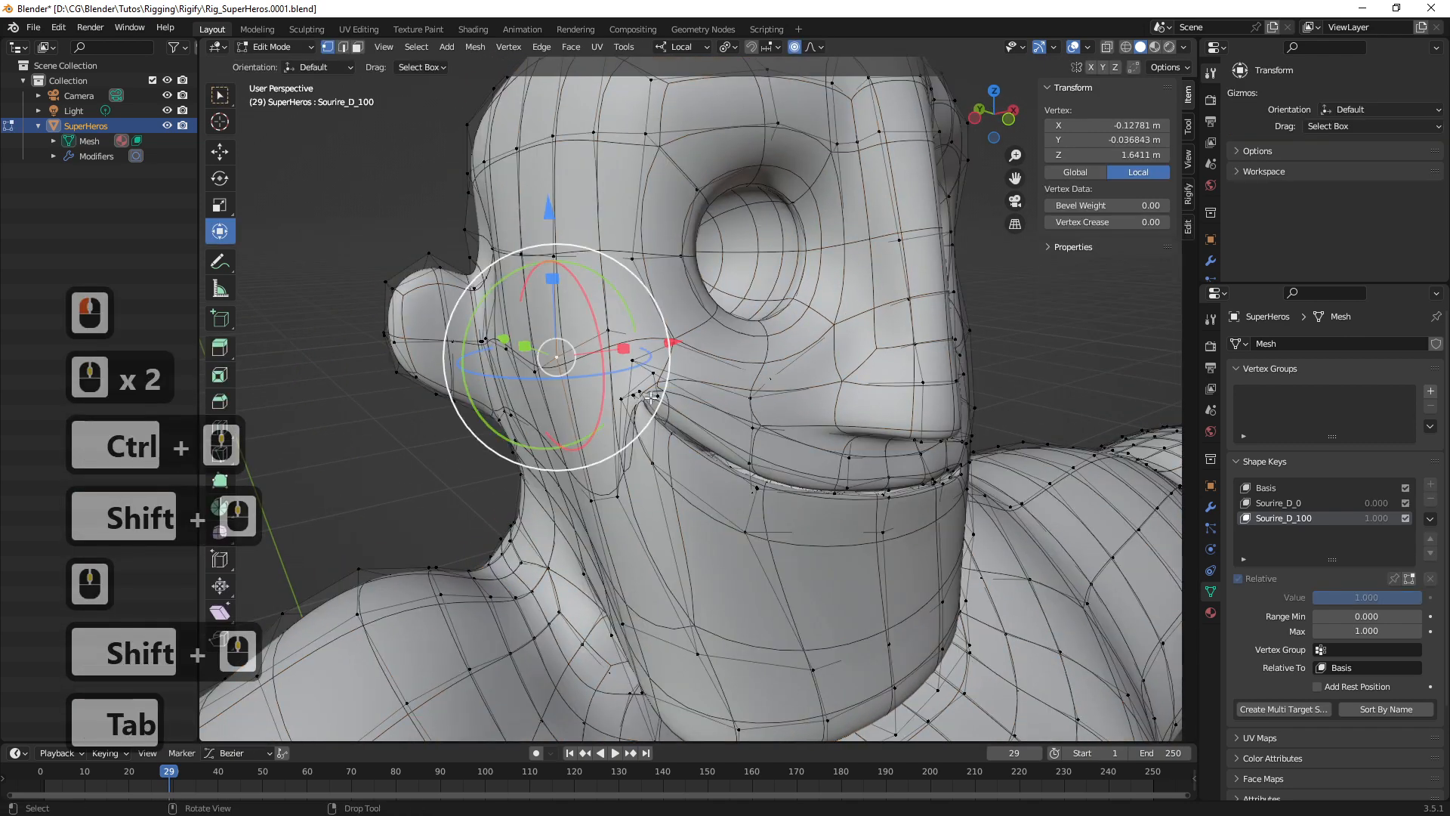
middle_click_drag(582, 382, 603, 335)
left_click(530, 361)
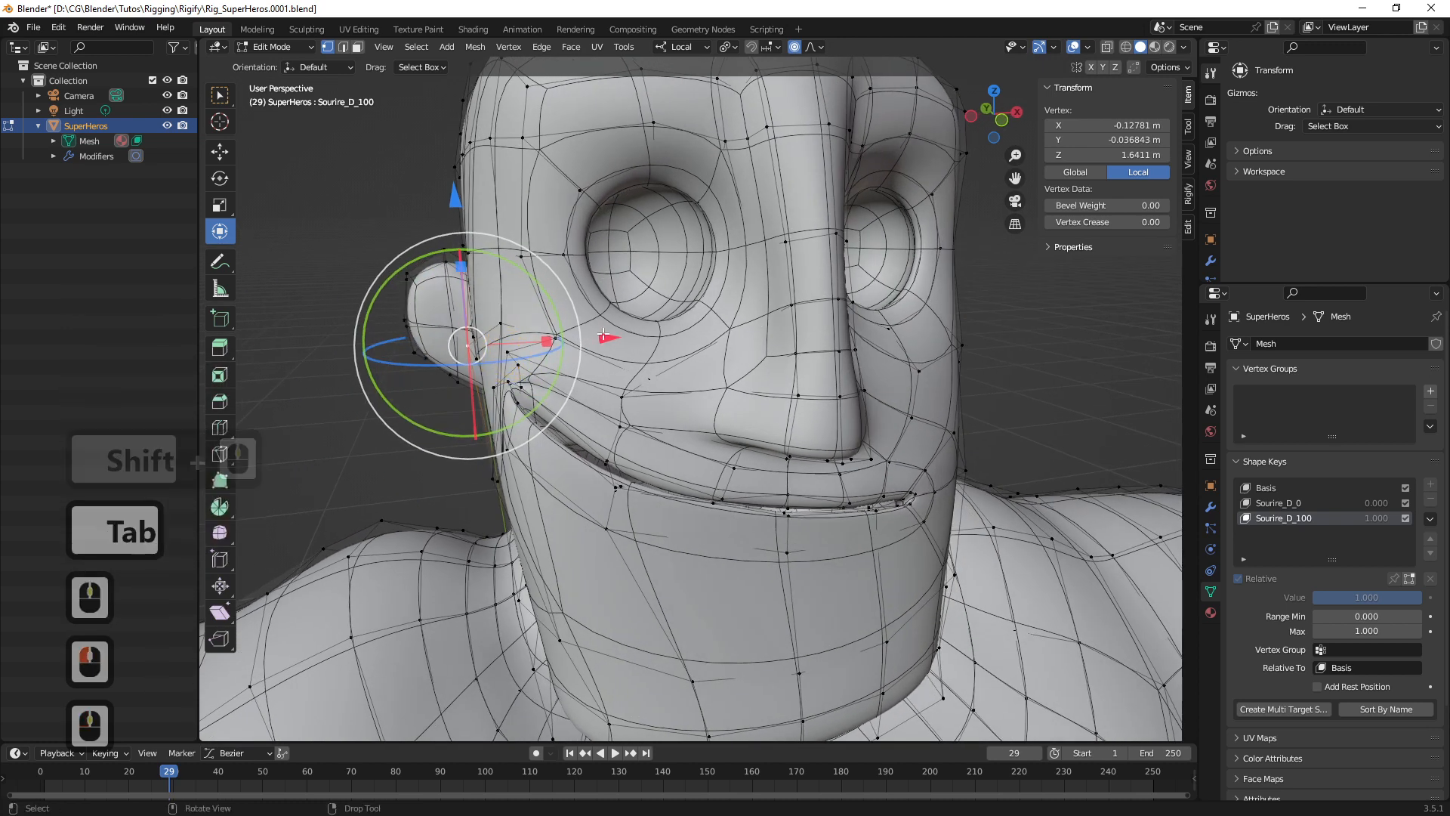
mouse_move(603, 335)
left_mouse_down()
mouse_move(540, 337)
mouse_move(513, 373)
mouse_move(502, 348)
mouse_move(627, 344)
left_mouse_up()
mouse_move(496, 355)
left_mouse_down()
mouse_move(525, 380)
mouse_move(499, 382)
left_mouse_up()
middle_click_drag(501, 358, 536, 362)
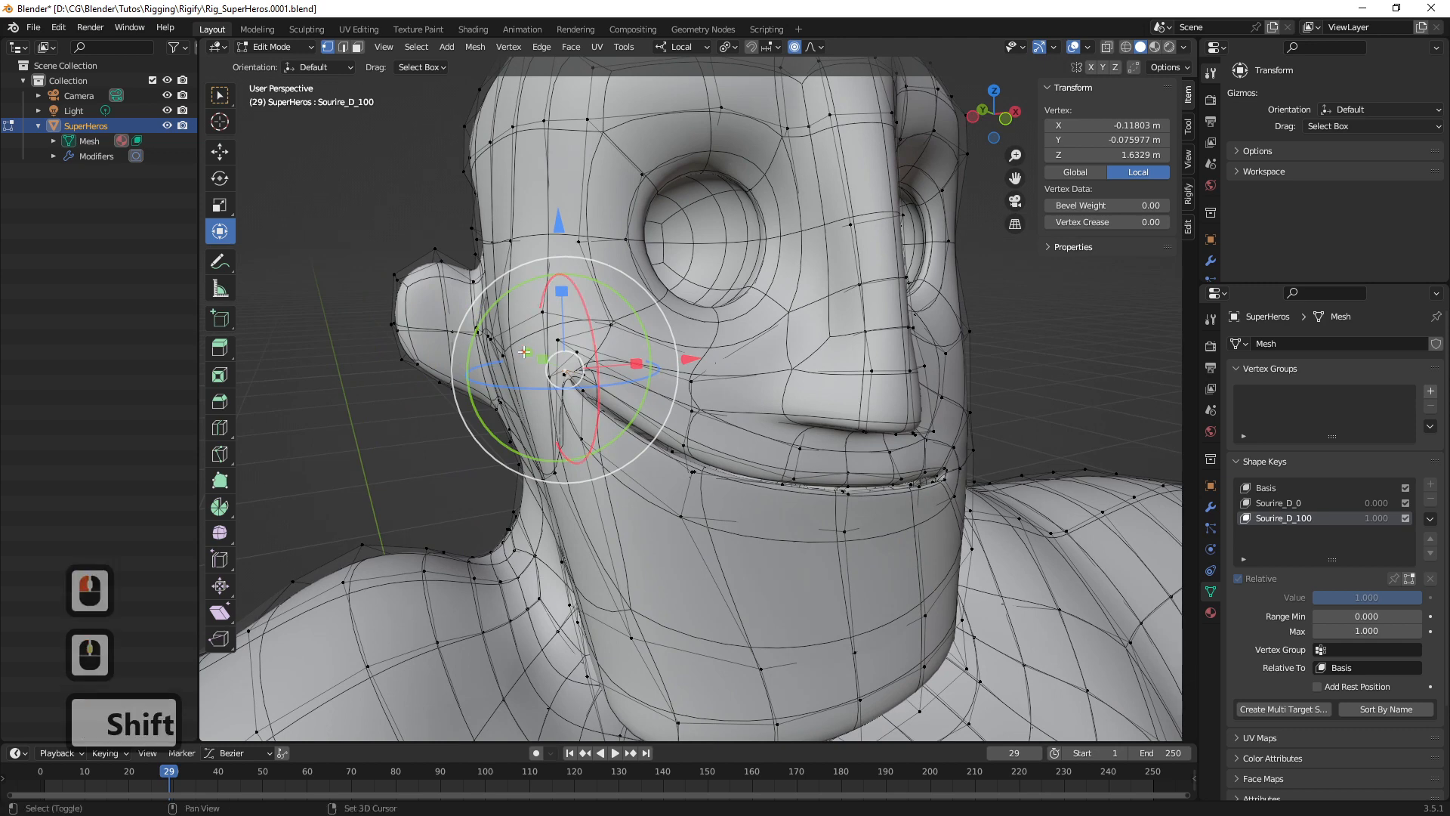
left_click_drag(536, 361, 572, 340, "shift")
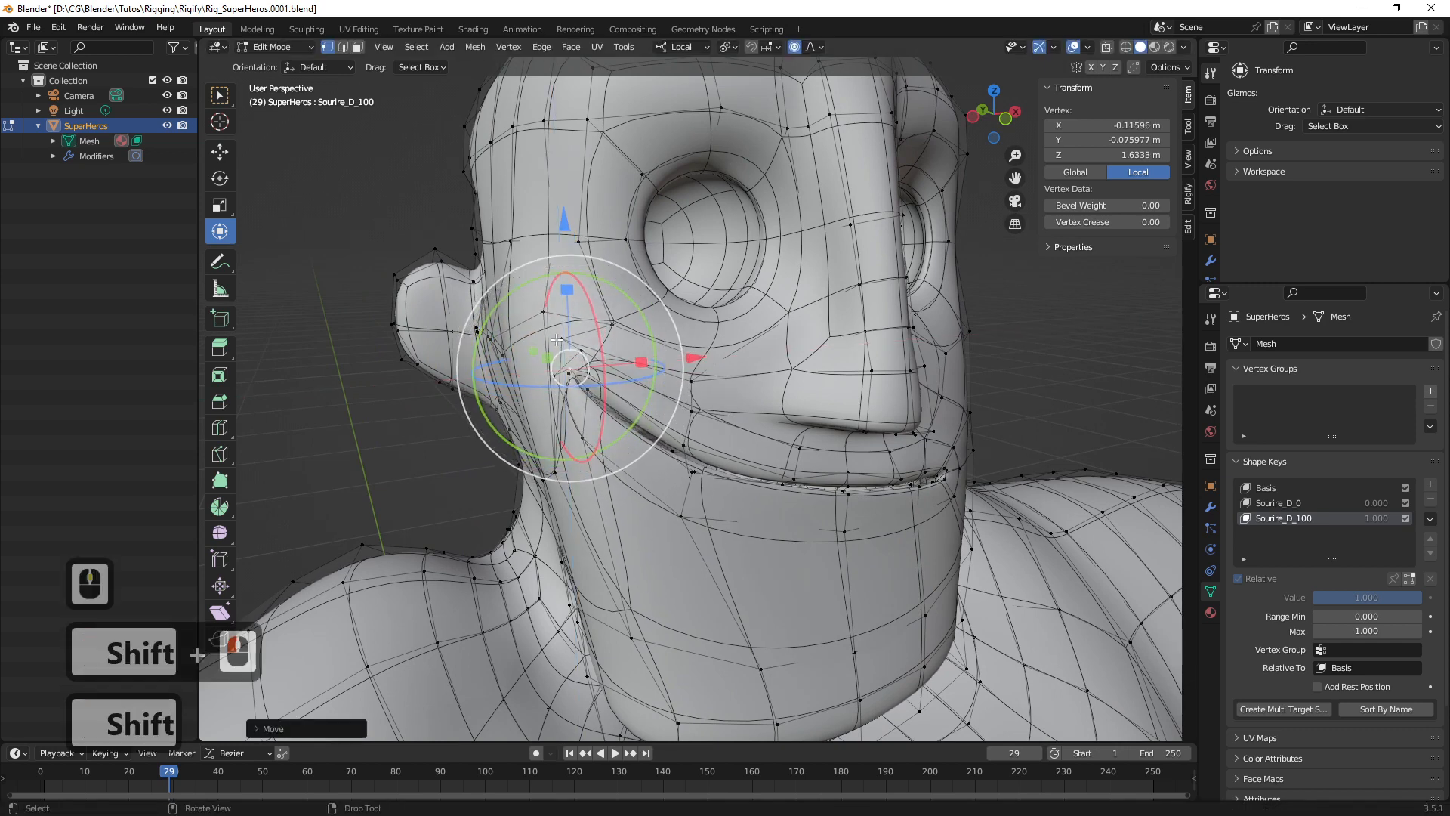
Adjust the cheek vertex below the mouth corner along local X and raise the vertex just outside the corner slightly
left_click_drag(683, 331, 585, 376, "shift")
left_click(551, 472, "shift")
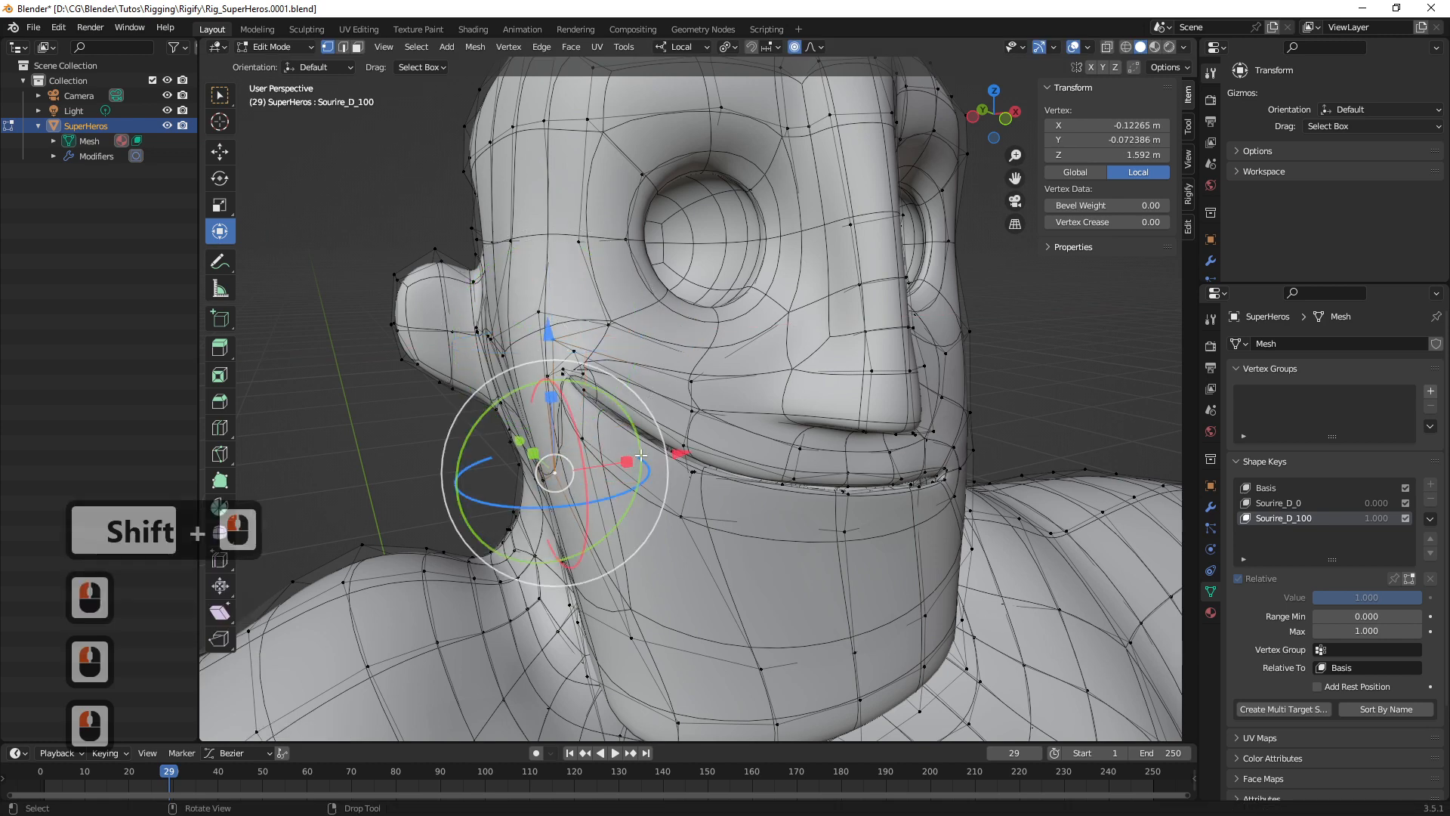
left_click_drag(673, 452, 562, 372, "shift")
left_click(546, 375)
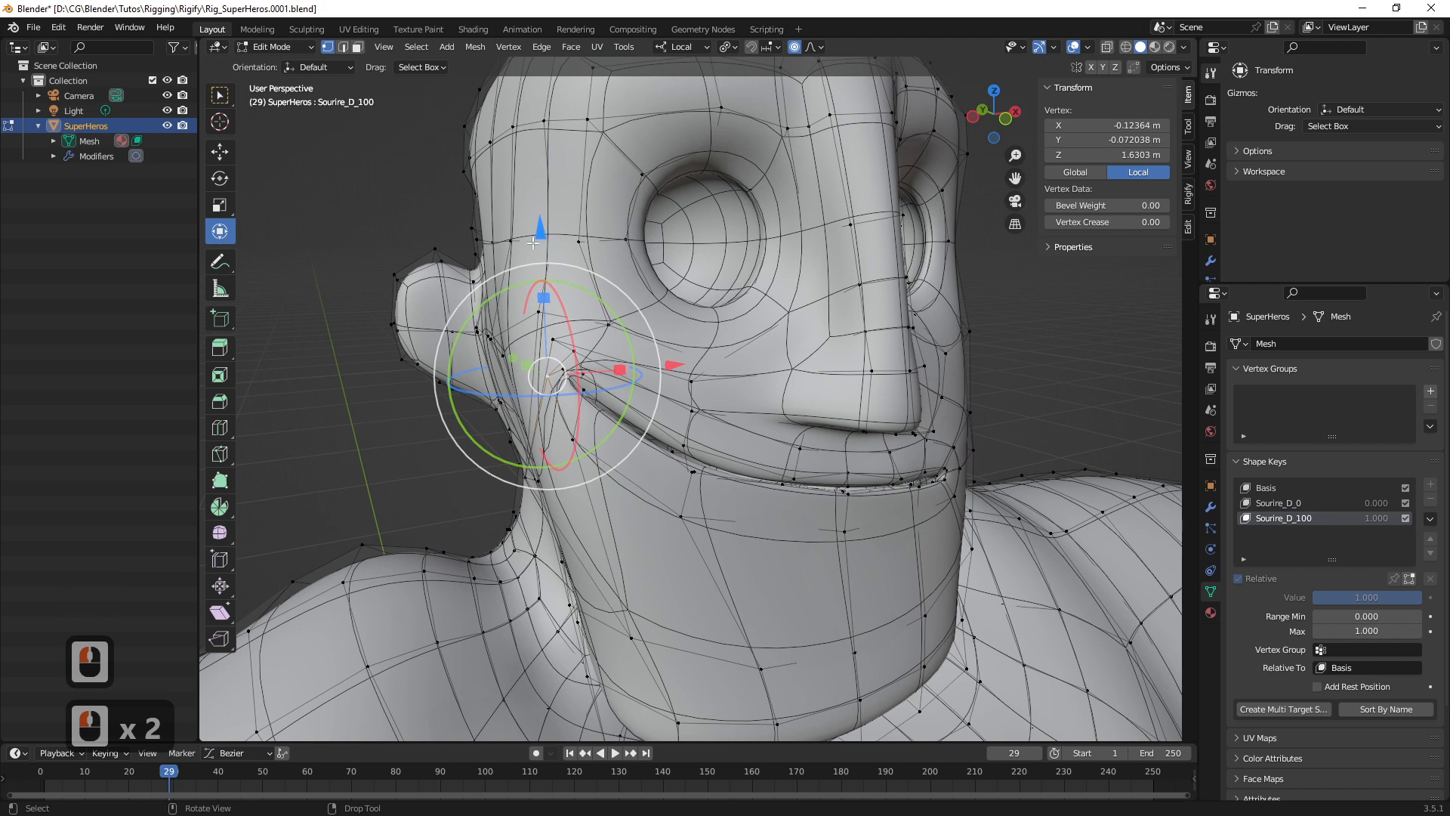
left_click_drag(539, 239, 542, 237)
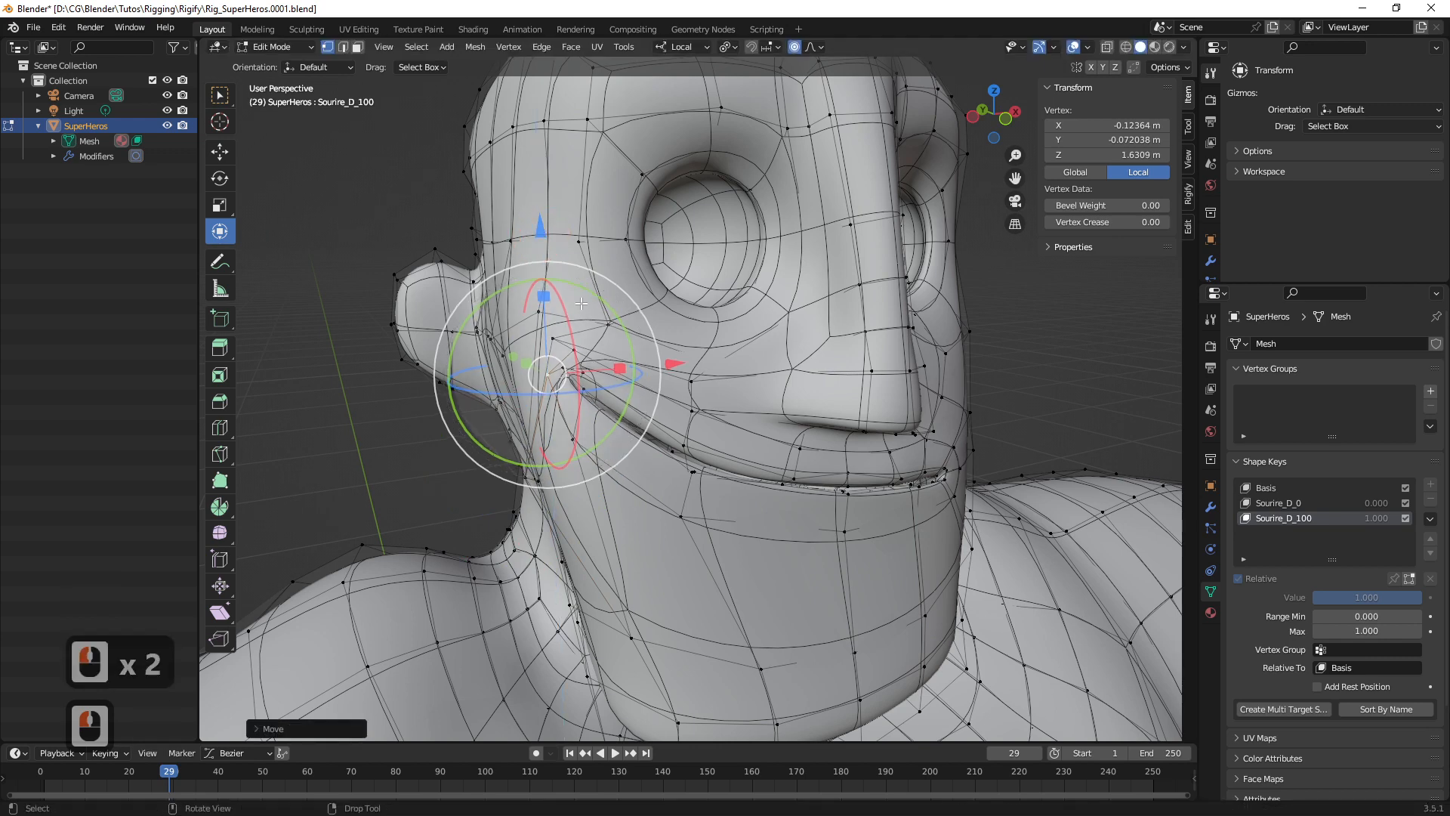
Turn off proportional editing and move the upper mouth corner vertex about 0.002 m down and 0.002 m inward
key("o")
middle_click_drag(581, 303, 490, 268)
left_click(636, 406)
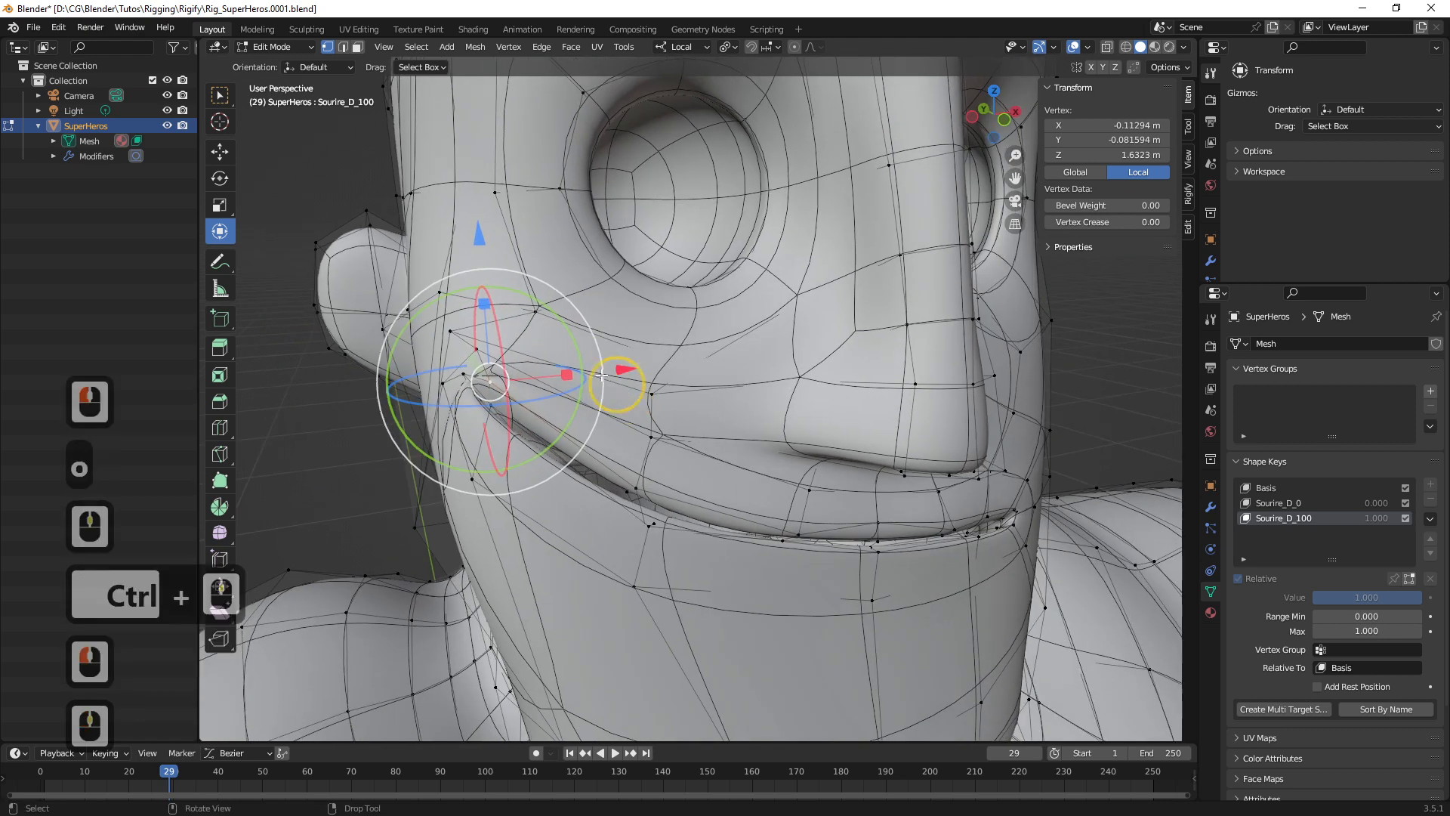
left_click_drag(477, 239, 476, 254)
left_click_drag(614, 375, 624, 375)
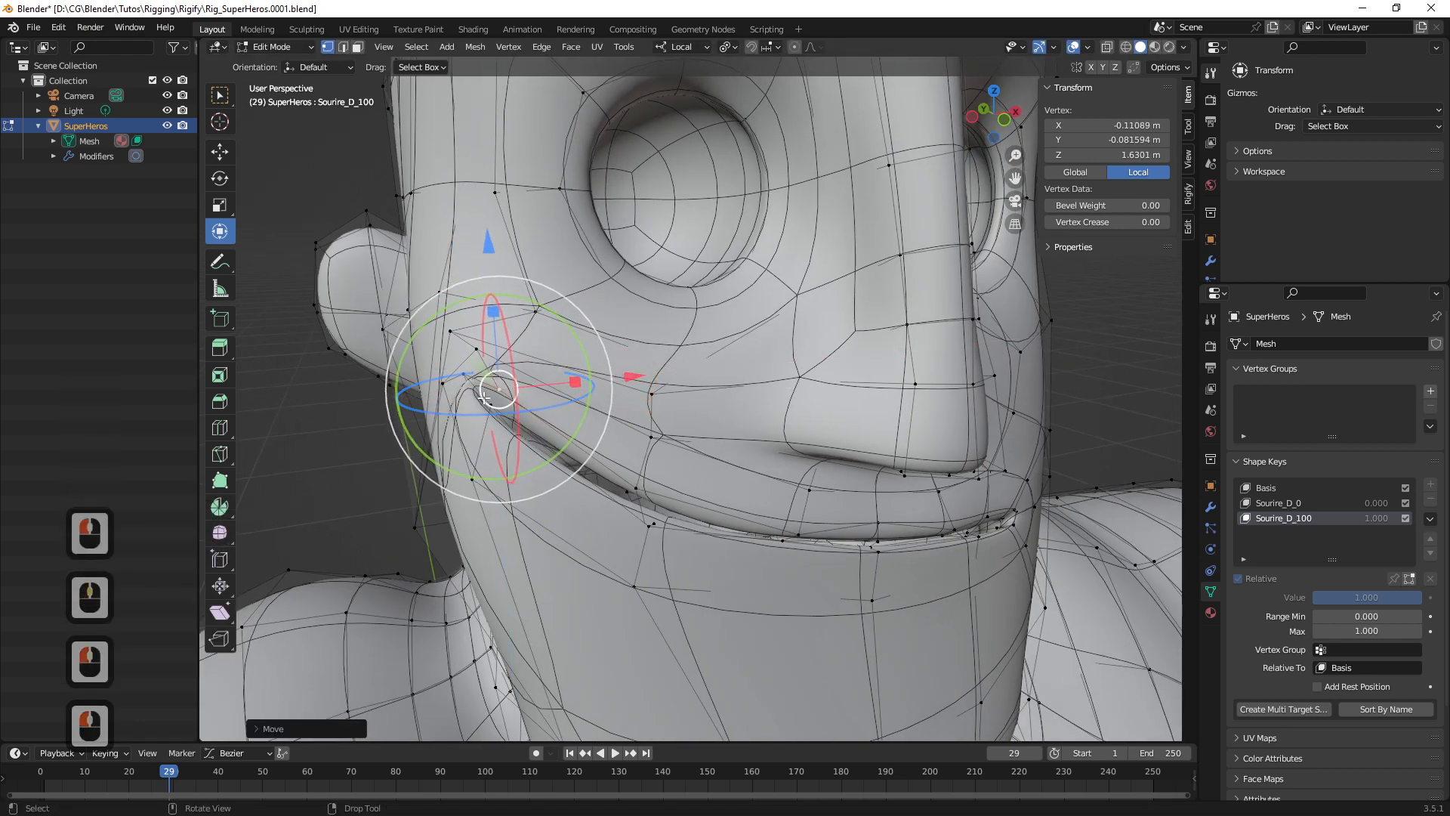
Reposition the vertices around the mouth corner and the outer cheek vertex near the ear to reshape the smile's end
left_click(490, 408)
left_click_drag(480, 262, 417, 124)
left_click(464, 375)
left_click(442, 380)
left_click(444, 284)
double_click(441, 288)
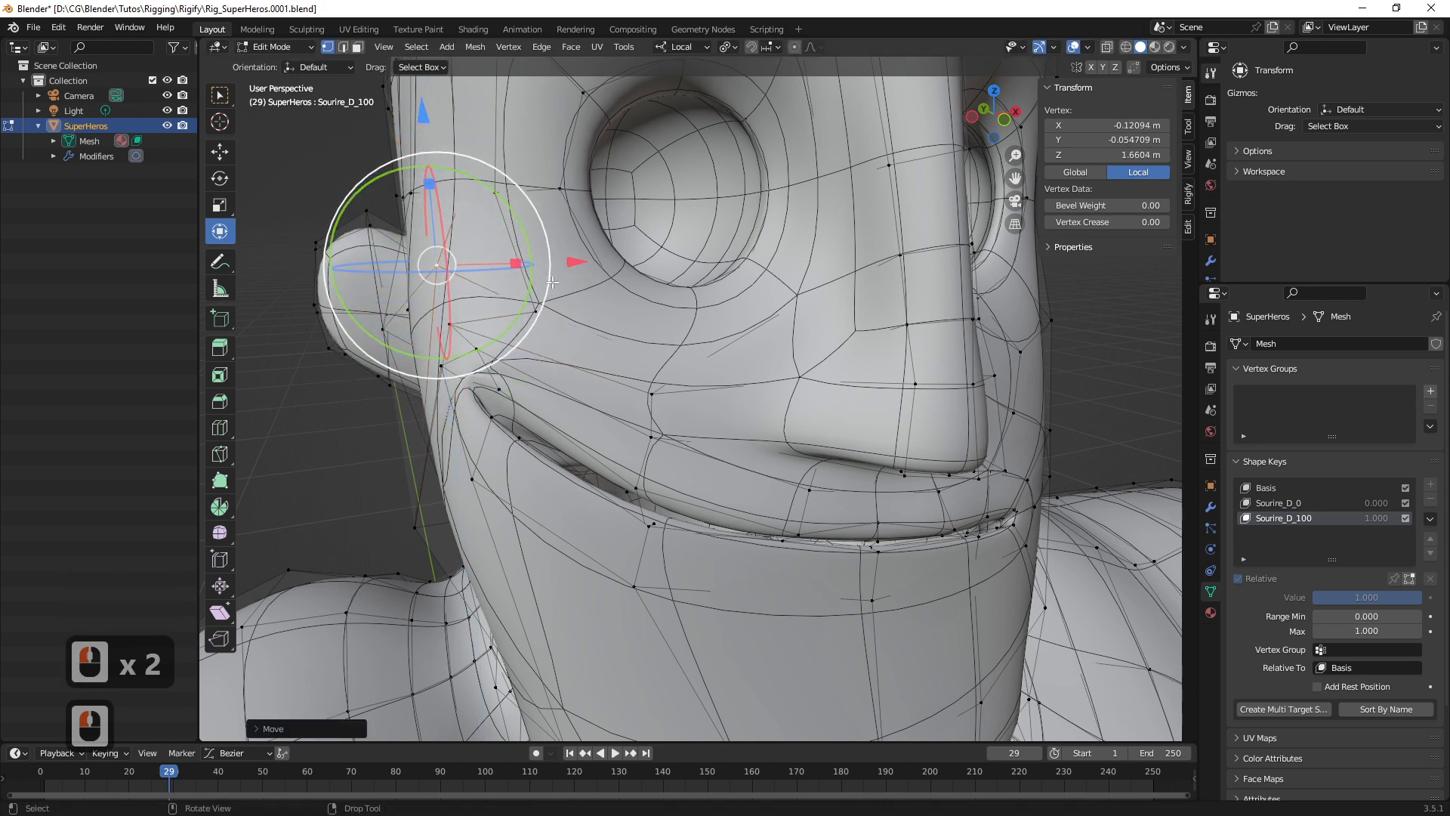
Move the cheek vertex below the eye about 0.005 m inward along local X, raise it slightly and adjust its depth
double_click(560, 321)
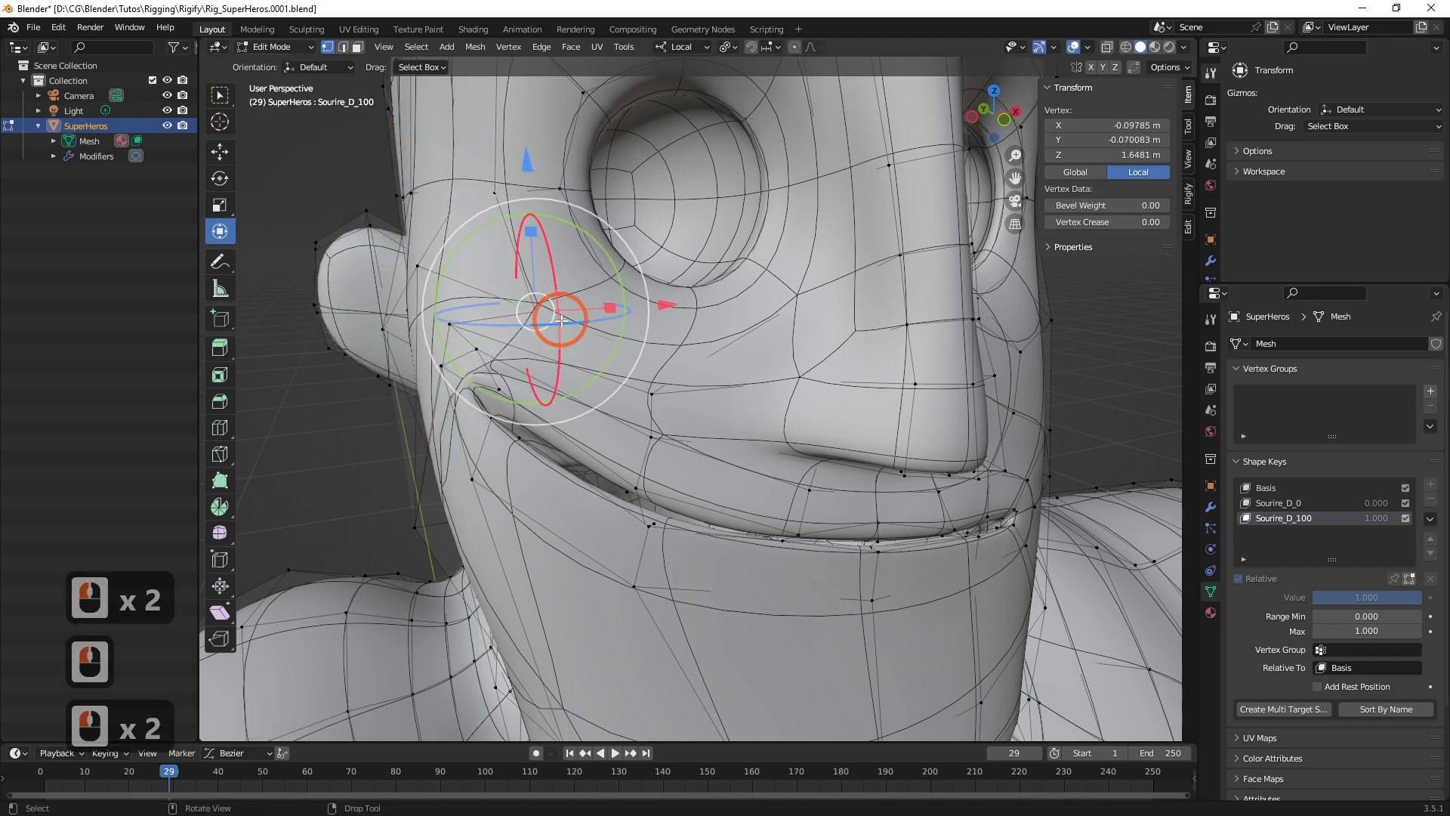
middle_click_drag(553, 296, 529, 293)
left_click_drag(609, 304, 627, 303)
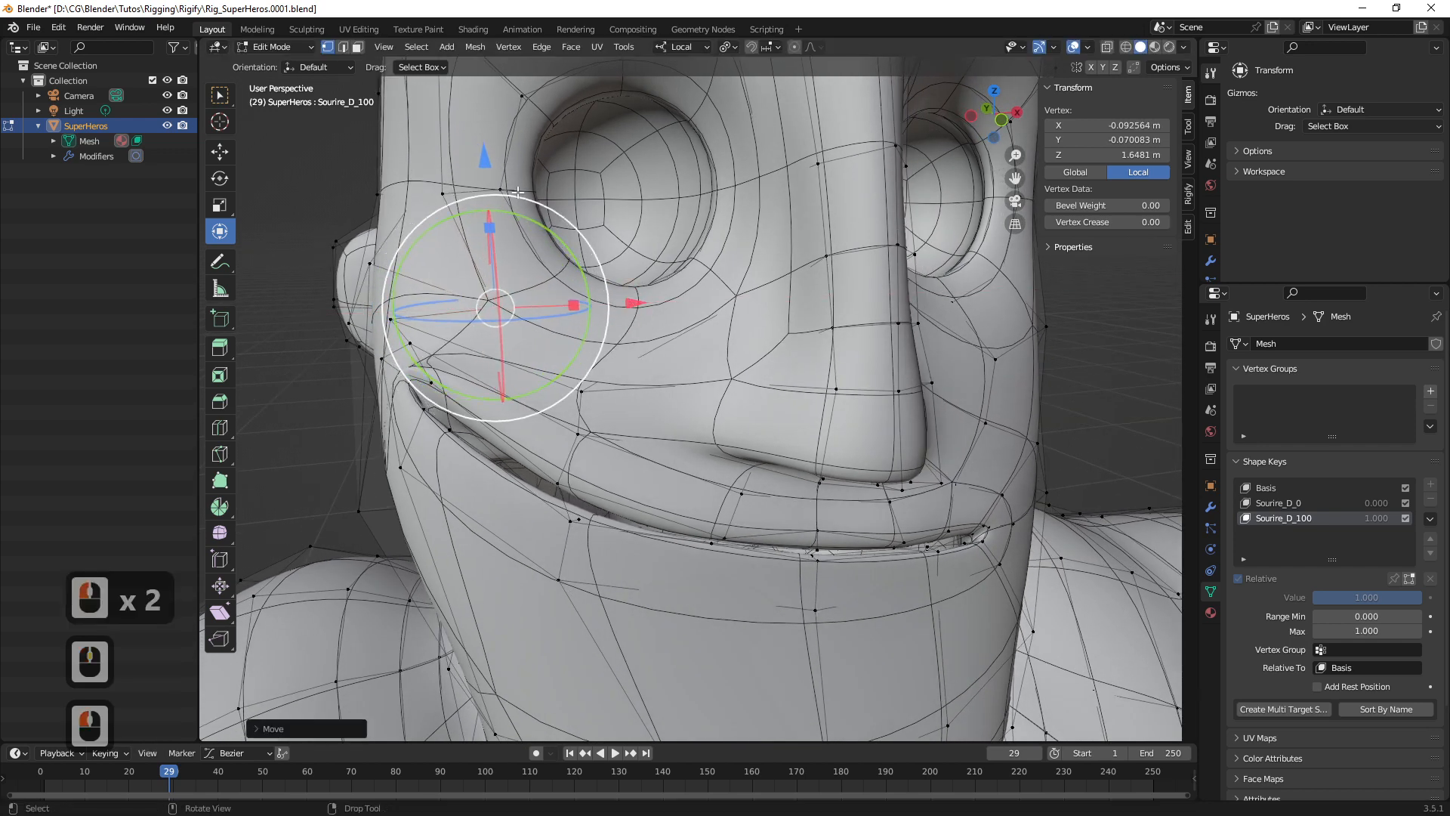
left_click_drag(485, 160, 484, 150)
middle_click_drag(491, 317, 643, 349)
left_click_drag(654, 315, 684, 318)
Select the cheek vertex beside the nose and move it about 0.0015 m forward along its local Y axis
middle_click_drag(874, 344, 764, 359)
left_click(852, 378)
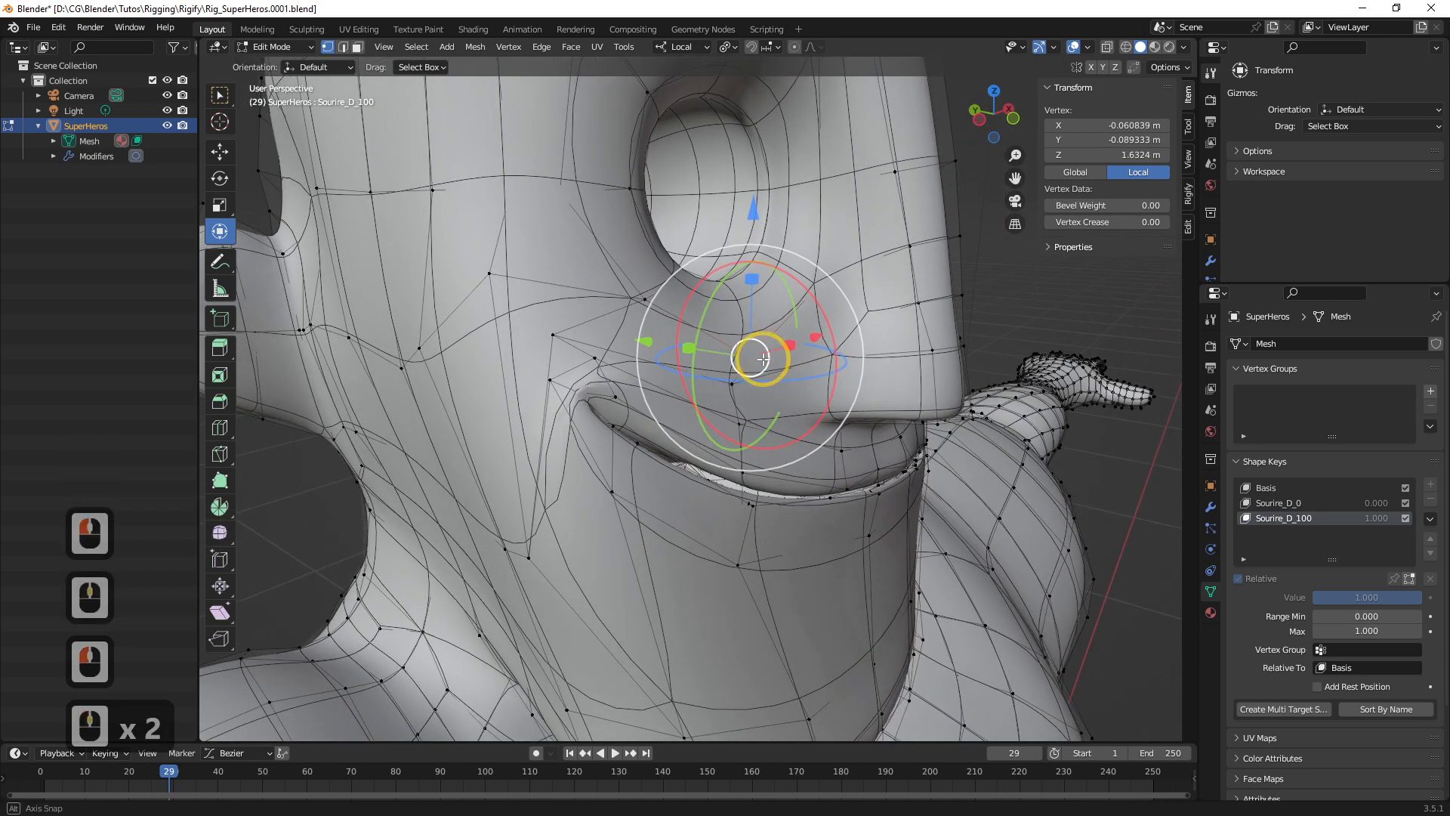
left_click_drag(661, 342, 711, 365)
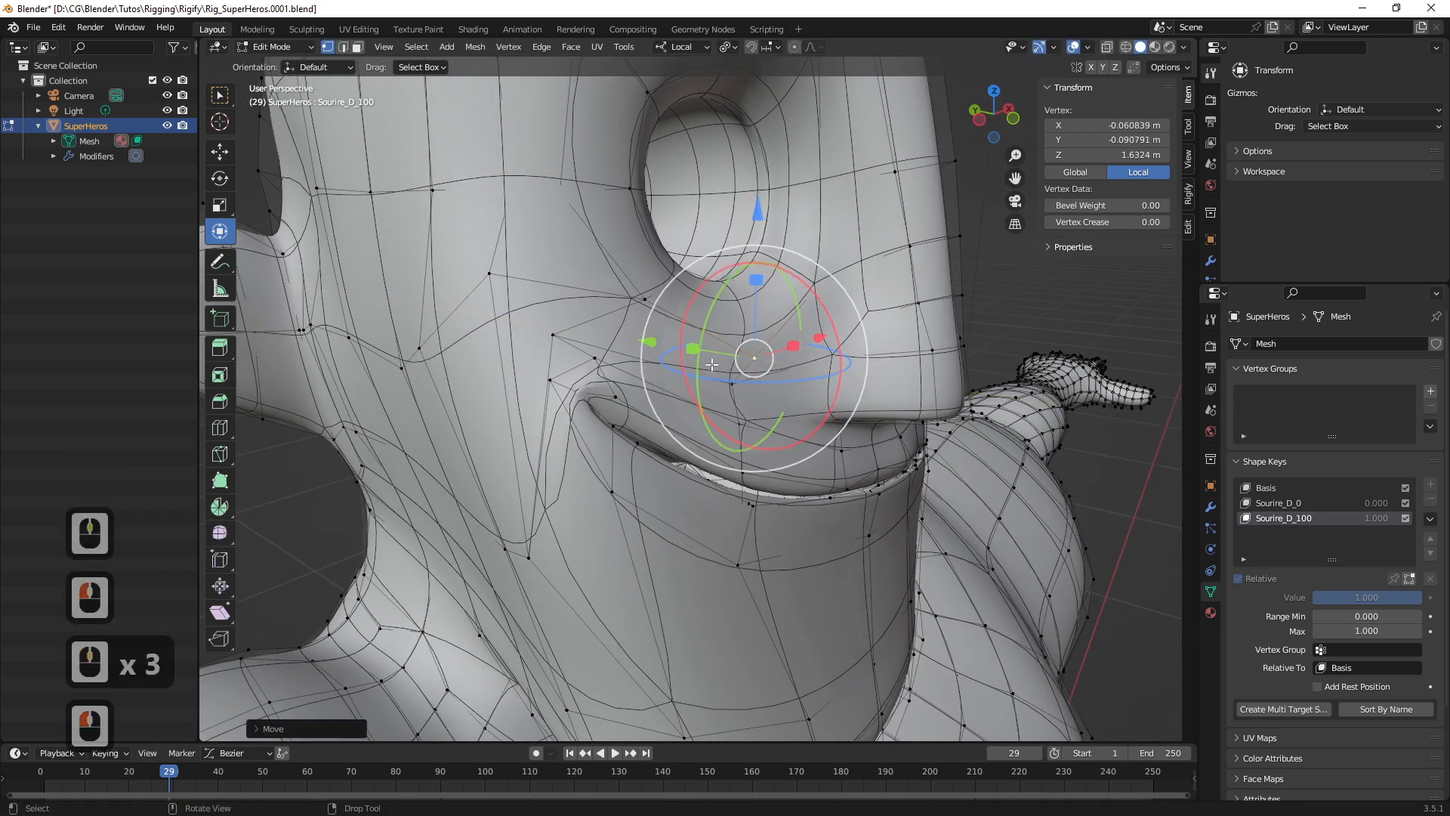
Using X-ray display temporarily, move the hidden cheek vertex below the eye about 0.006 m inward along local X
key("alt")
key("alt+z")
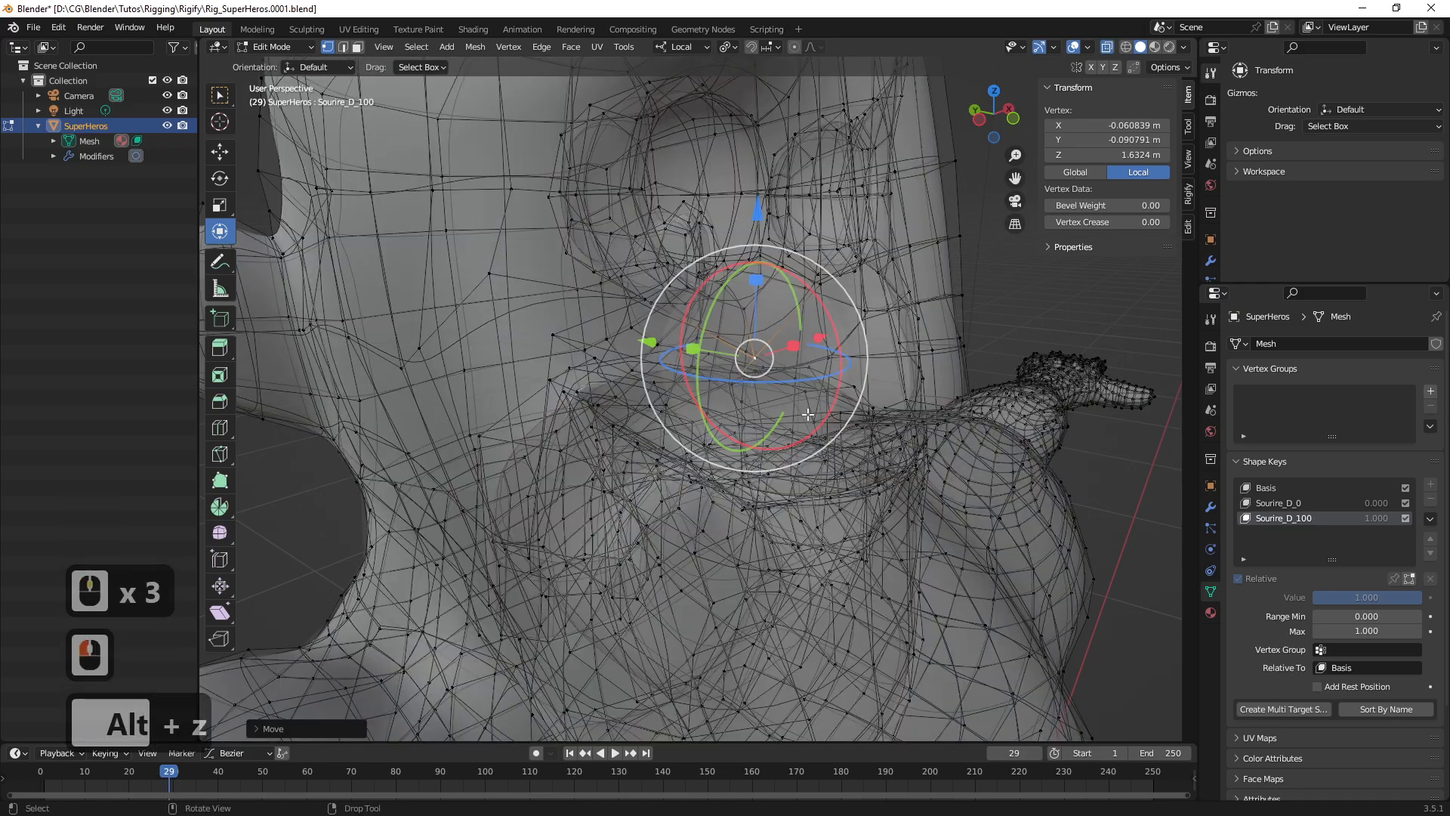
middle_click_drag(753, 389, 755, 472)
left_click(539, 386)
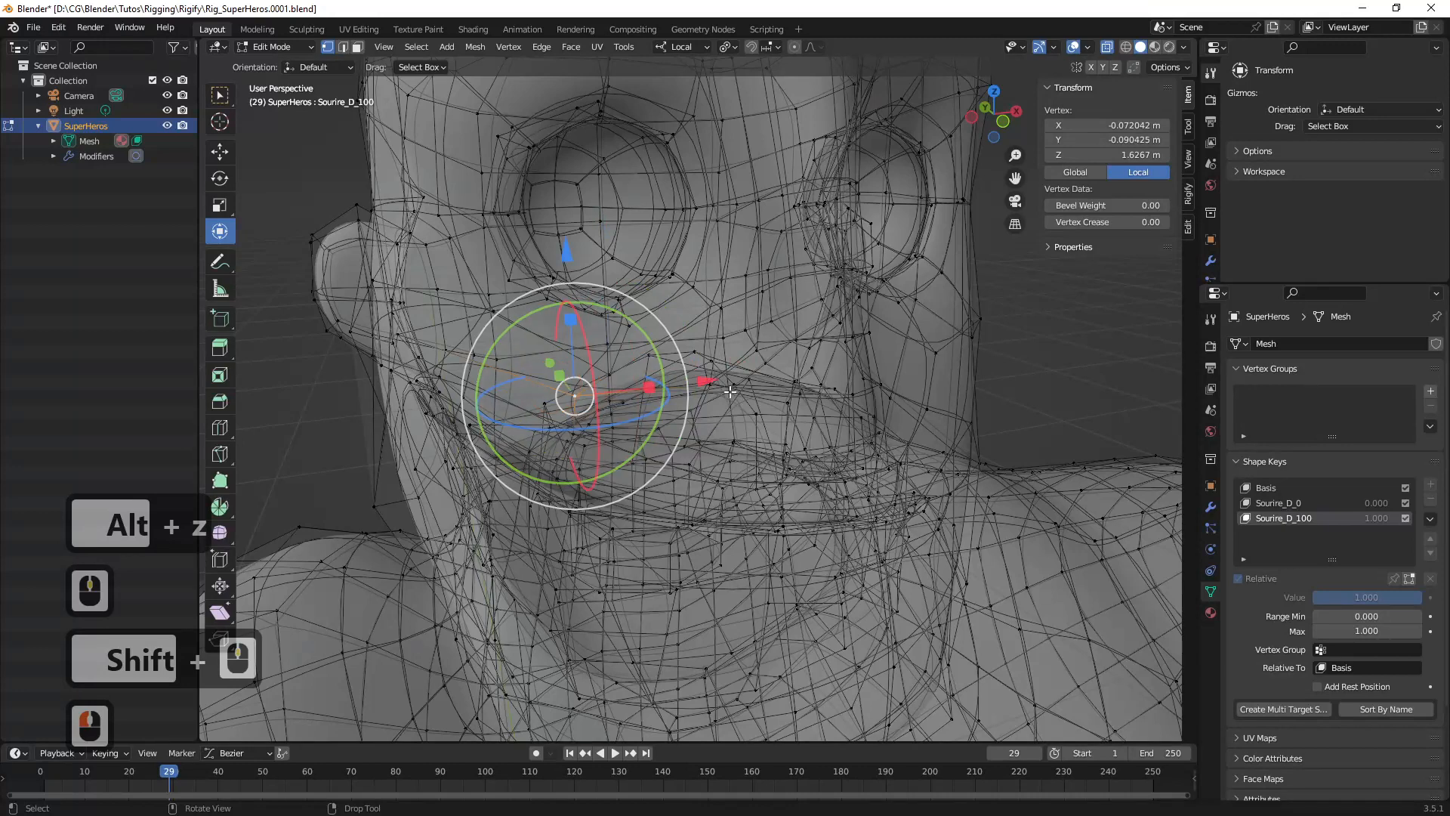
left_click_drag(708, 383, 728, 385)
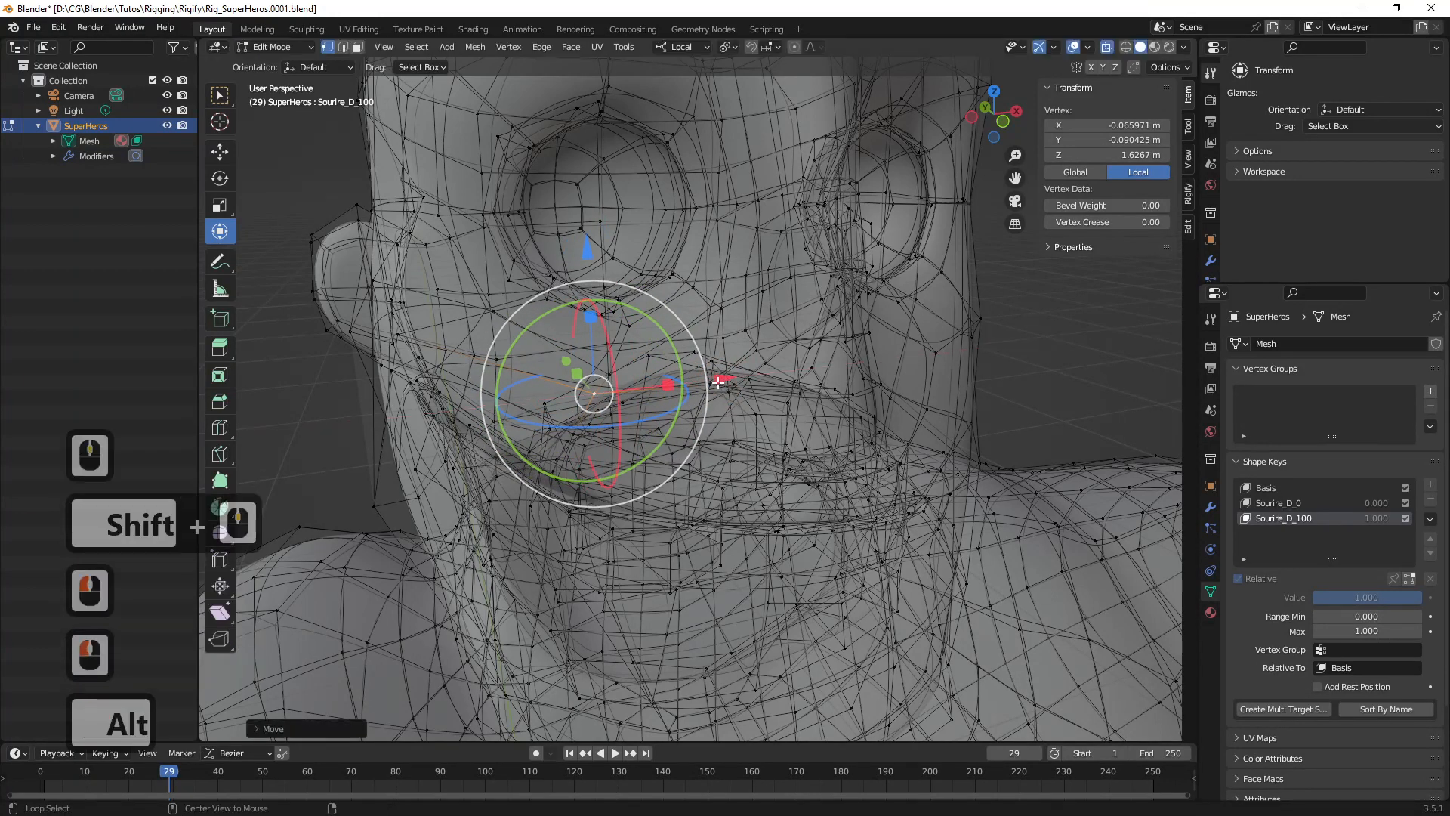
key("alt+z")
Nudge the vertex above the upper lip slightly outward along local X and raise the lip vertex below it slightly
middle_click_drag(594, 394, 527, 393)
left_click(514, 389)
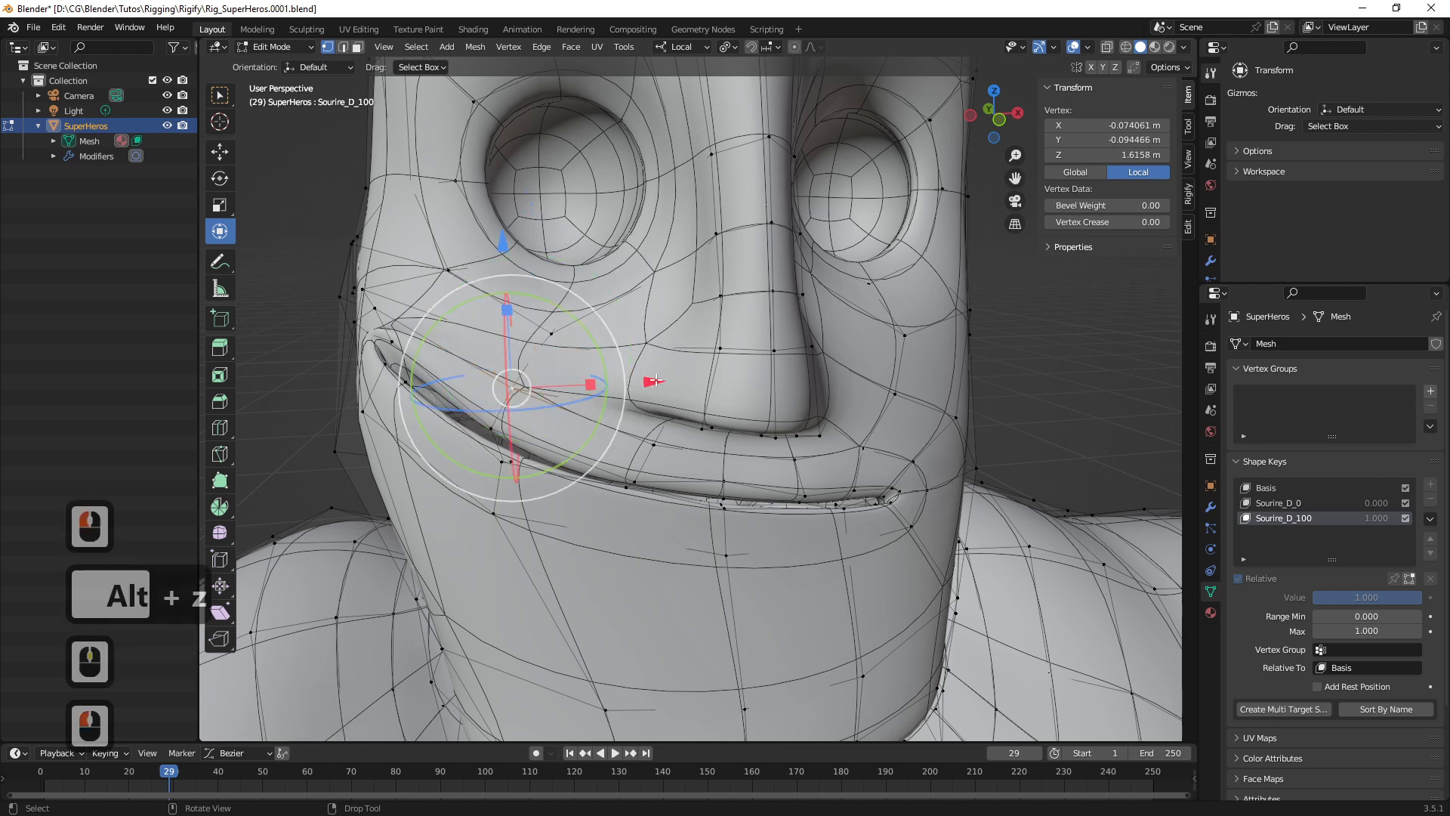
left_click_drag(656, 380, 650, 381)
left_click(501, 464)
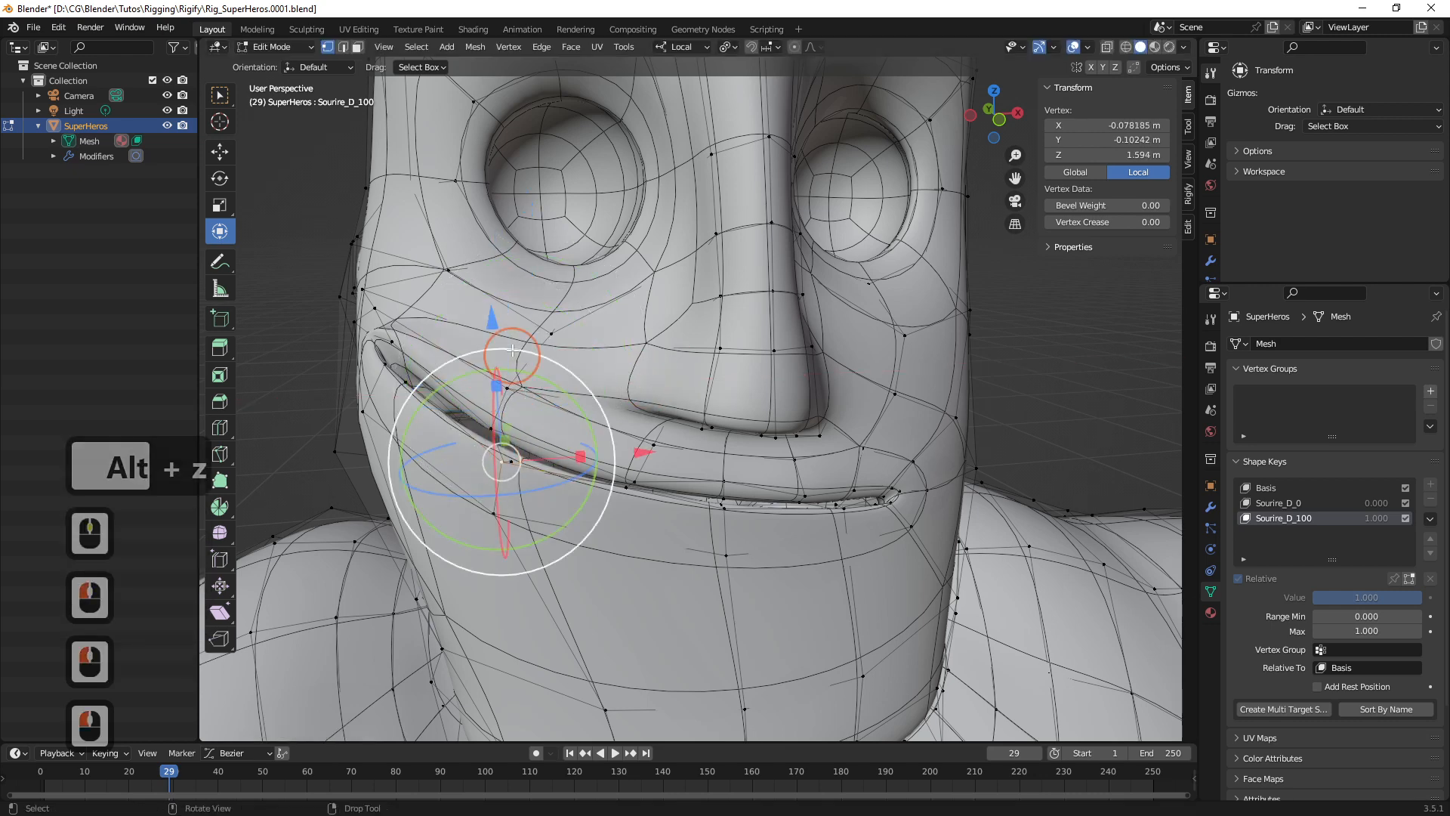
left_click_drag(492, 319, 492, 311)
Select the lip vertex near the mouth corner and raise it about 0.0025 m along local Z with proportional editing enabled
middle_click_drag(483, 377, 442, 412)
middle_click_drag(400, 417, 510, 454, "shift")
middle_click_drag(491, 502, 561, 460, "ctrl")
left_click(495, 534)
left_click(531, 481)
left_click(551, 469)
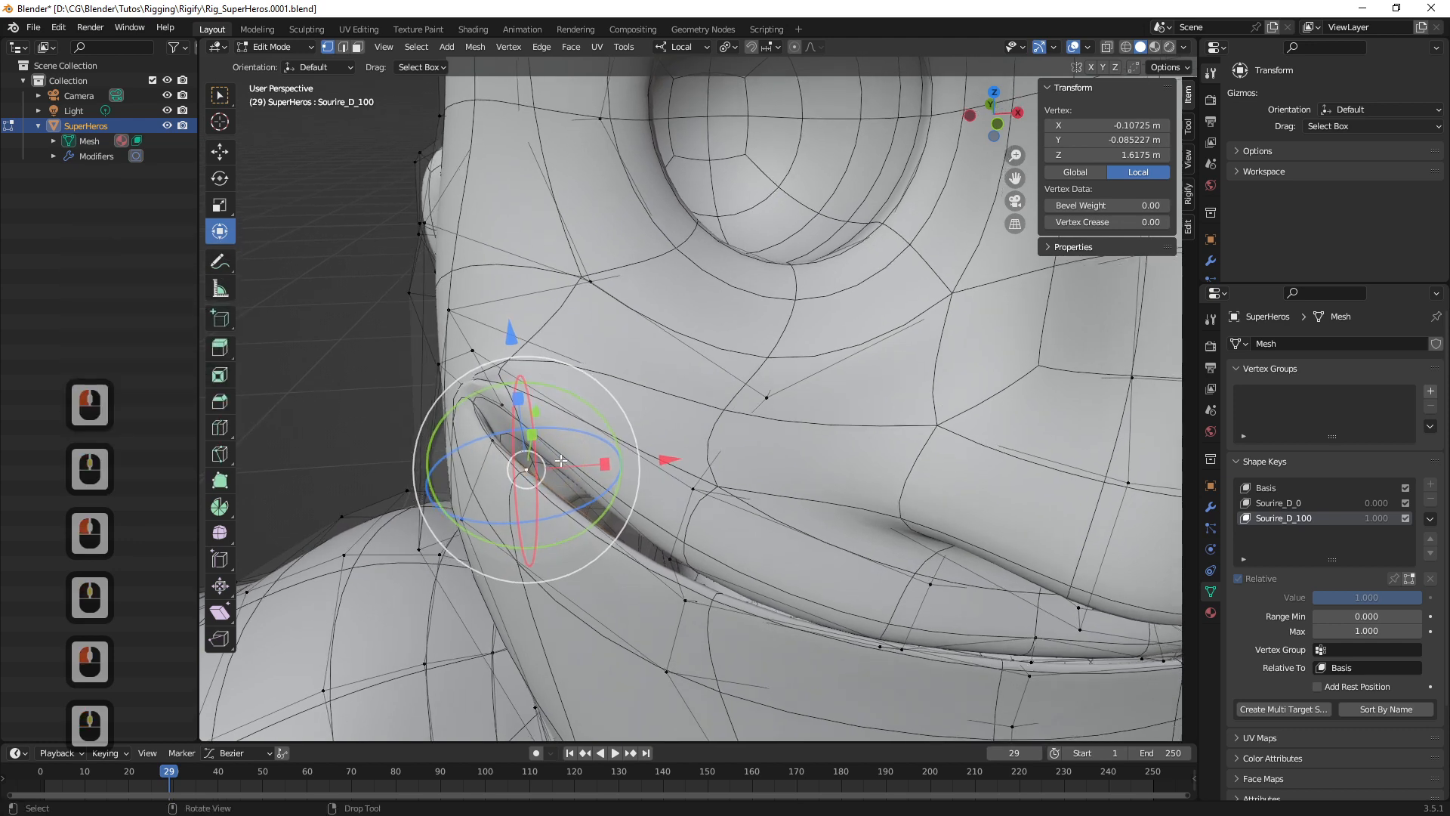
key("o")
left_click_drag(508, 335, 508, 325)
Limit proportional editing to connected geometry and raise the same lip vertex further along local Z
left_click(822, 48)
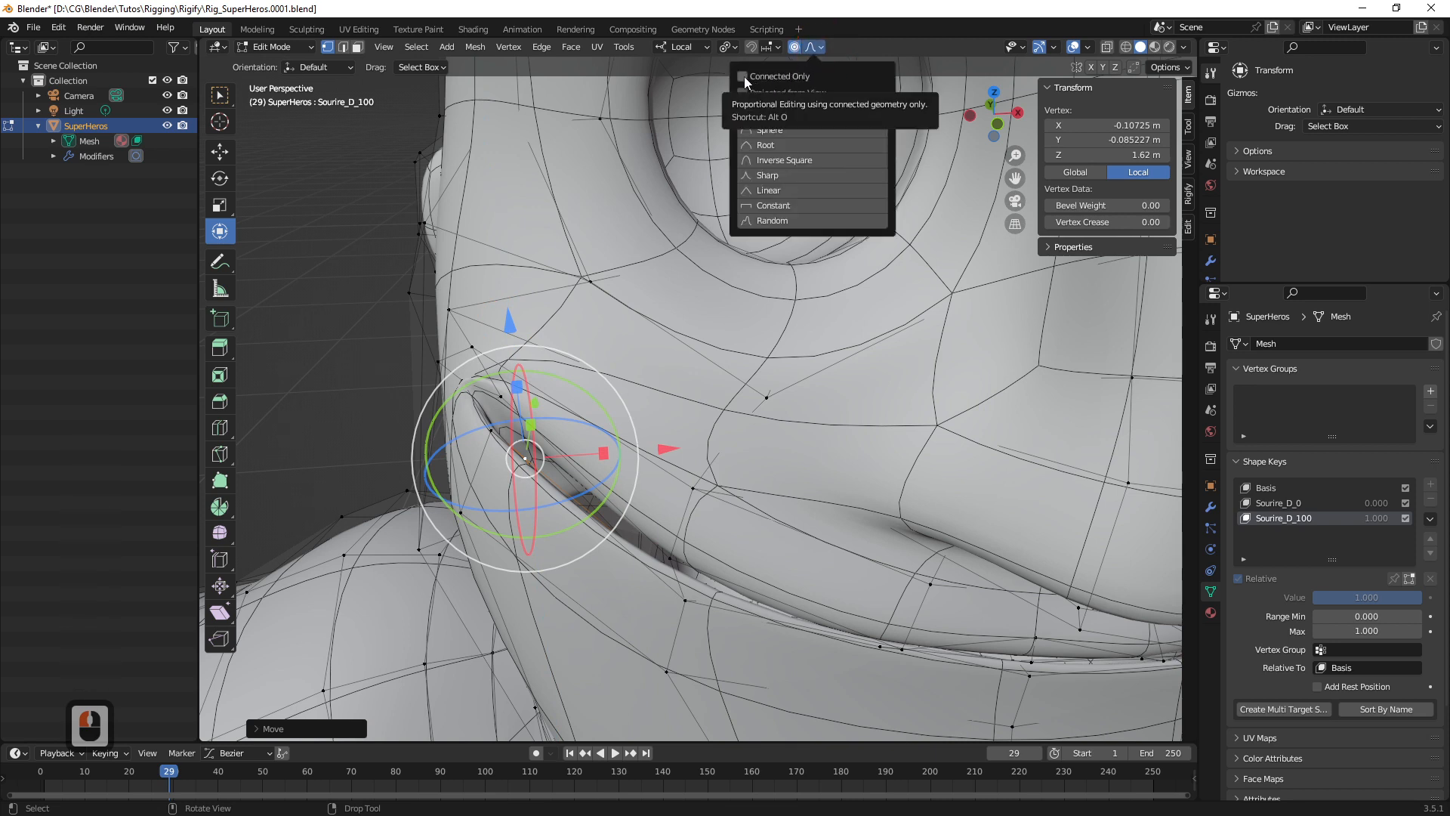
left_click(745, 76)
left_click(821, 48)
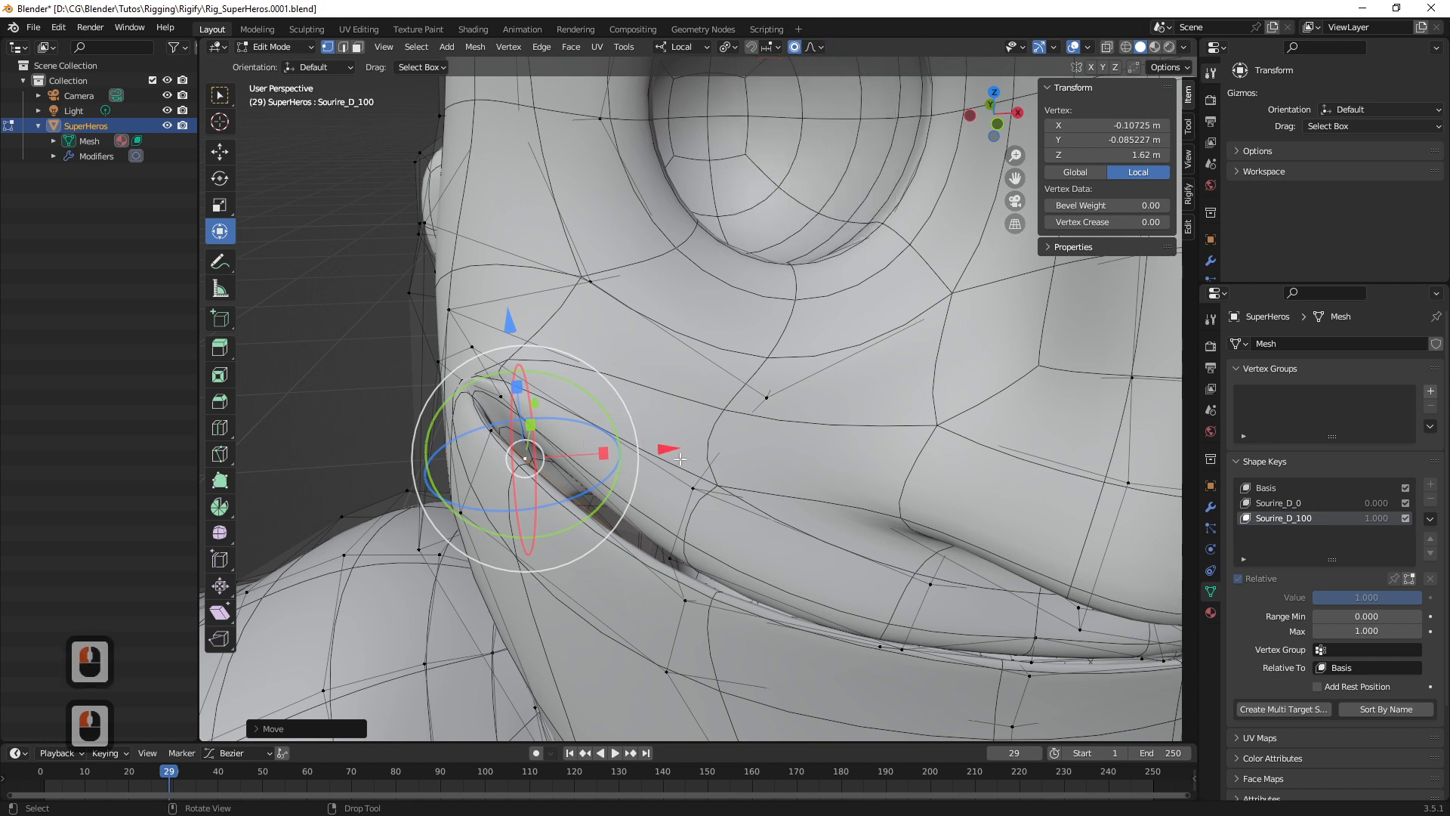
middle_click_drag(508, 448, 641, 382)
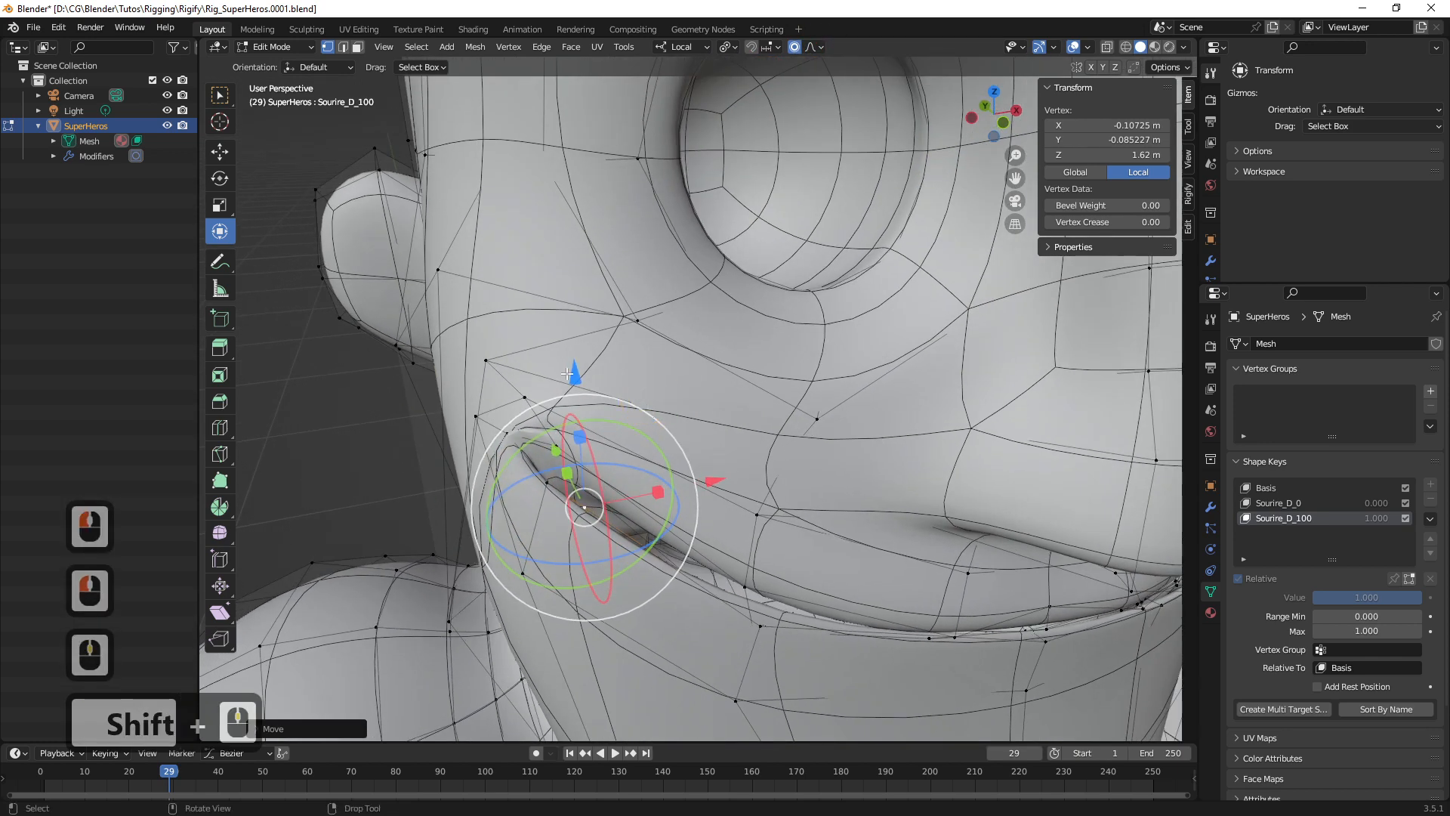
left_click_drag(572, 375, 571, 356)
middle_click_drag(568, 420, 618, 481)
Raise the lower cheek vertex behind the mouth corner about 0.01 m along local Z with proportional falloff
left_click(794, 529)
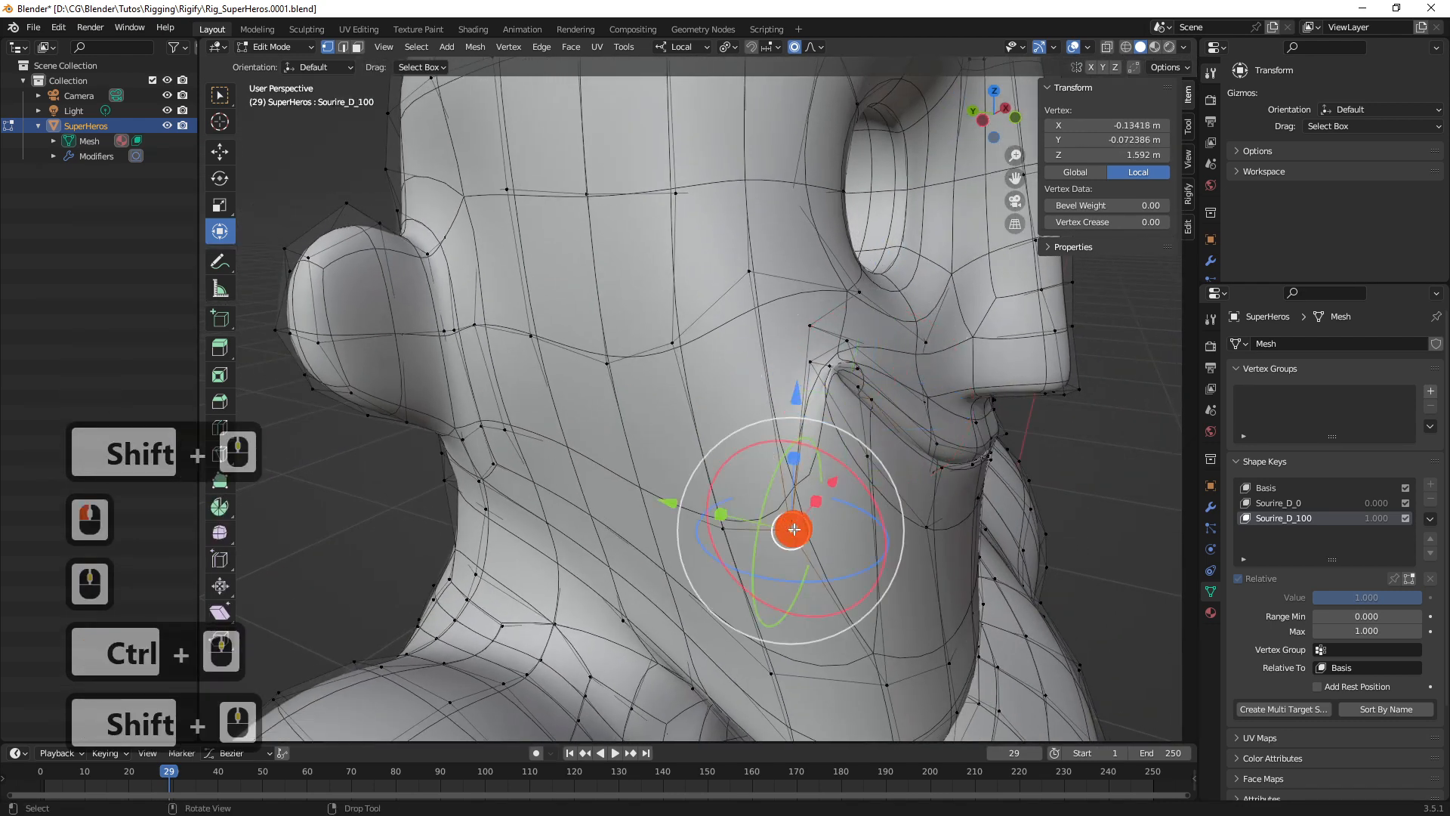
middle_click_drag(794, 529, 823, 450)
left_click_drag(819, 369, 819, 334)
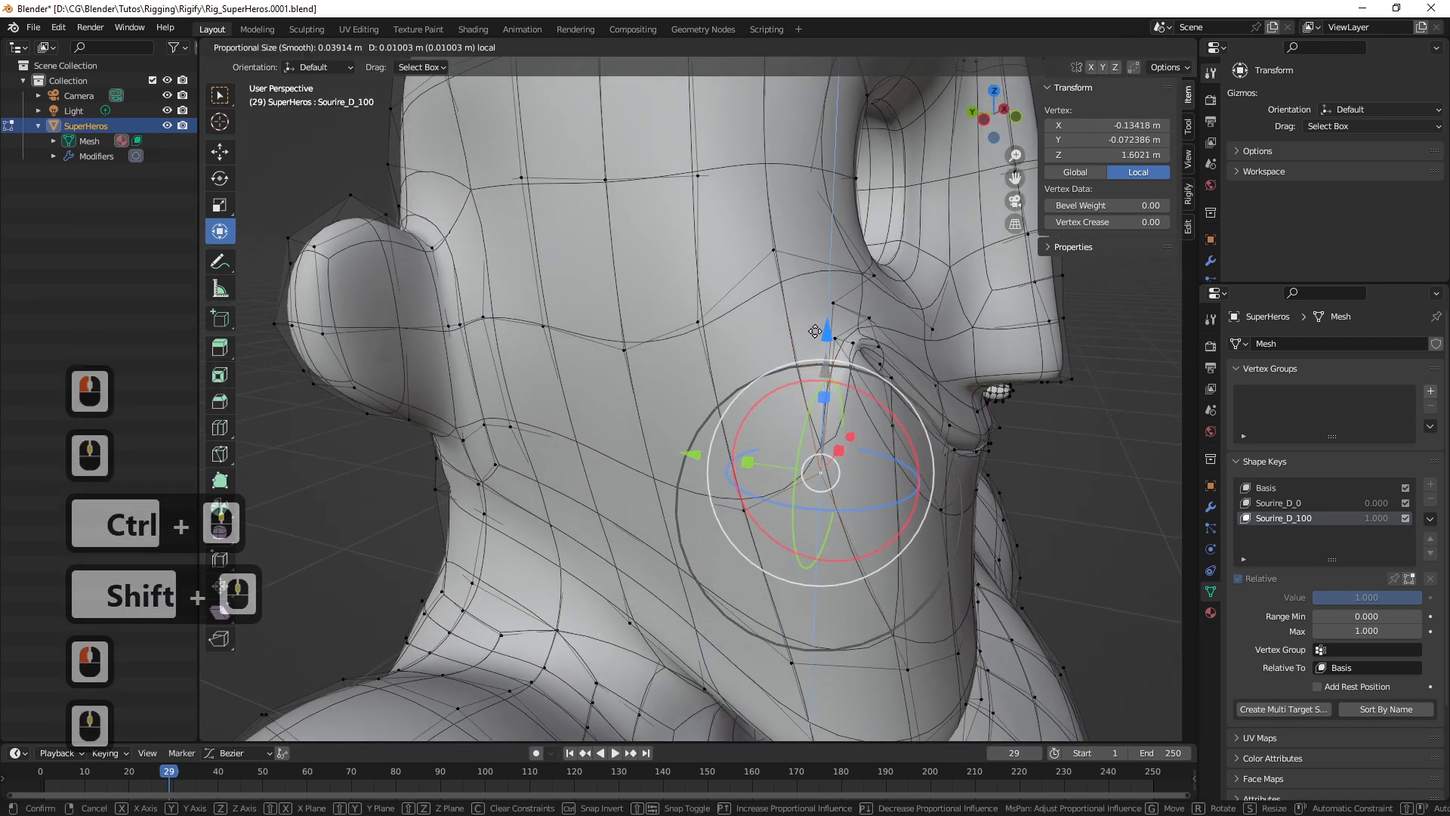
key("g")
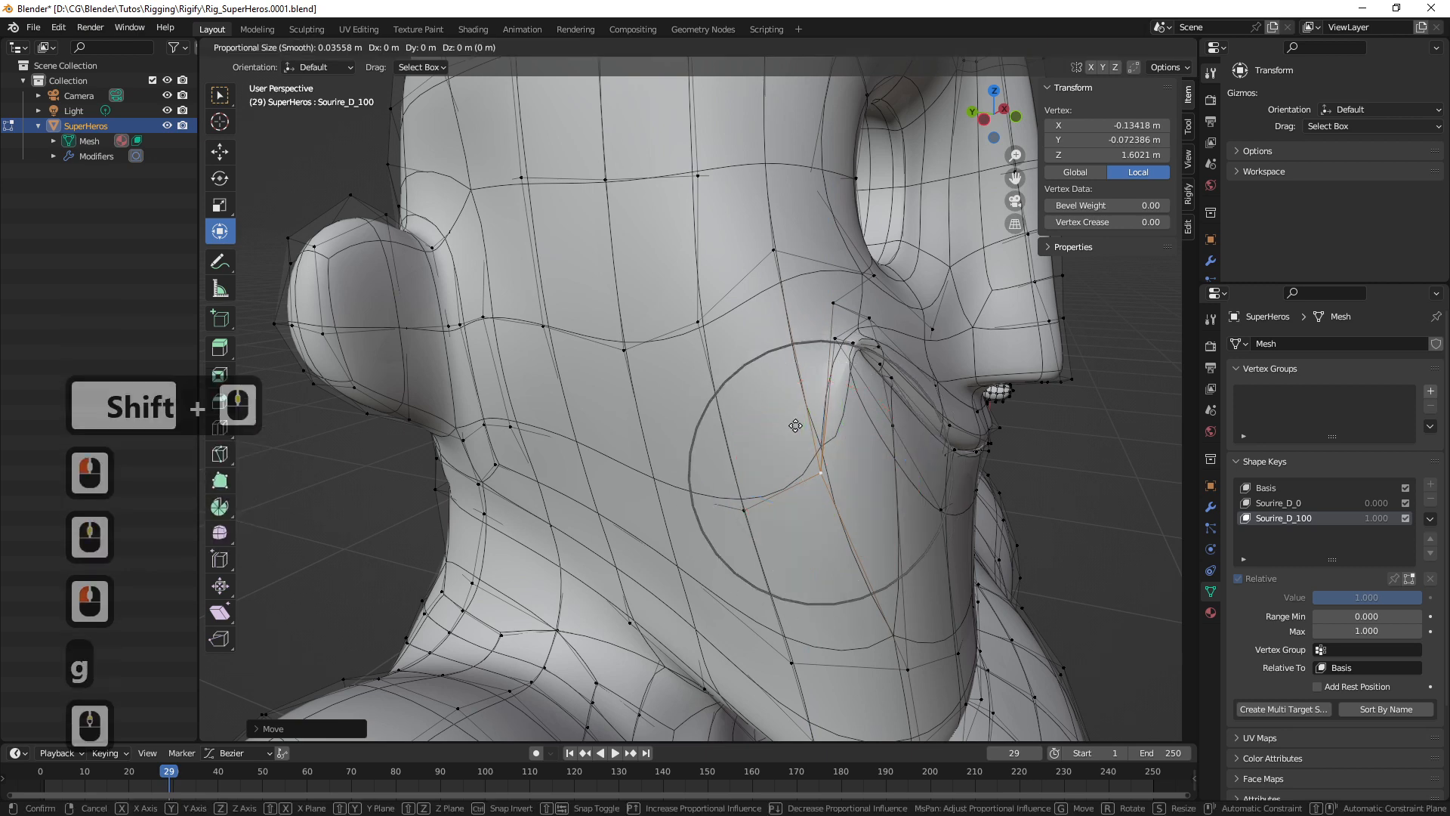
scroll(796, 425, "up", 2)
scroll(796, 425, "down", 3)
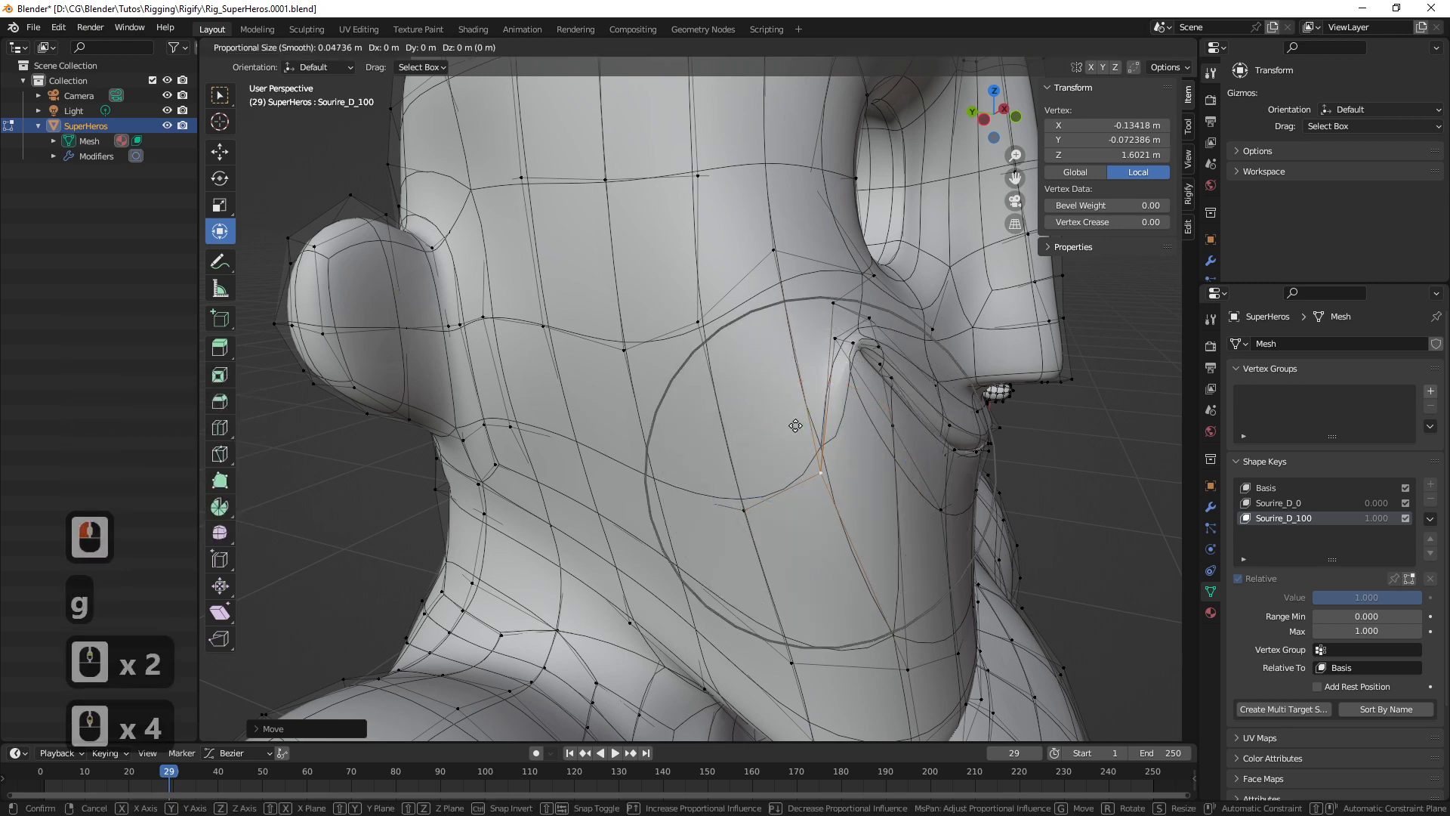
key("g")
right_click(801, 419)
middle_click_drag(802, 417, 790, 419)
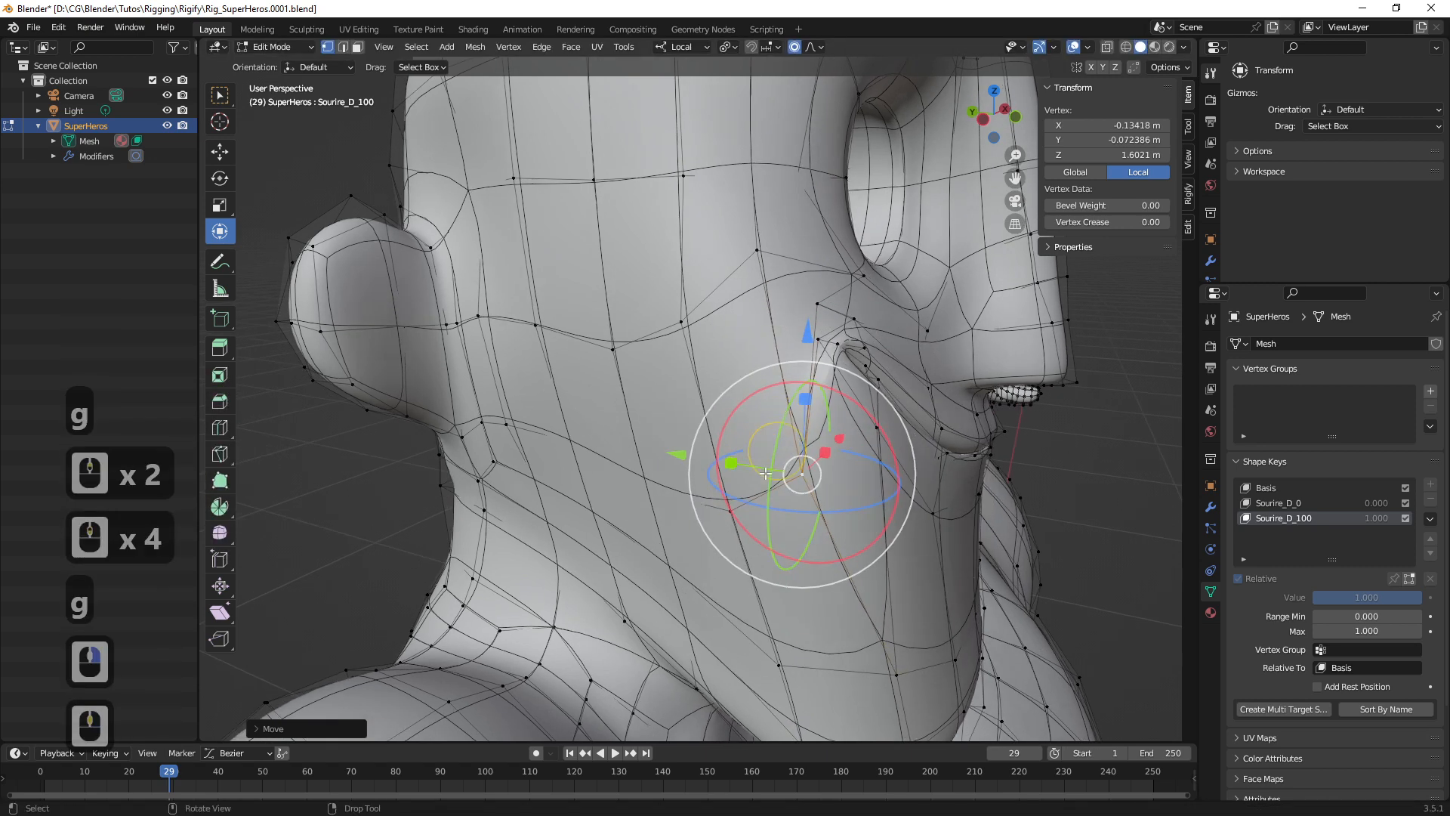
Raise the two neighbouring lower cheek vertices behind the mouth corner in alternating small moves along local Z
left_click(732, 505)
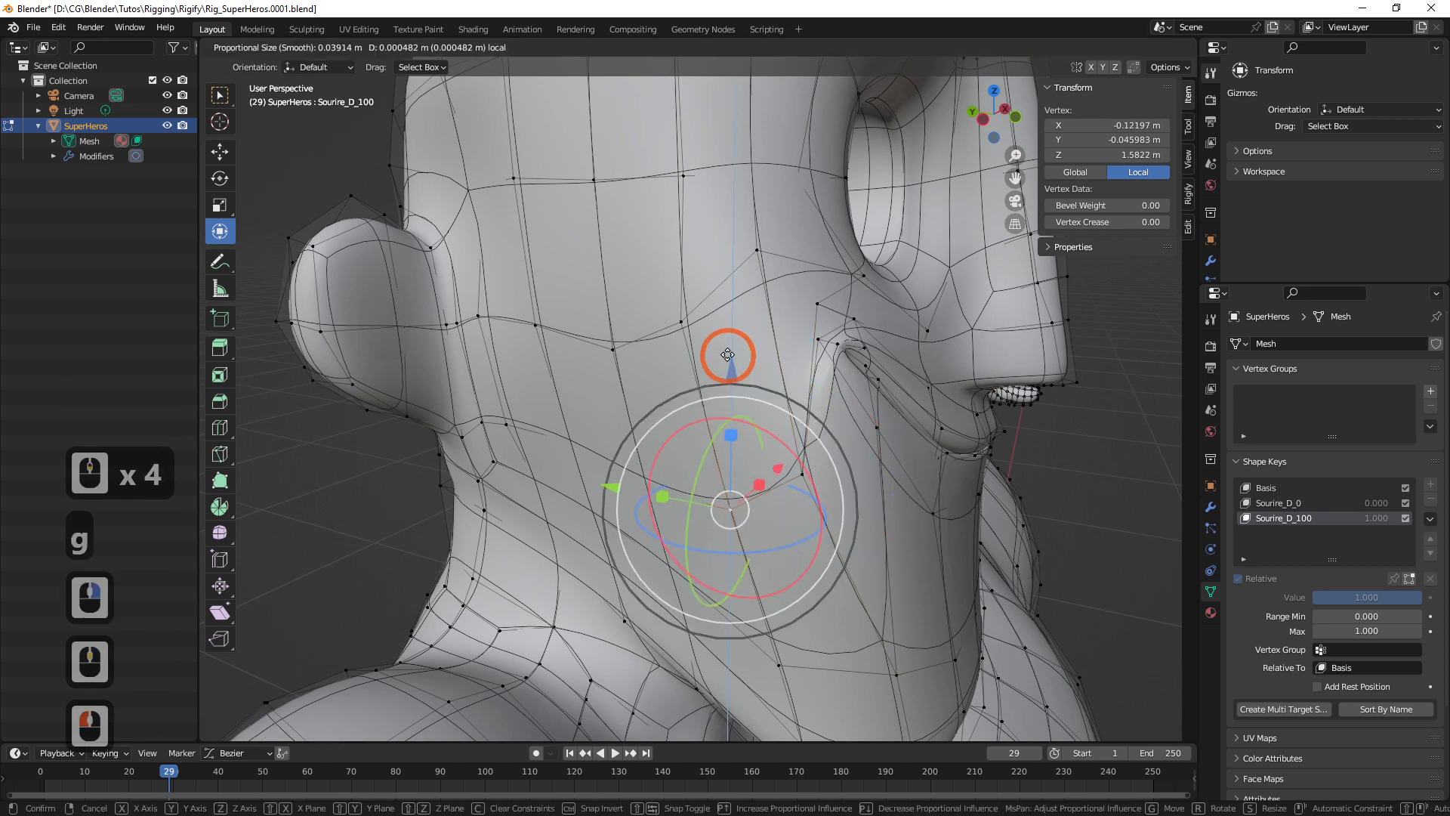
left_click(804, 472)
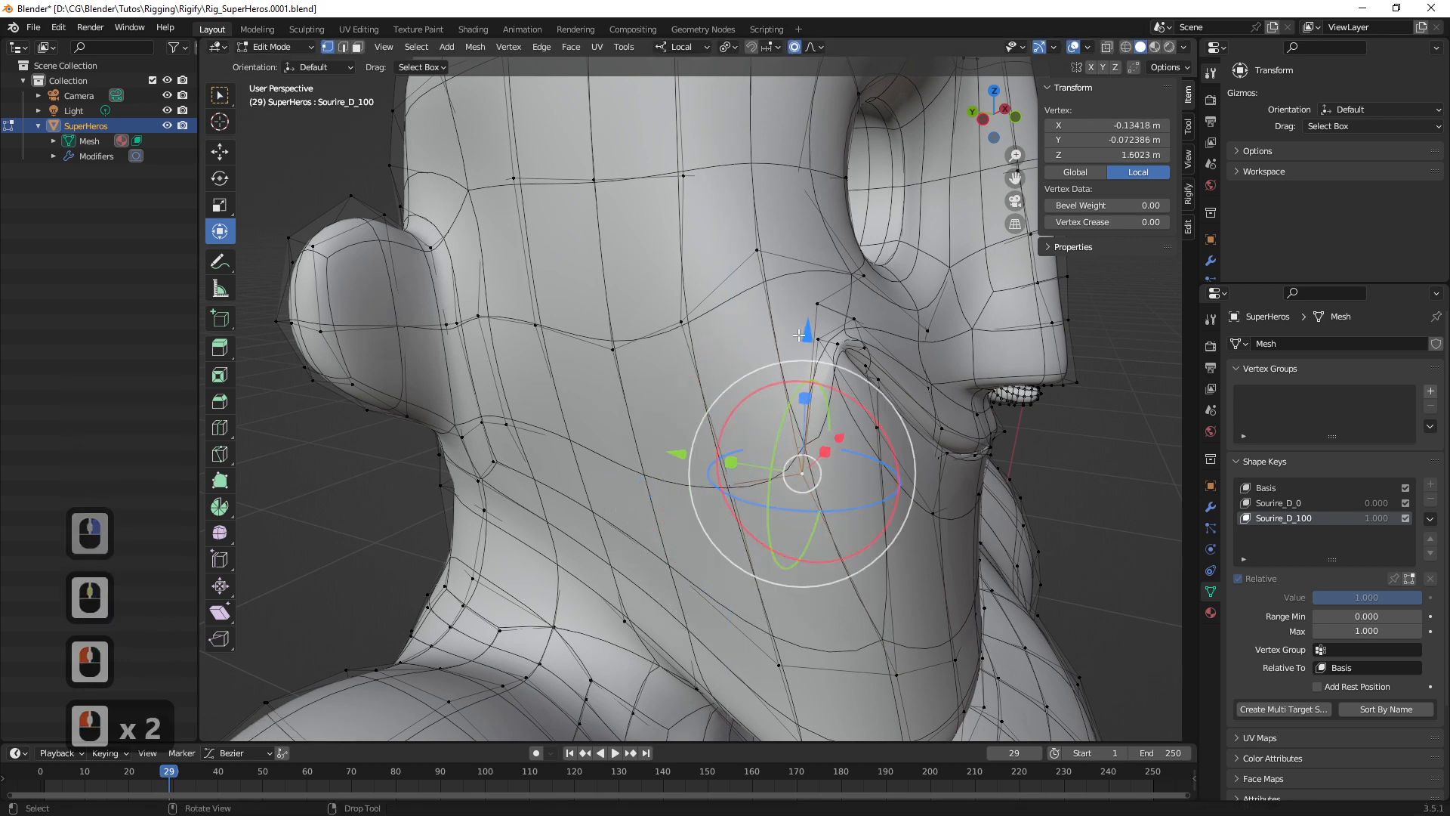
left_click_drag(805, 319, 803, 295)
left_click(730, 478)
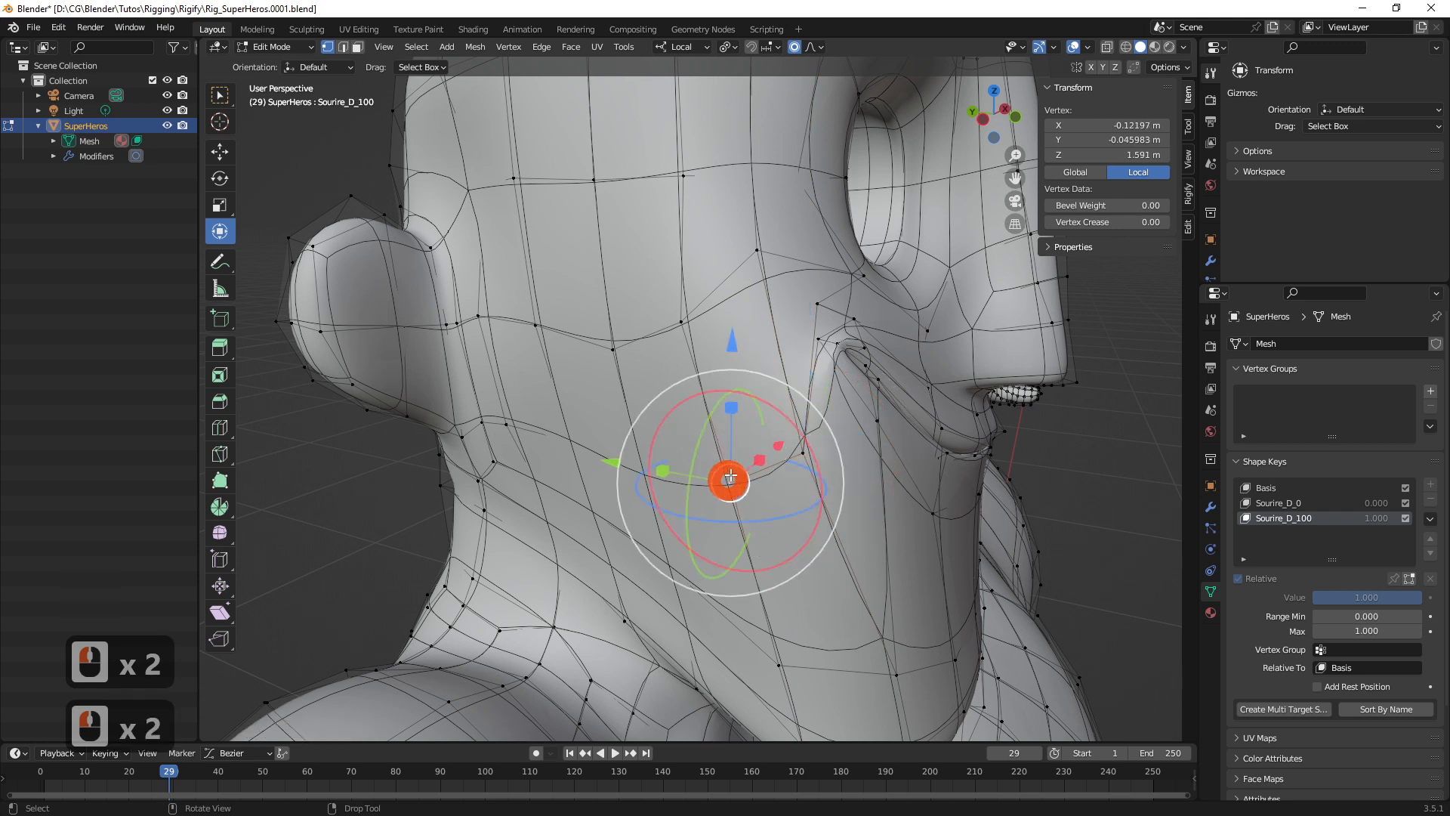
left_click_drag(730, 352, 729, 304)
Raise the two cheek vertices in the row toward the ear along local Z, the one nearer the ear by about 0.0156 m
left_click(682, 322)
left_click_drag(678, 168, 678, 164)
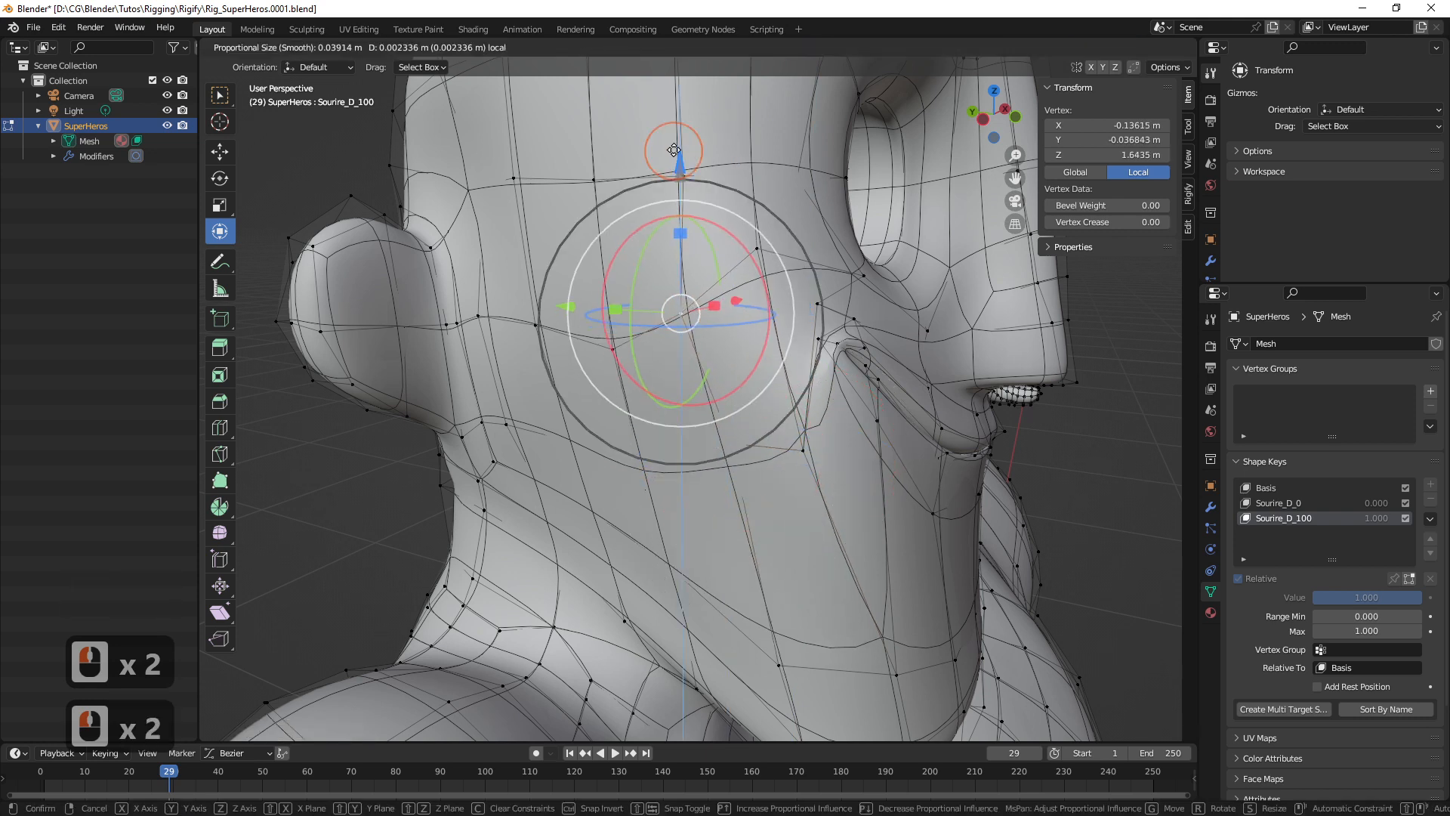
left_click(613, 332)
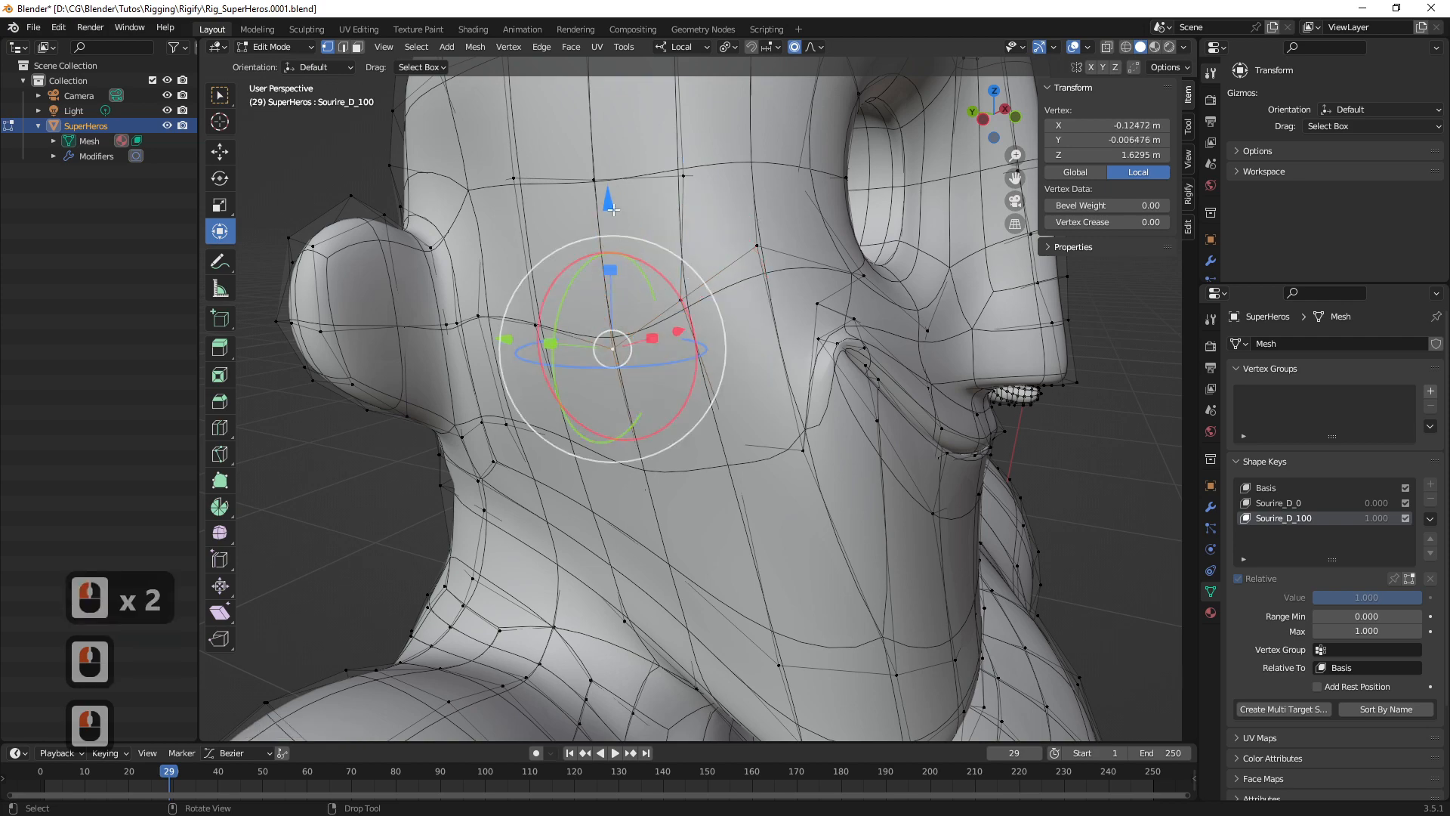
left_click_drag(613, 209, 612, 159)
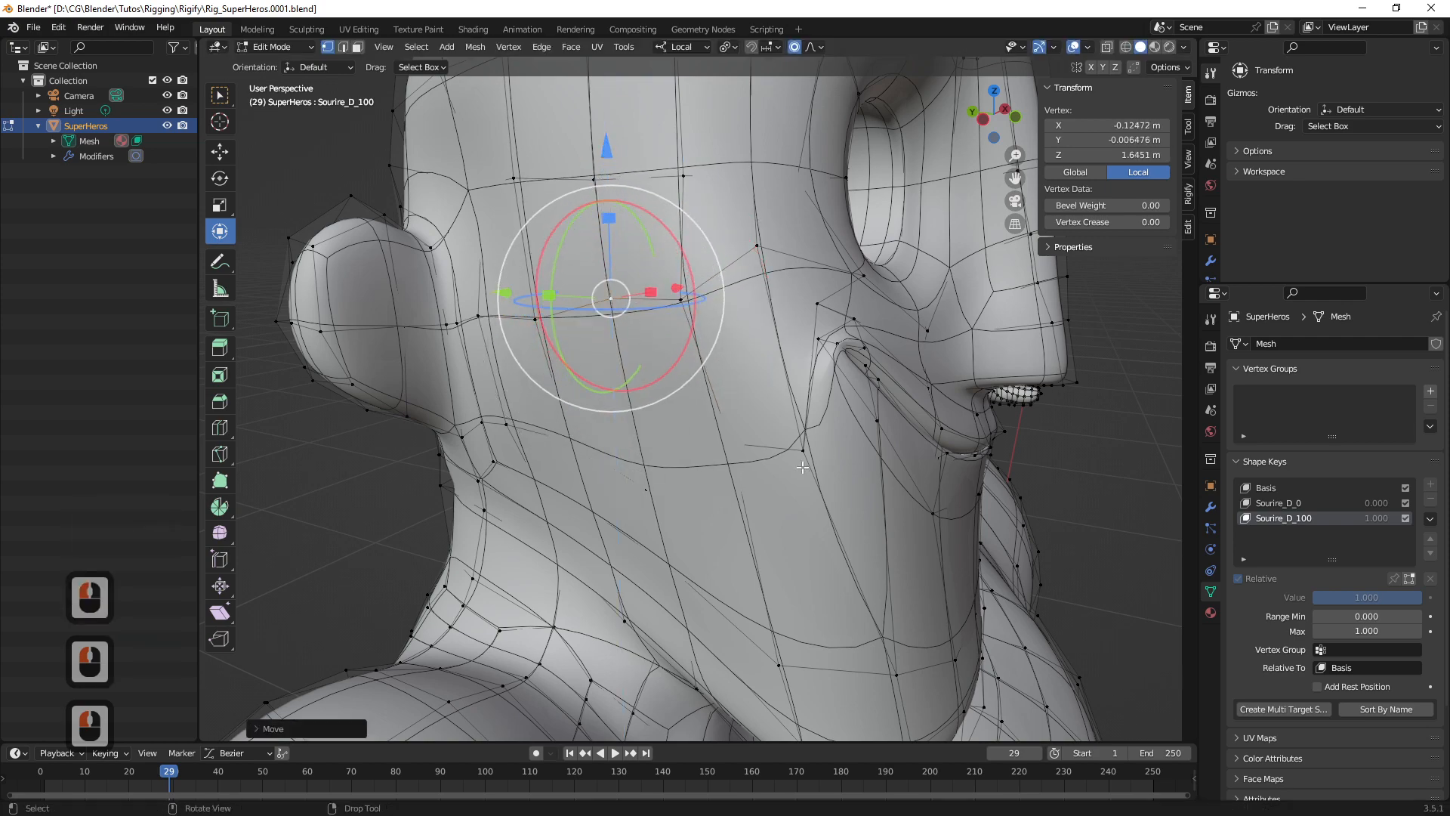
Push the cheek vertex beside the mouth corner back along local Y, then shift it about 0.0045 m inward and 0.007 m down
middle_click_drag(802, 468, 718, 438)
left_click(738, 454)
left_click_drag(641, 420, 629, 424)
middle_click_drag(778, 453, 696, 421)
middle_click_drag(649, 377, 638, 419, "shift")
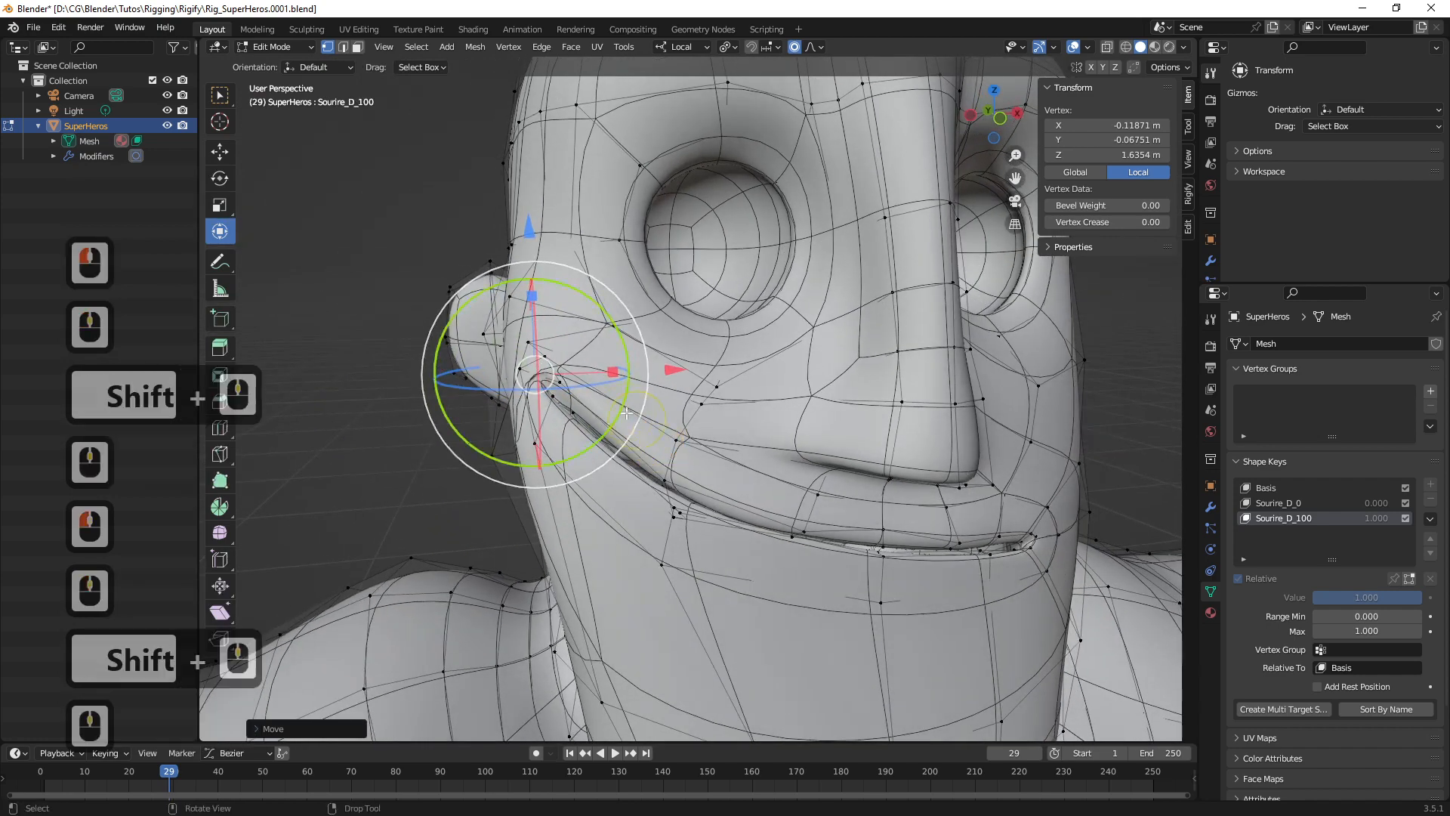
mouse_move(566, 372)
middle_mouse_down()
mouse_move(535, 381)
mouse_move(550, 378)
middle_mouse_up()
left_click_drag(539, 364, 551, 380, "shift")
middle_click_drag(551, 381, 580, 399)
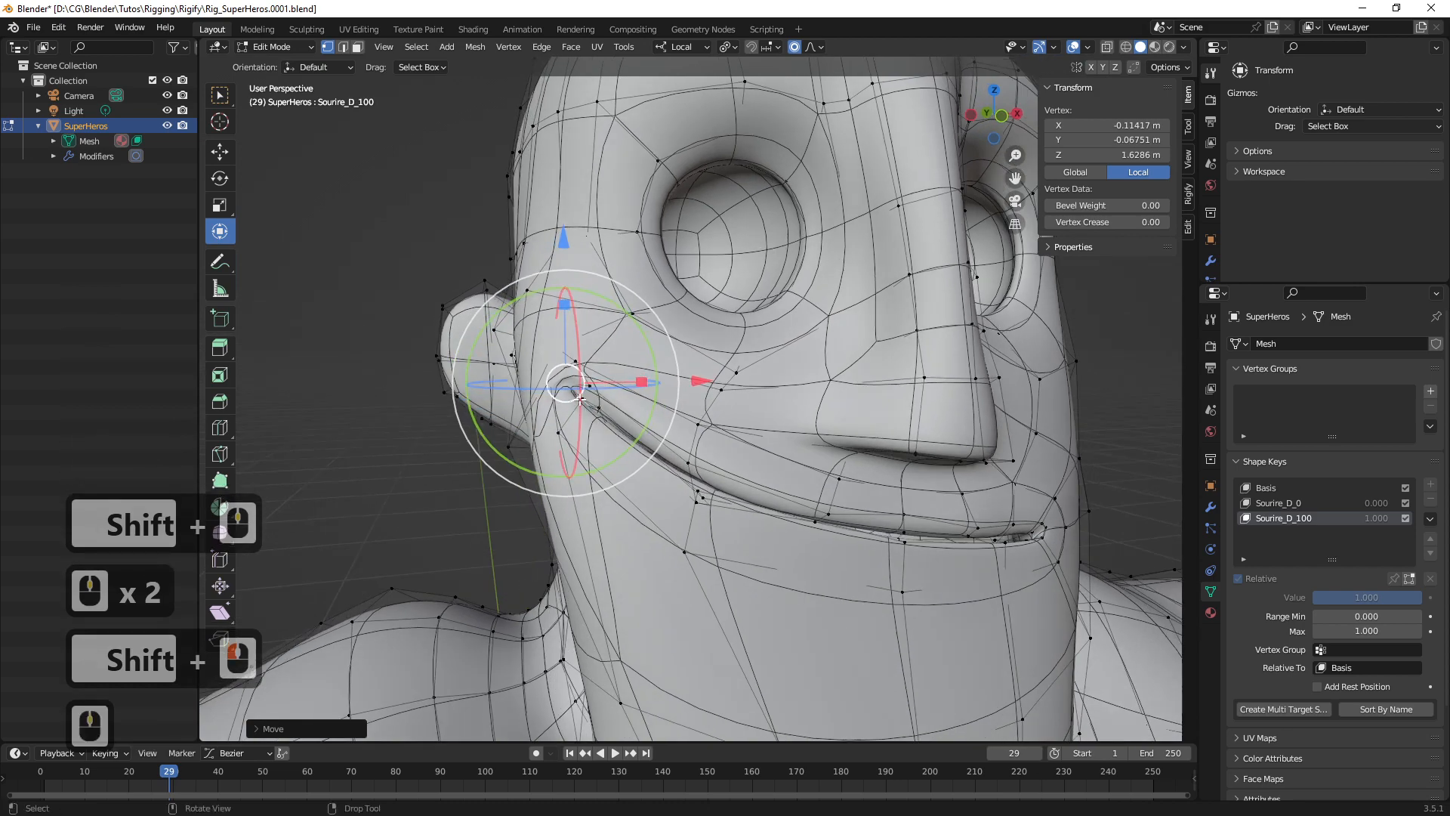
Adjust the depth of the lip vertex near the mouth corner slightly, and move the next lip vertex toward the nose back along local Y
left_click(580, 399)
left_click(646, 446)
middle_click_drag(646, 445, 754, 449)
left_click_drag(730, 440, 733, 438)
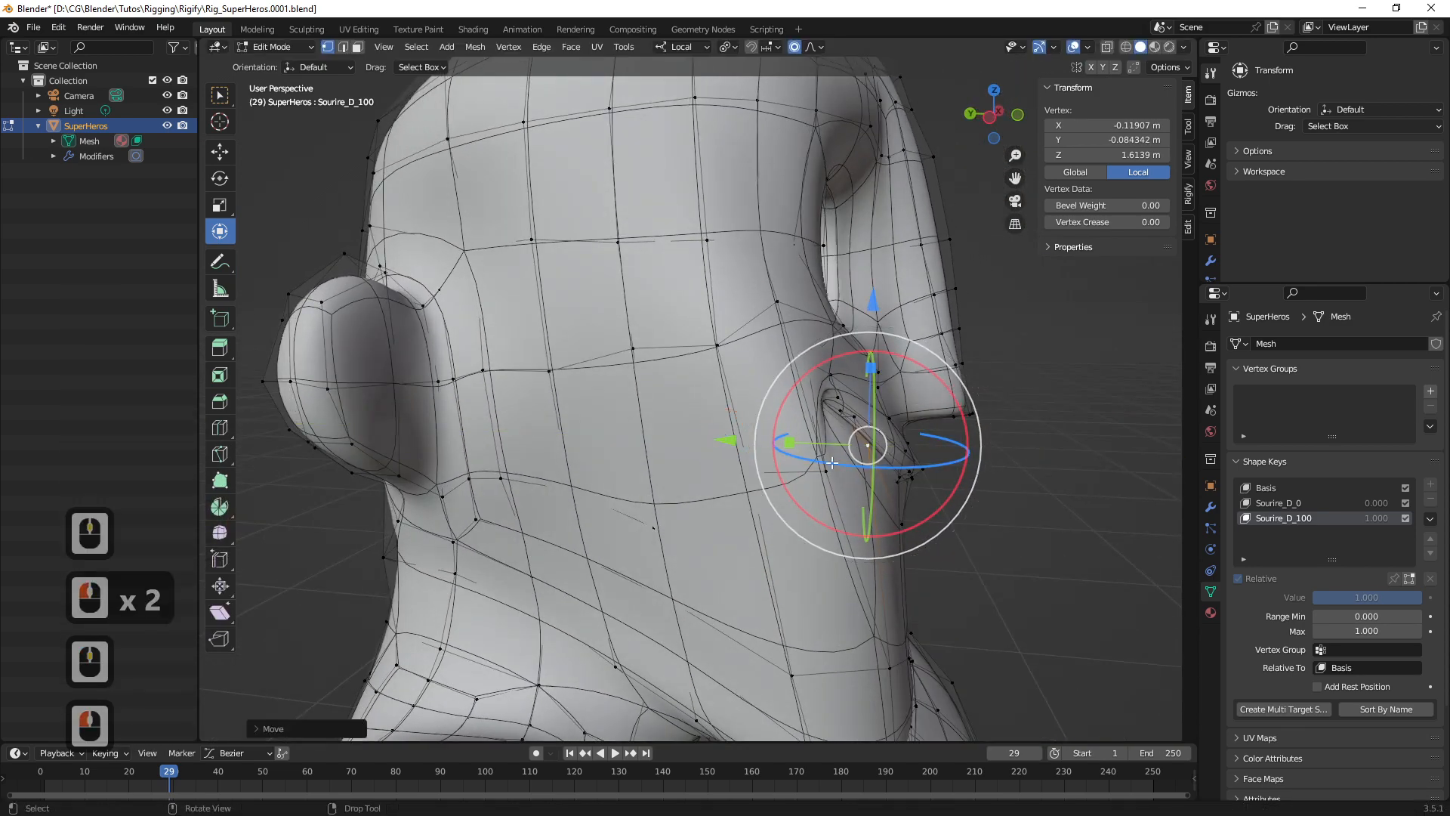
middle_click_drag(733, 437, 870, 492)
left_click(892, 486)
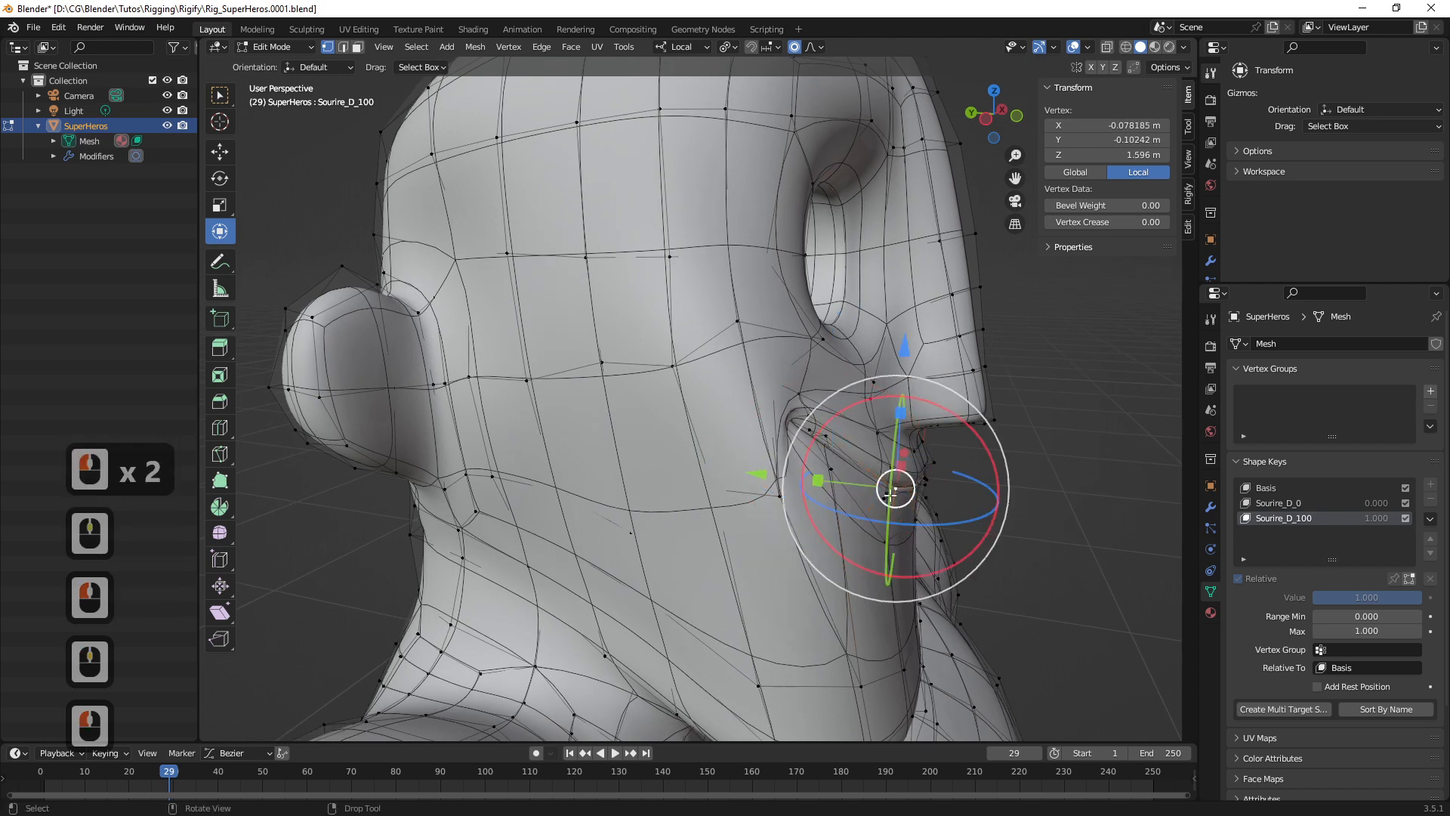
left_click_drag(754, 474, 736, 470)
Move the mouth corner vertex back along local Y and return to Object Mode
middle_click_drag(737, 470, 669, 429, "ctrl")
left_click(785, 428)
left_click_drag(666, 421, 646, 421)
middle_click_drag(646, 421, 748, 498)
middle_click_drag(748, 499, 798, 456, "shift")
key("Tab")
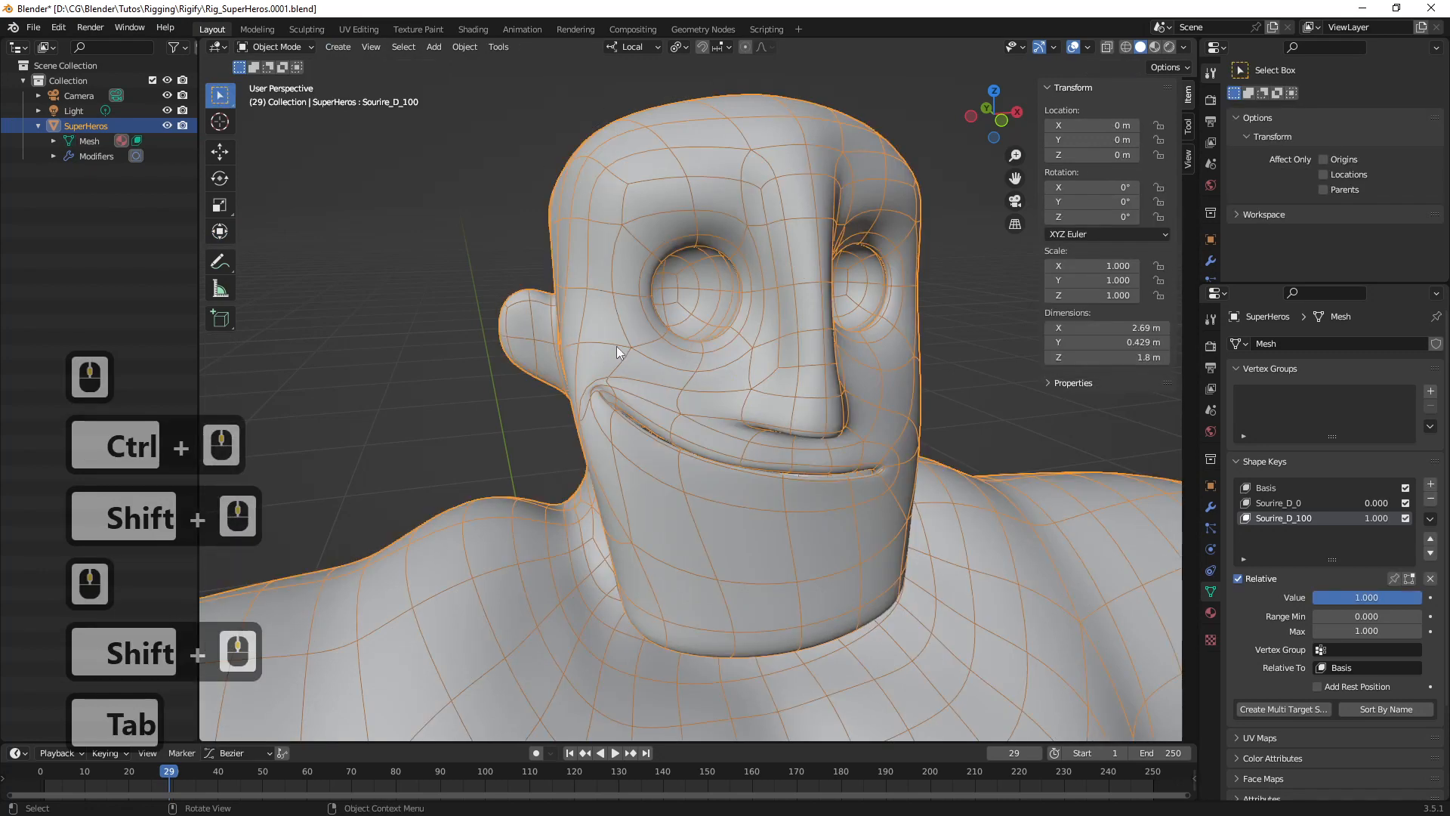
Scrub the Sourire_D_100 shape key down to 0 to preview the transition to the neutral mouth
middle_click_drag(684, 410, 719, 432)
middle_click_drag(719, 433, 725, 414, "shift")
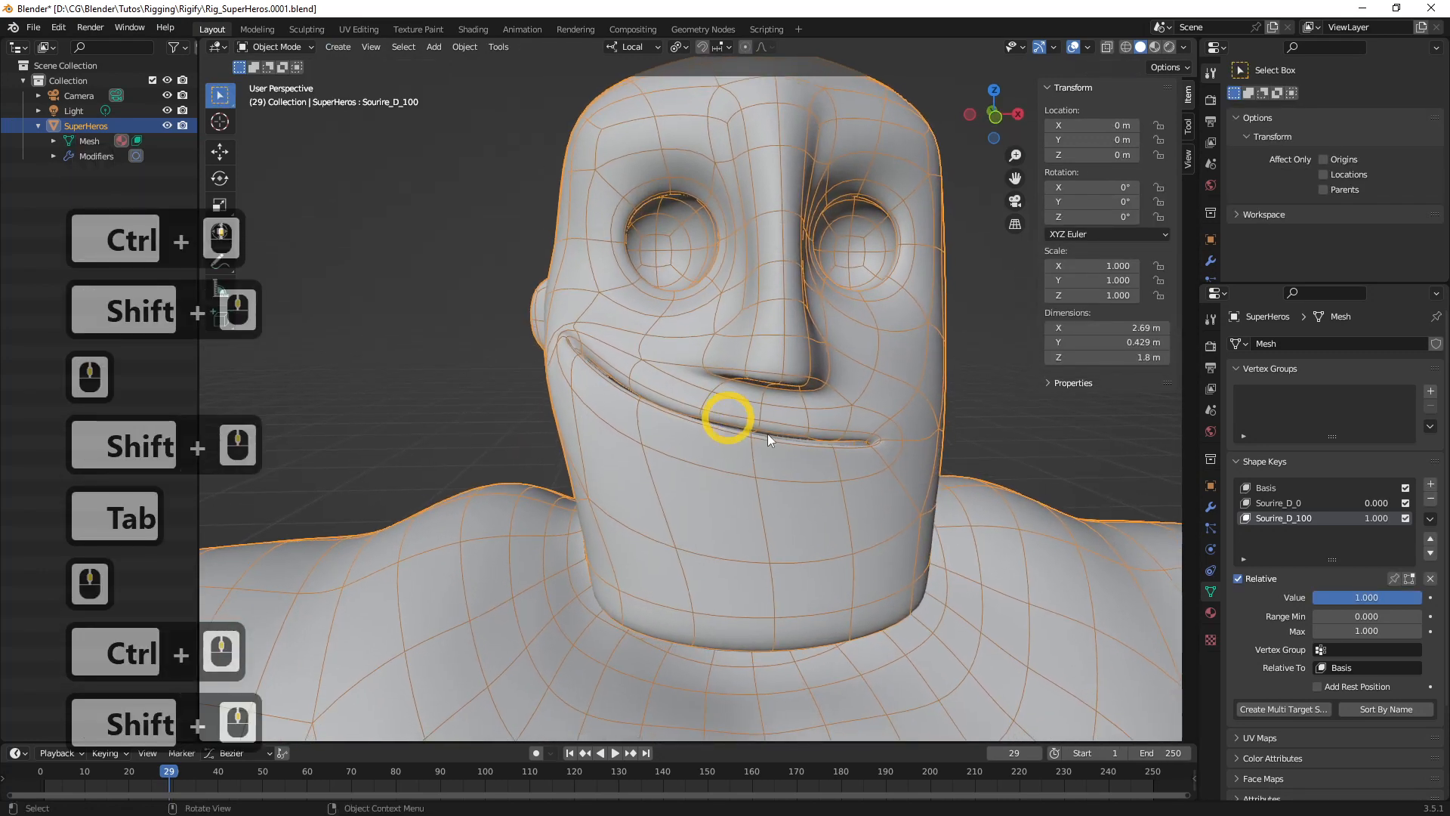
left_click_drag(1389, 601, 1315, 601)
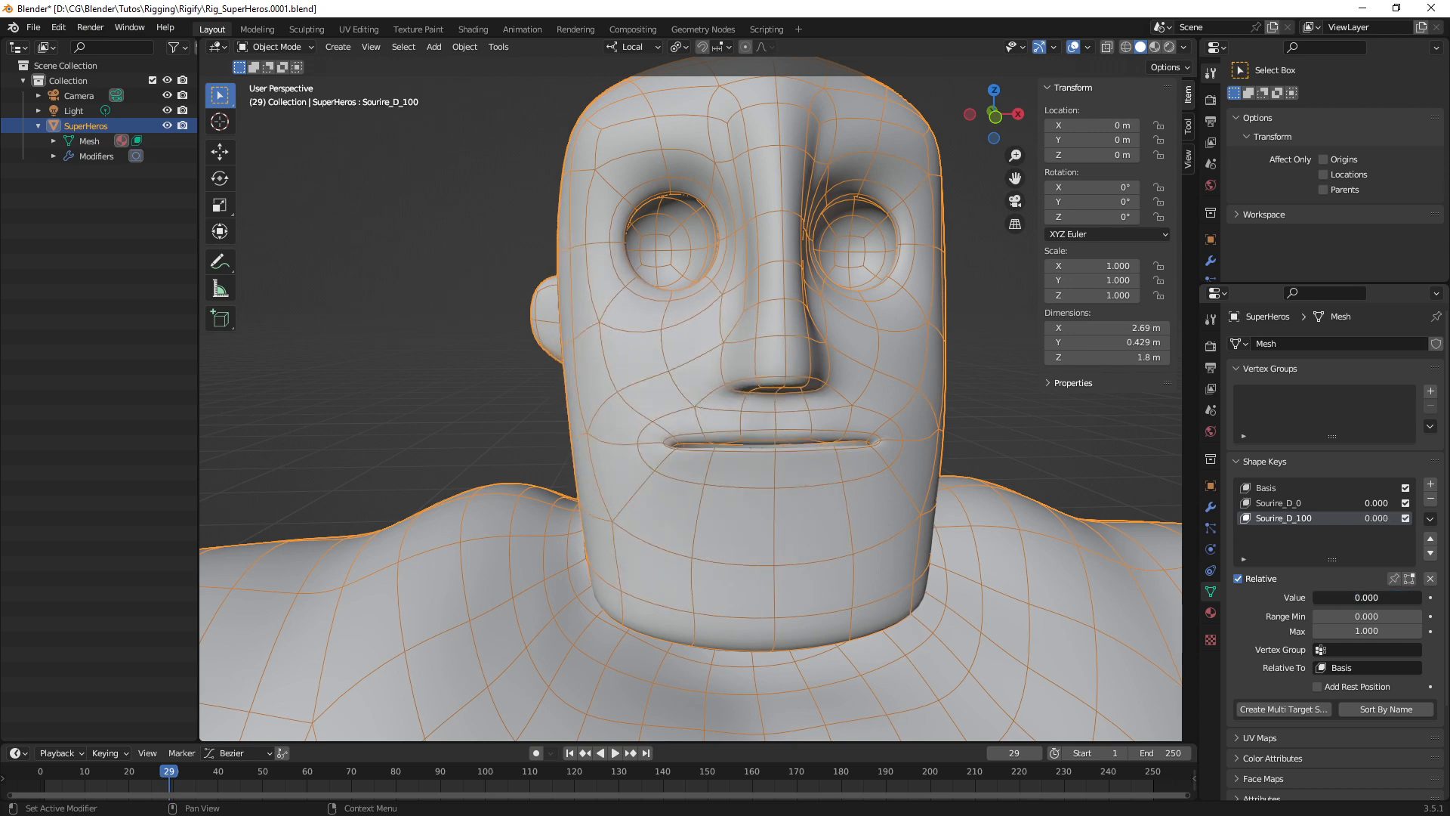
middle_click_drag(721, 438, 750, 471)
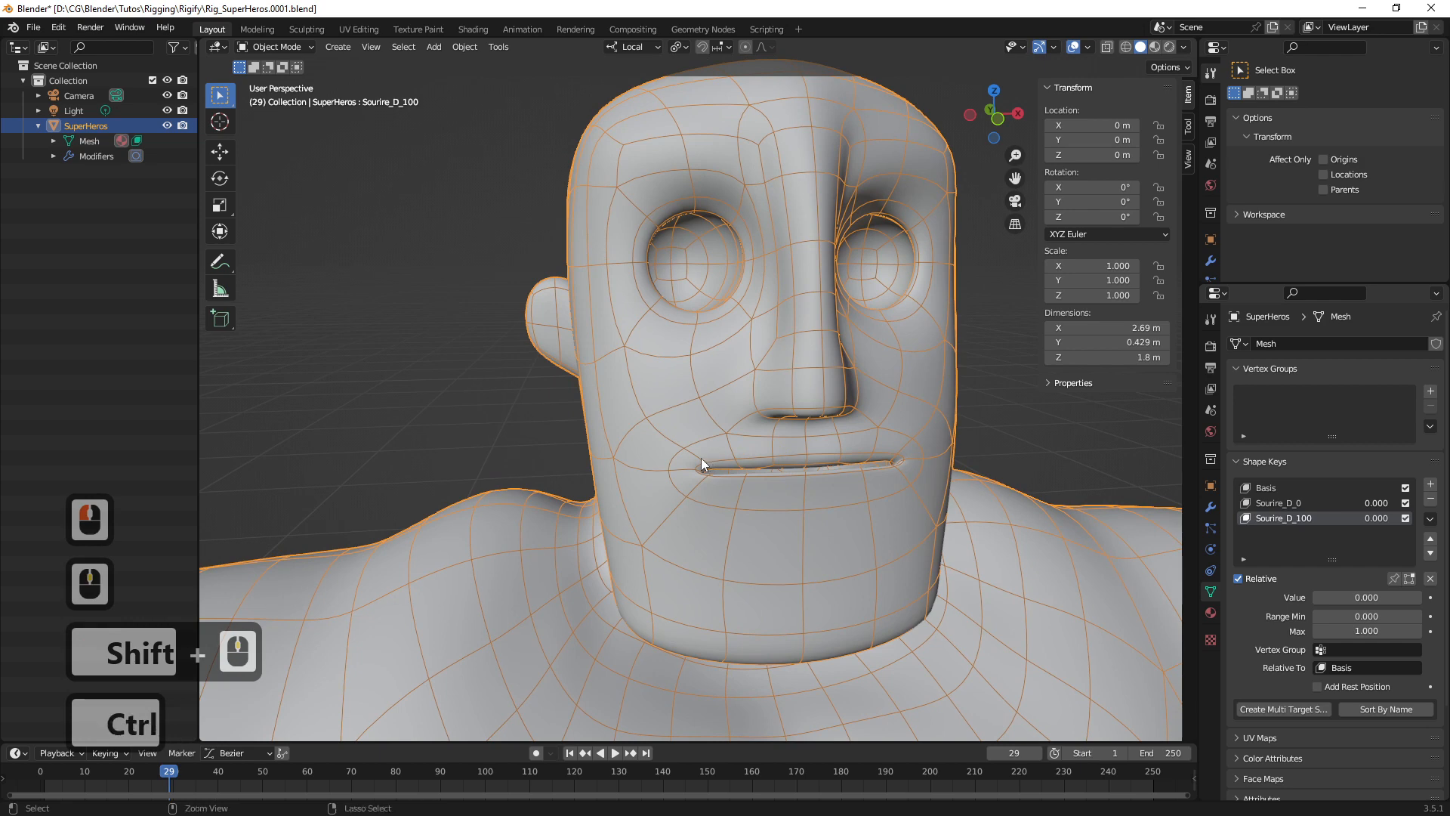
key("ctrl+eacute")
mouse_move(661, 448)
right_mouse_down("ctrl")
mouse_move(599, 380)
mouse_move(663, 430)
right_mouse_up("ctrl")
key("Escape")
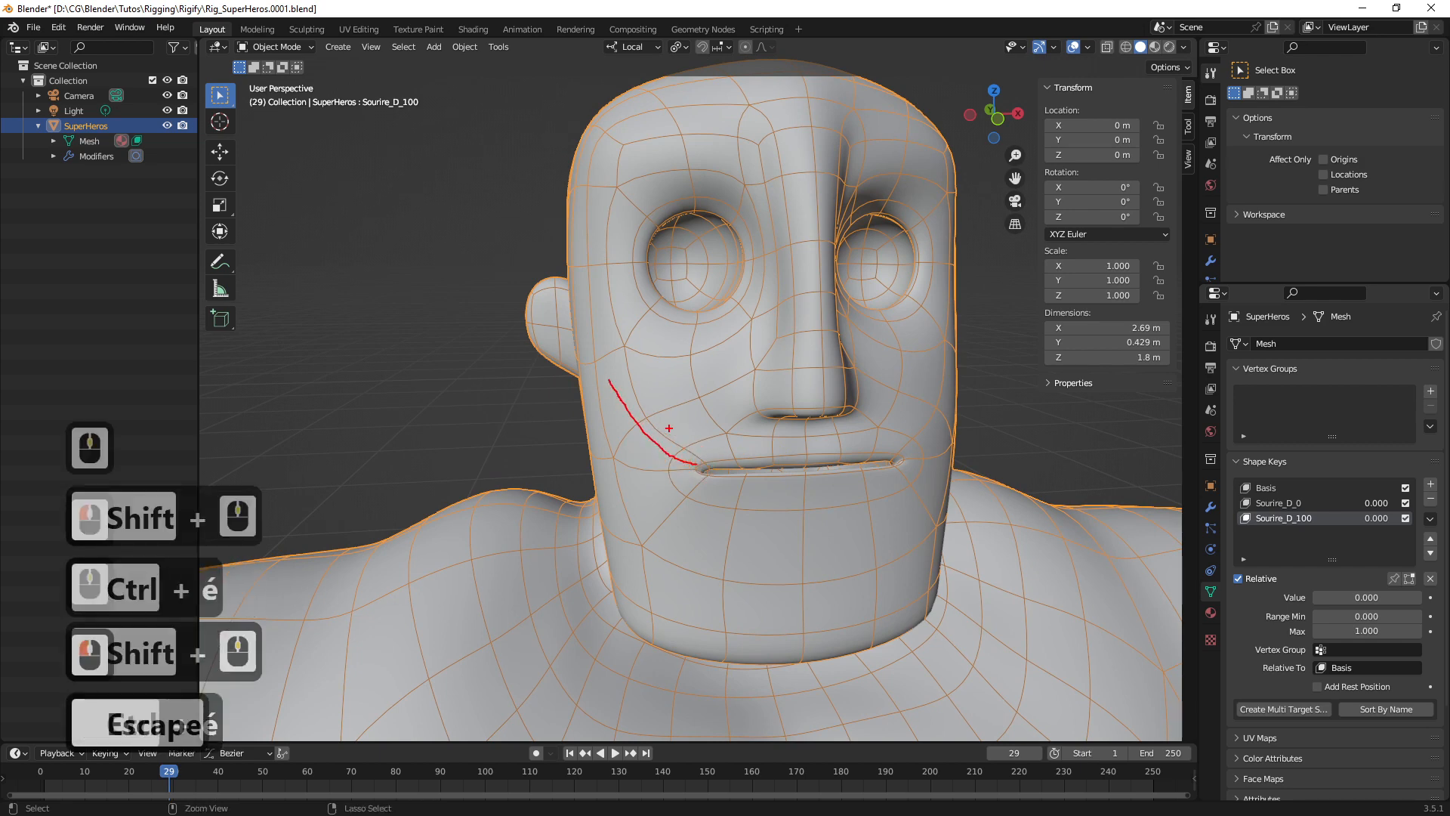
Scrub the Sourire_D_100 value again with a closer view of the mouth corner's path, ending at 0
mouse_move(763, 461)
middle_mouse_down("ctrl")
mouse_move(710, 458)
mouse_move(744, 448)
middle_mouse_up("ctrl")
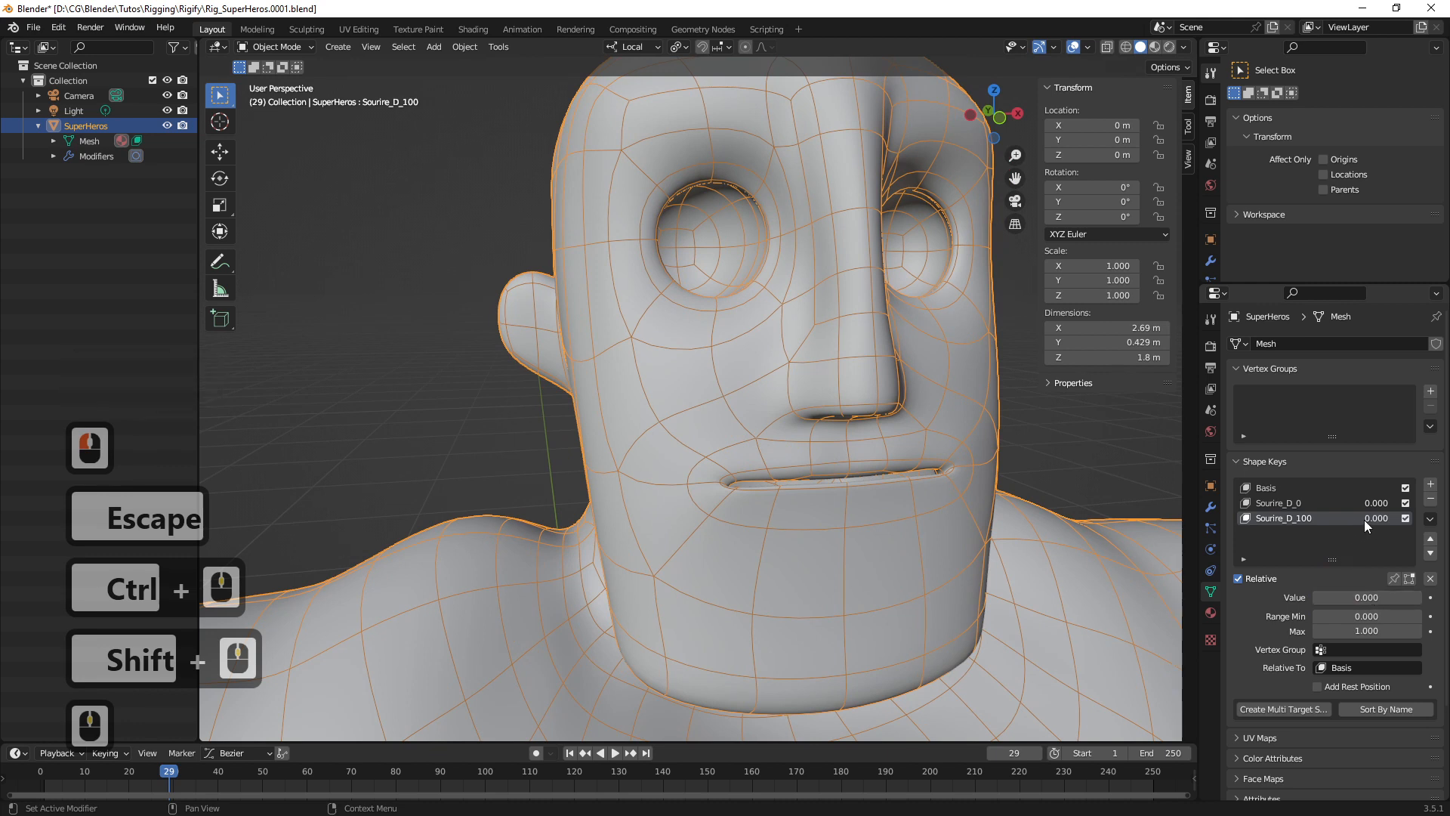
left_click_drag(1358, 597, 1313, 596)
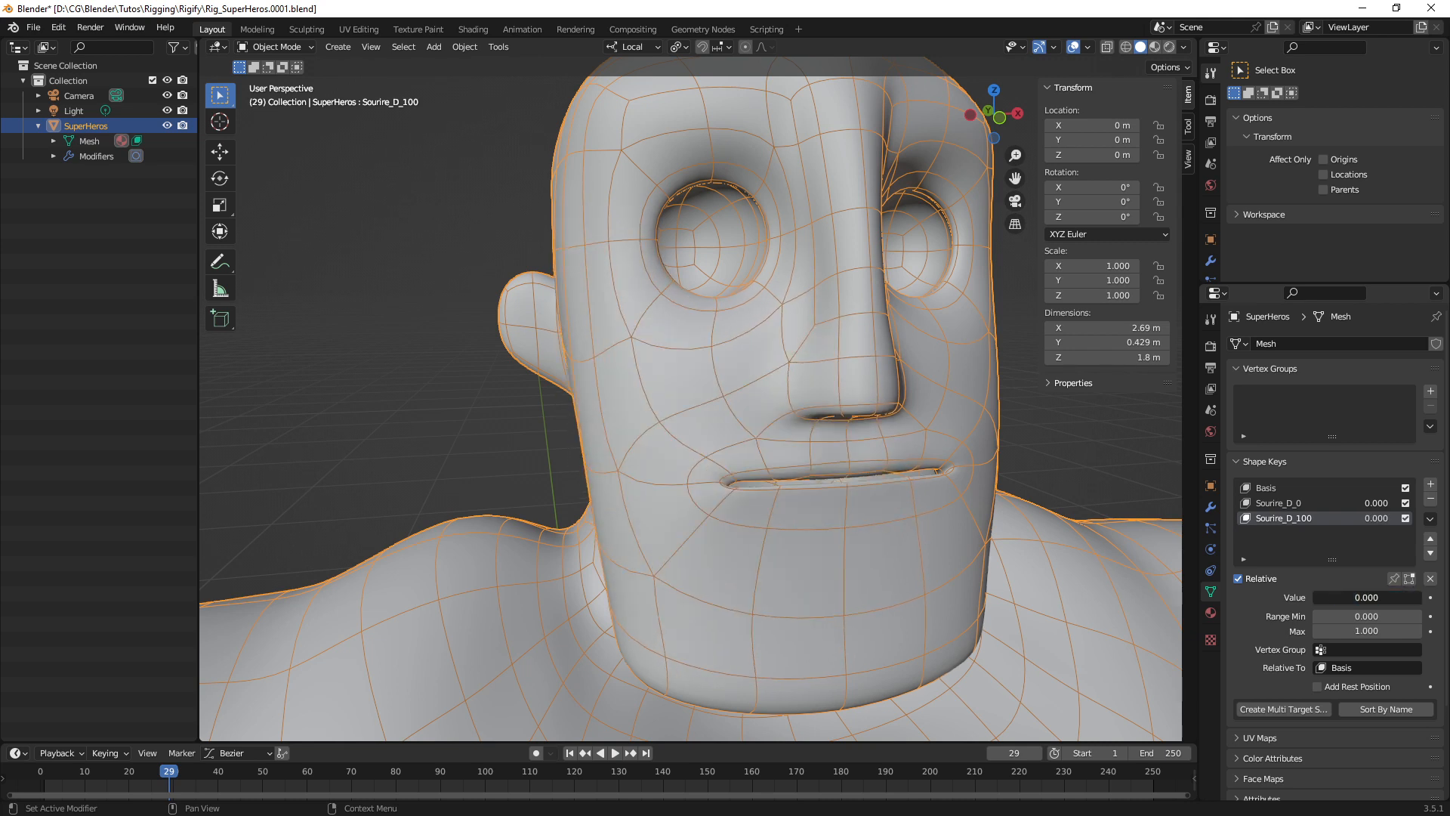
Activate the Annotate tool with Surface as the stroke placement
left_click(219, 264)
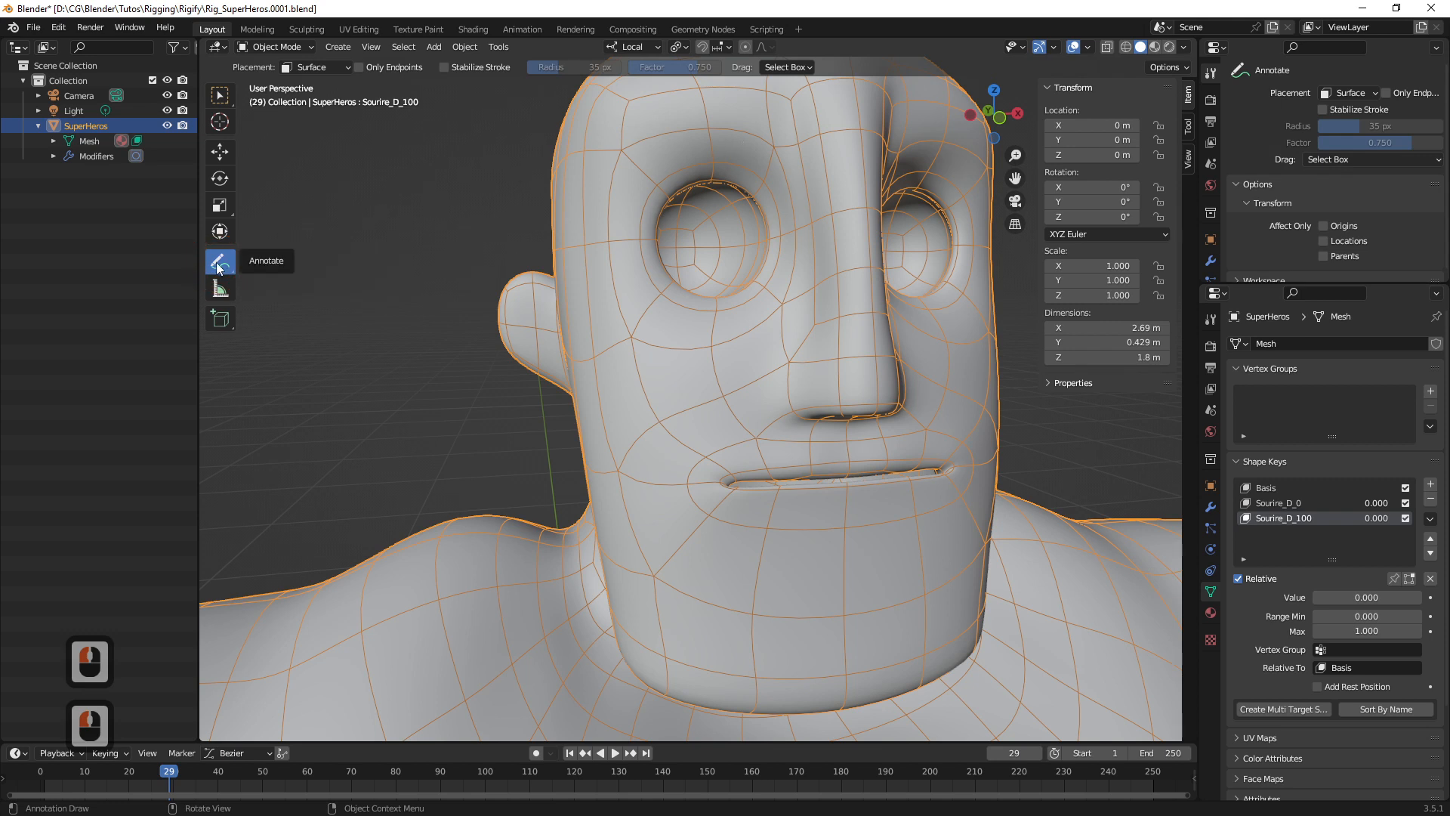
left_click(658, 47)
left_click(604, 46)
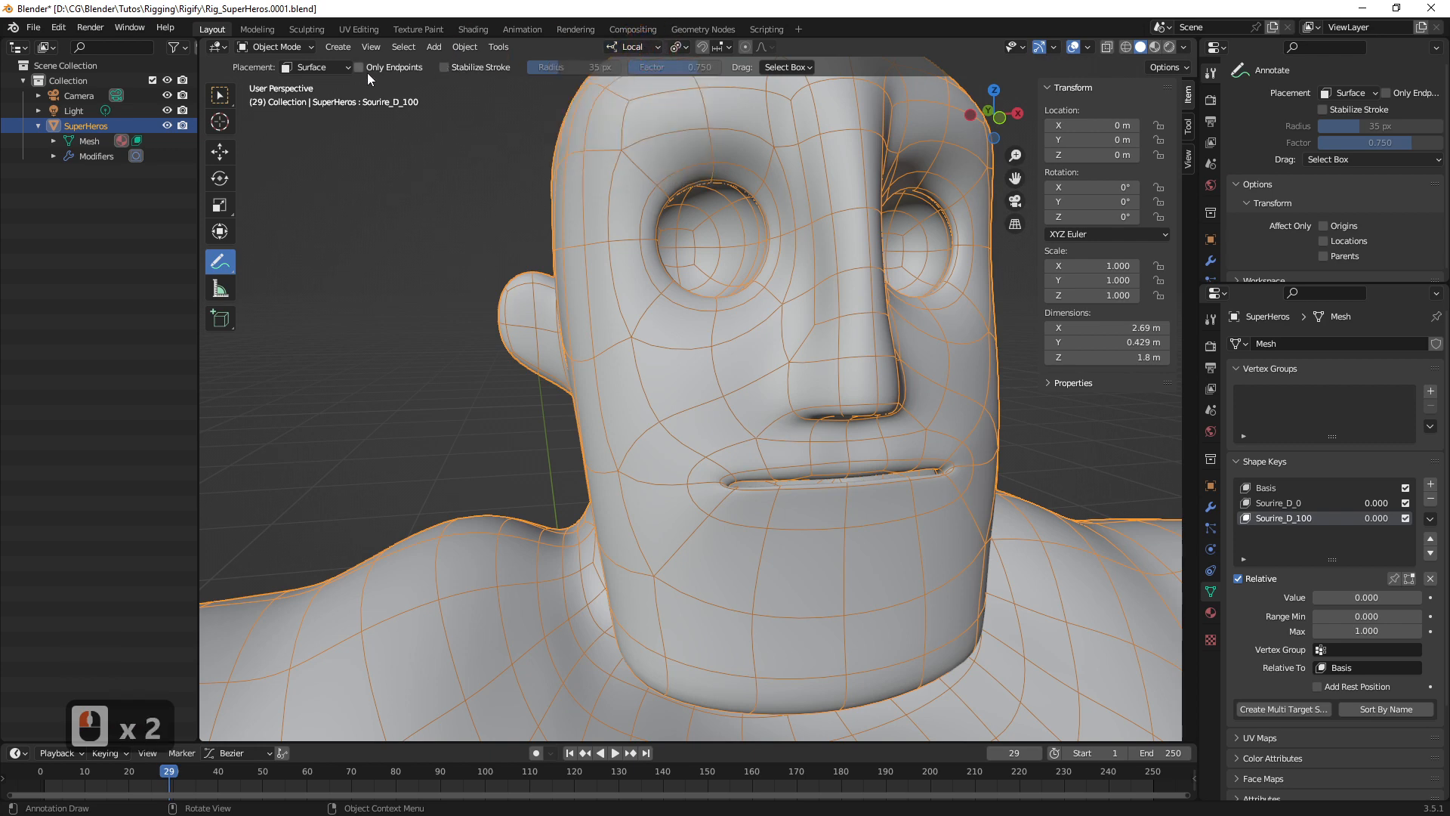
left_click(344, 67)
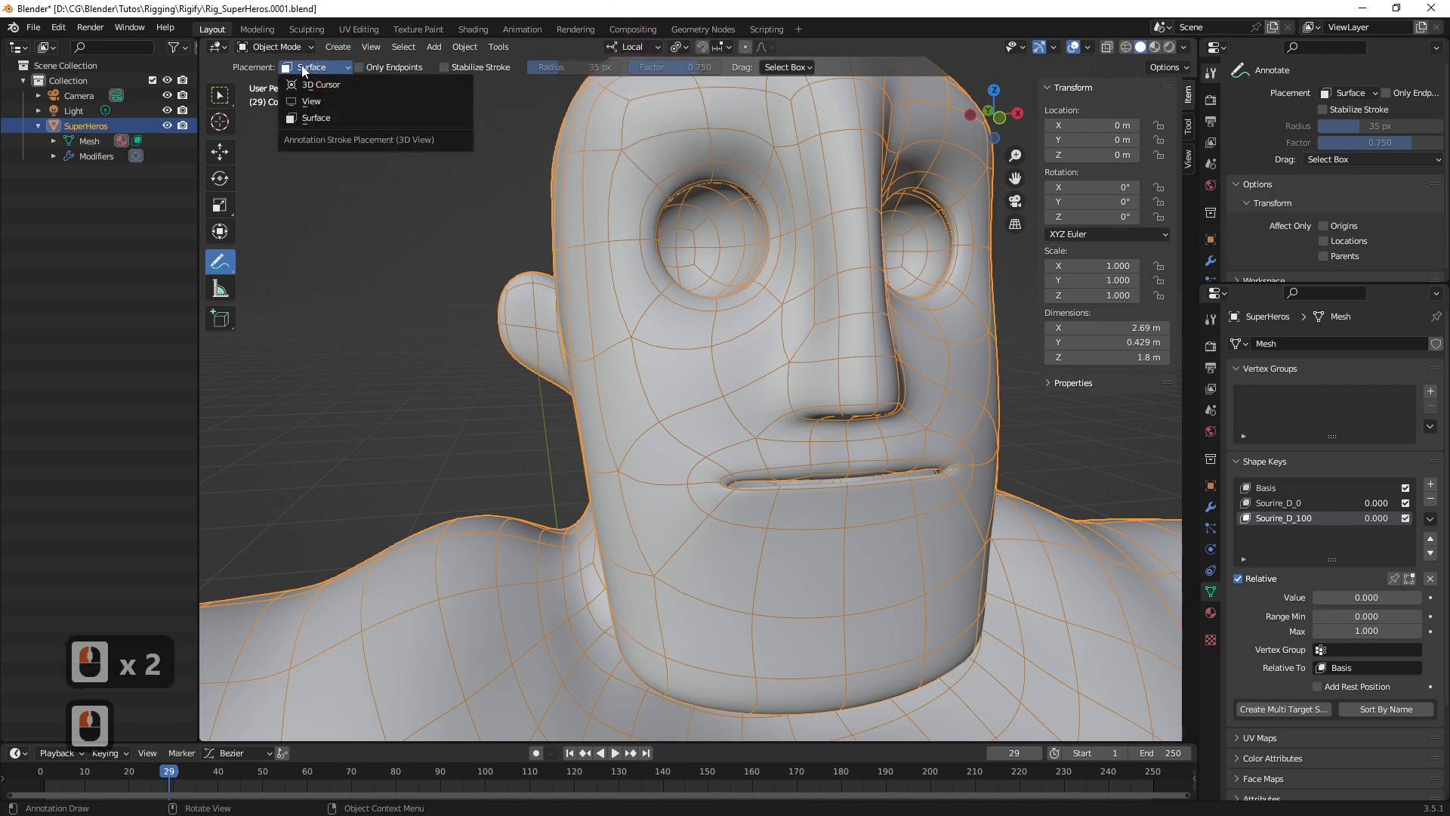
key("ctrl+ampersand")
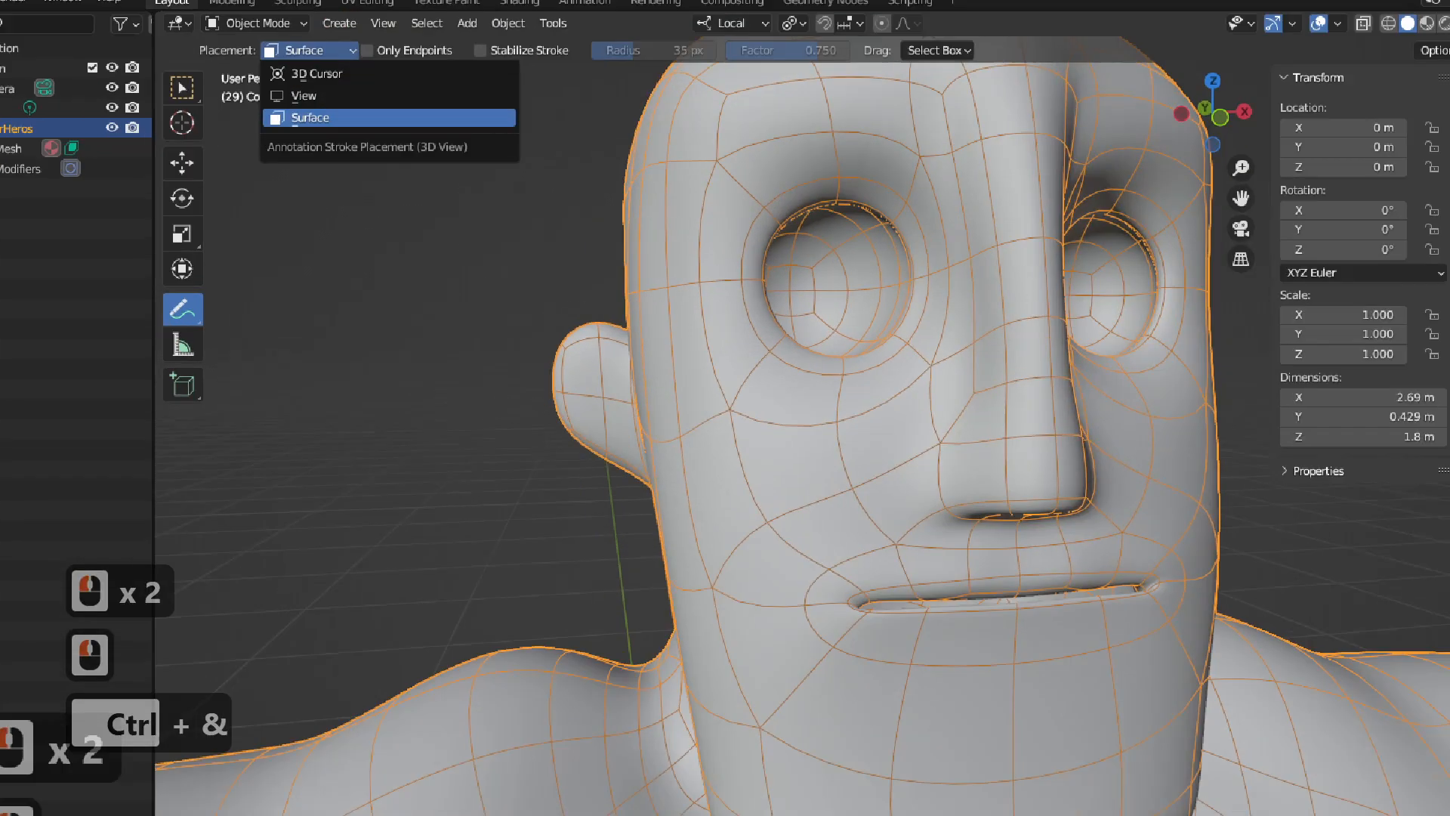
left_click_drag(261, 95, 382, 132)
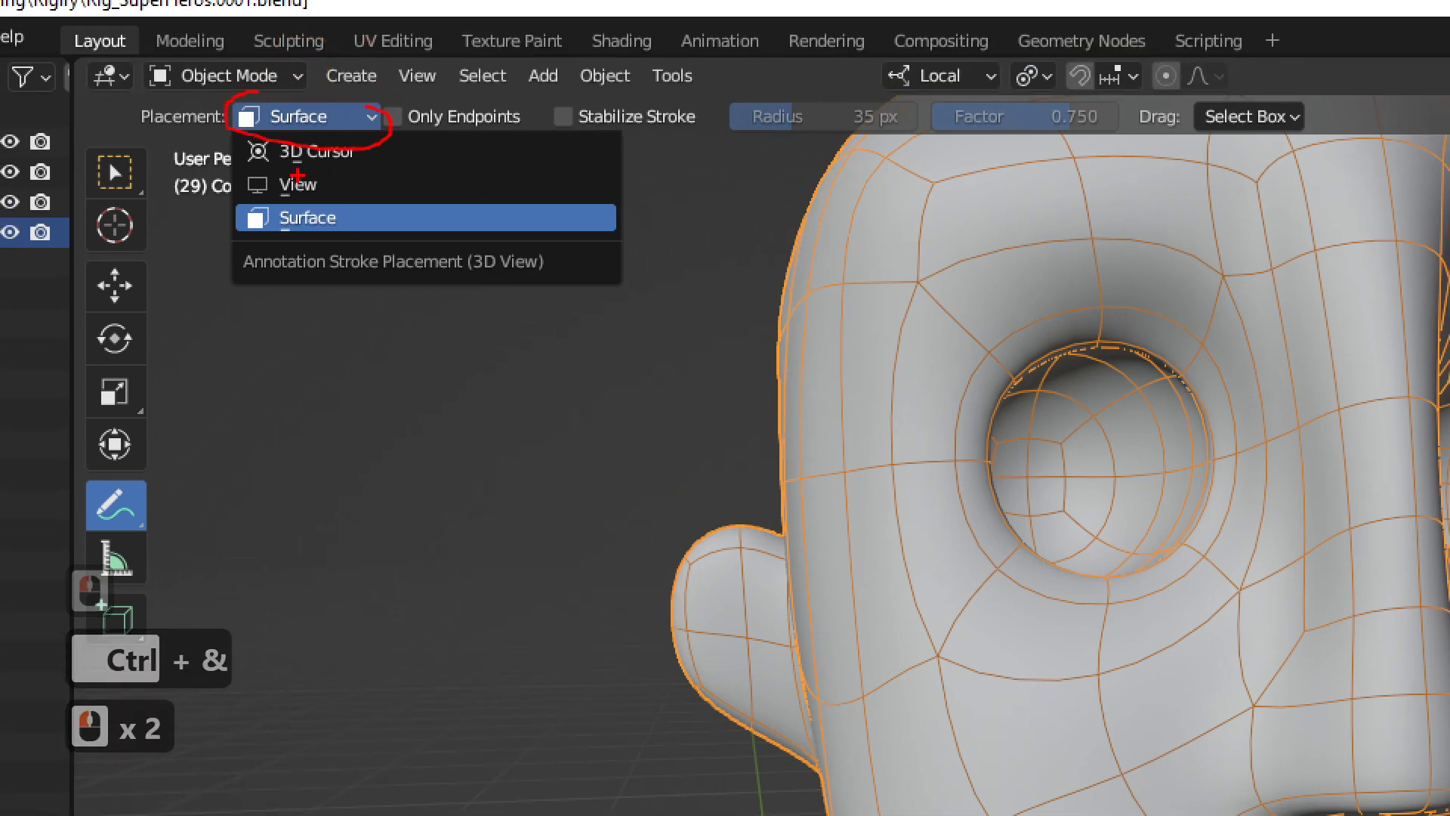
left_click_drag(275, 229, 363, 234)
key("Escape")
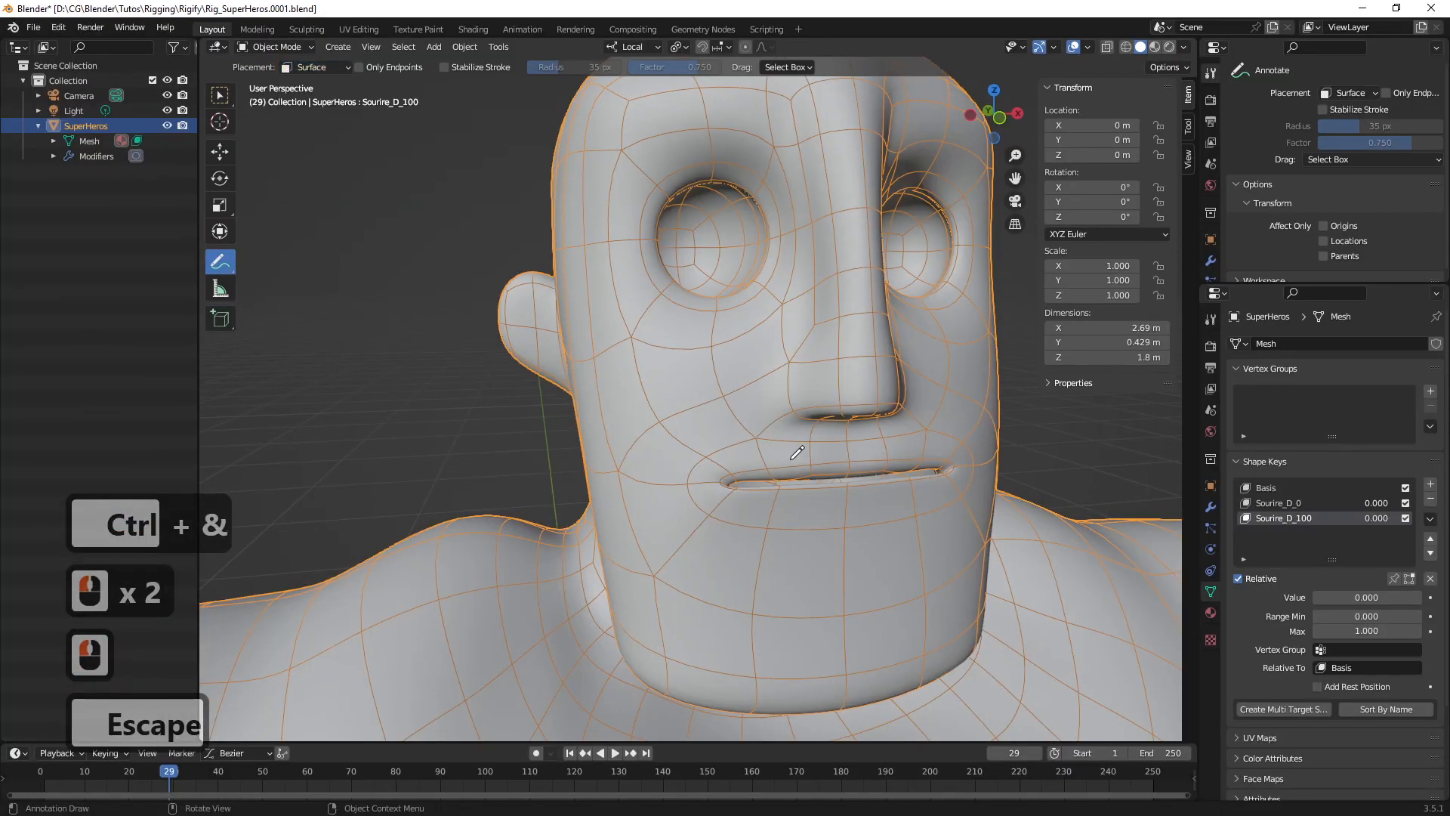
Draw an annotation curve over the cheek from the mouth corner up toward the ear, then return to the Select Box tool
left_click_drag(727, 479, 604, 383)
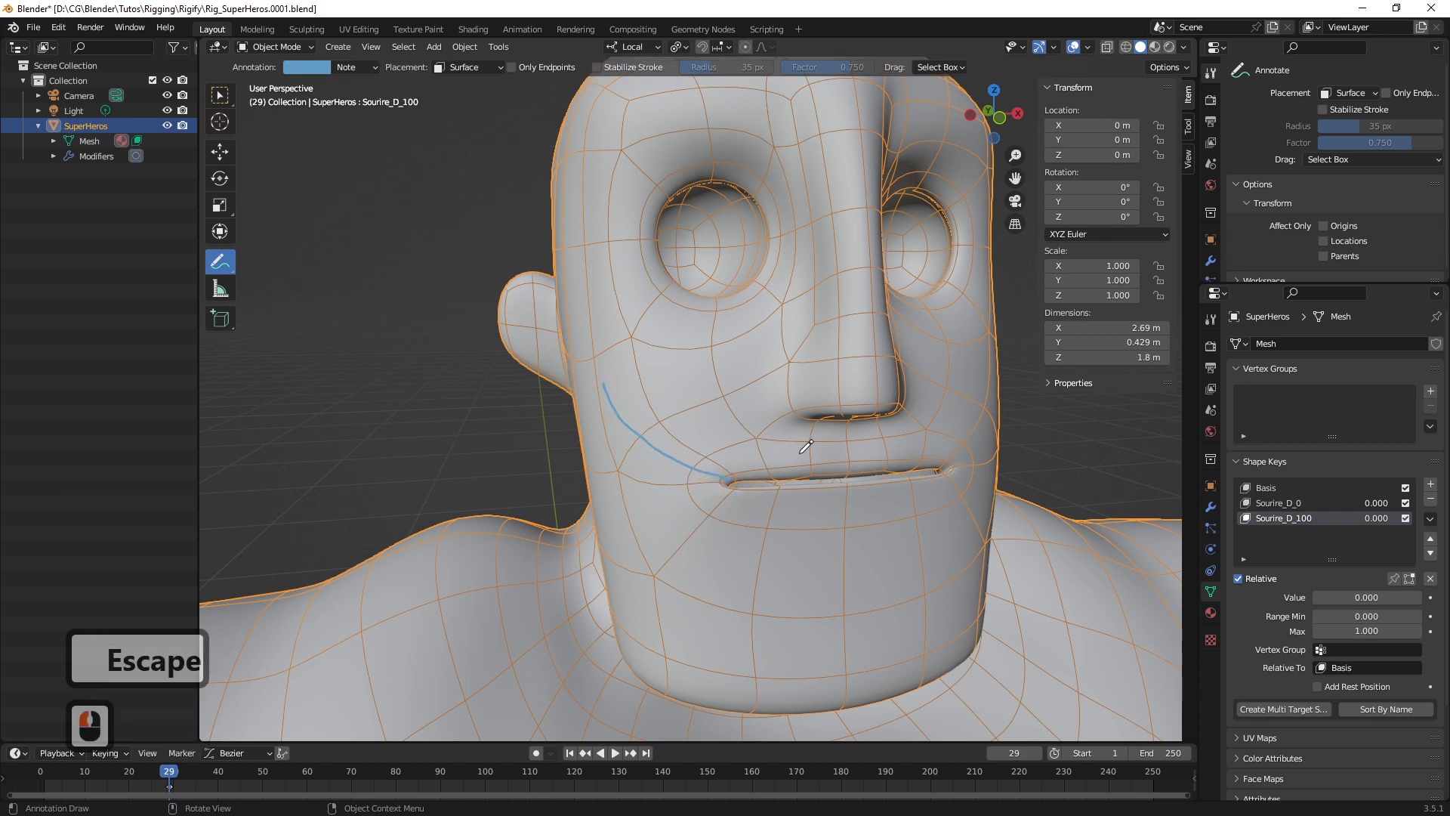
middle_click_drag(837, 452, 613, 398)
left_click(218, 96)
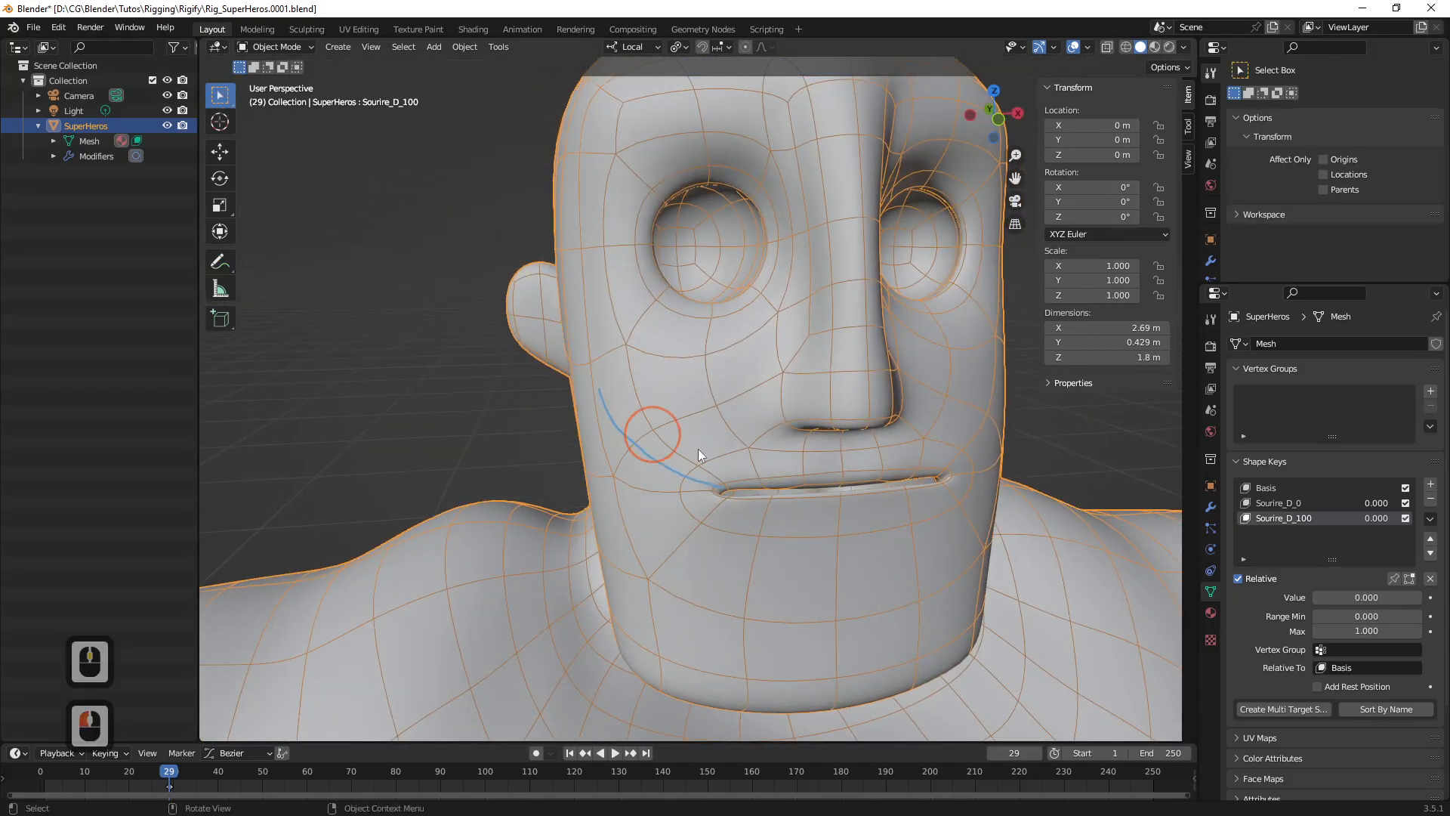
Scrub the Sourire_D_100 value to compare the mouth corner's path with the annotated curve, ending at 0
mouse_move(1318, 597)
left_mouse_down()
mouse_move(1416, 596)
mouse_move(1315, 597)
left_mouse_up()
middle_click_drag(880, 476, 735, 446)
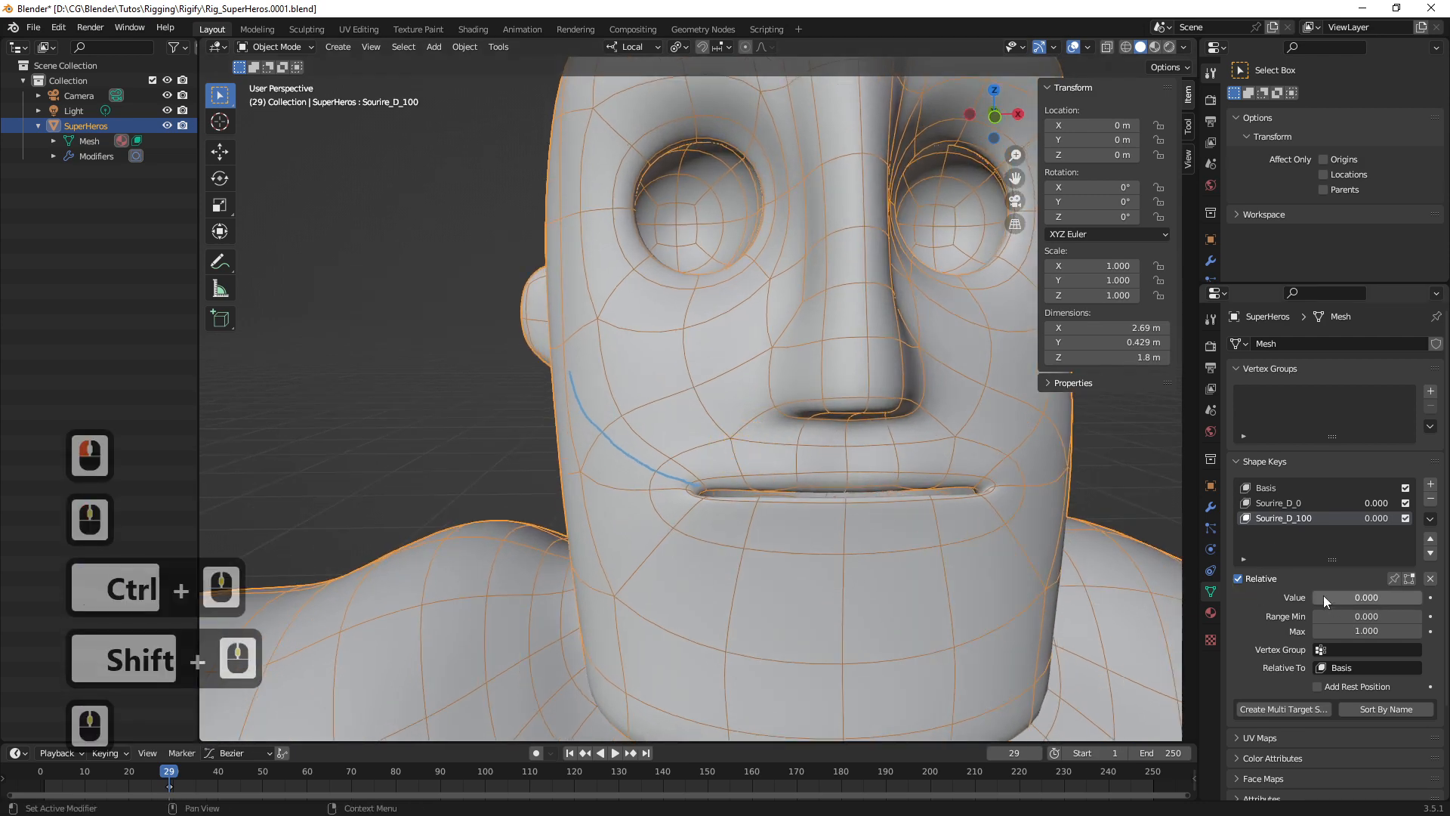
mouse_move(1323, 596)
left_mouse_down()
mouse_move(1421, 597)
mouse_move(1314, 596)
left_mouse_up()
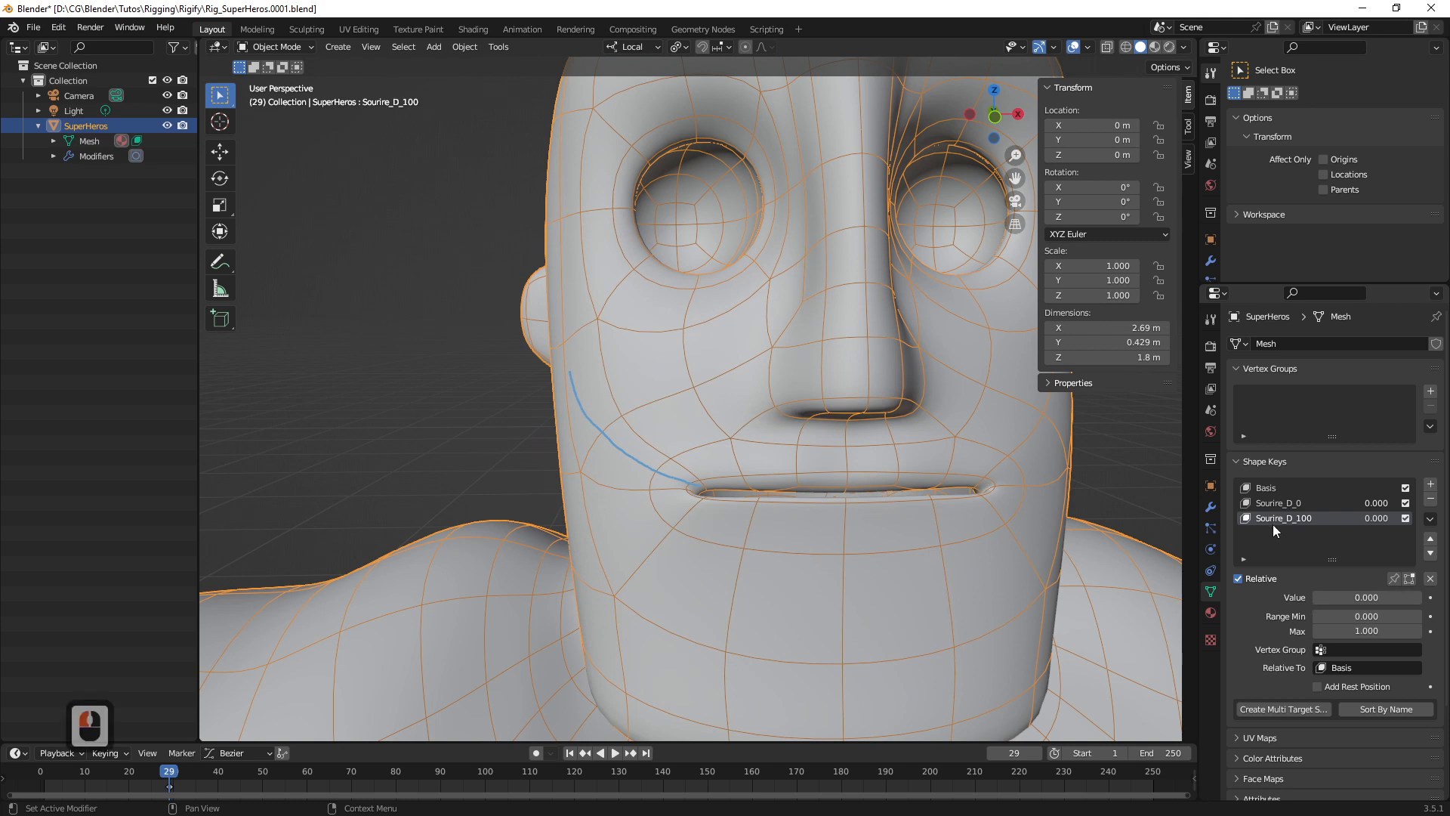
left_click(1284, 504)
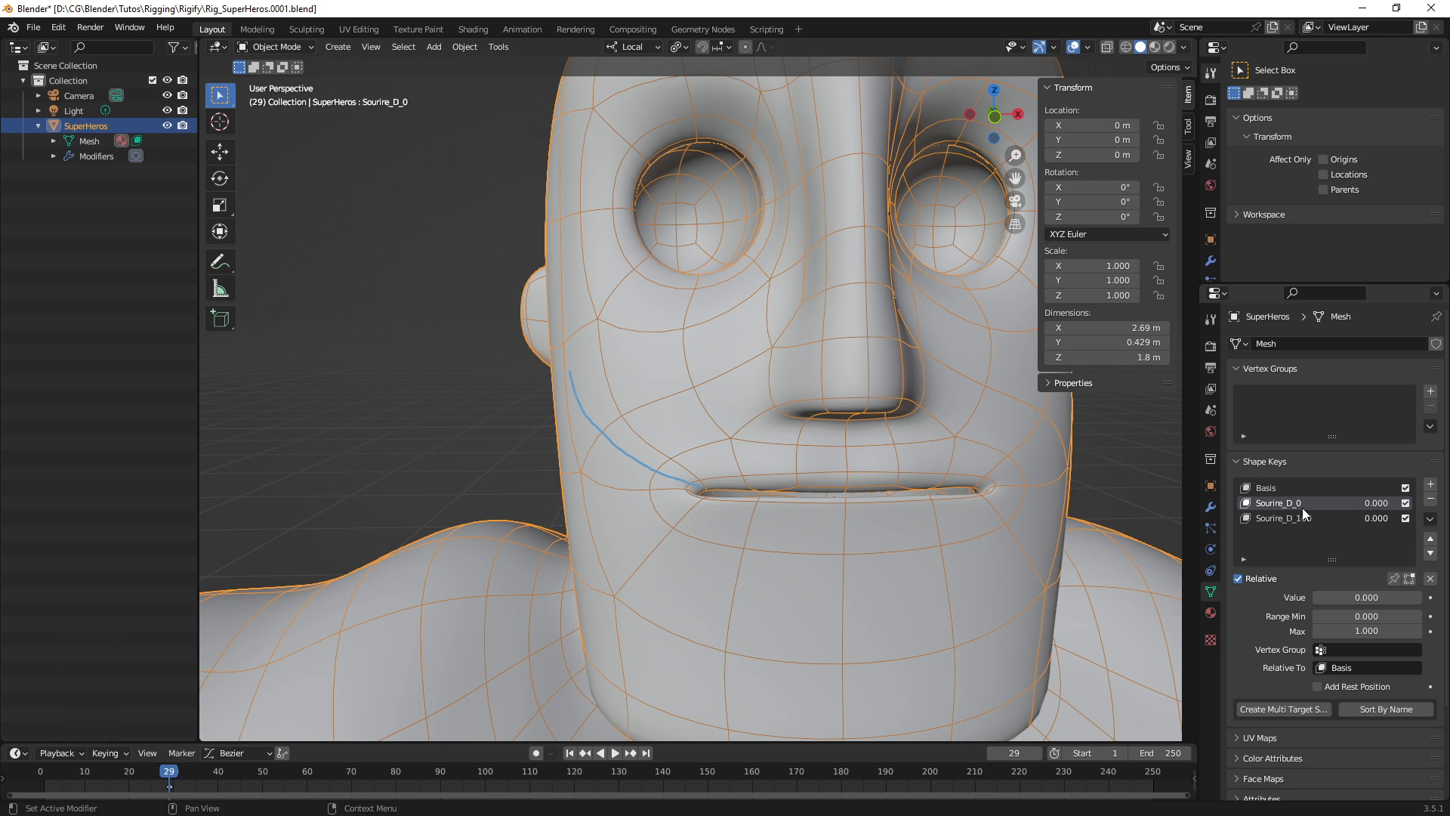
left_click(1432, 521)
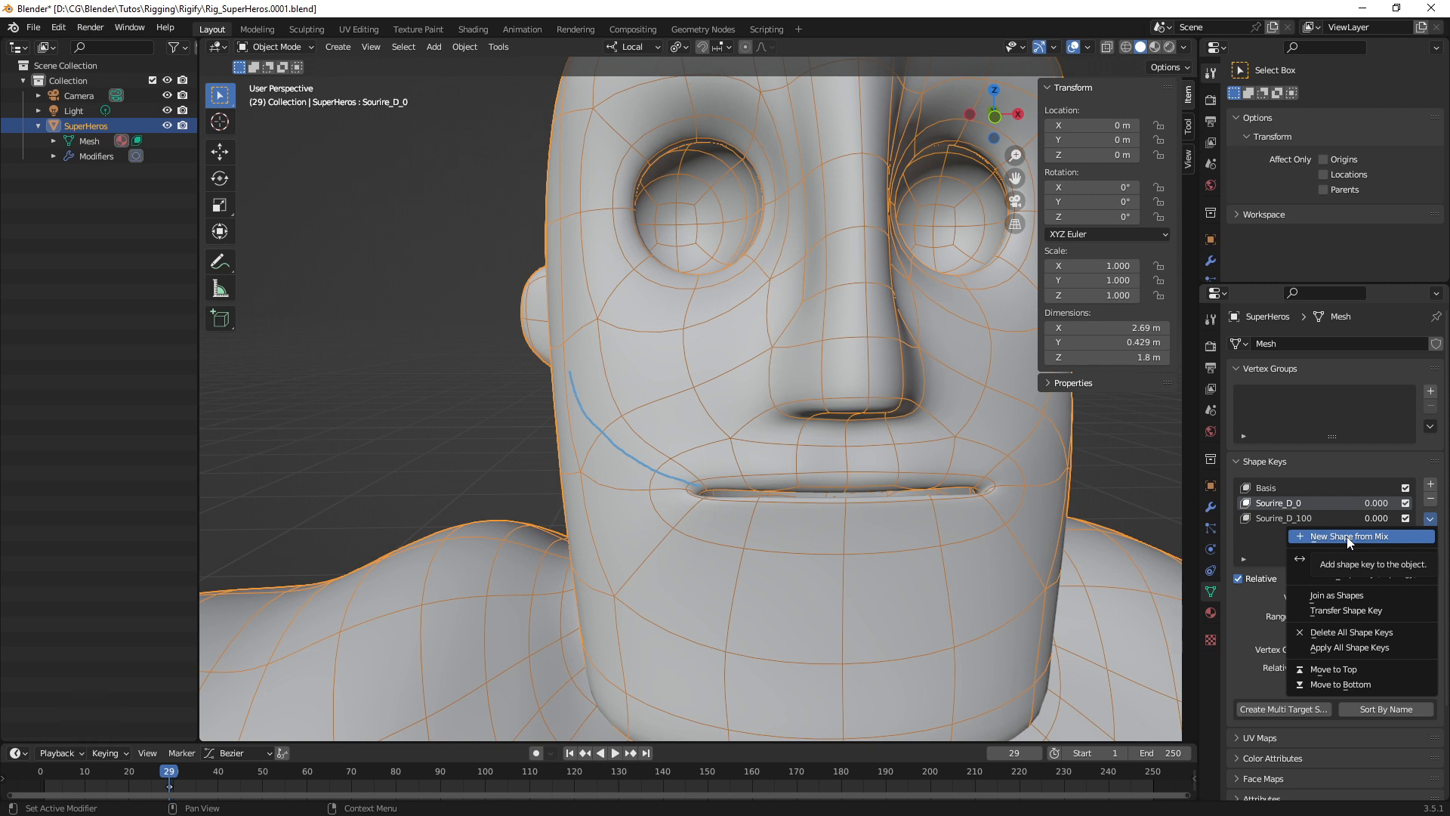
left_click(1265, 537)
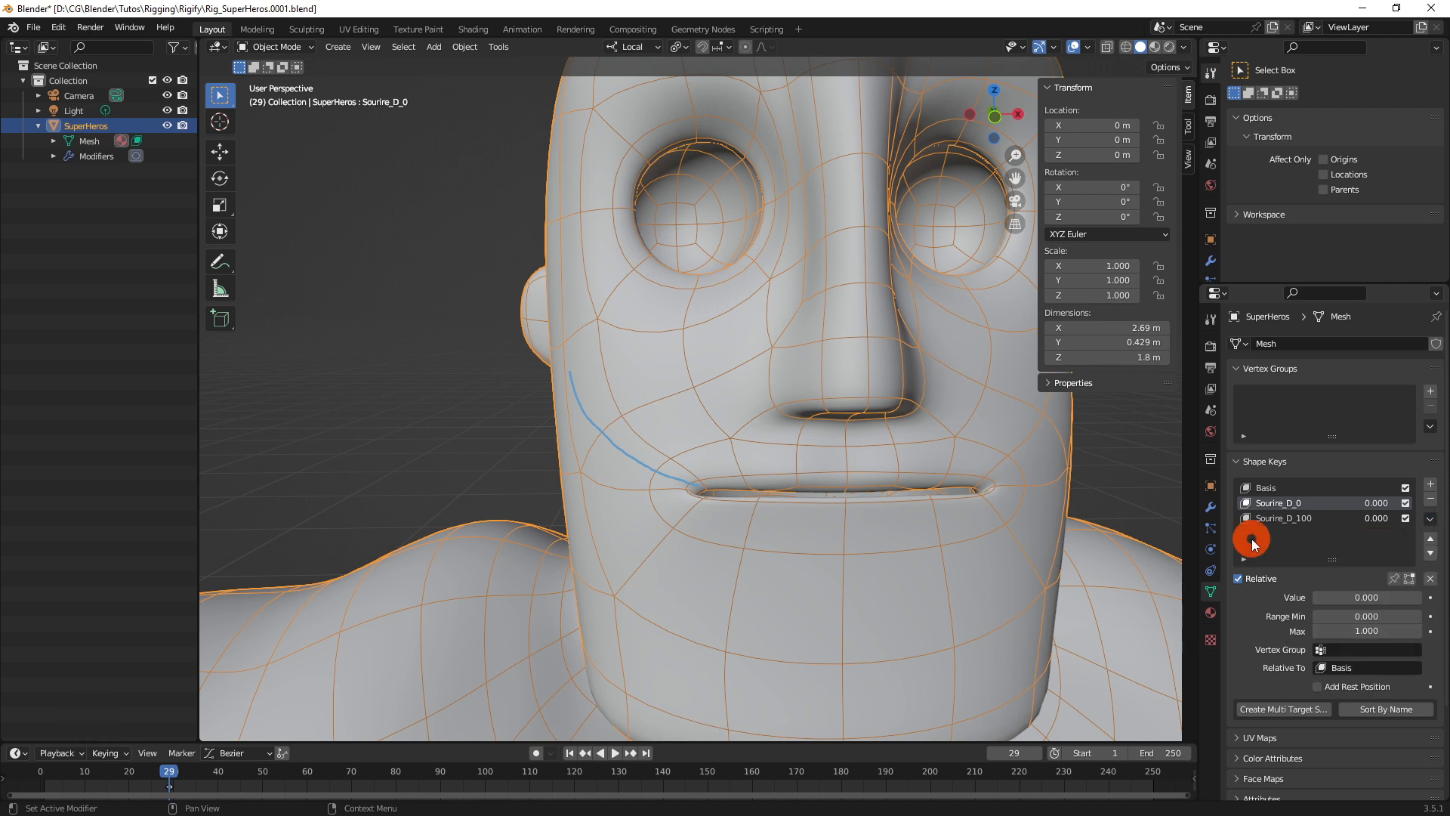
Raise the Sourire_D_100 value to about 0.544 and create a new shape key from the current mix
left_click(1295, 518)
left_click_drag(1340, 596, 1409, 596)
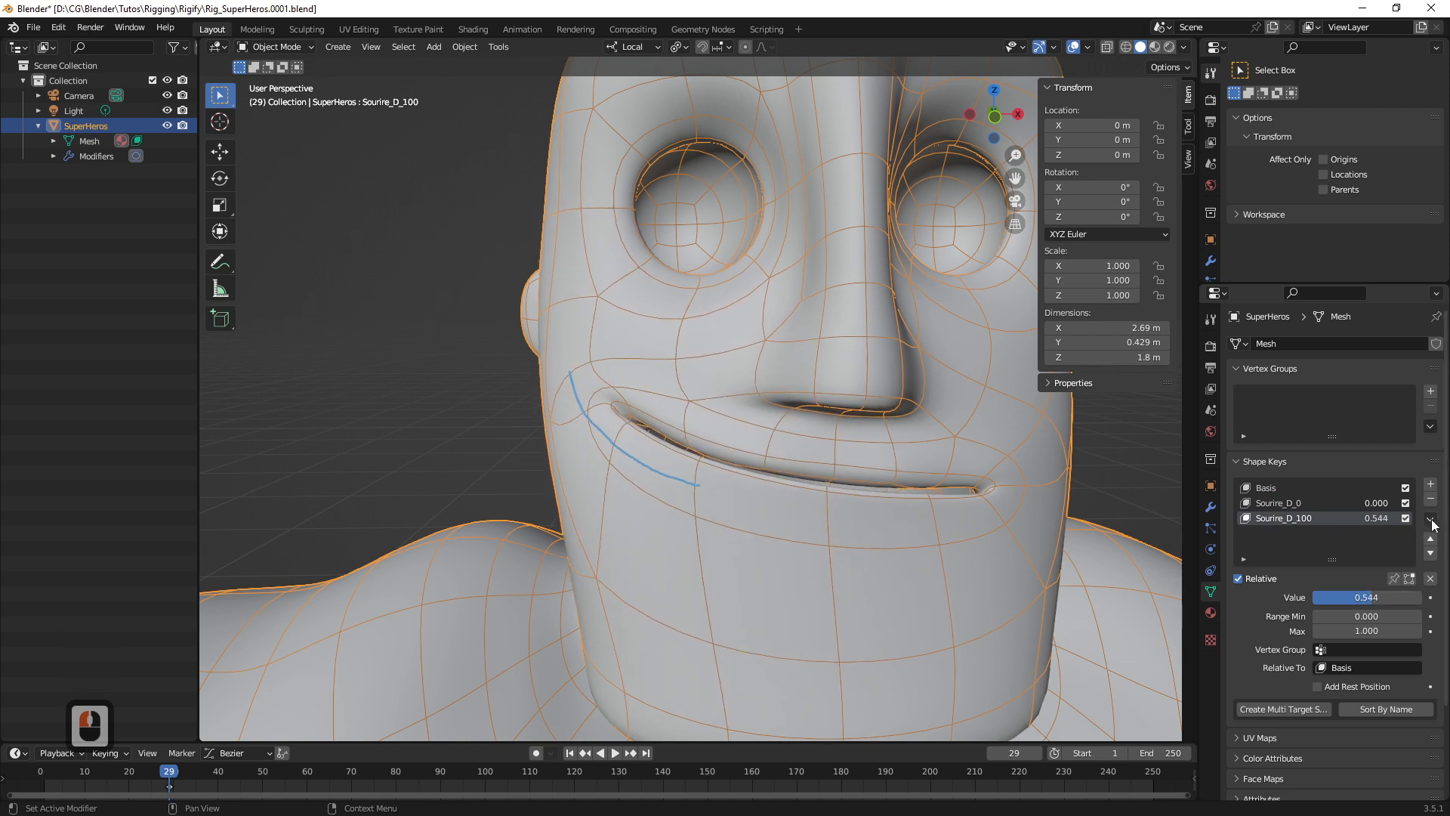
left_click(1430, 519)
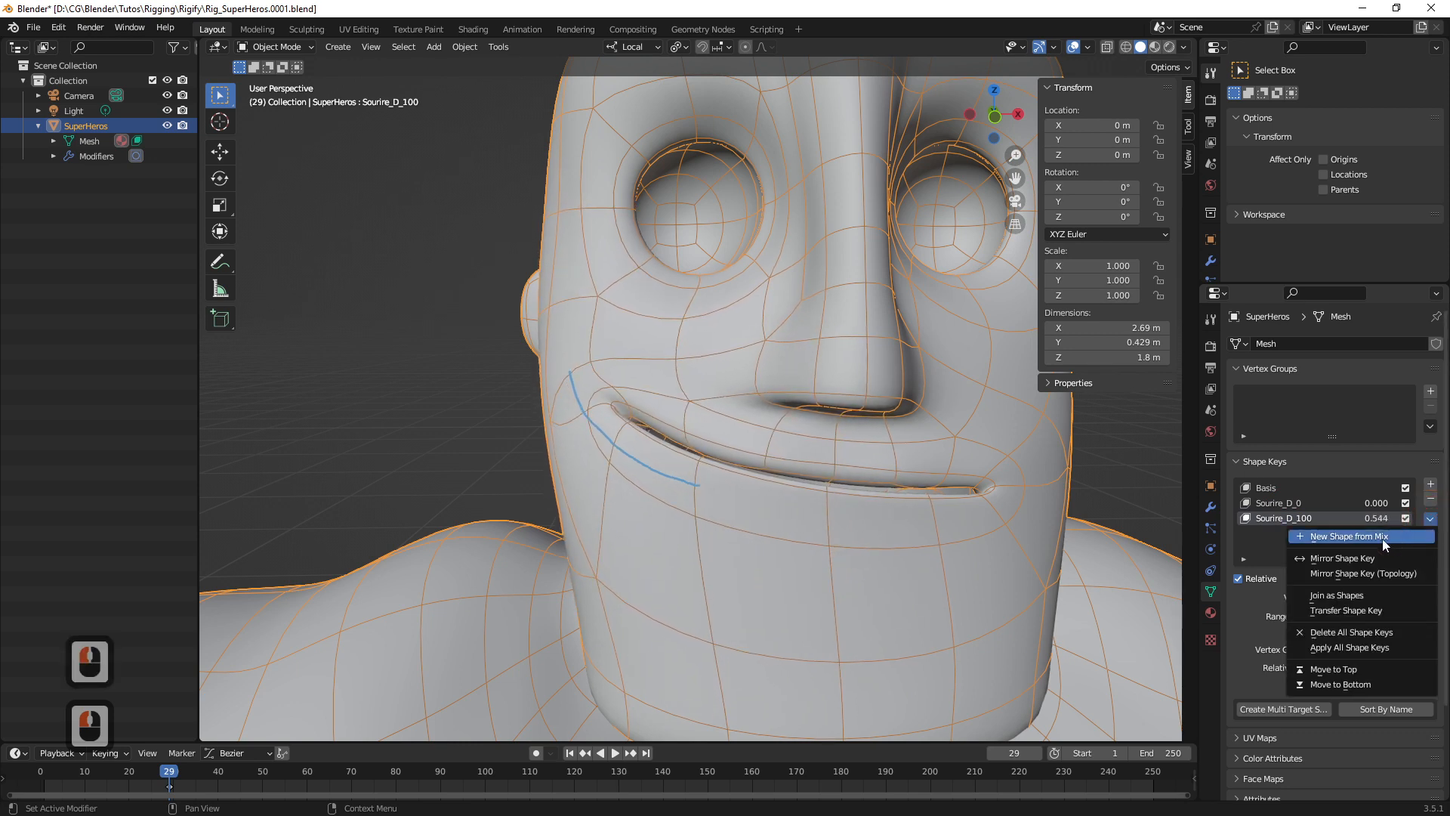
left_click(1345, 536)
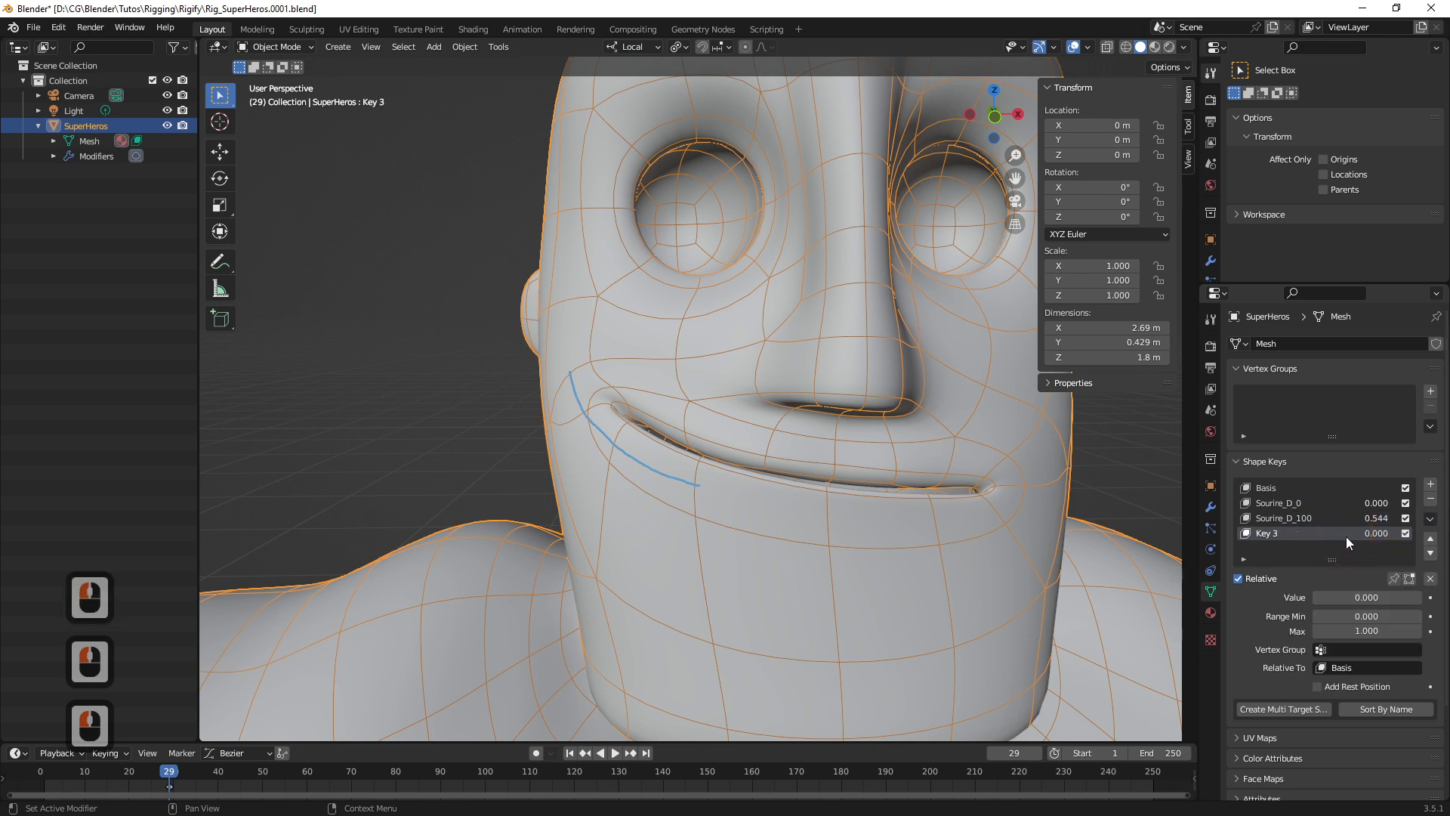
Rename the new mixed shape key as Sourire_D_50
double_click(1276, 533)
type("S")
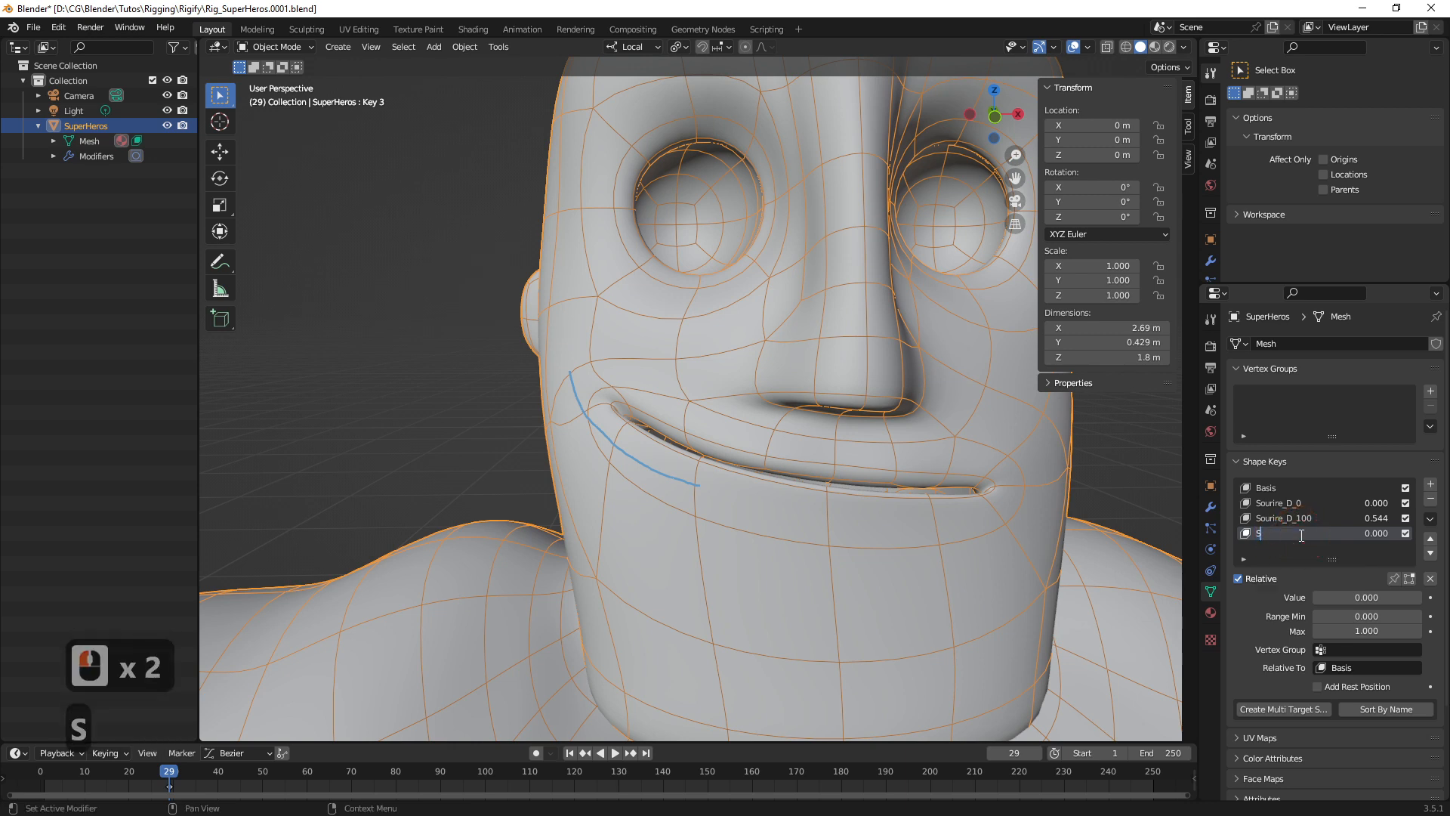
type("ourire")
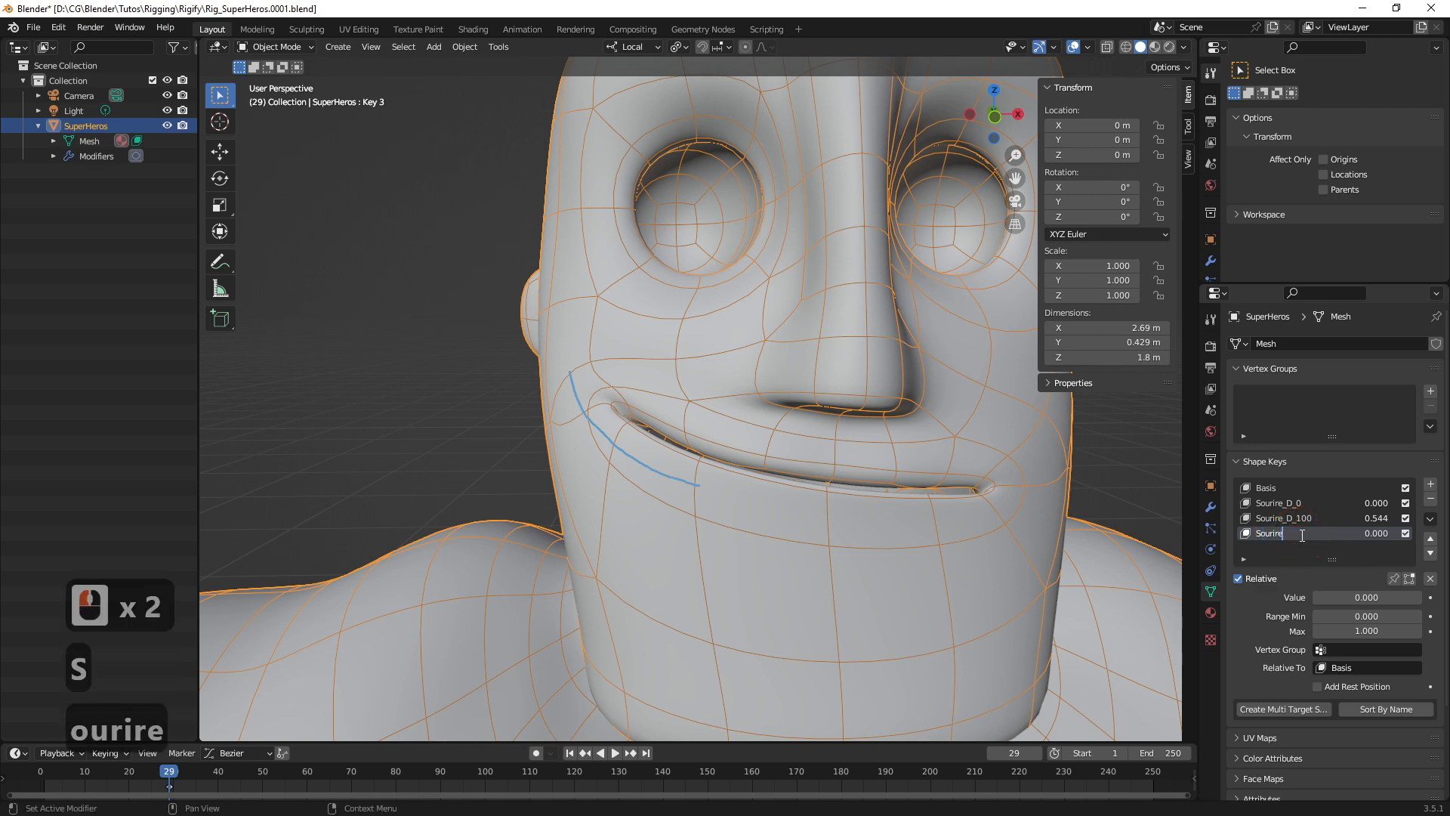
type("è")
key("BackSpace")
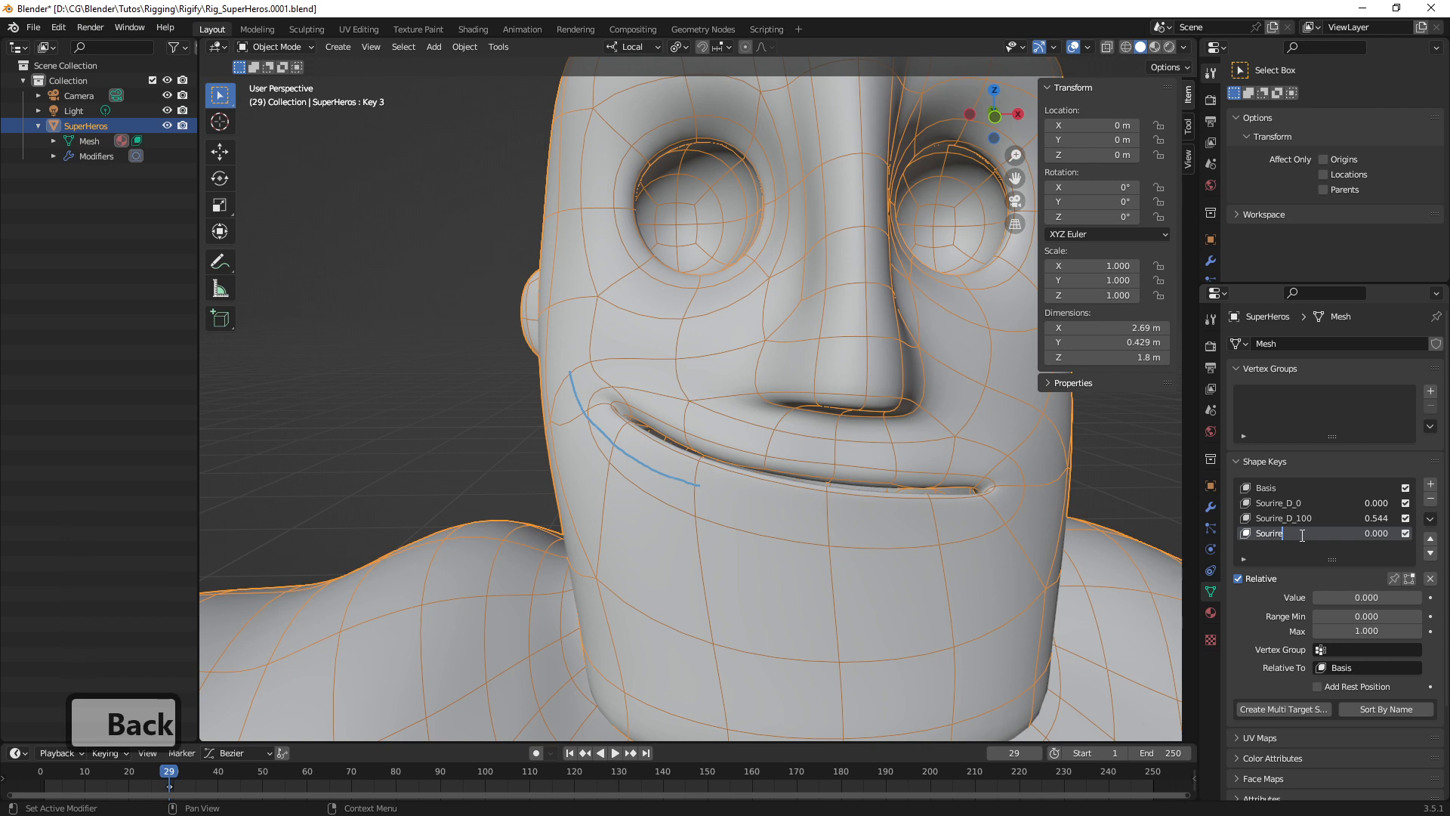
type("_D_")
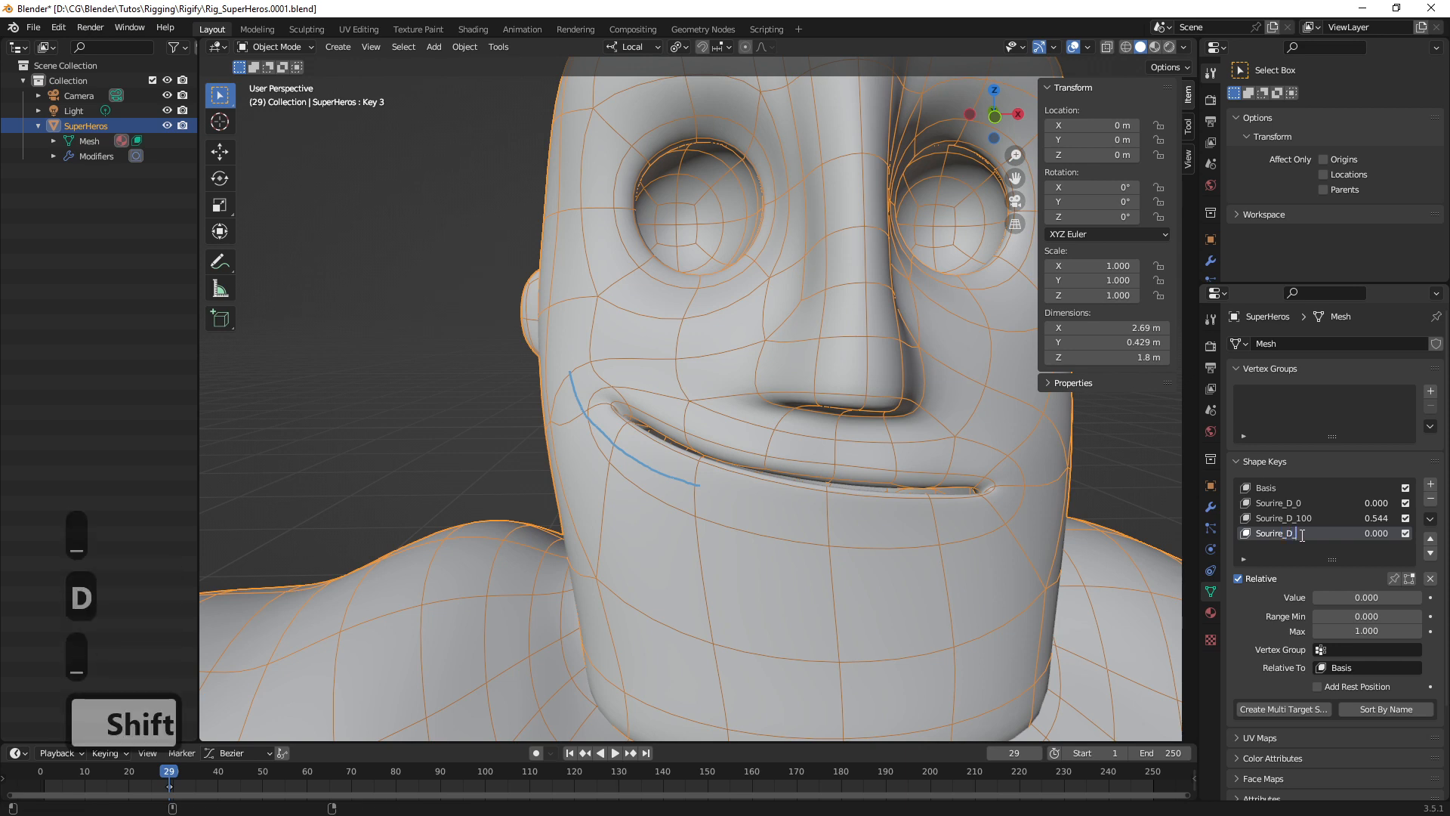
type("50")
key("Return")
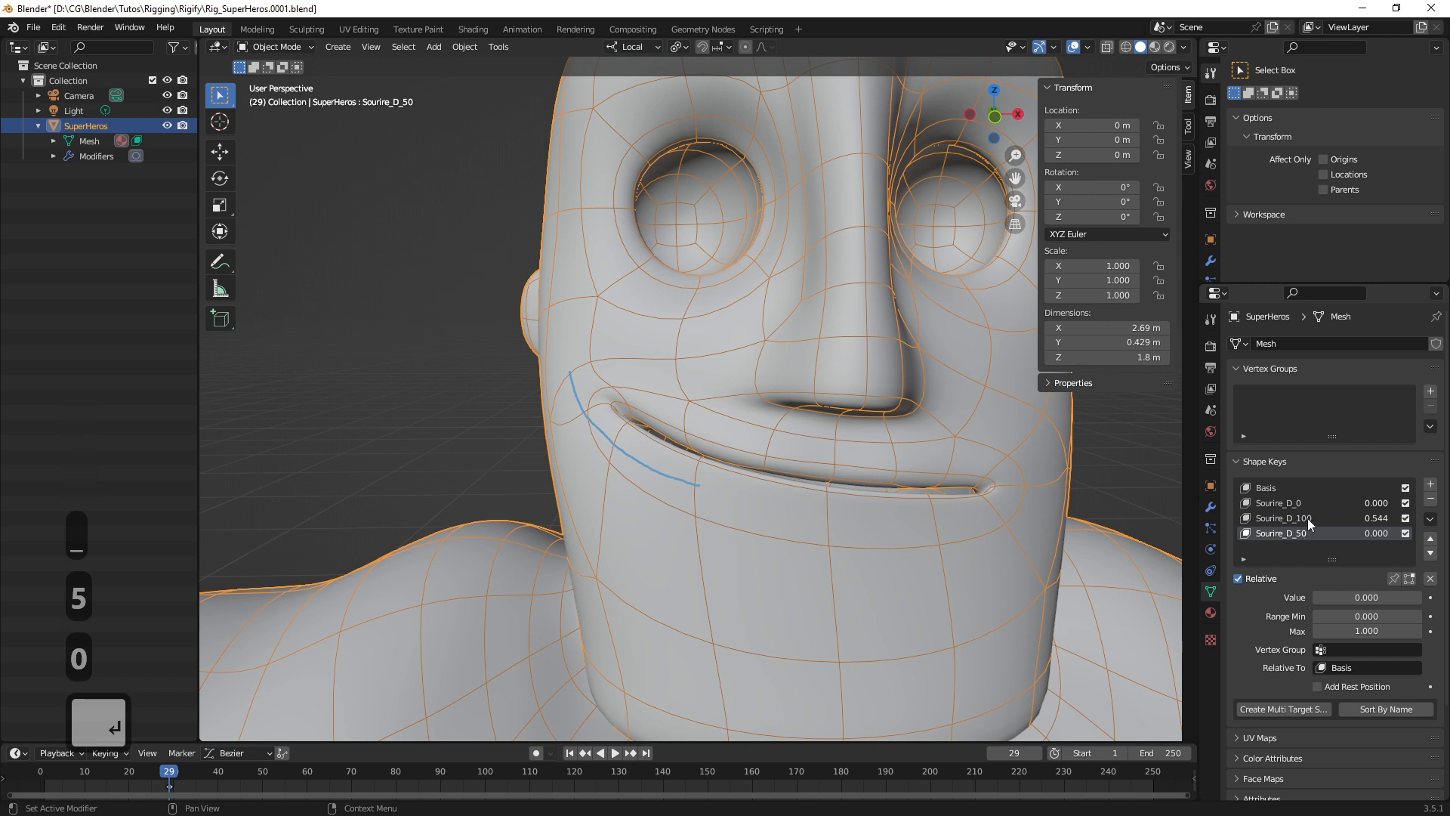
Reset the Sourire_D_100 value to 0 and make Sourire_D_50 the active shape key
left_click(1308, 518)
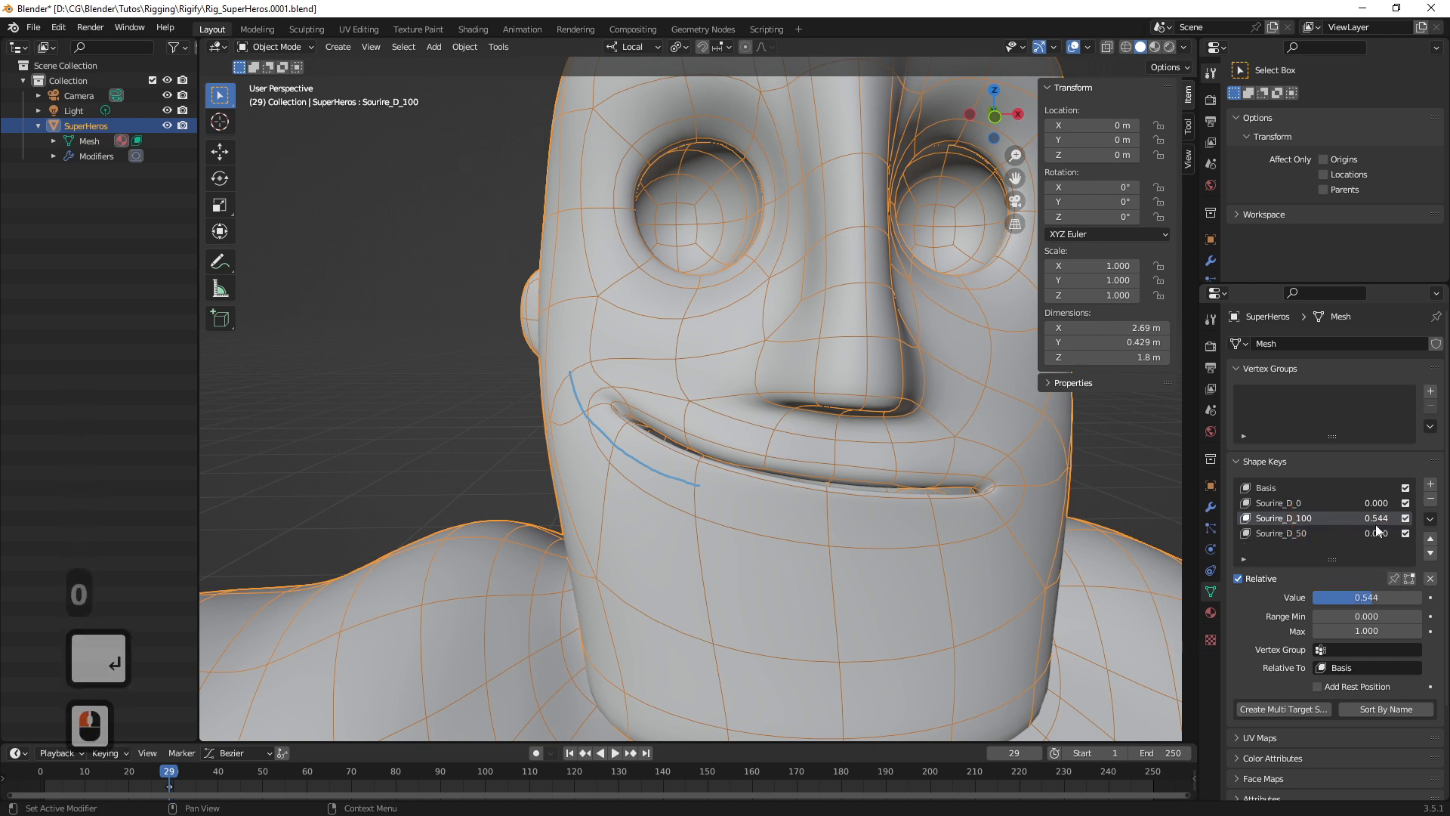
left_click_drag(1363, 596, 1299, 597)
left_click(1375, 525)
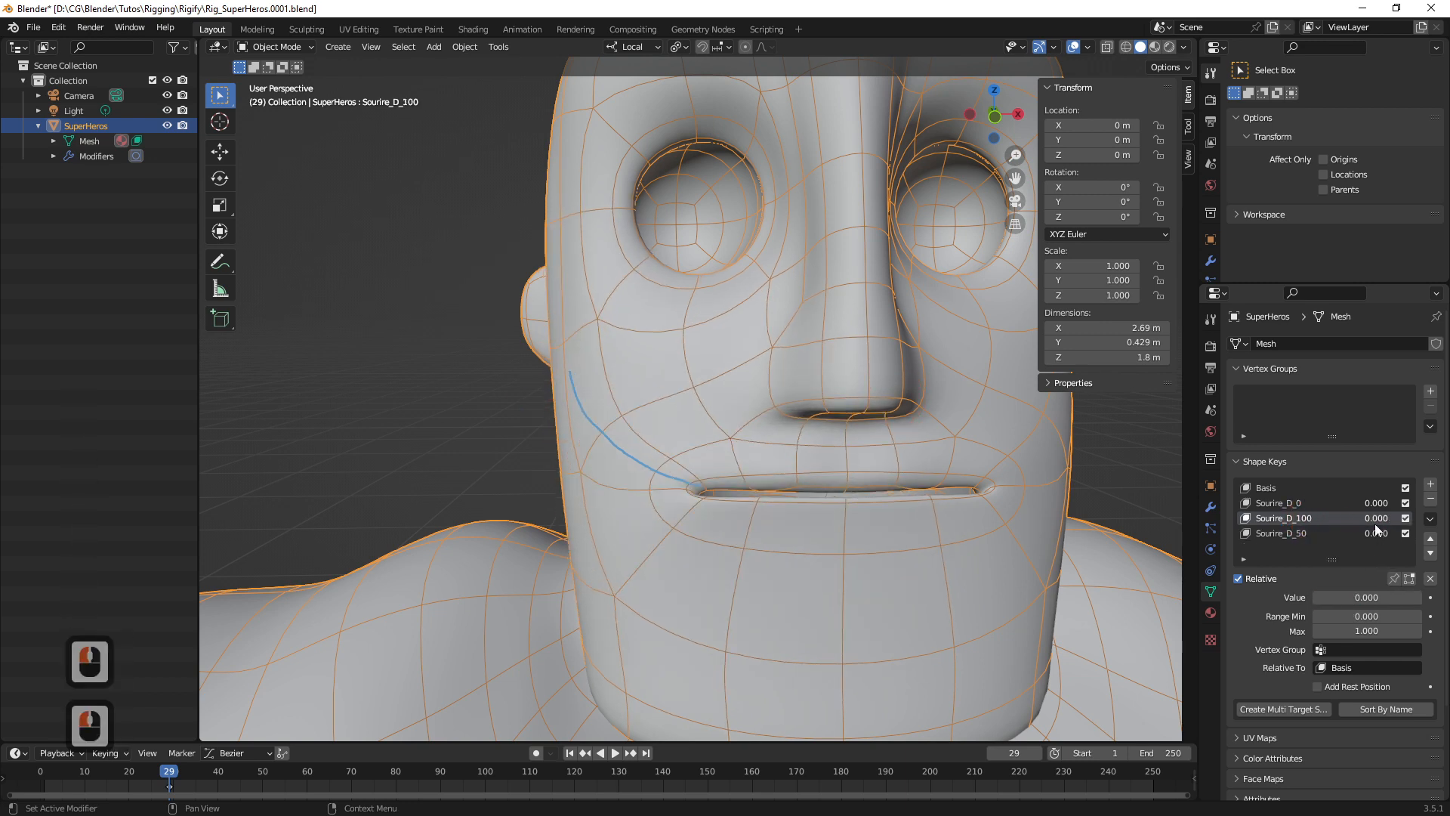
left_click(1302, 533)
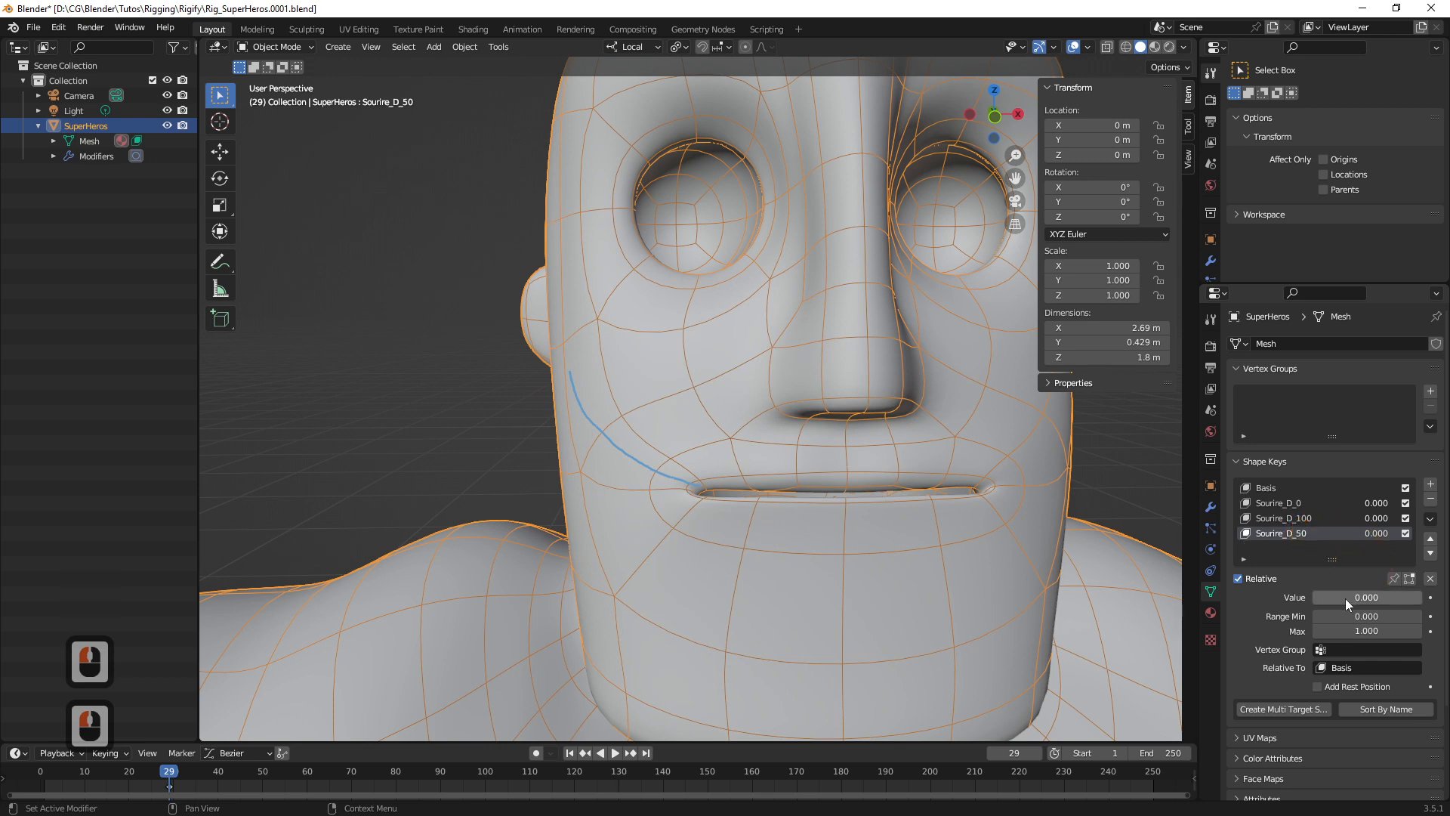
left_click(1284, 533)
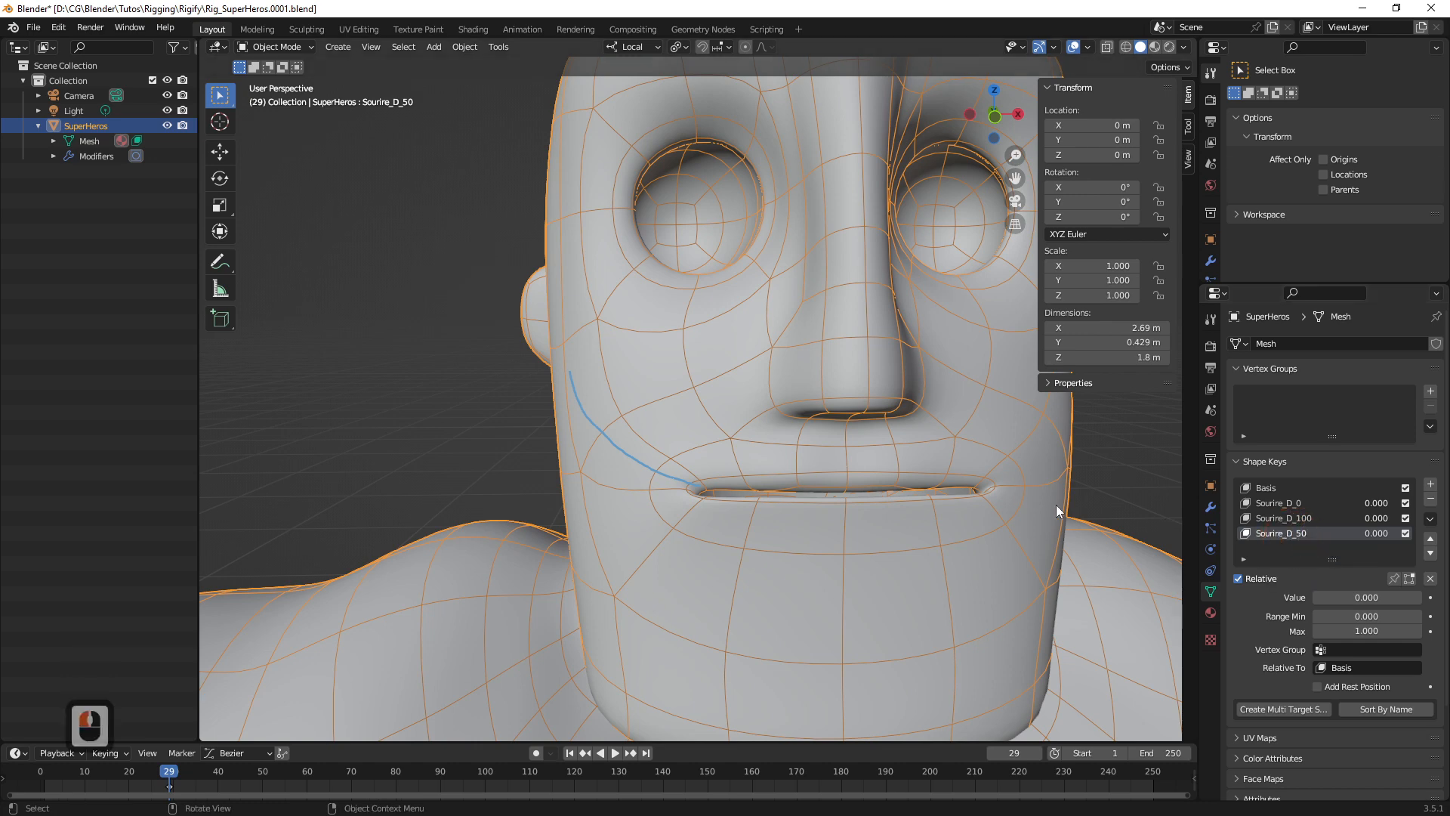
In Edit Mode, move the mouth-corner vertex of Sourire_D_50 onto the annotated curve, at about X -0.092 m and Z 1.5935 m
key("Tab")
middle_click_drag(702, 479, 708, 440)
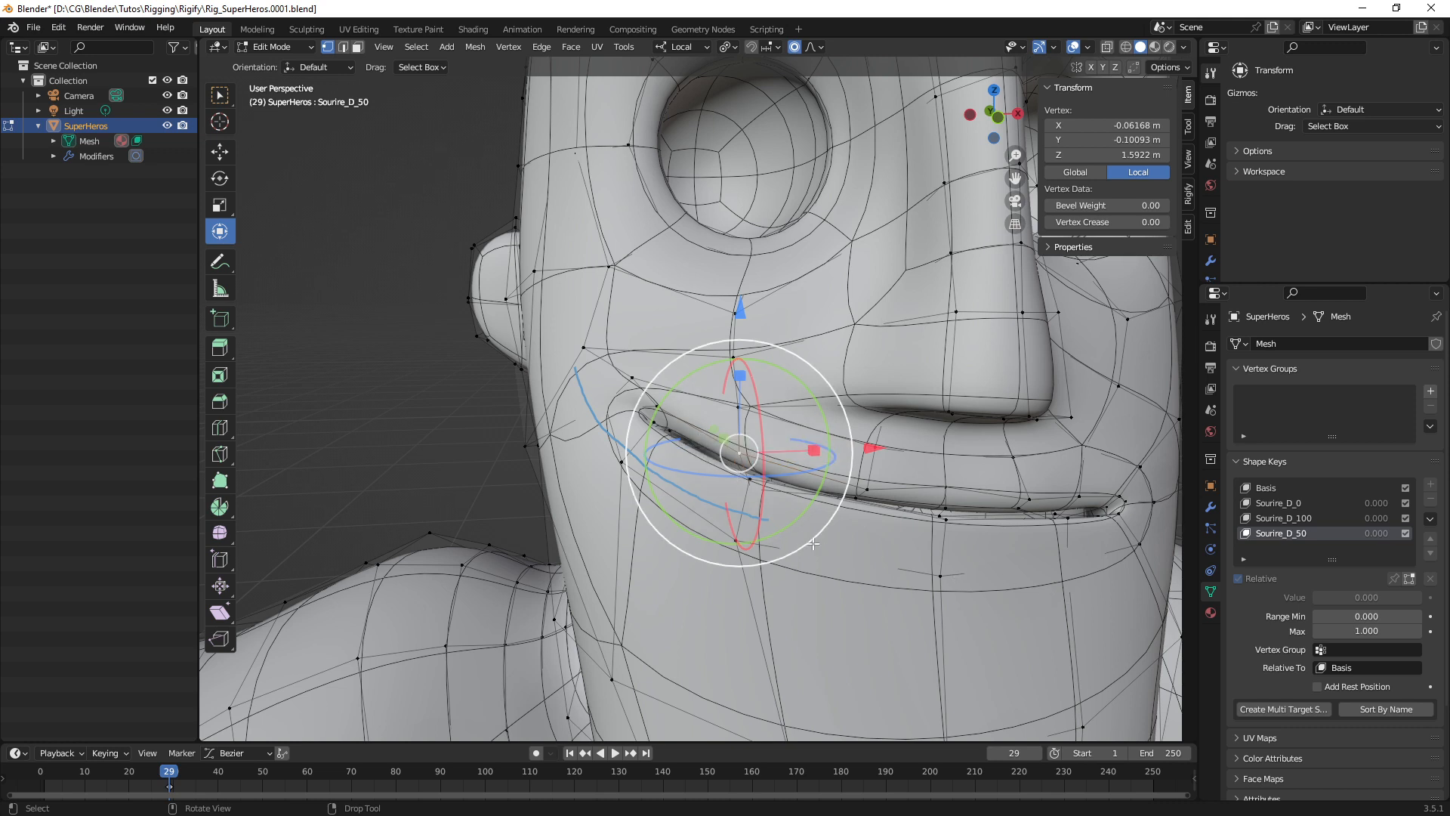
mouse_move(646, 487)
middle_mouse_down()
mouse_move(583, 476)
mouse_move(641, 492)
middle_mouse_up()
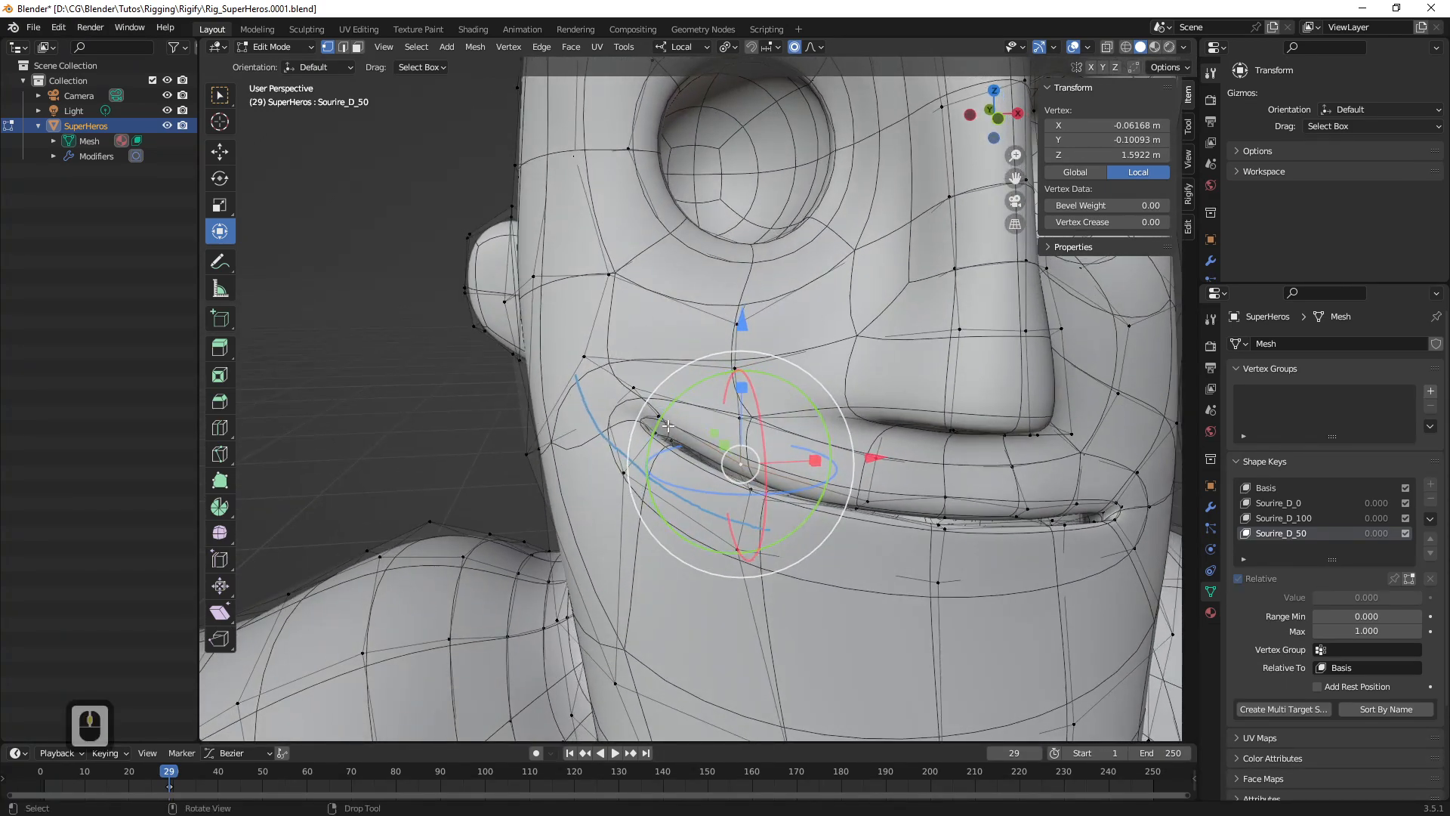
left_click(700, 446)
middle_click_drag(699, 446, 640, 459)
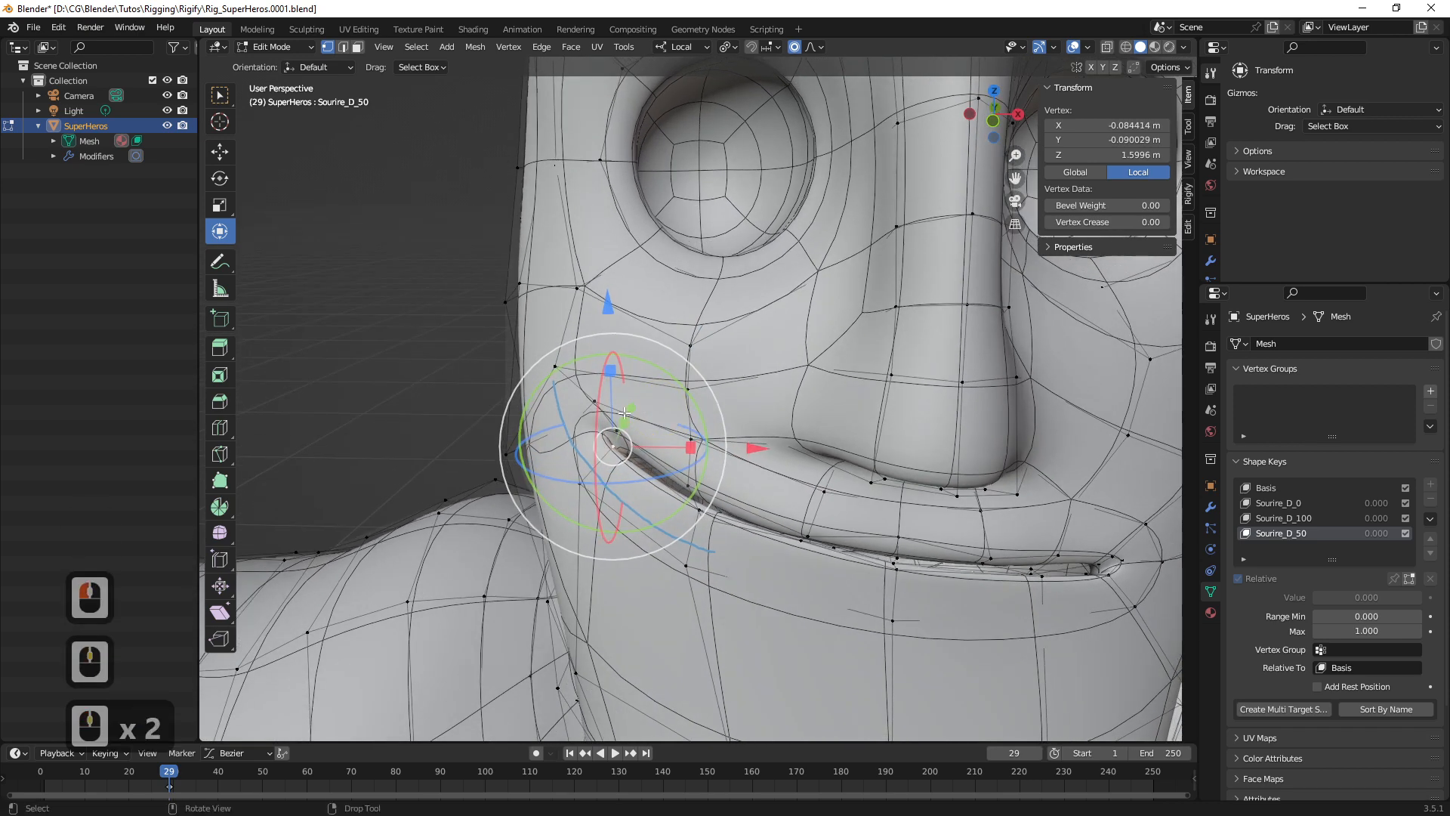
left_click_drag(623, 411, 604, 428, "shift")
middle_click_drag(603, 428, 713, 437)
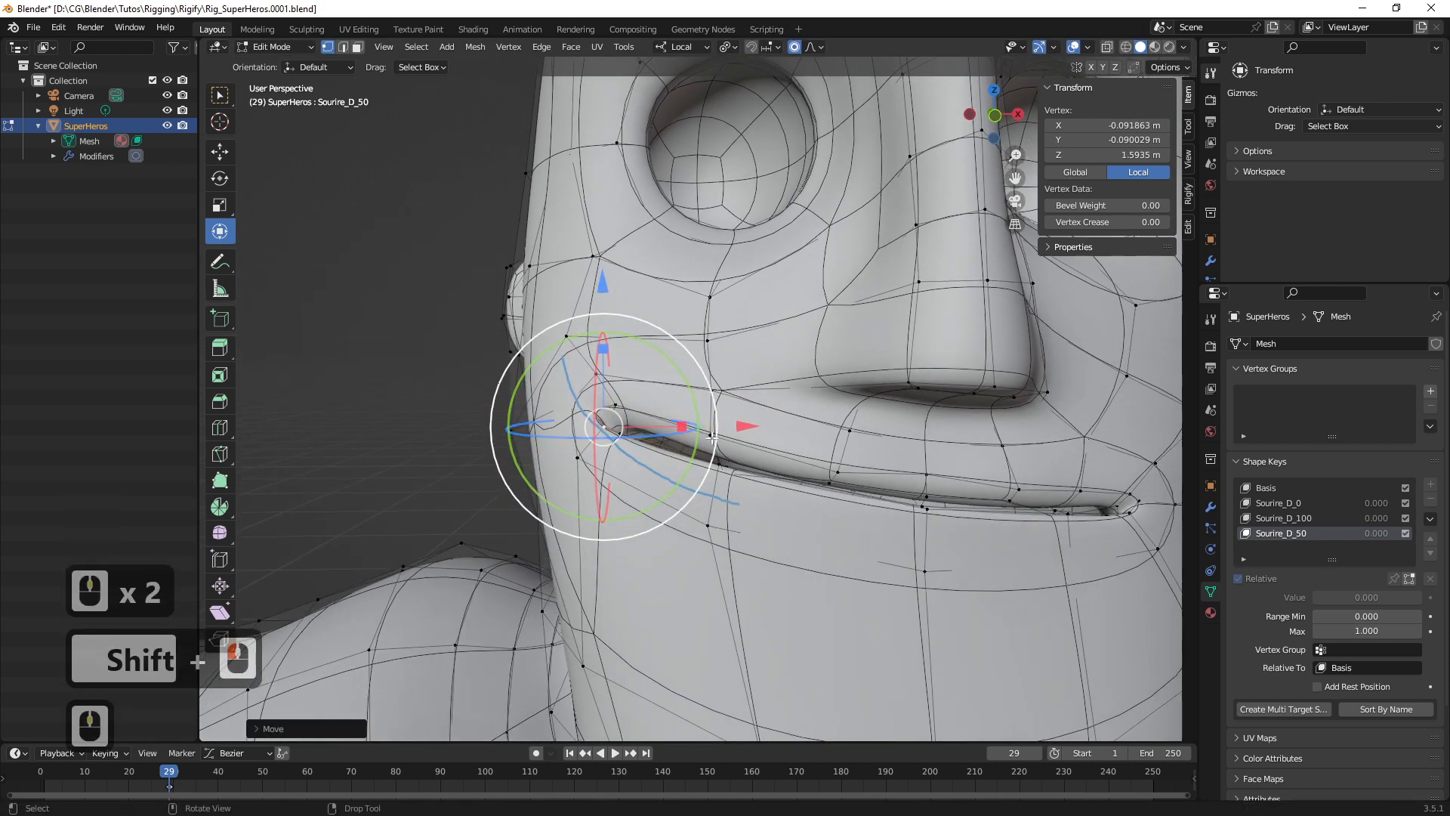
Lower the two lip vertices between the mouth corner and the nose to about Z 1.5805 m and 1.579 m, following the annotated curve
left_click_drag(708, 436, 709, 316, "shift")
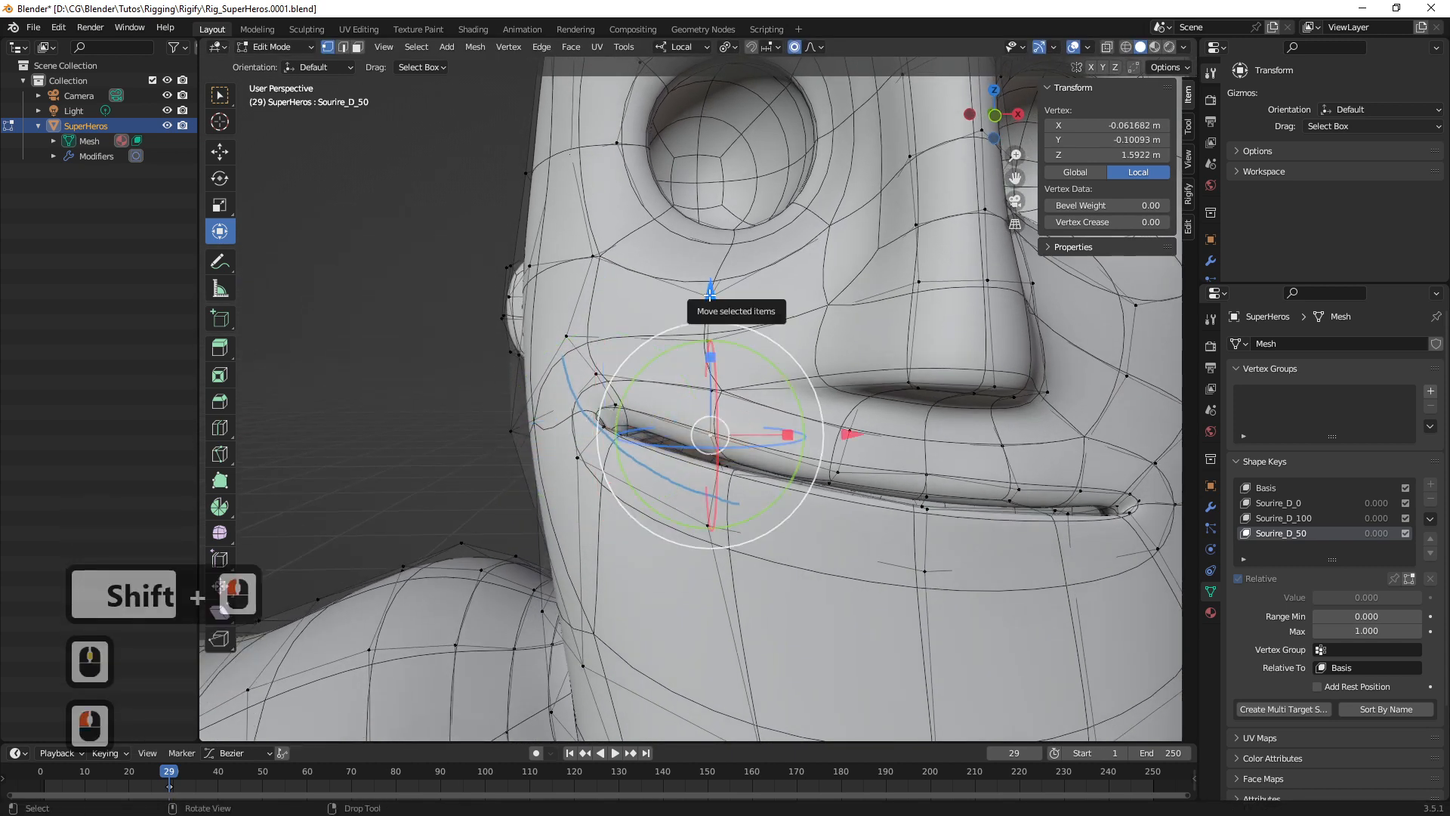
left_click(820, 47)
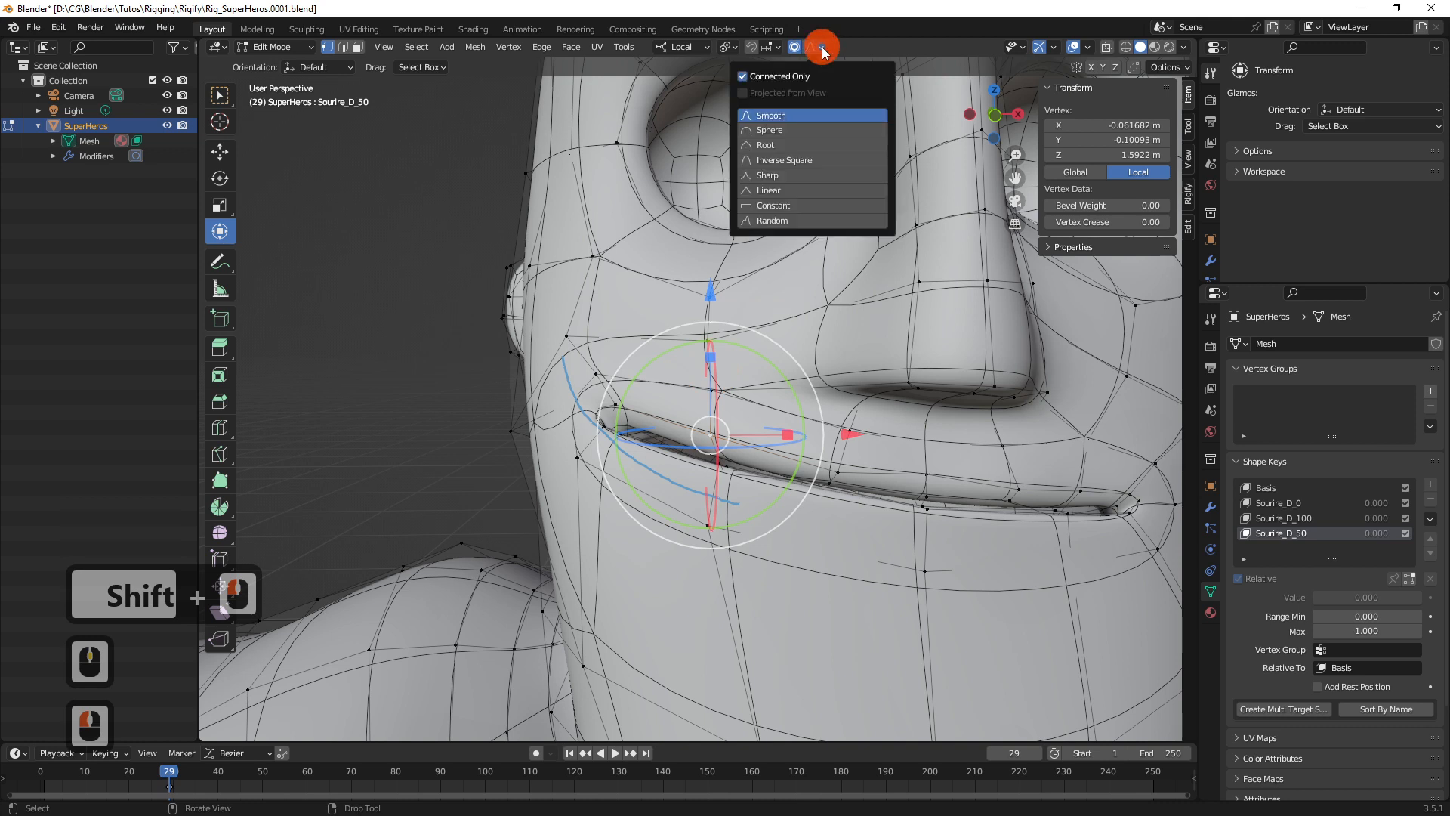
left_click(752, 100)
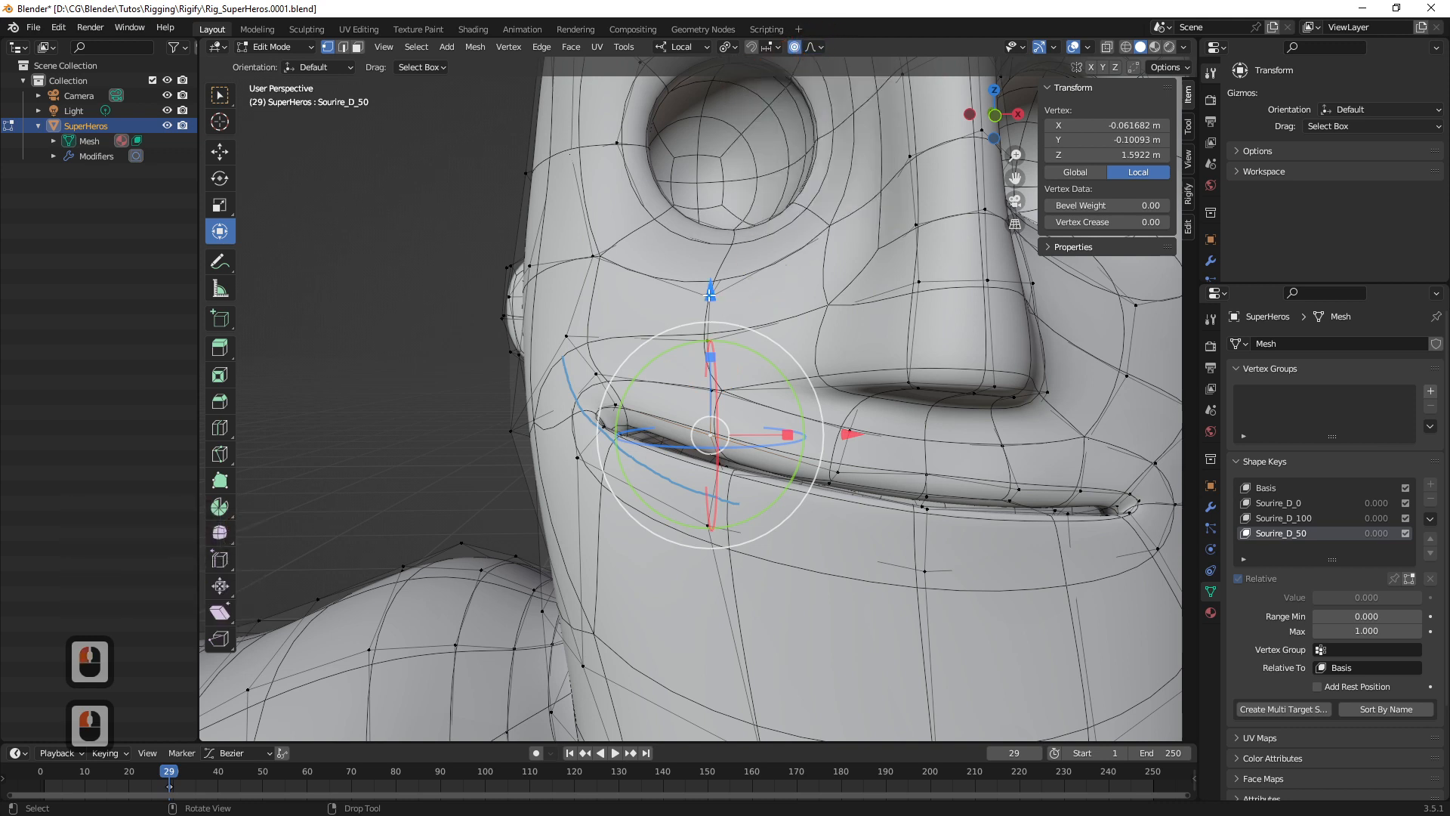
left_click_drag(710, 291, 714, 343)
middle_click_drag(716, 400, 644, 432)
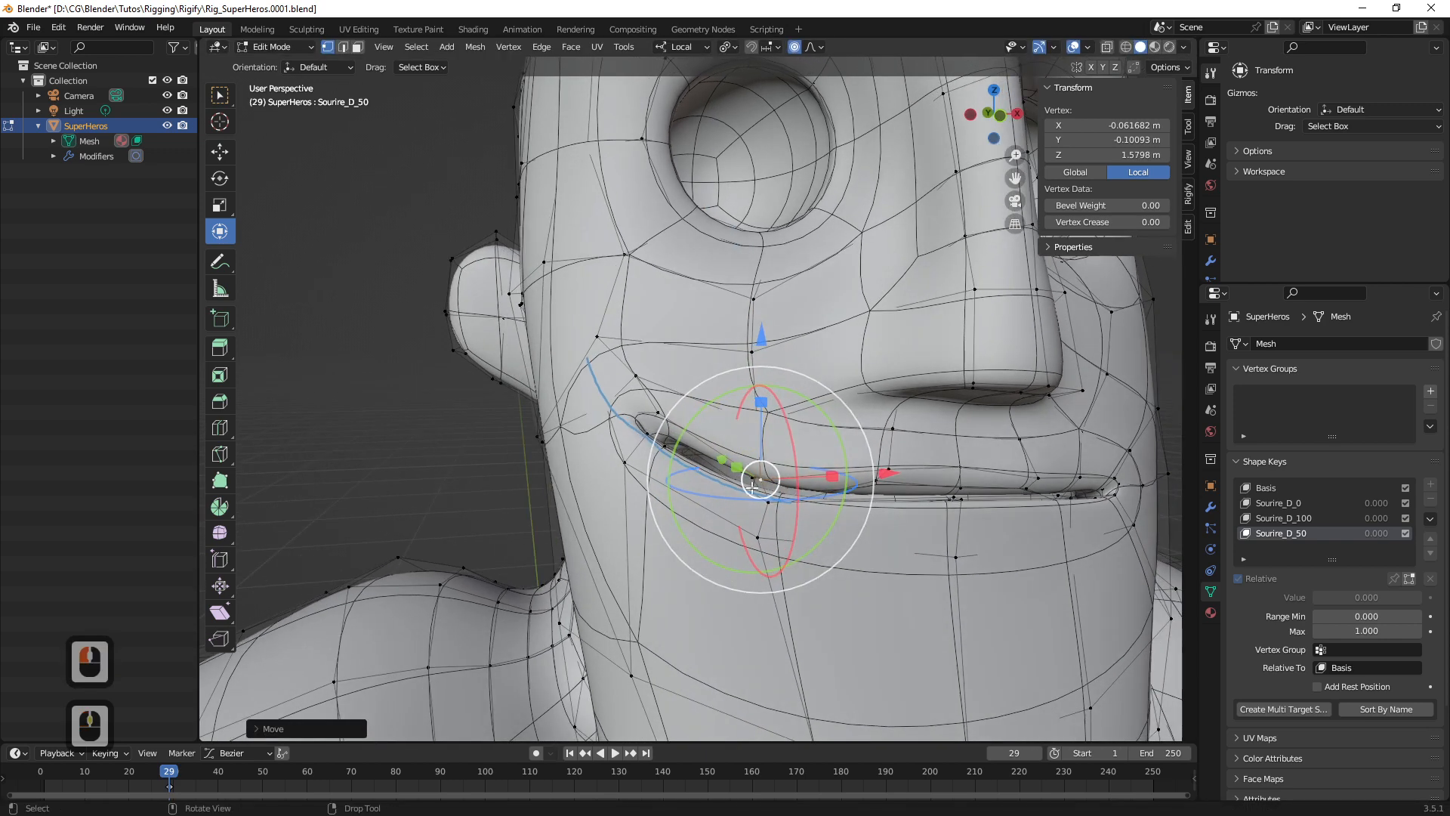
middle_click_drag(684, 481, 748, 333)
left_click_drag(750, 329, 748, 342)
middle_click_drag(862, 413, 841, 415)
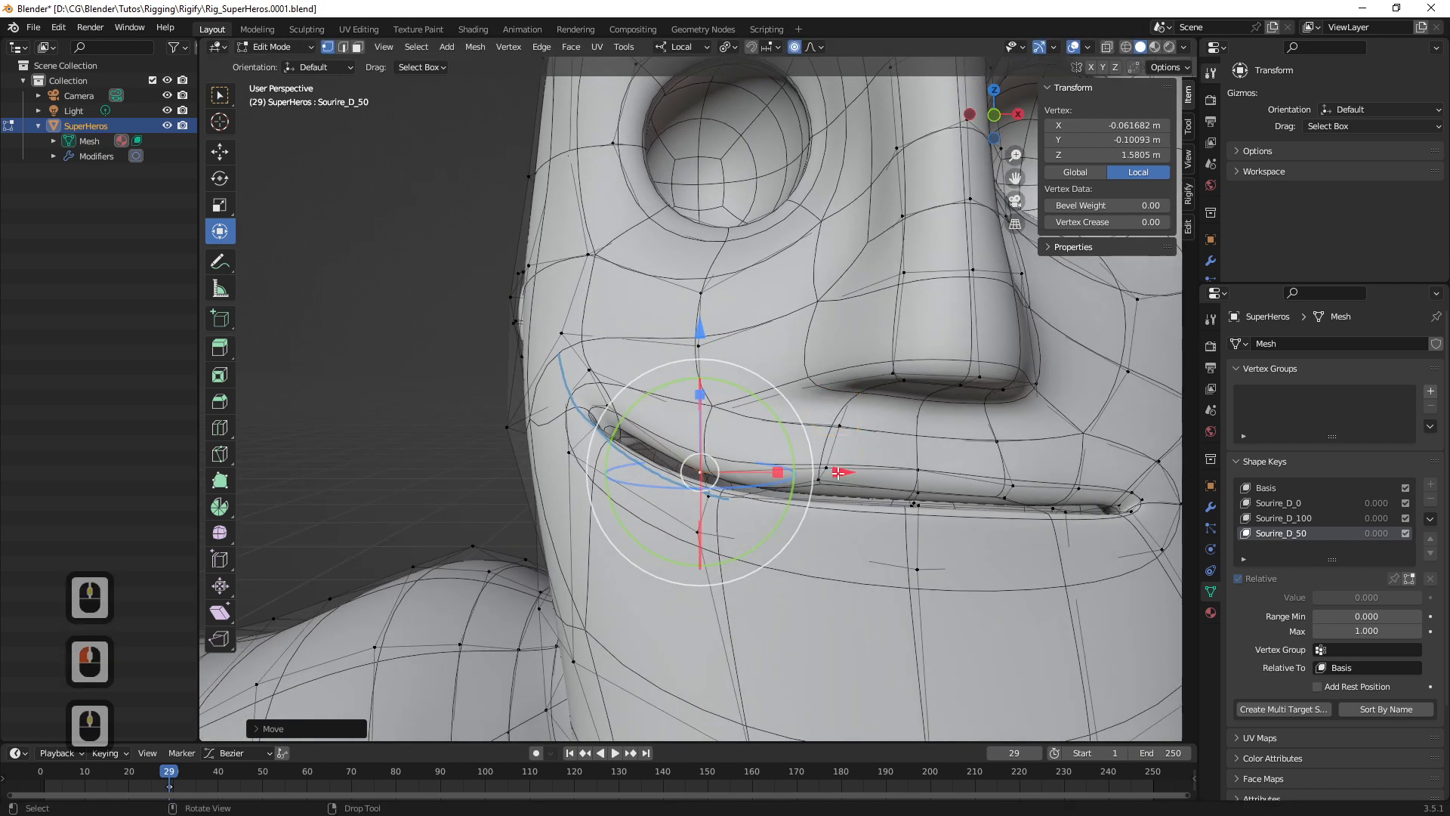
left_click(828, 470)
left_click_drag(827, 333, 826, 349)
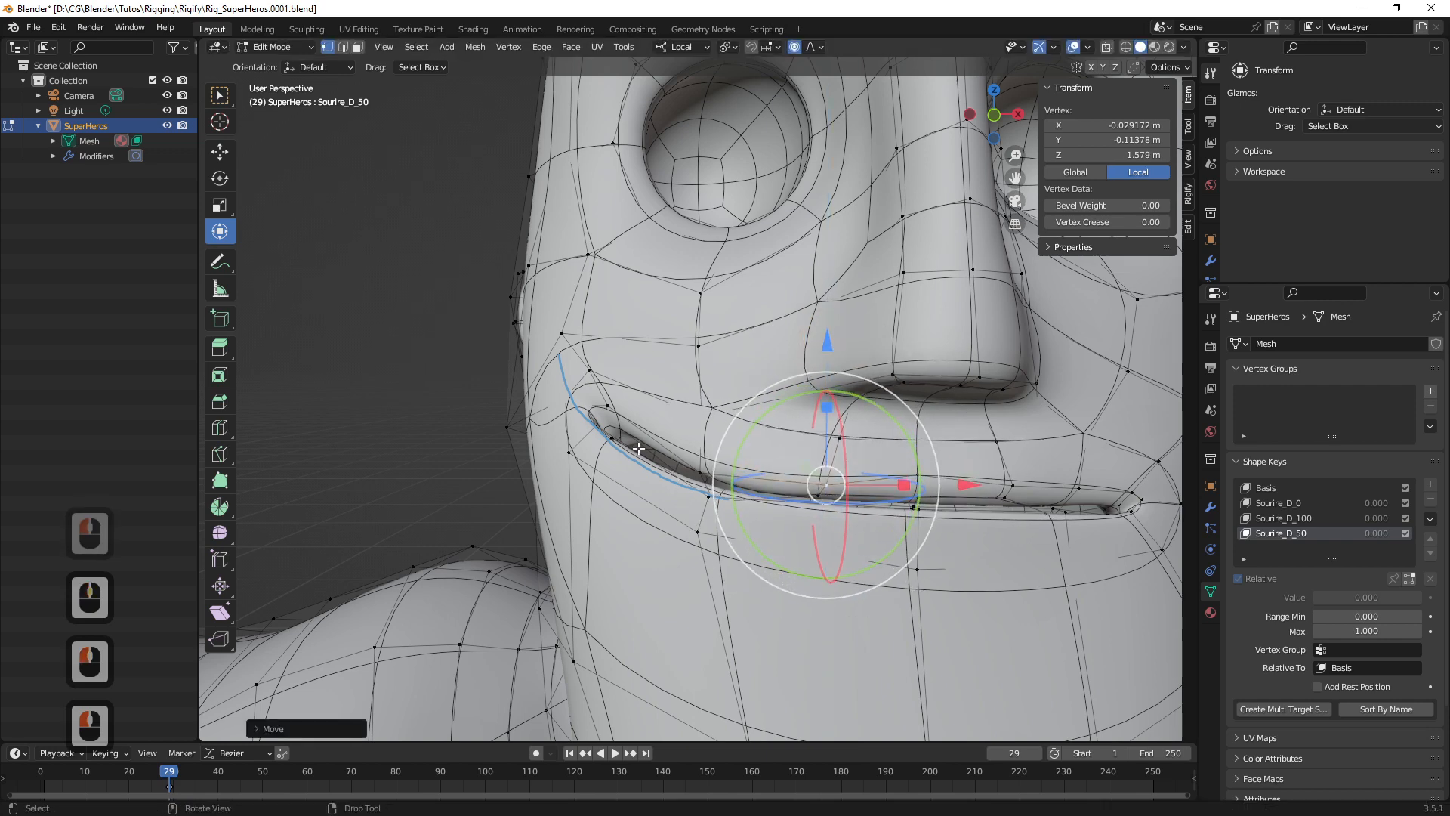
Shift the upper vertex at the mouth corner outward to about X -0.0918 m and return to Object Mode
left_click(599, 406)
middle_click_drag(599, 405, 634, 380)
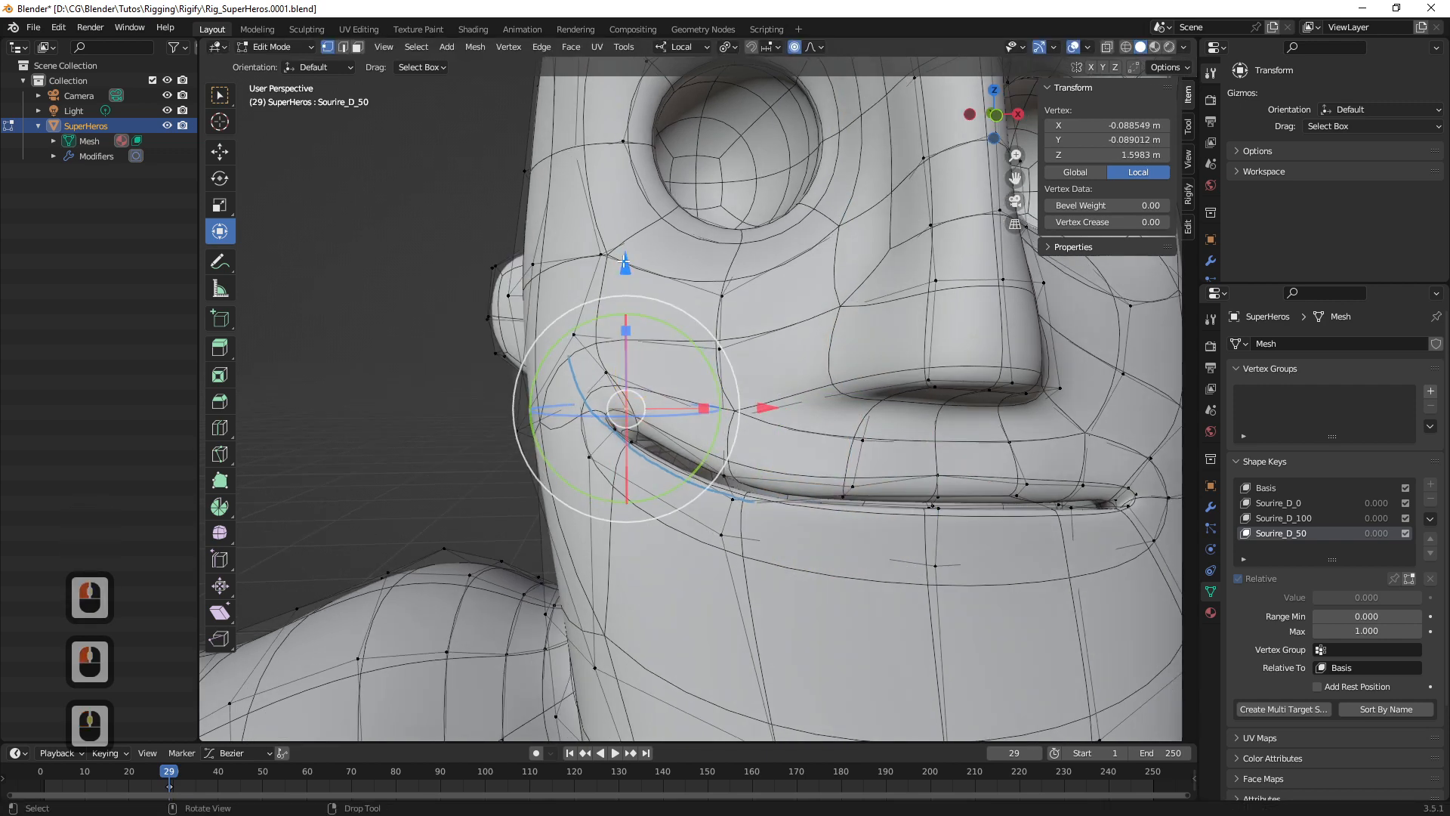
left_click_drag(763, 408, 748, 406)
mouse_move(664, 438)
middle_mouse_down()
mouse_move(680, 445)
mouse_move(666, 442)
middle_mouse_up()
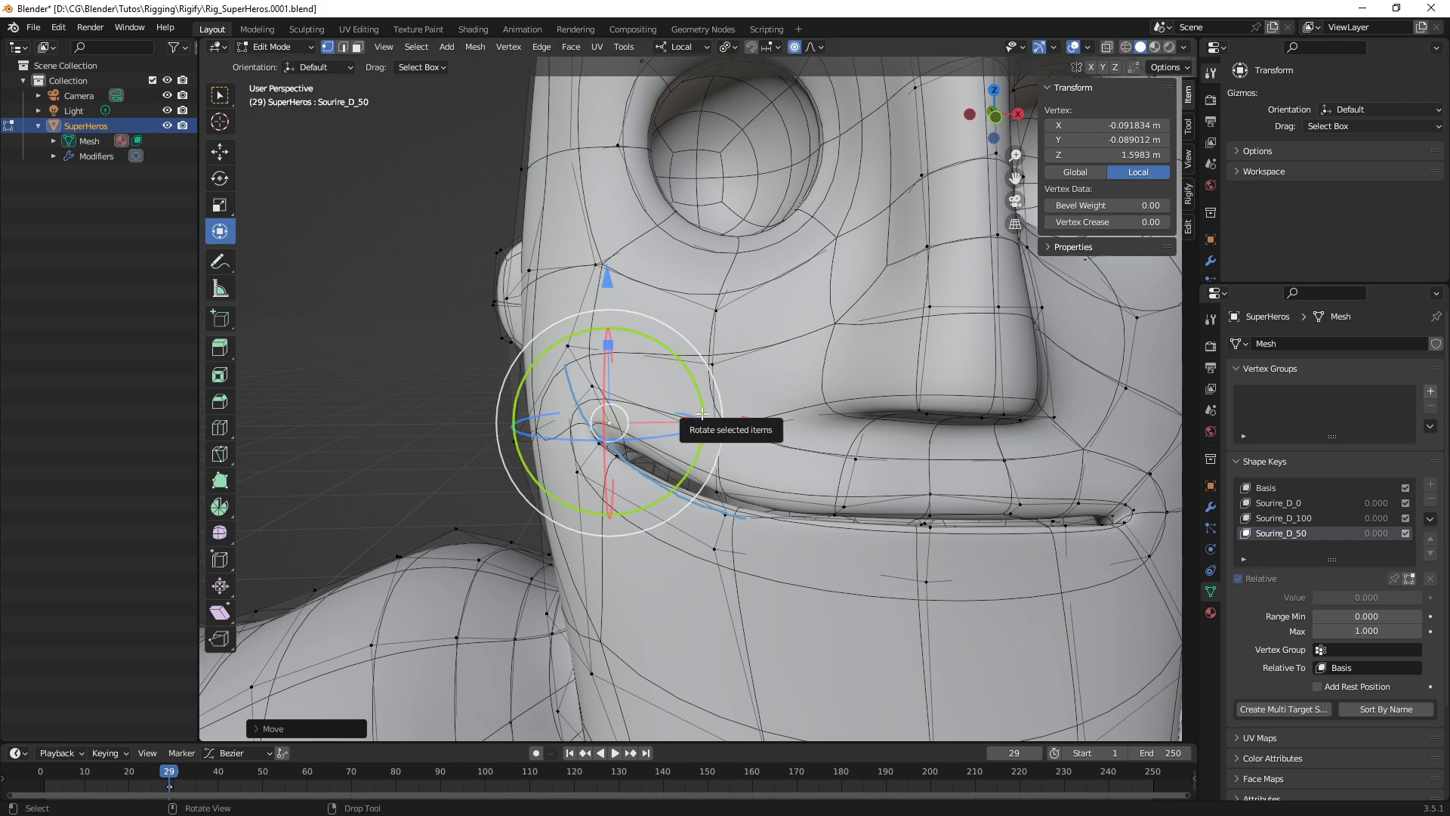
key("Tab")
middle_click_drag(868, 484, 863, 512, "ctrl")
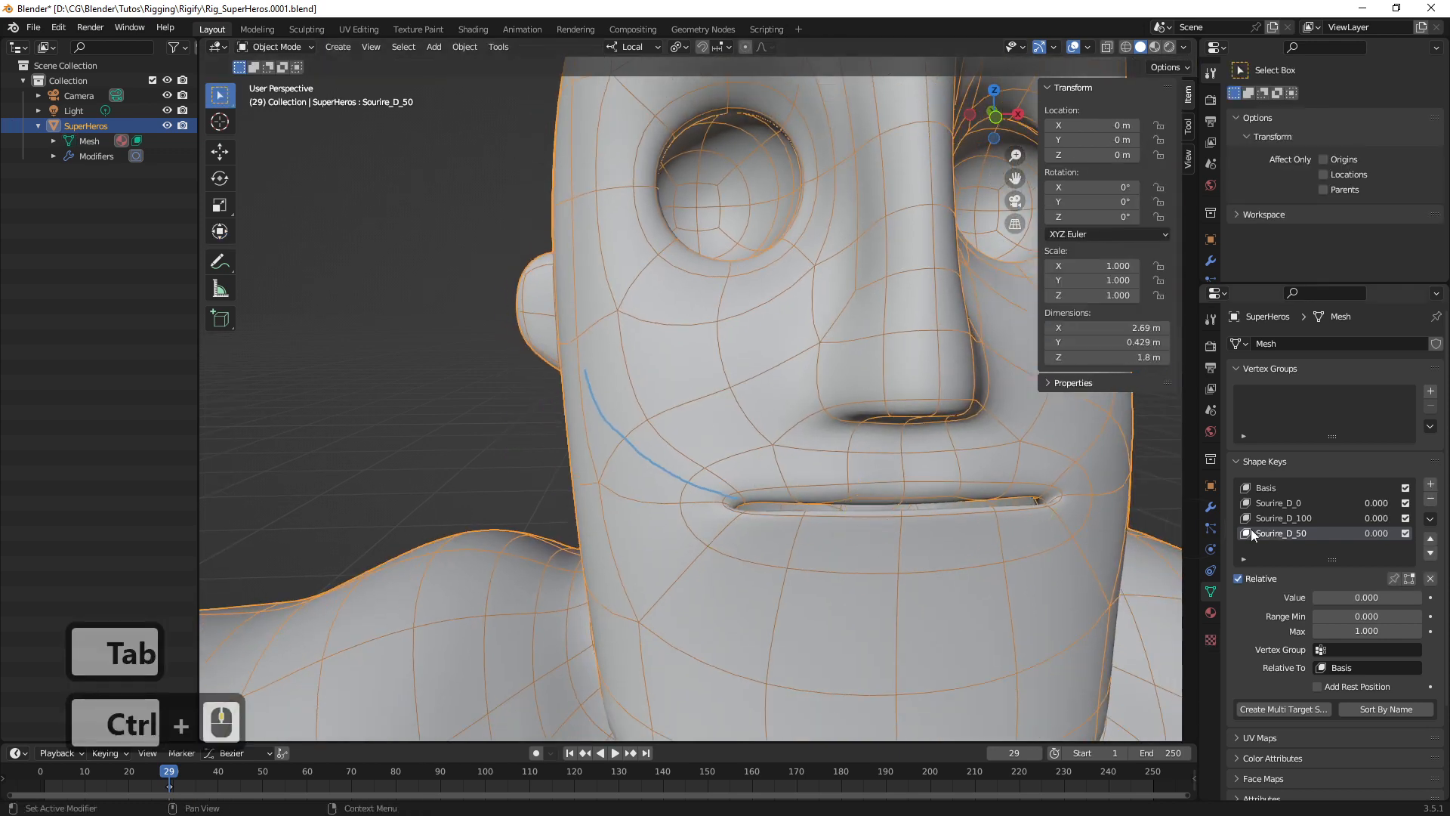
Scrub the Sourire_D_100 and Sourire_D_50 values to compare the mouth with the annotated curve, leaving Sourire_D_50 at about 0.497
left_click(1293, 518)
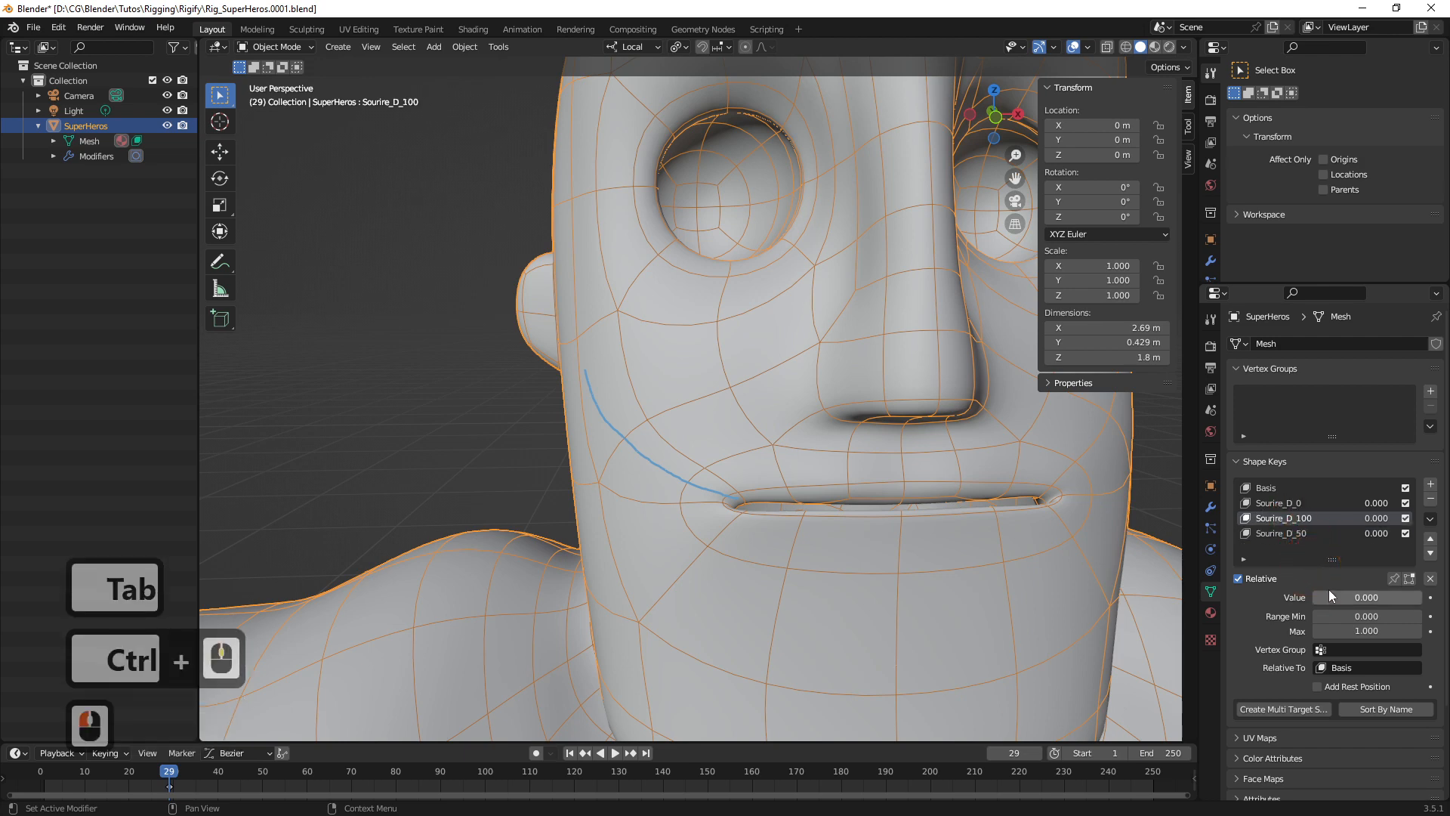
mouse_move(1341, 597)
left_mouse_down()
mouse_move(1420, 597)
mouse_move(1314, 597)
left_mouse_up()
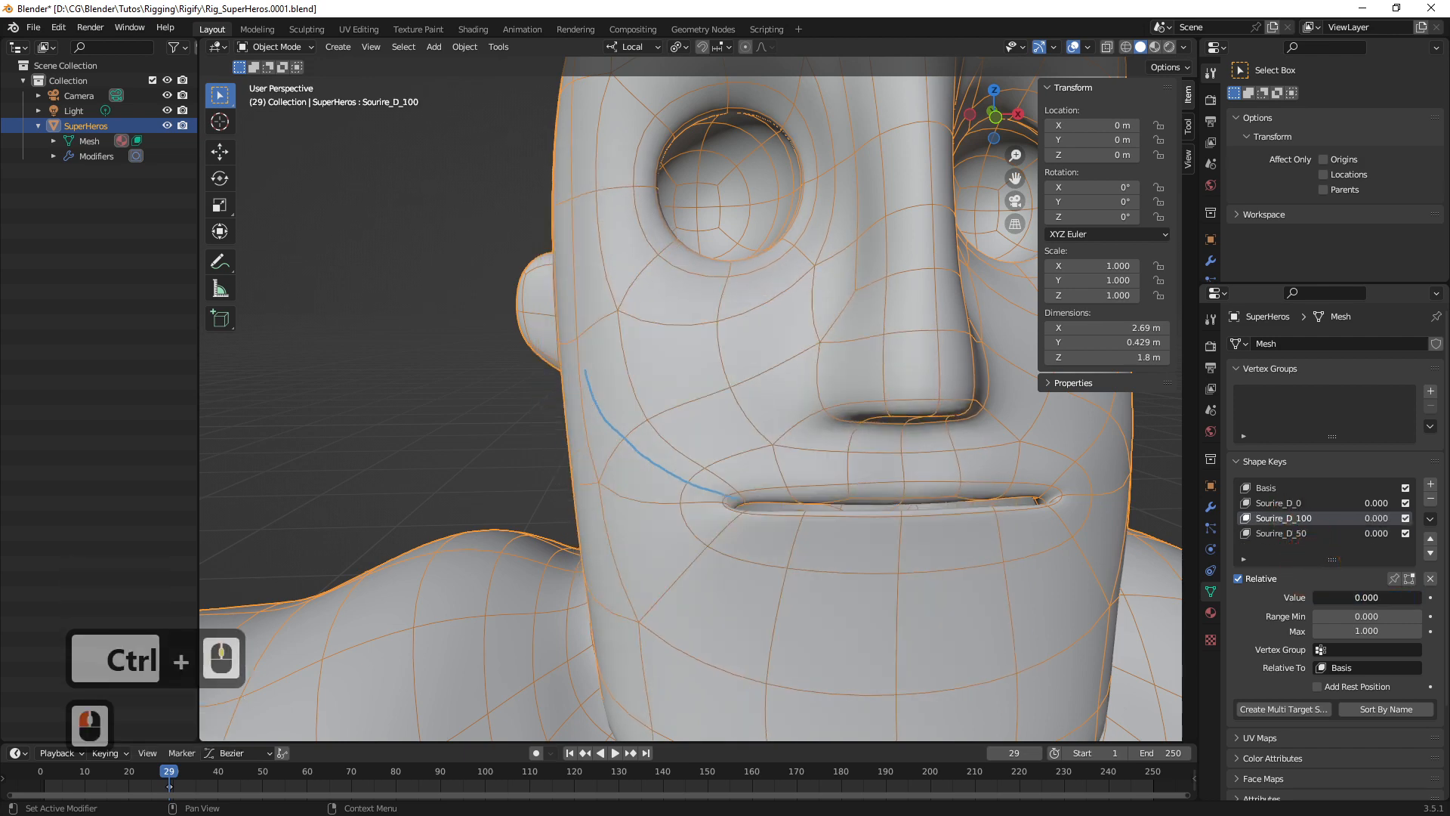
left_click(1298, 532)
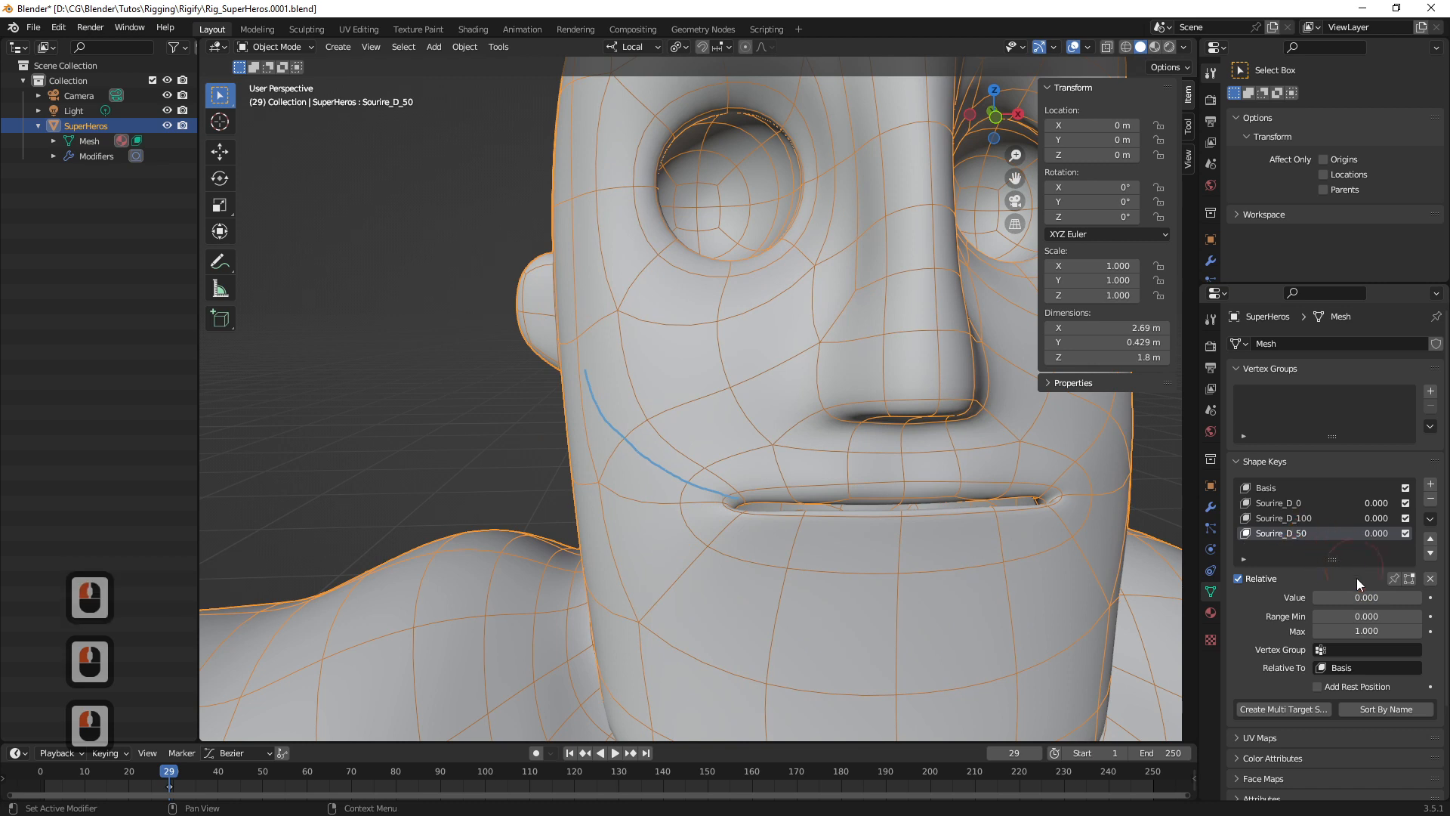
mouse_move(1331, 596)
left_mouse_down()
mouse_move(1428, 596)
mouse_move(1314, 596)
left_mouse_up()
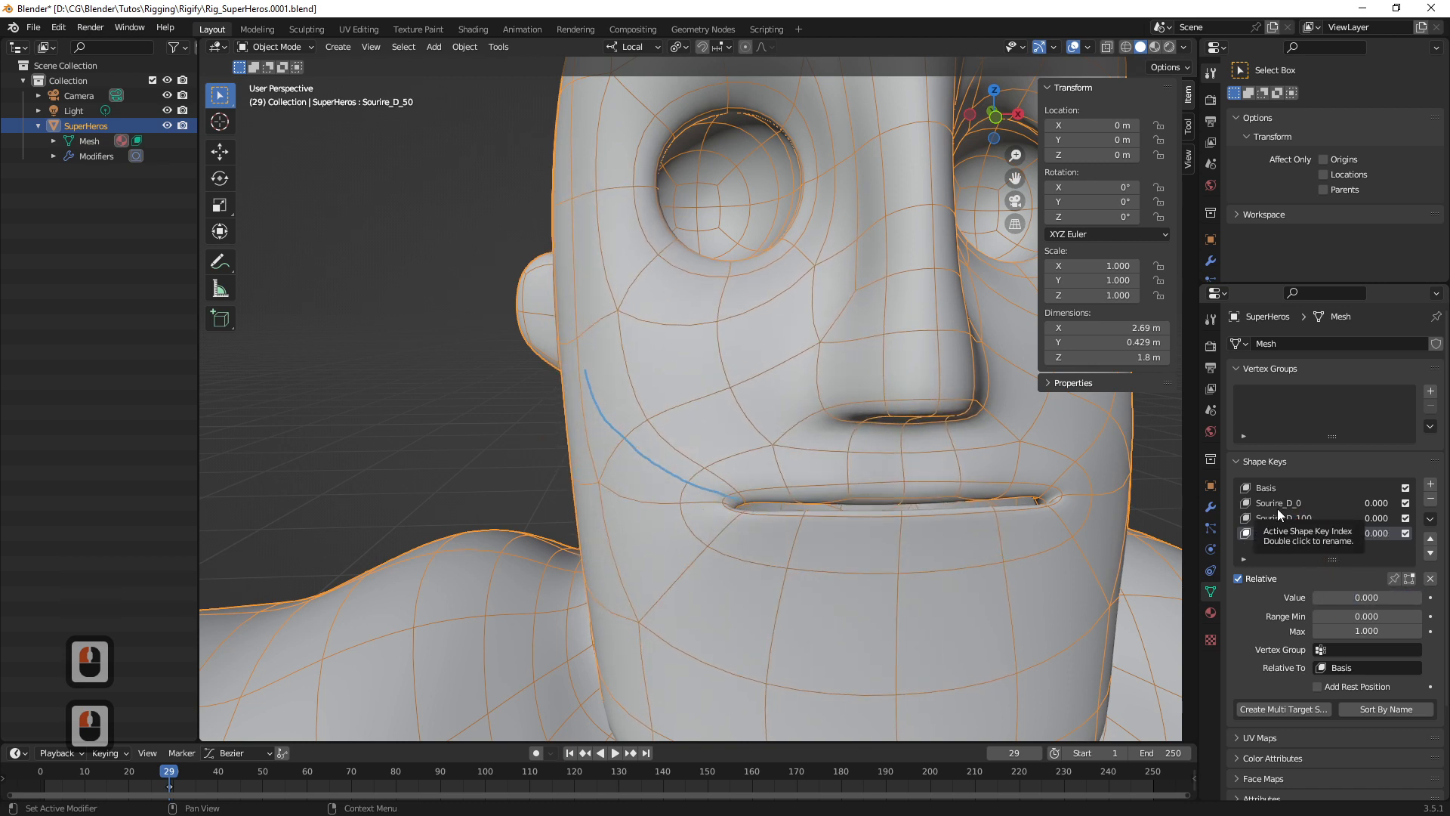
mouse_move(1347, 596)
left_mouse_down()
mouse_move(1383, 597)
mouse_move(1325, 597)
mouse_move(1362, 597)
left_mouse_up()
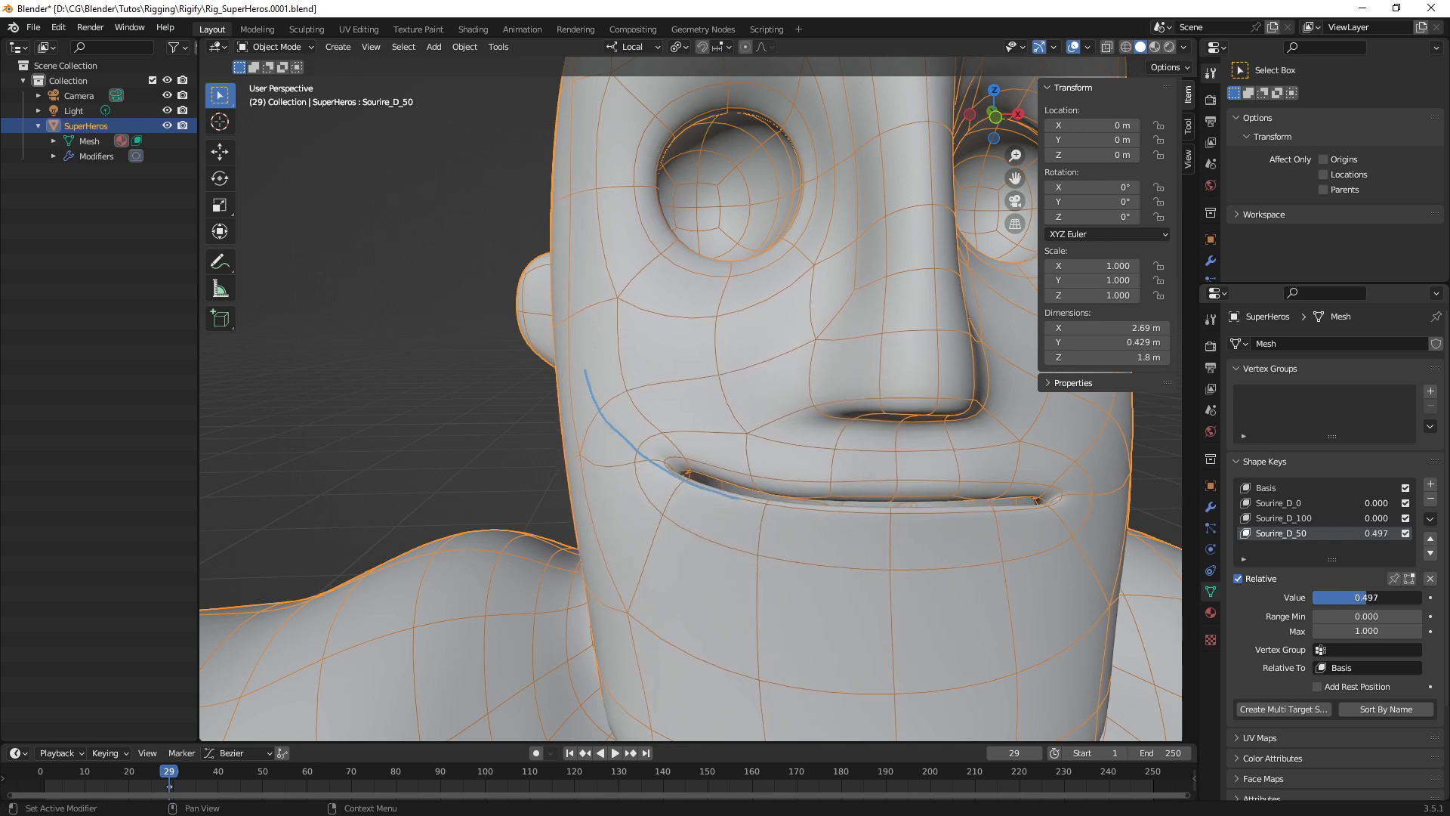
left_click(1313, 533)
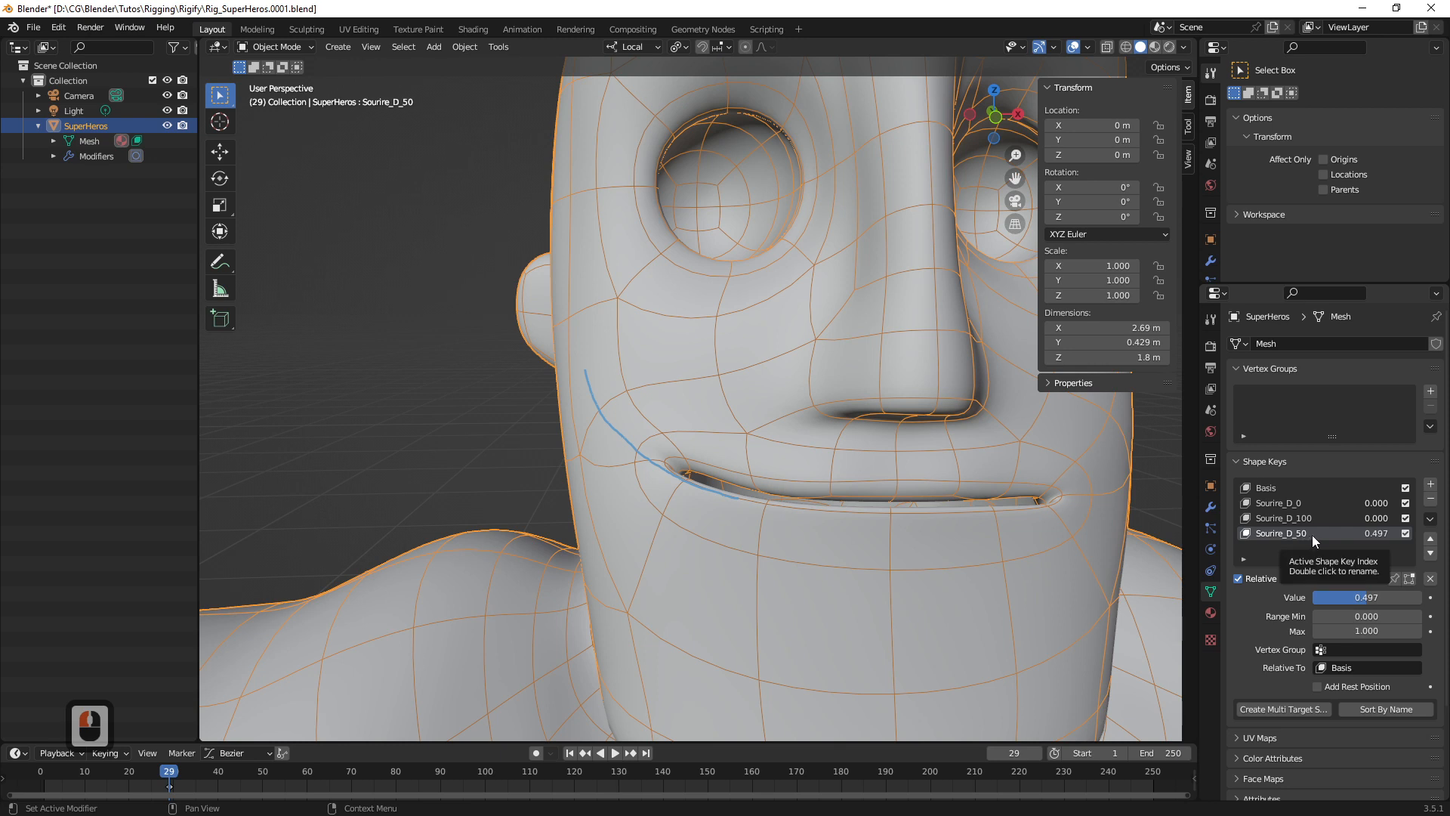
Create a new shape key from the current mix and name it Sourire_D_25
left_click(1431, 520)
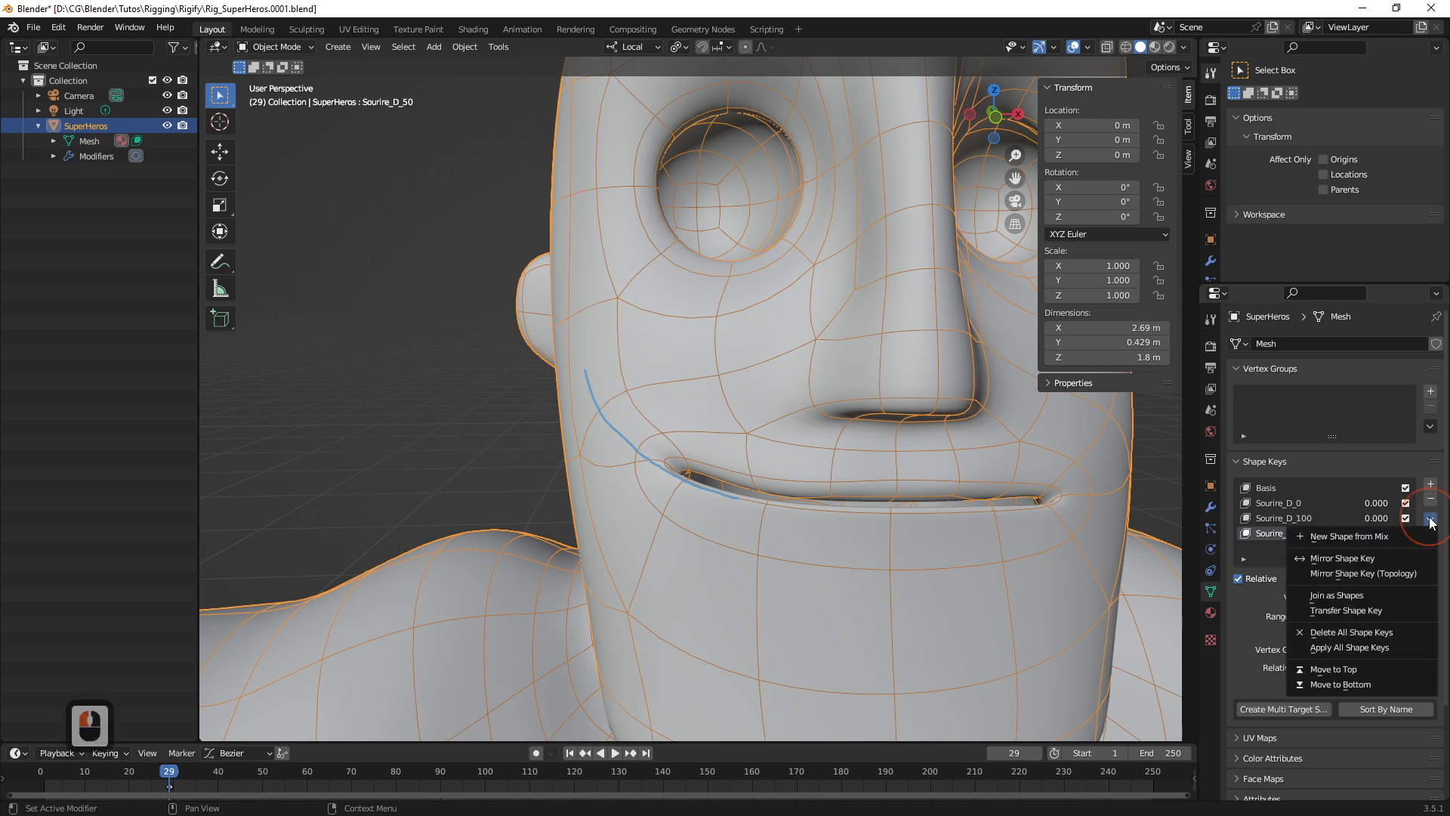
left_click(1351, 537)
left_click(1276, 548)
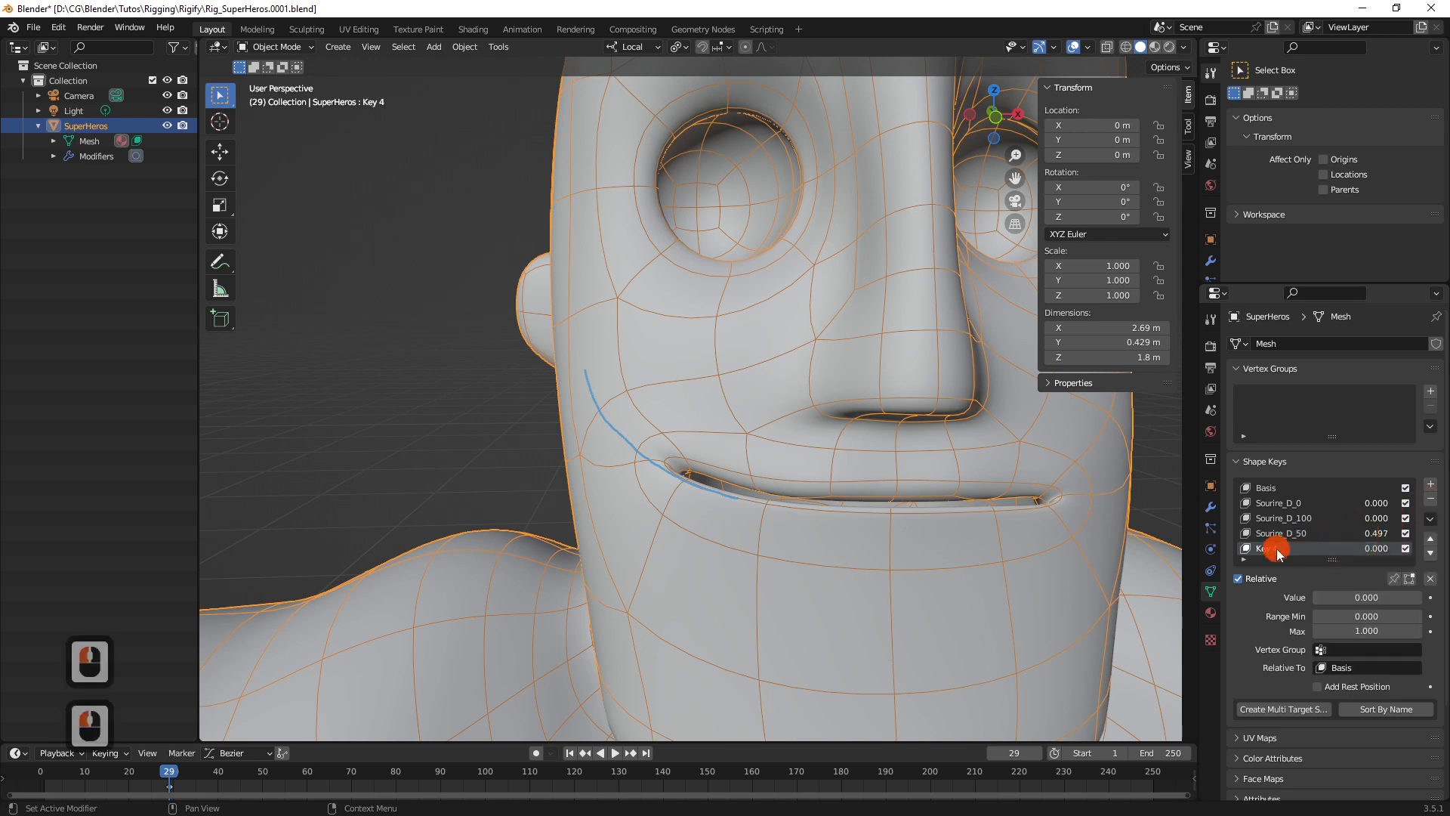
double_click(1276, 548)
type("Sourire")
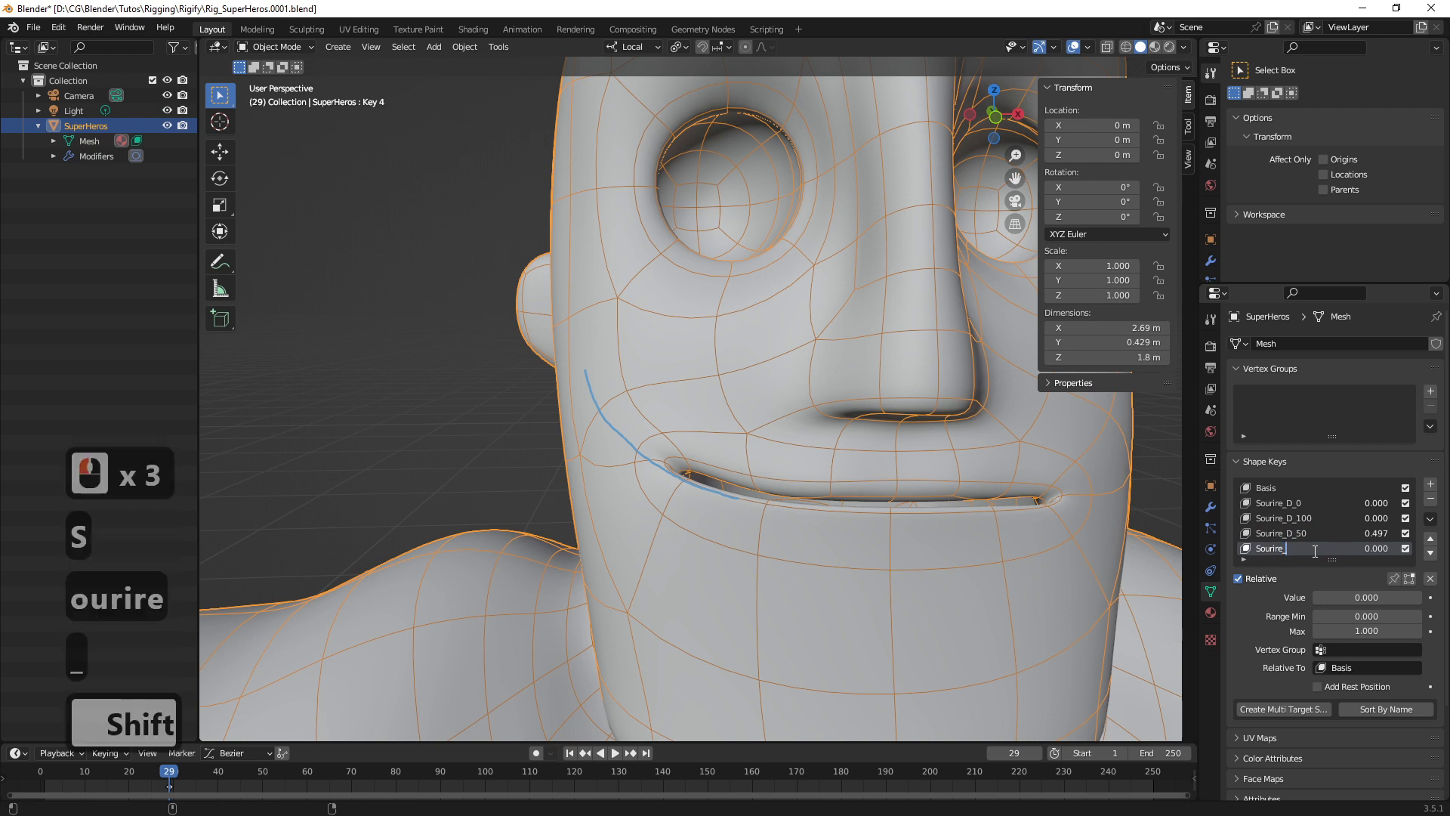
type("_D")
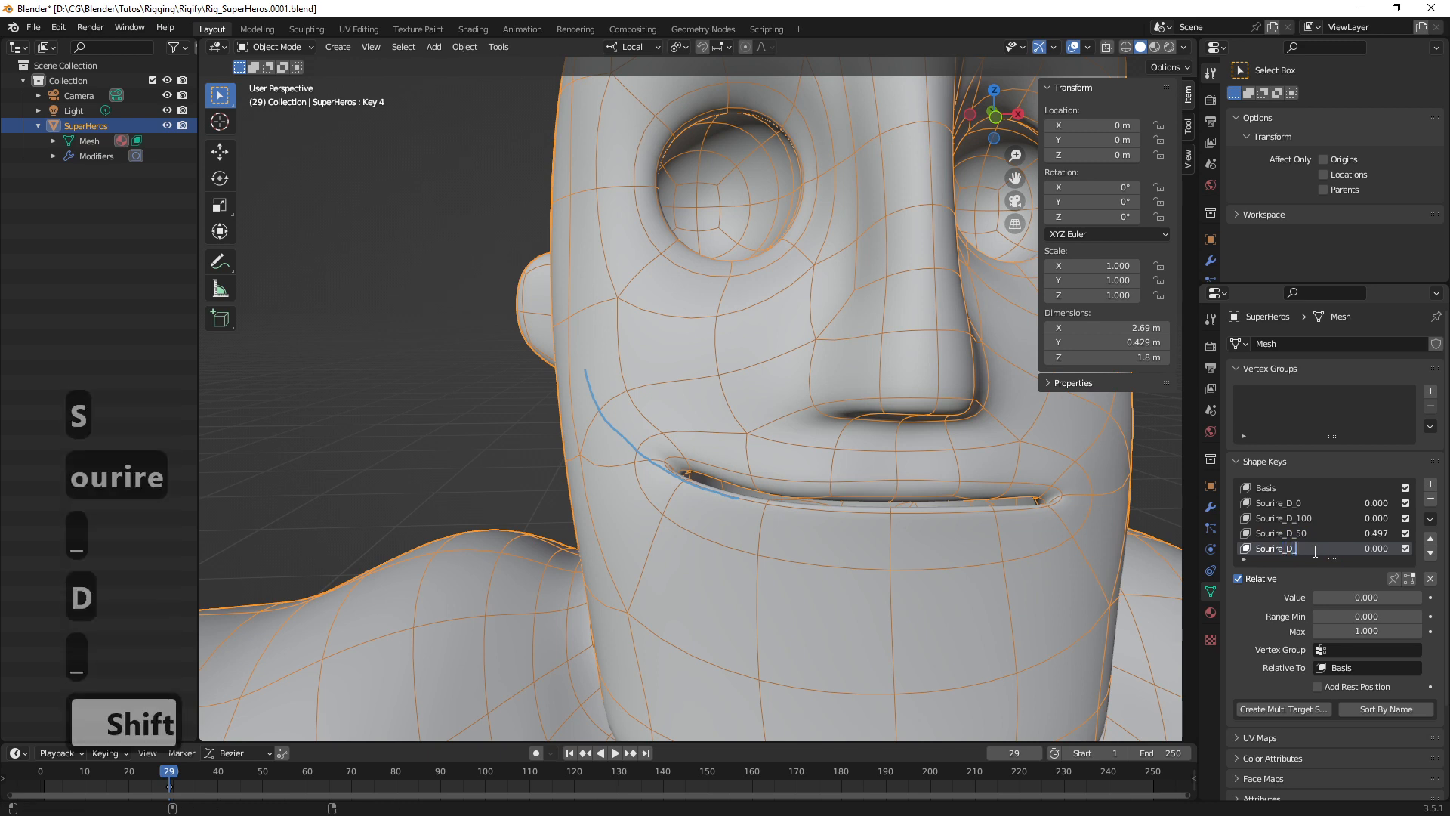
type("_25")
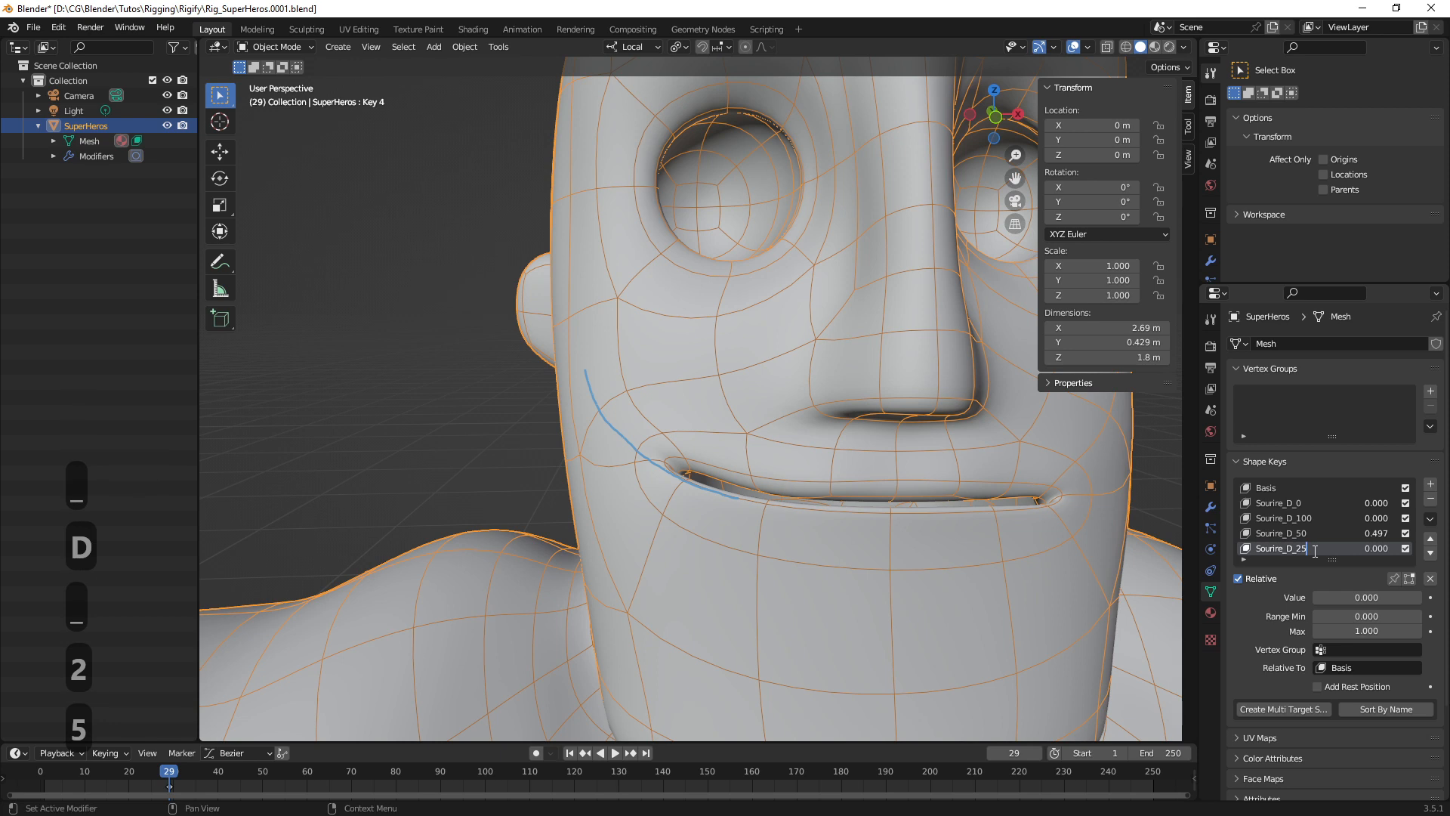
key("Return")
Reset the Sourire_D_50 shape key's value to 0
left_click(1376, 532)
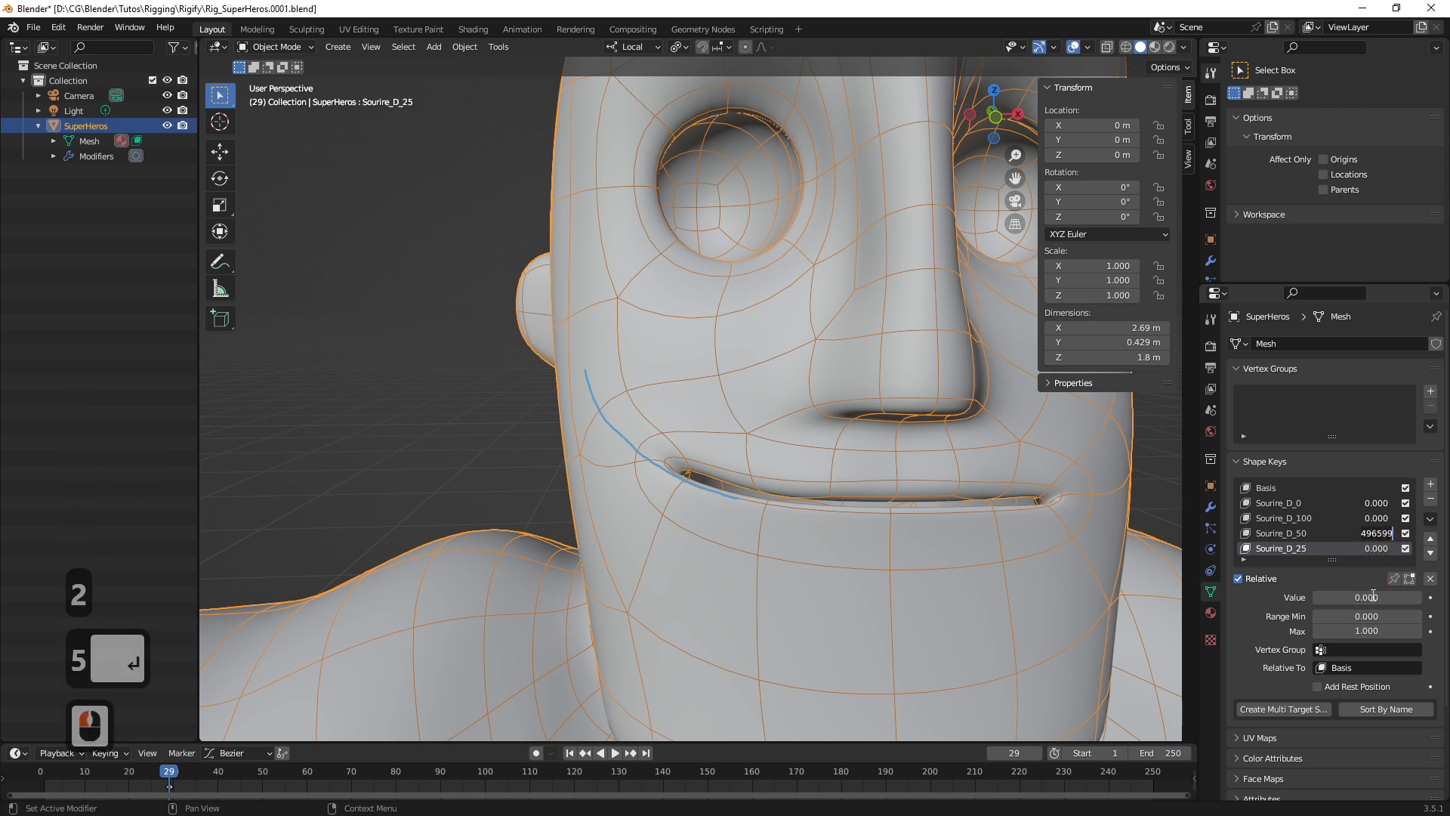
left_click(1388, 533)
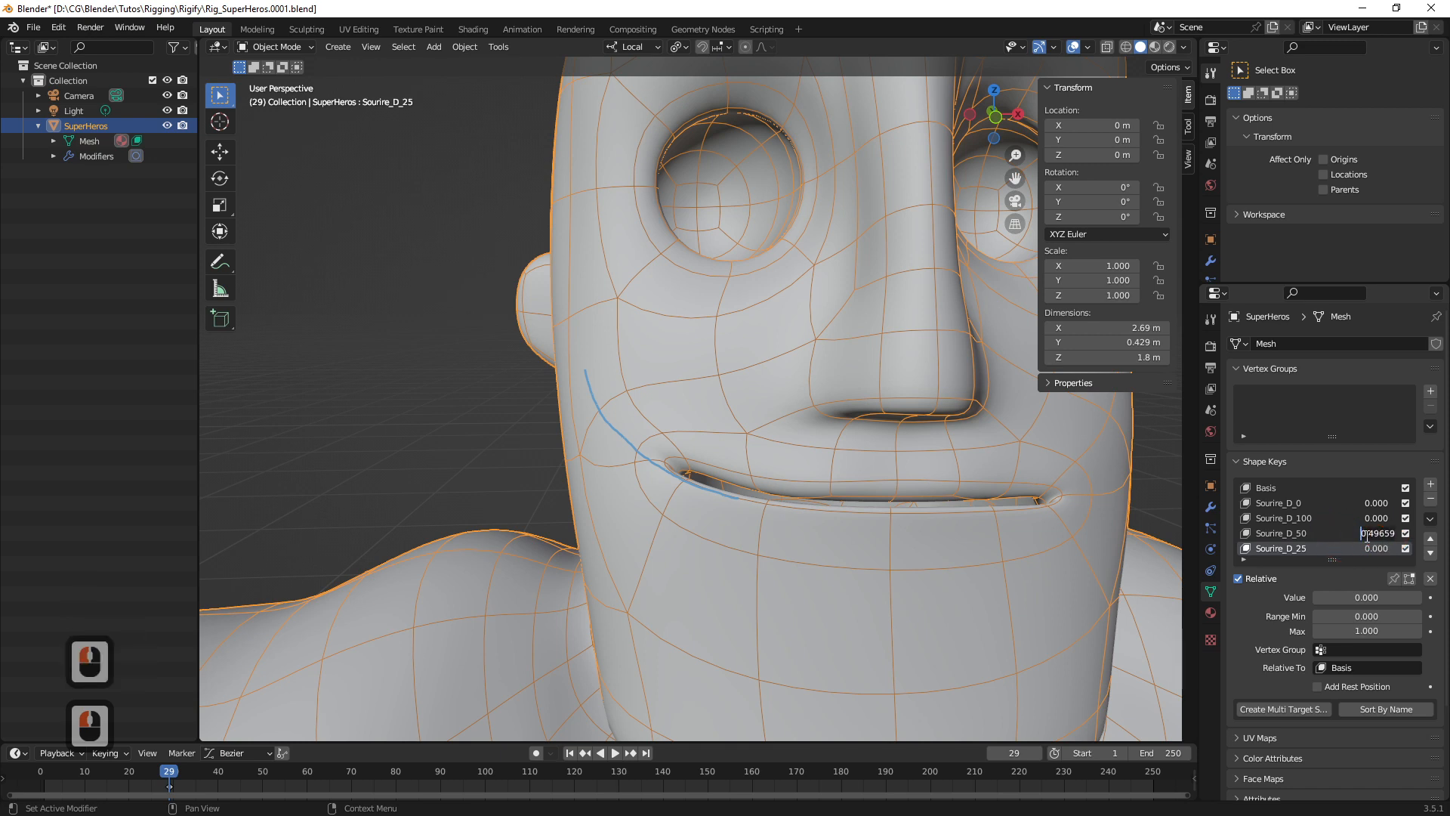
key("Delete")
key("Delete")
key("Delete")
key("Delete")
key("Delete")
key("Delete")
key("Delete")
key("Delete")
key("Delete")
key("Delete")
key("Delete")
key("Delete")
key("Delete")
type("0")
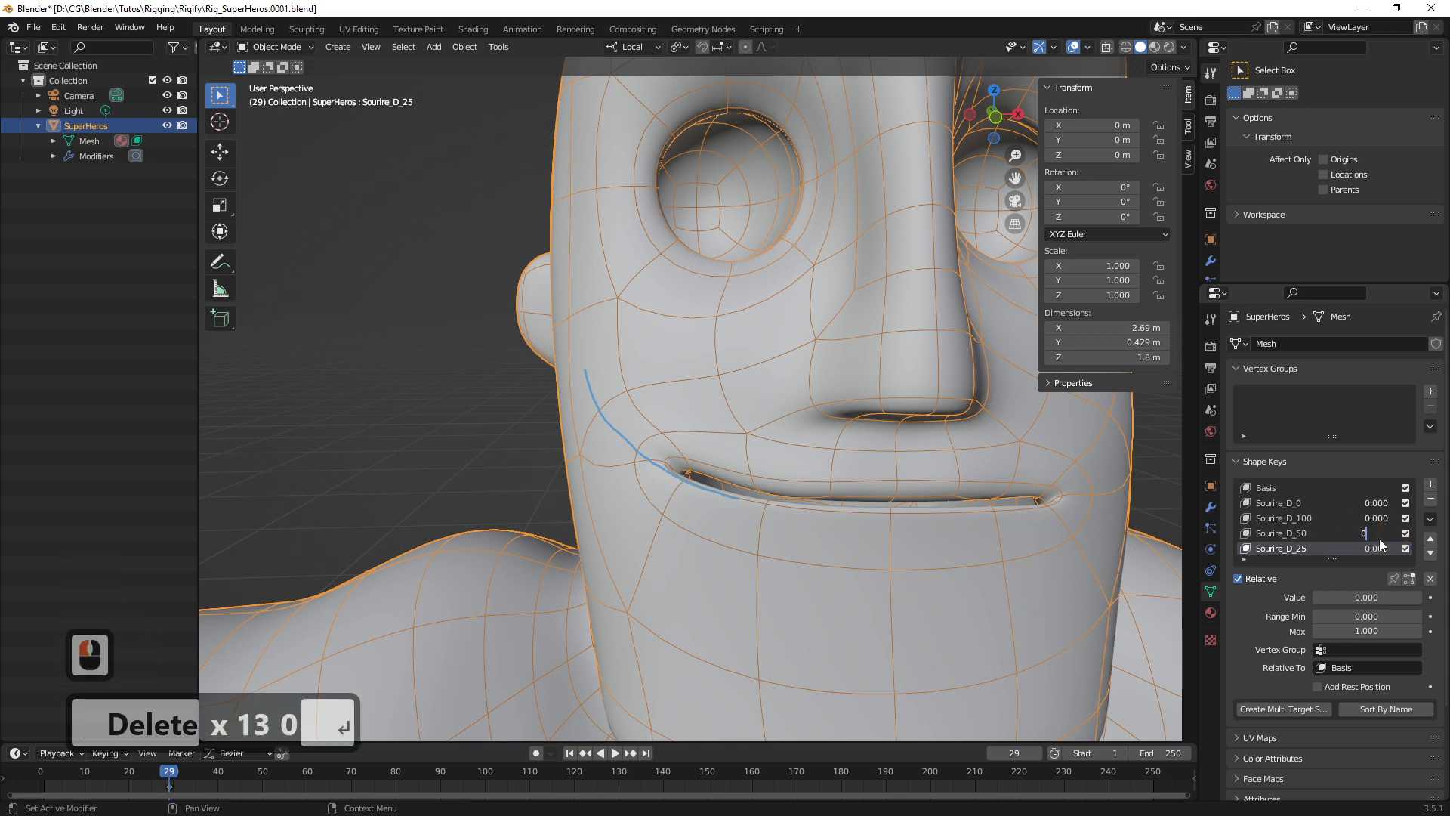
key("Return")
Edit Sourire_D_25 in Edit Mode, moving the mouth-corner vertex onto the annotated curve at about X -0.0738 m and Z 1.5821 m
left_click(1288, 549)
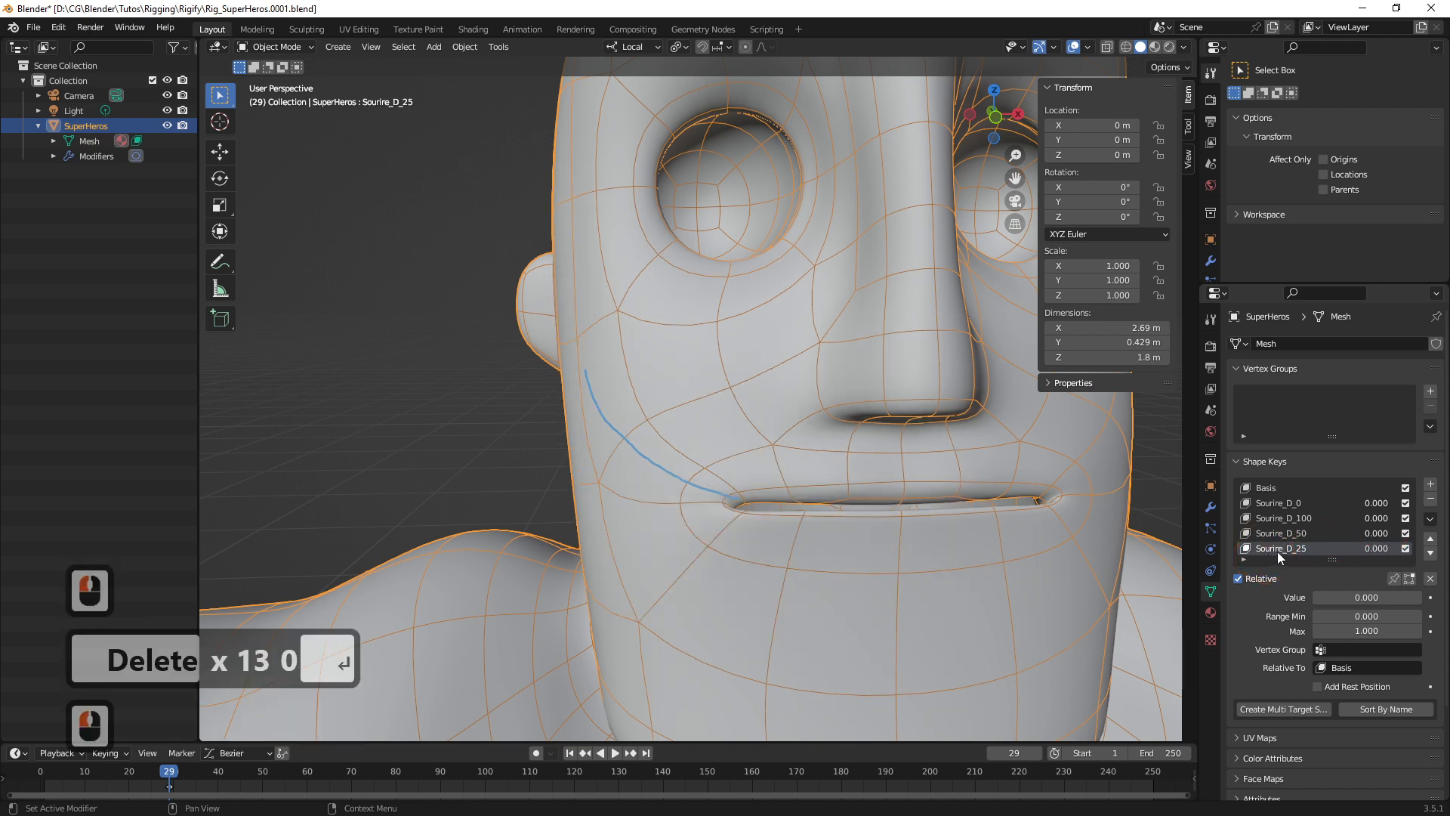
key("Tab")
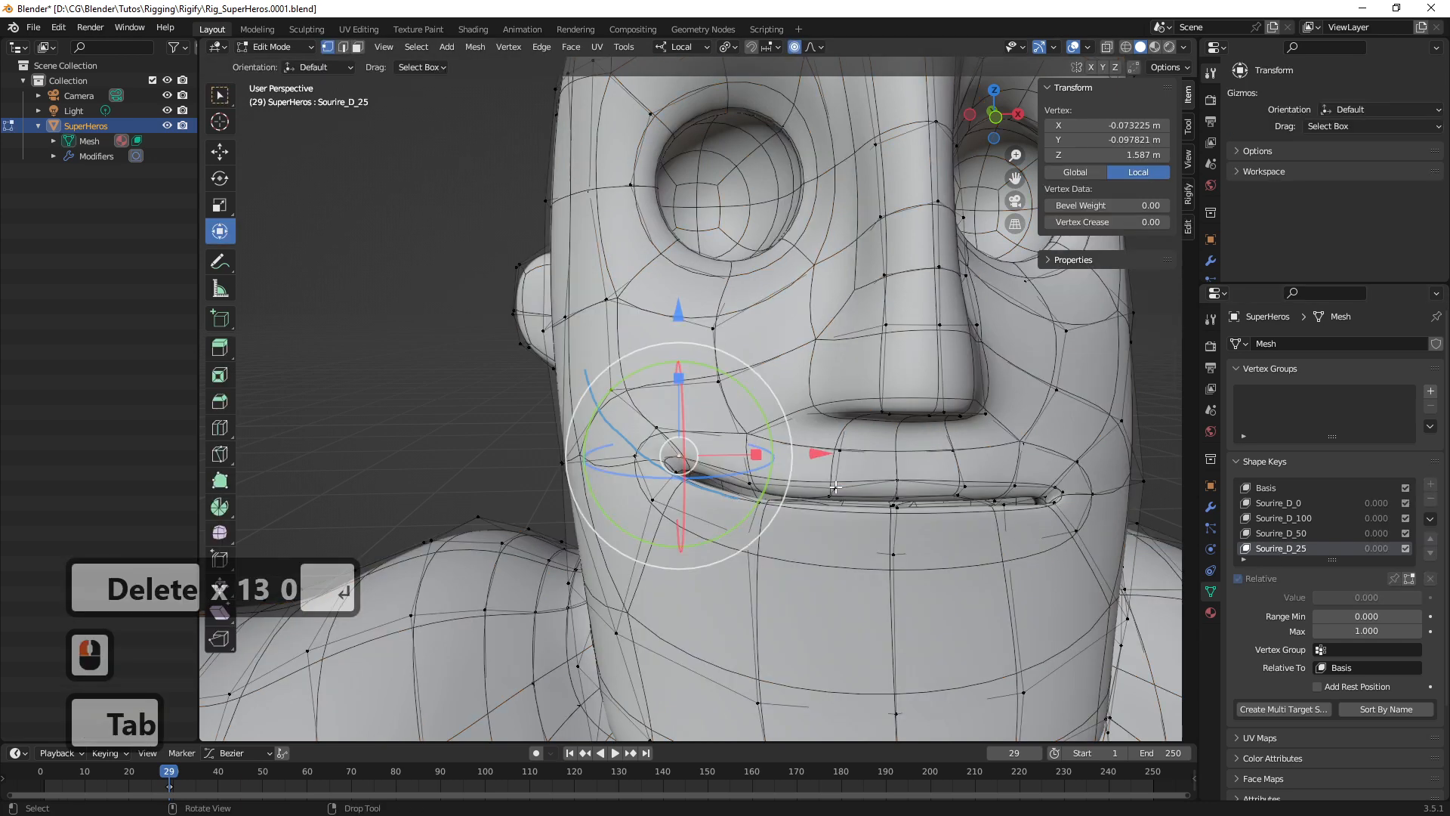
mouse_move(698, 473)
middle_mouse_down("ctrl")
mouse_move(715, 466)
mouse_move(703, 444)
mouse_move(700, 455)
middle_mouse_up("ctrl")
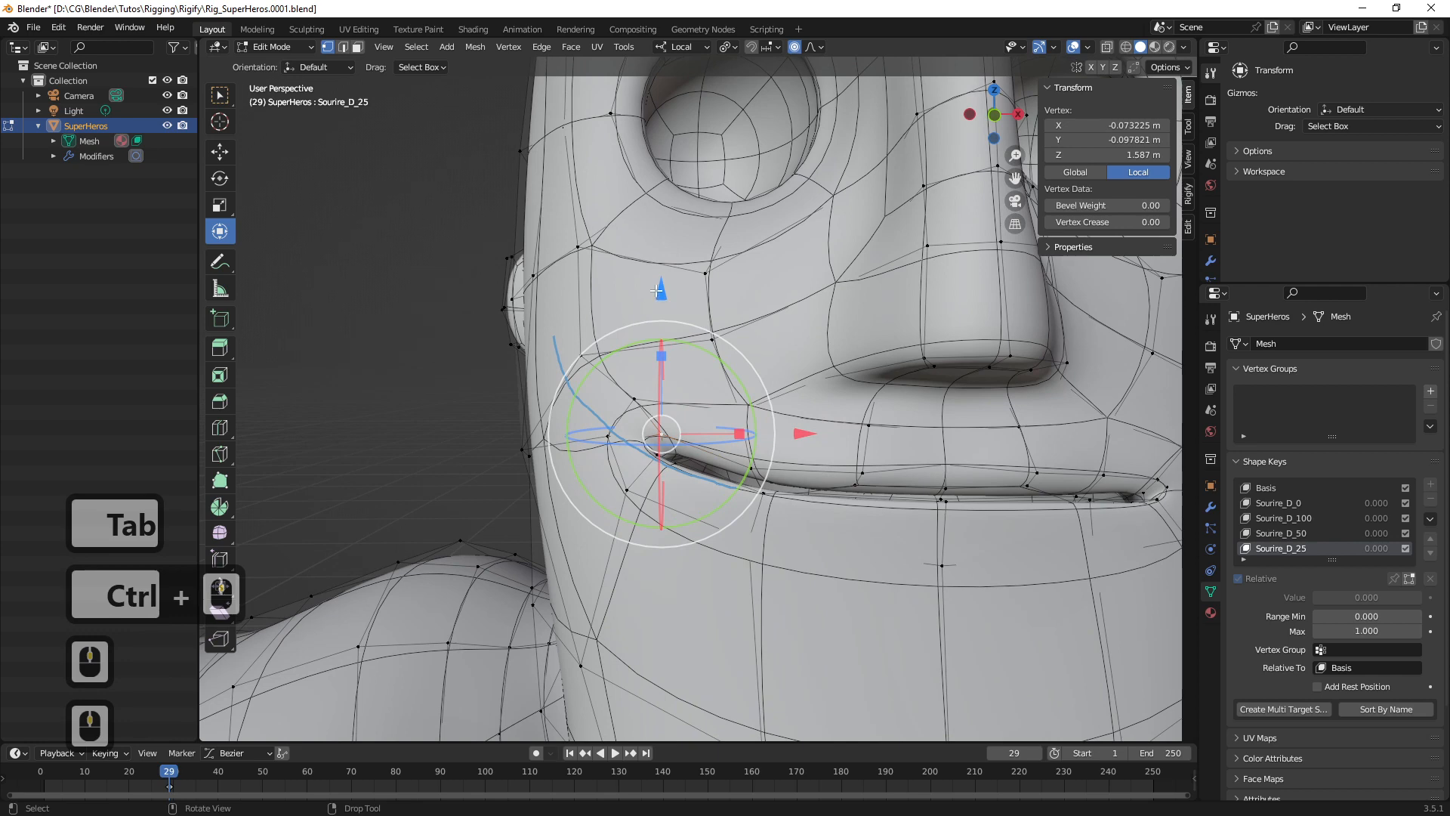
left_click_drag(657, 291, 654, 310)
middle_click_drag(664, 355, 756, 449)
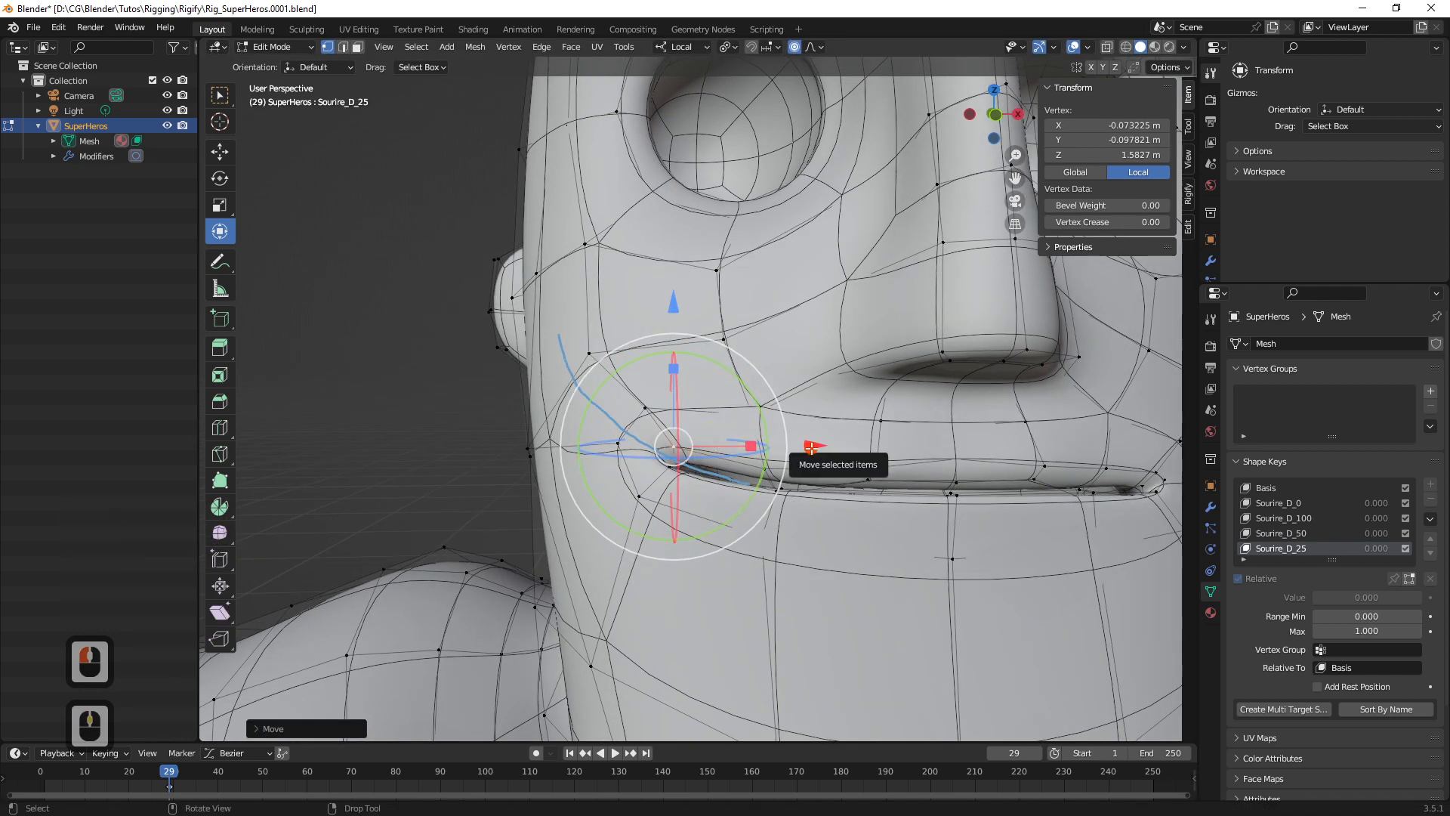
left_click_drag(804, 449, 806, 447)
left_click_drag(669, 307, 670, 311)
Lower the neighbouring lip vertex of Sourire_D_25 slightly and return to Object Mode
middle_click_drag(744, 483, 772, 494)
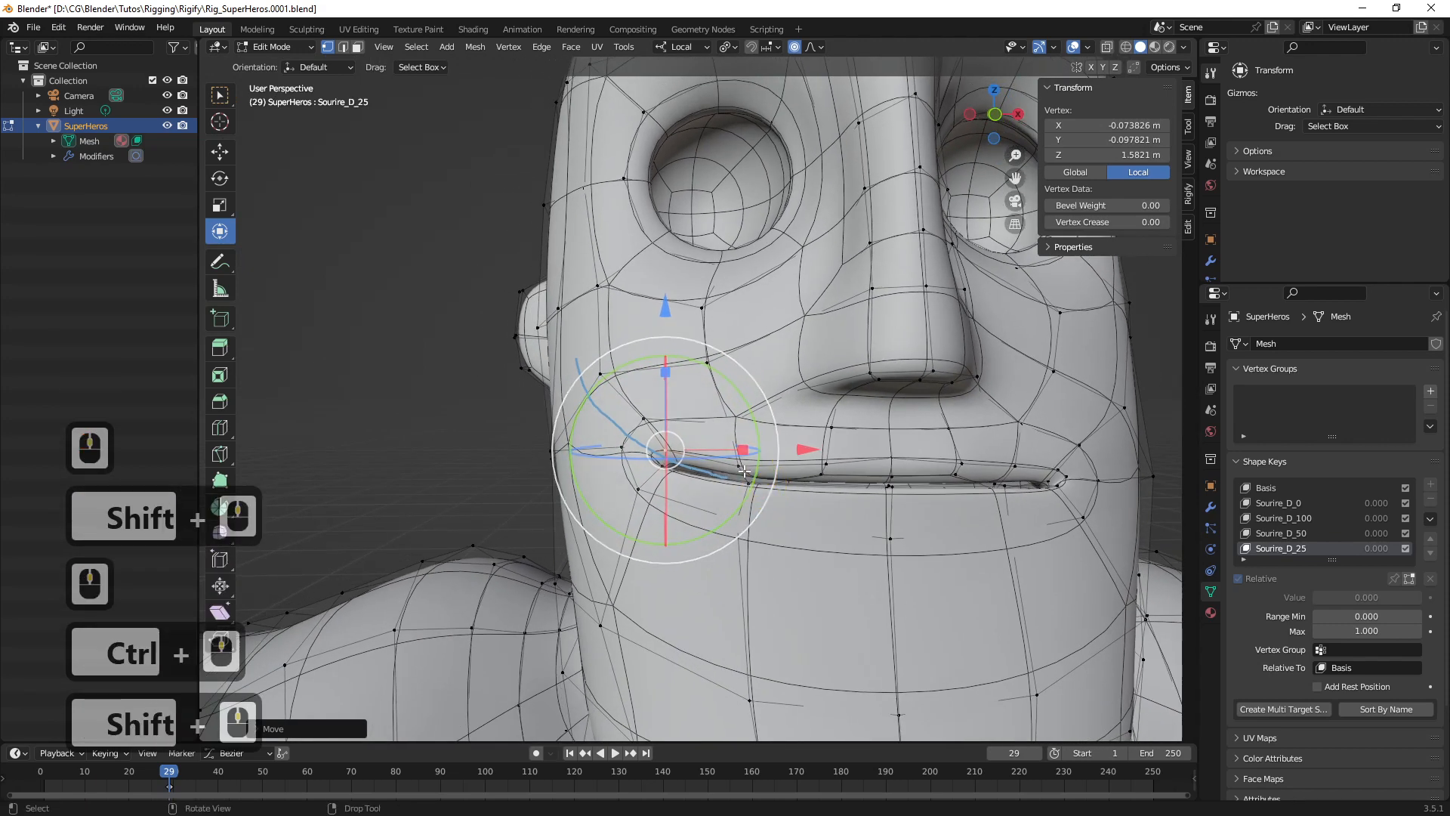
left_click(747, 481)
left_click_drag(750, 348, 749, 351)
middle_click_drag(795, 499, 868, 517)
key("Tab")
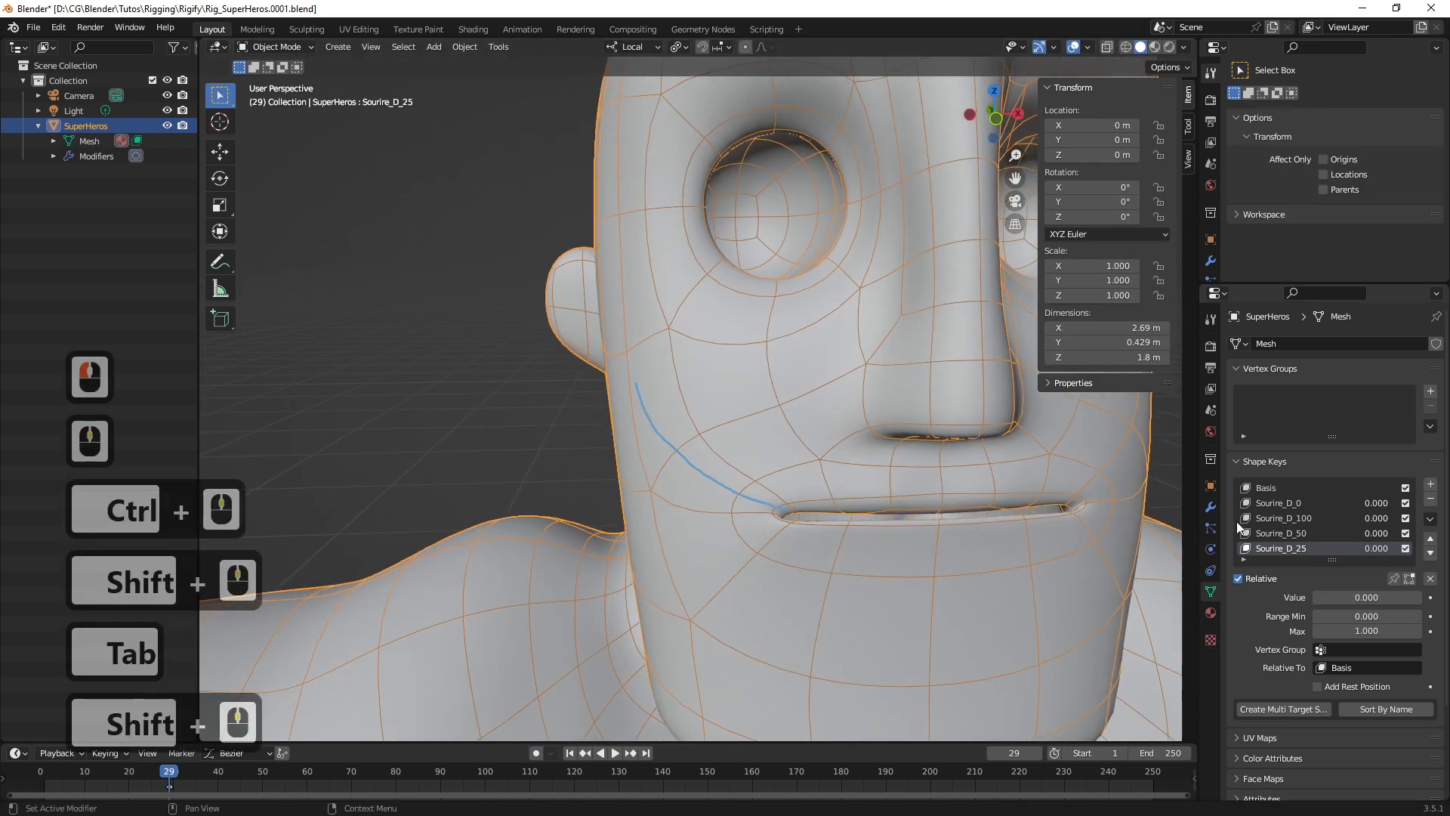
Raise Sourire_D_100 to about 0.755 and create a new shape key from that mix, named Sourire_D_75
left_click(1308, 519)
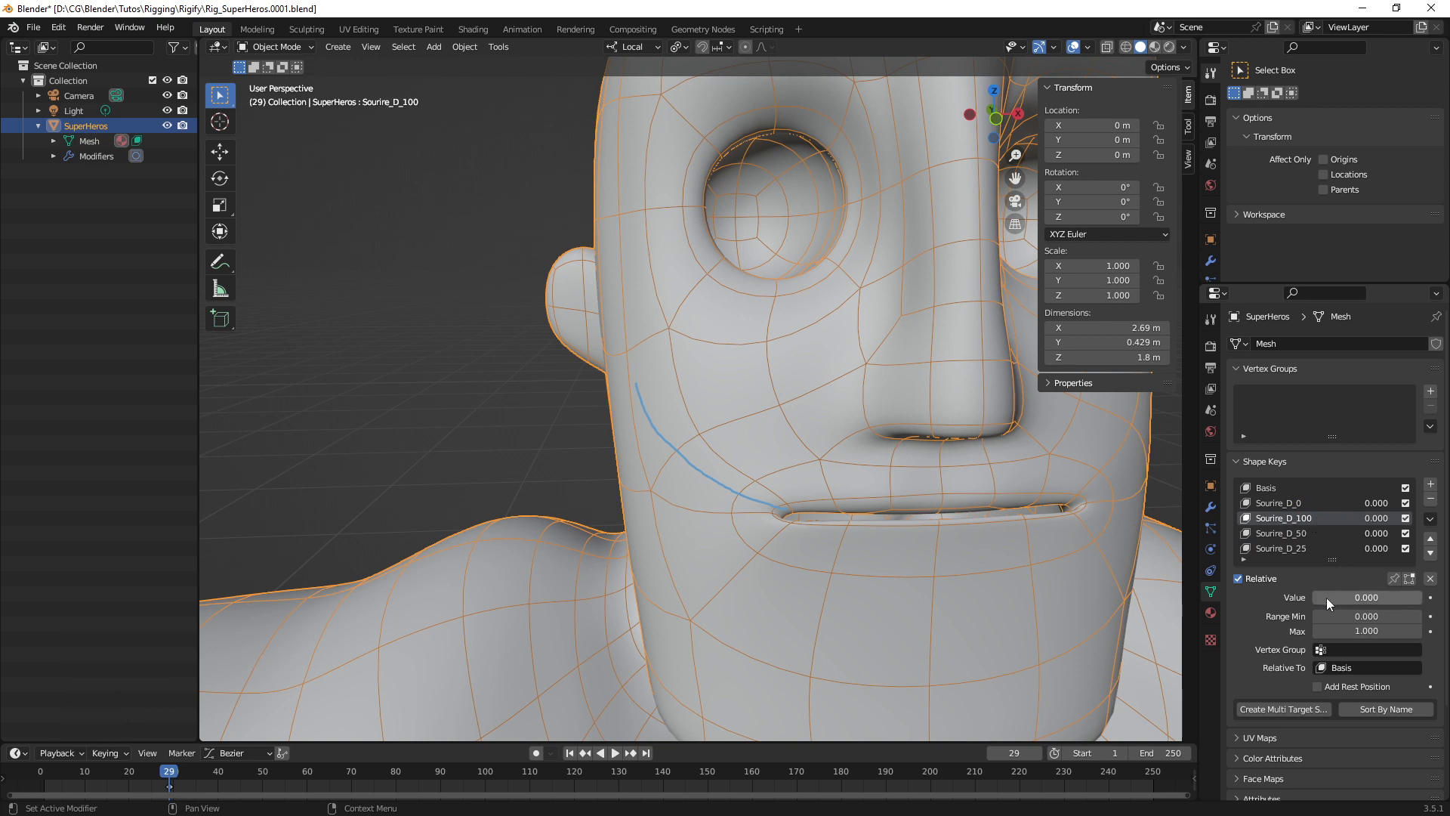
left_click_drag(1326, 596, 1395, 597)
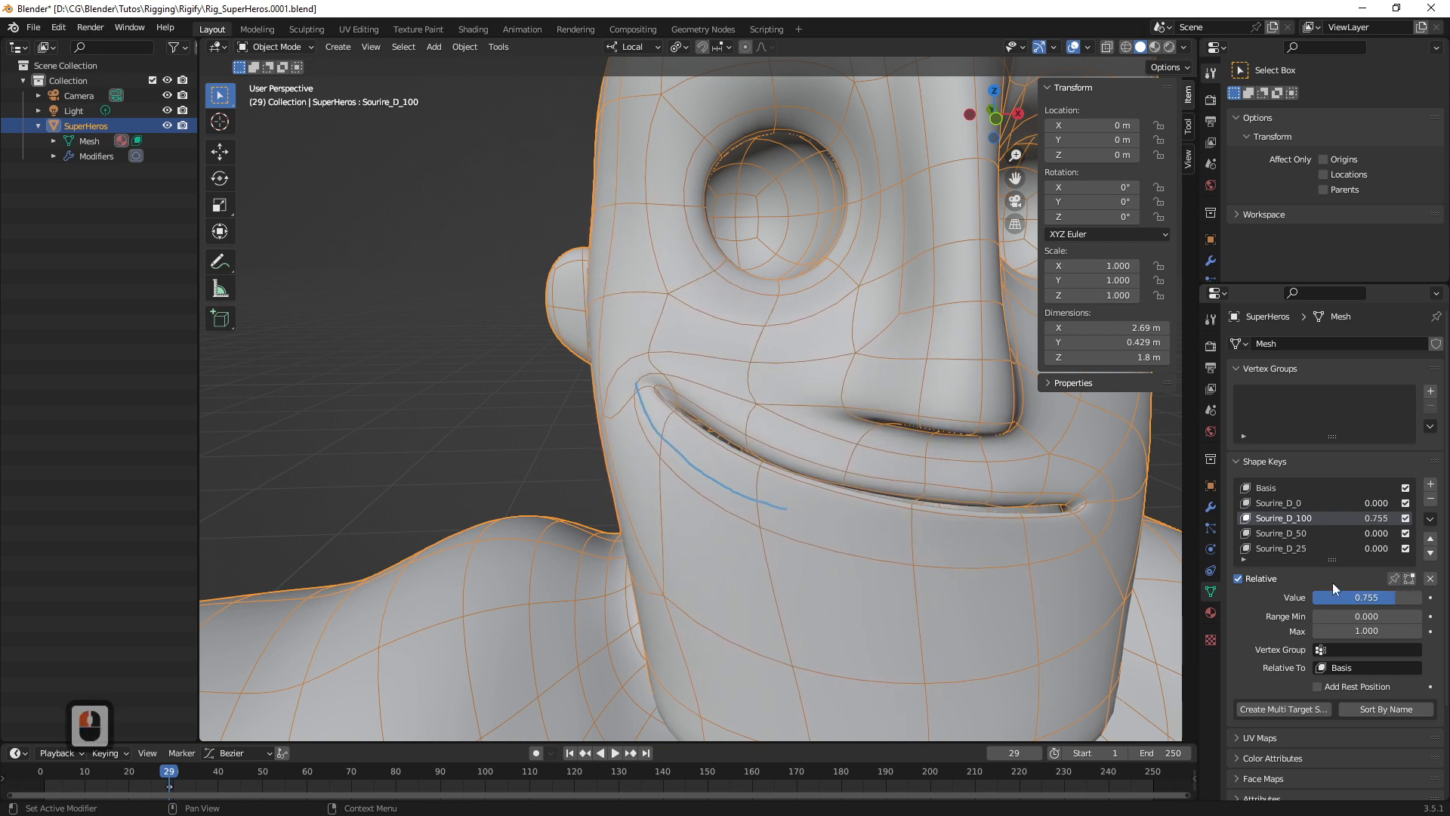
left_click(1429, 519)
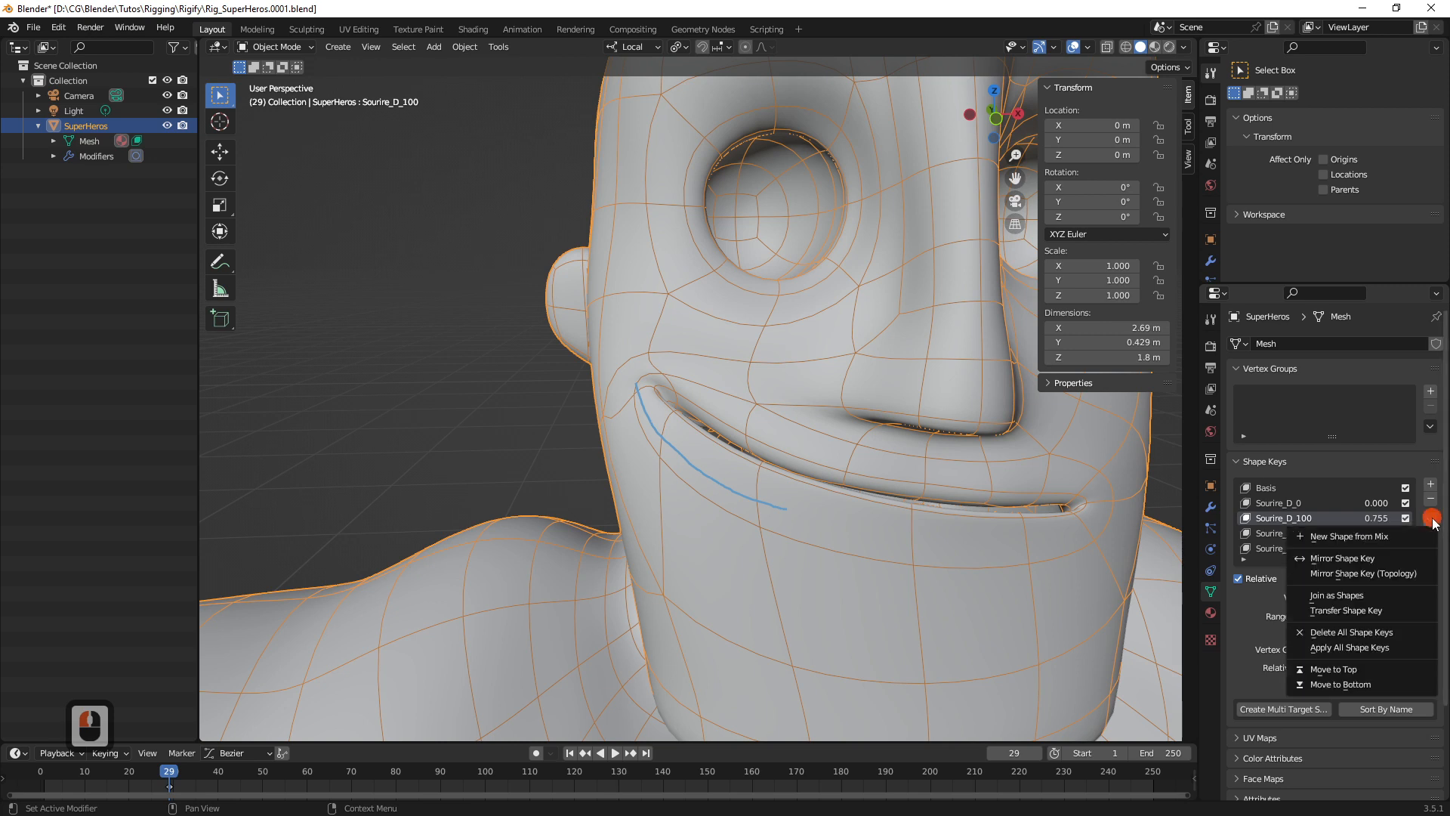
left_click(1358, 537)
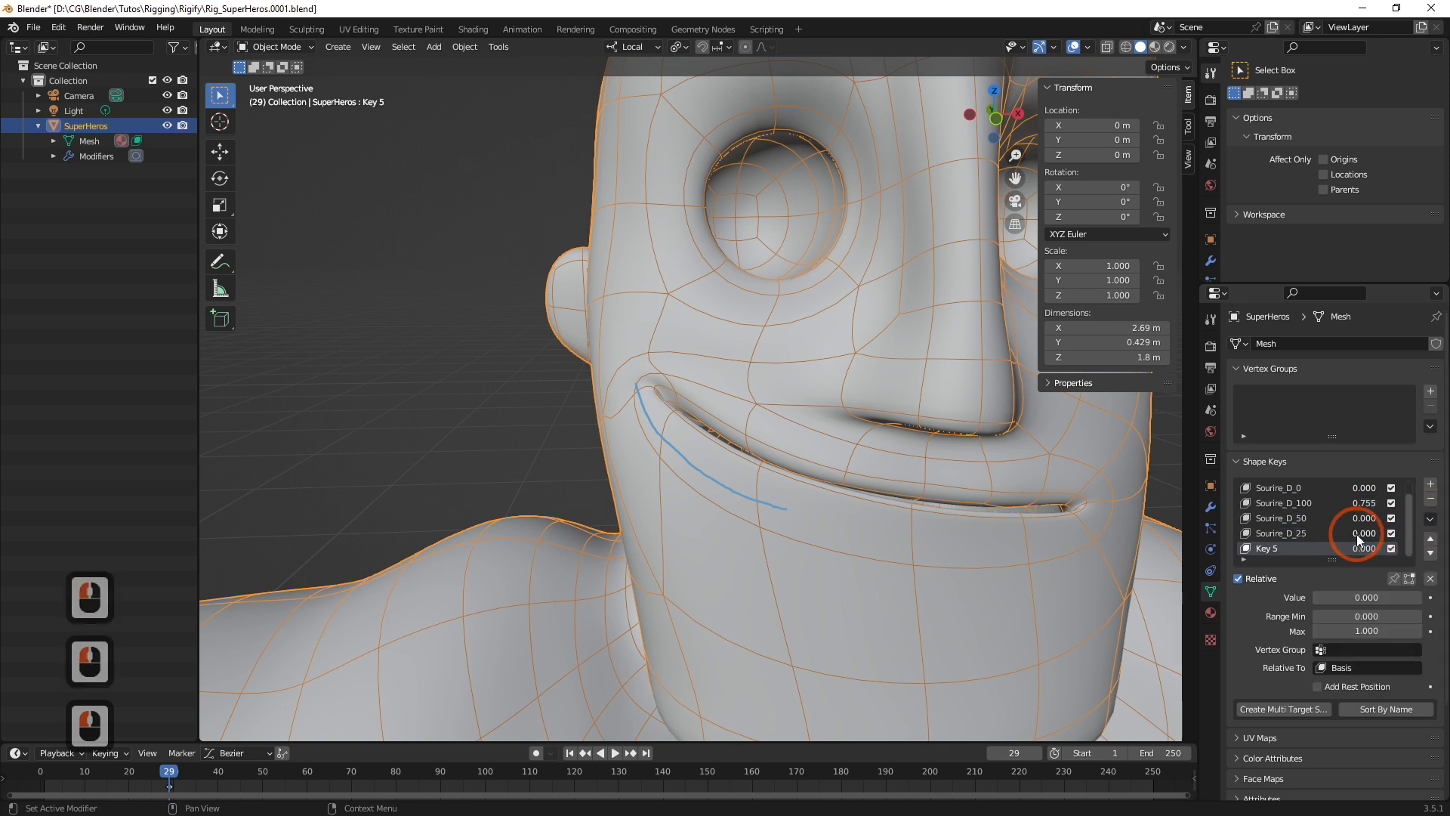
double_click(1280, 550)
type("Sourir")
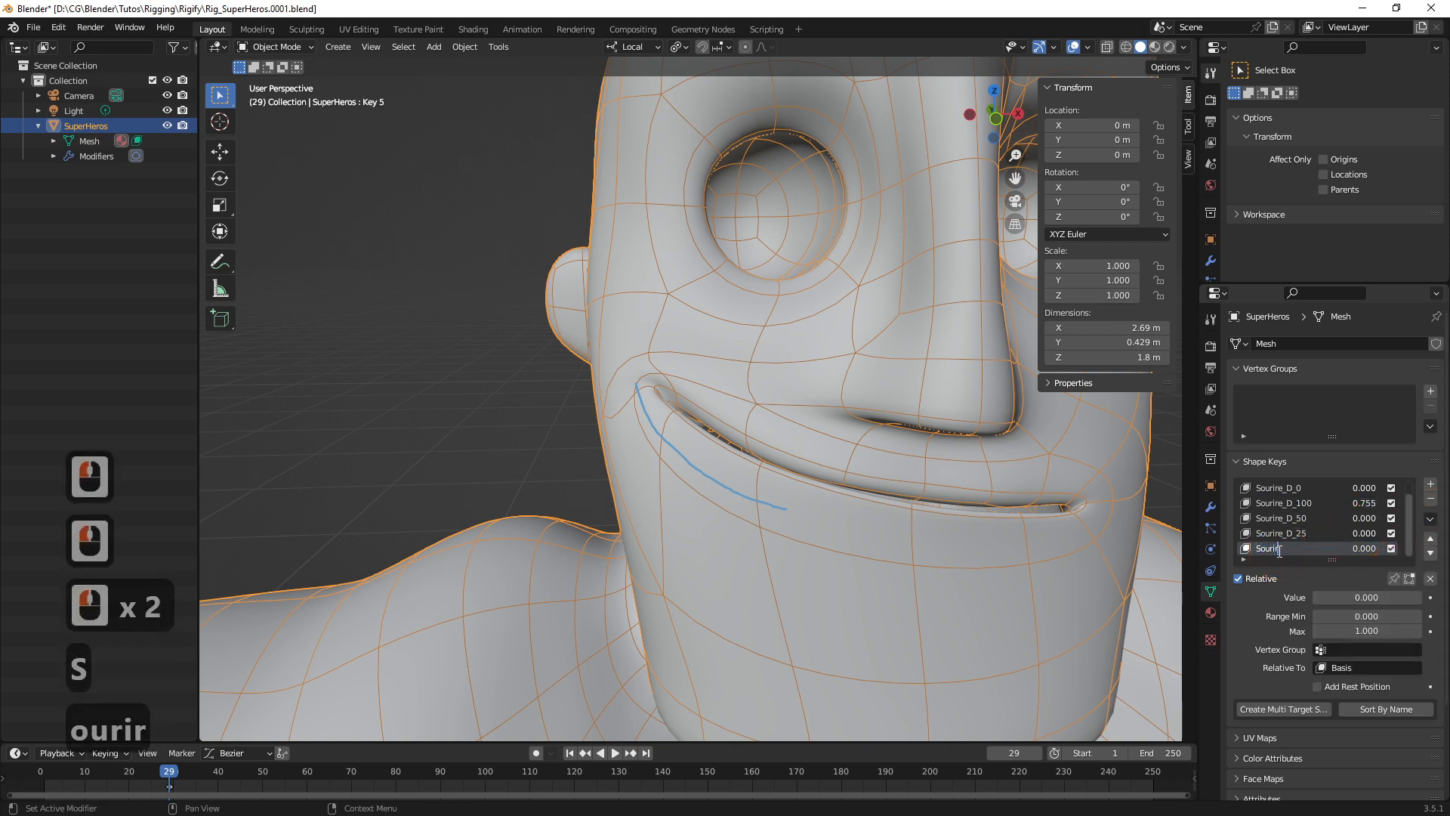
type("e_D")
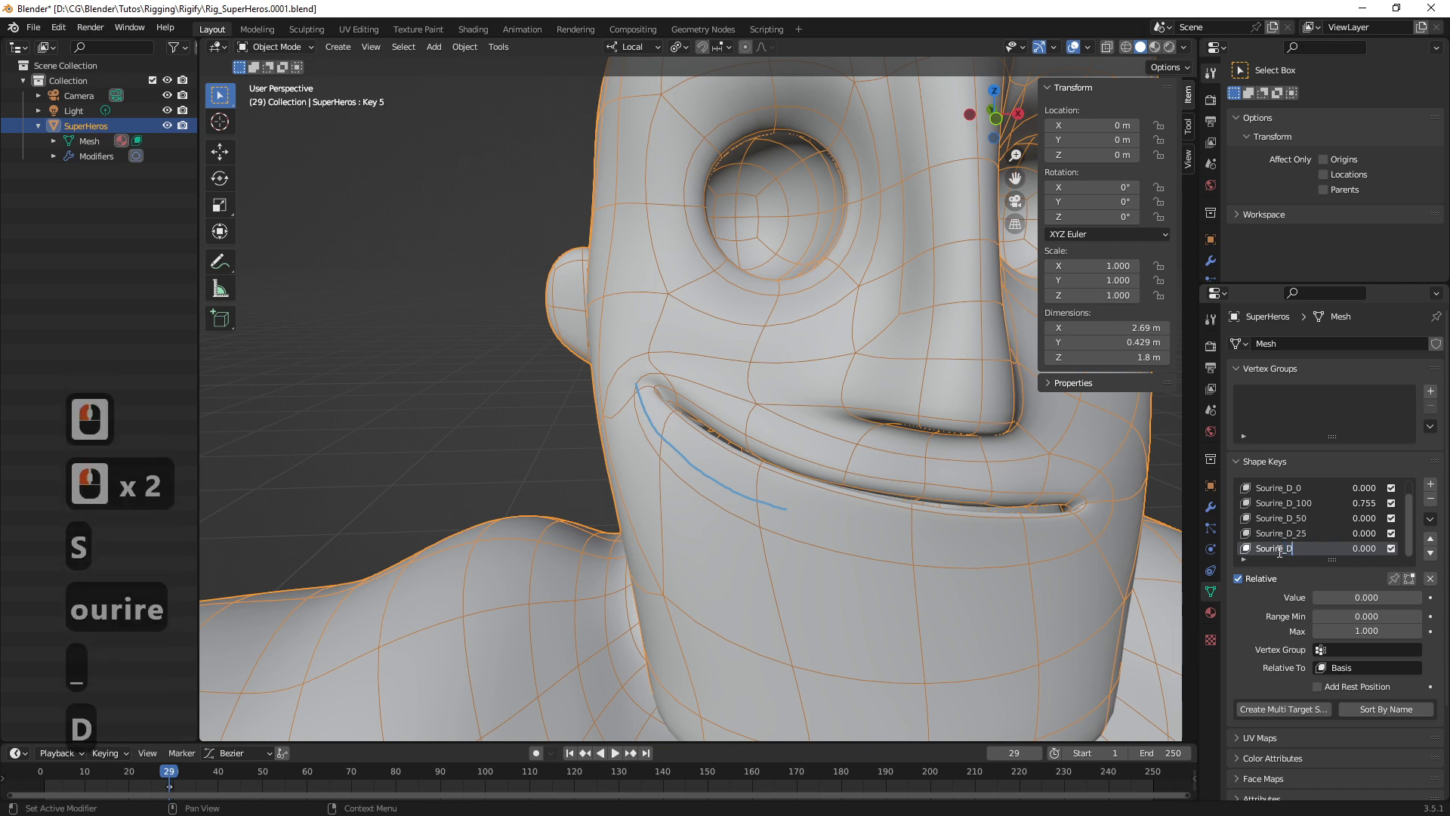
type("_75")
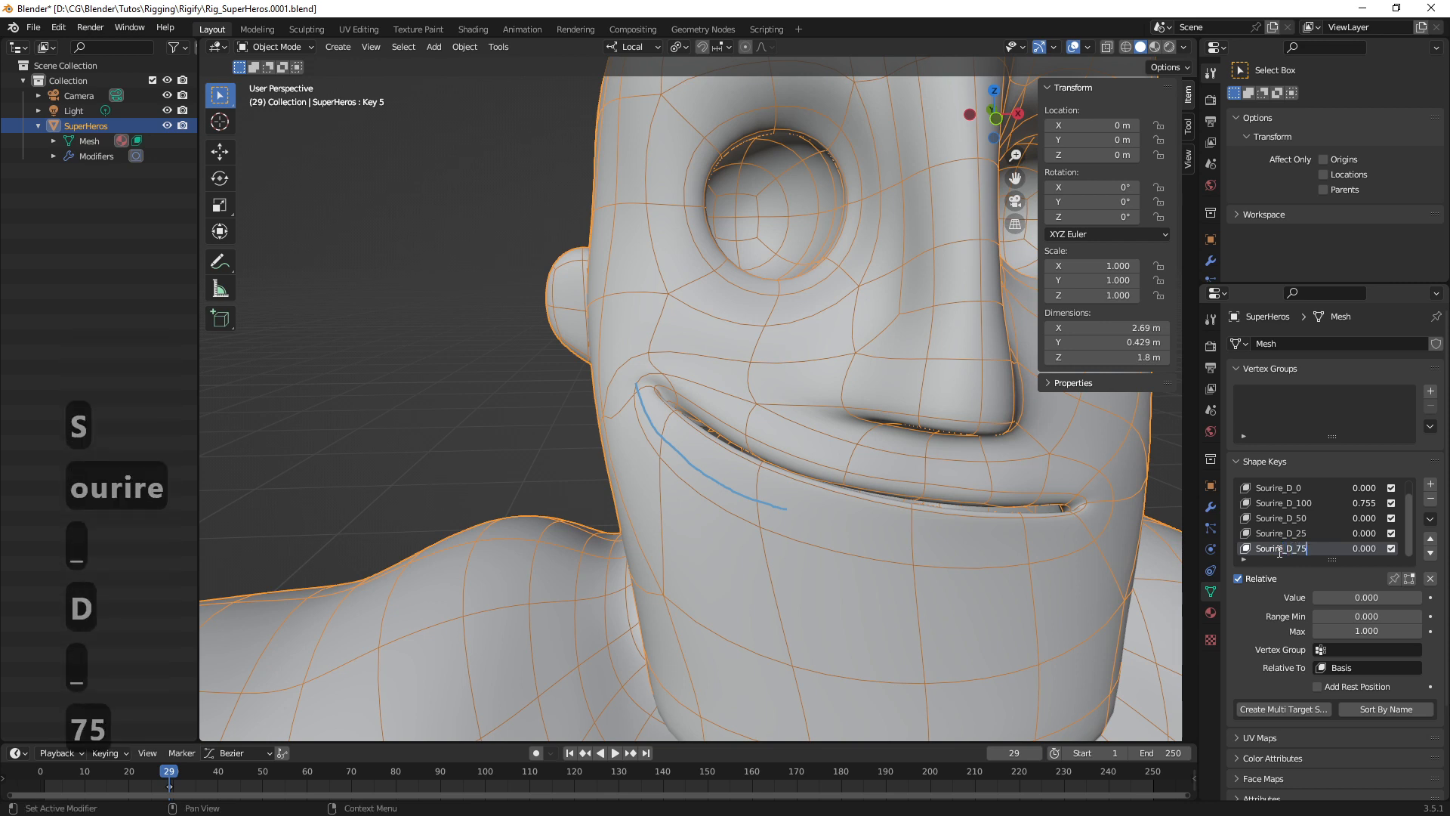
key("Return")
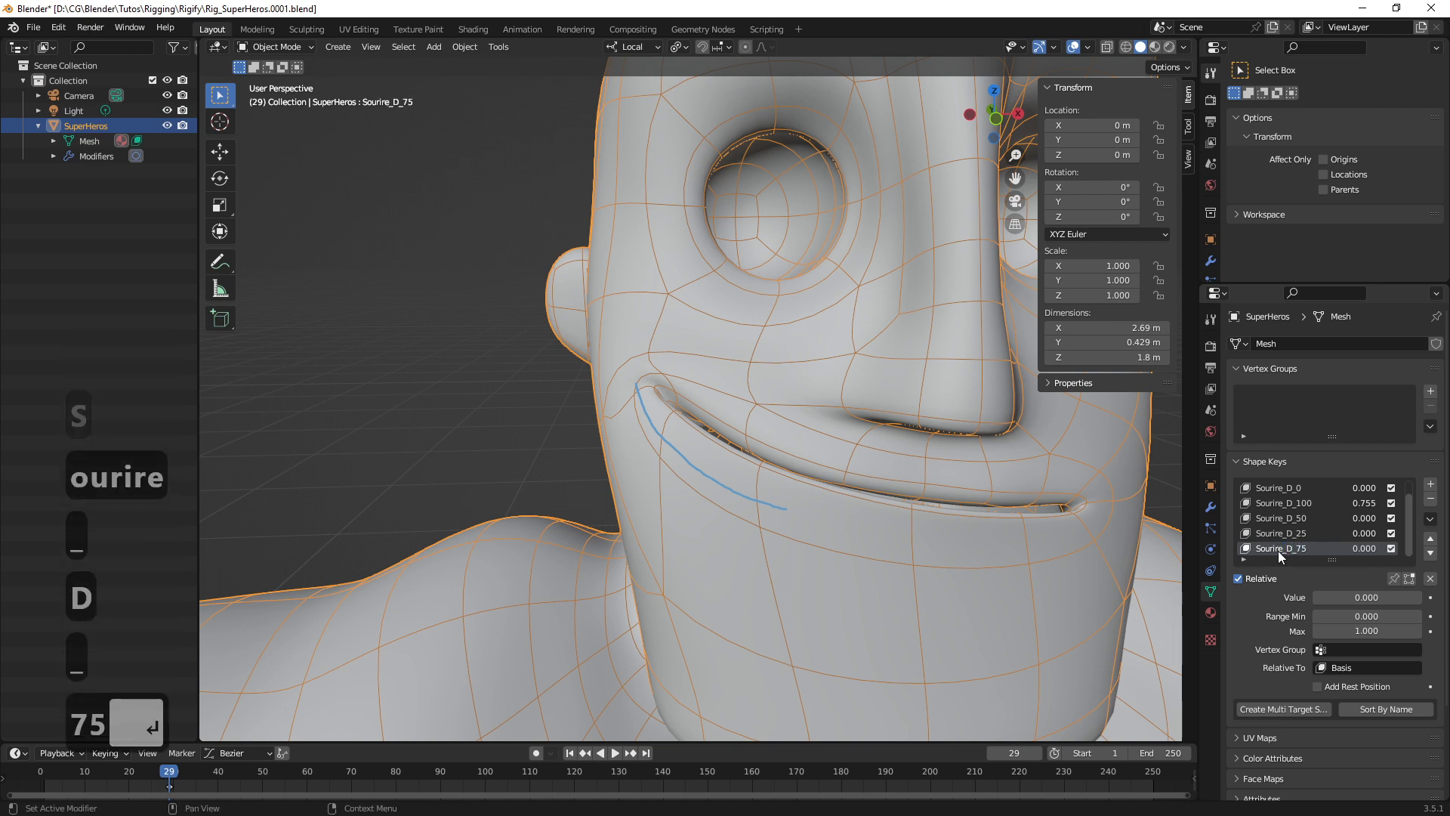
Reset Sourire_D_100 to 0, make Sourire_D_75 active and enlarge the shape key list to fit all keys
left_click(1364, 501)
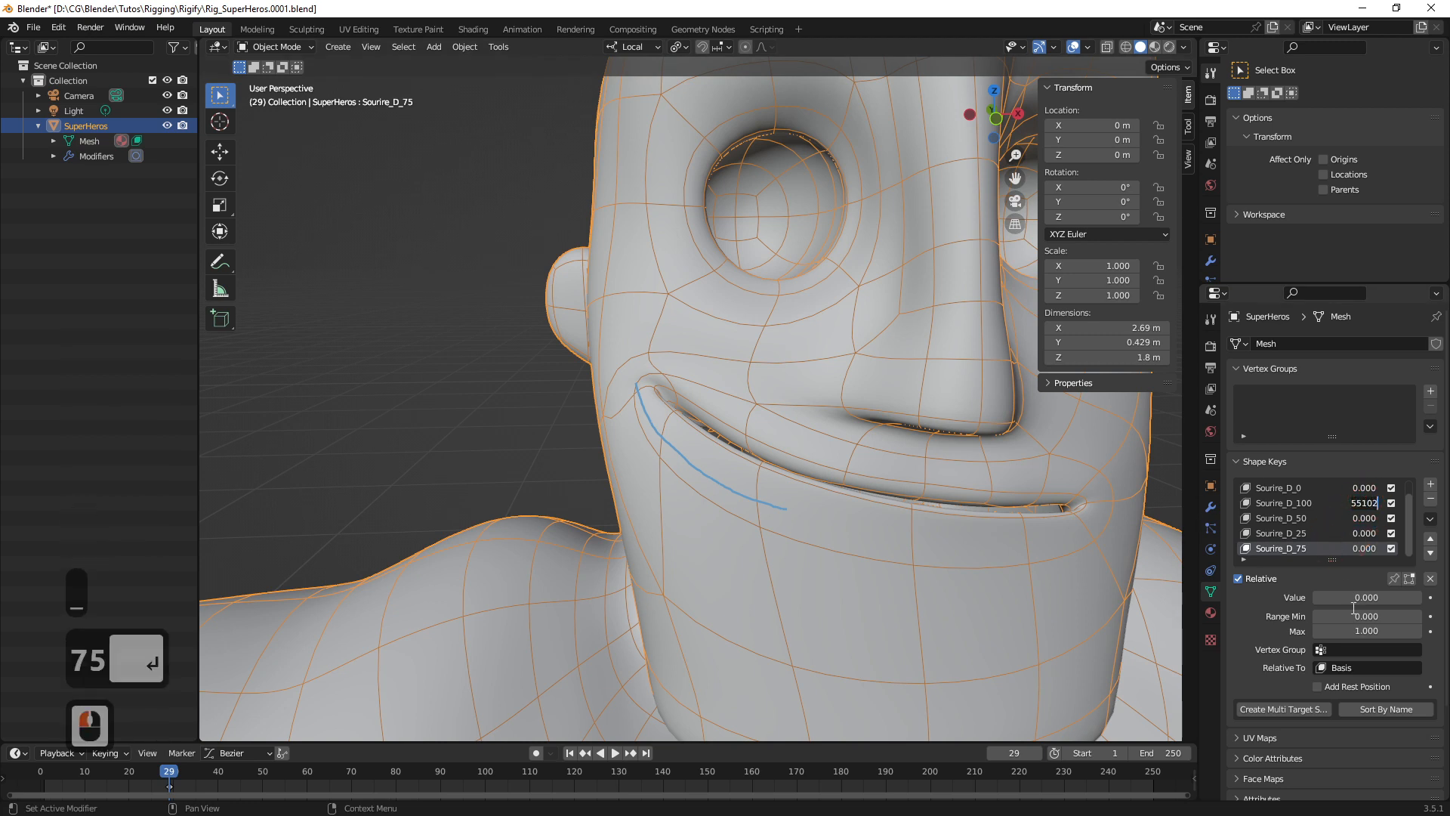
left_click(1295, 503)
left_click_drag(1377, 600, 1312, 598)
left_click(1291, 550)
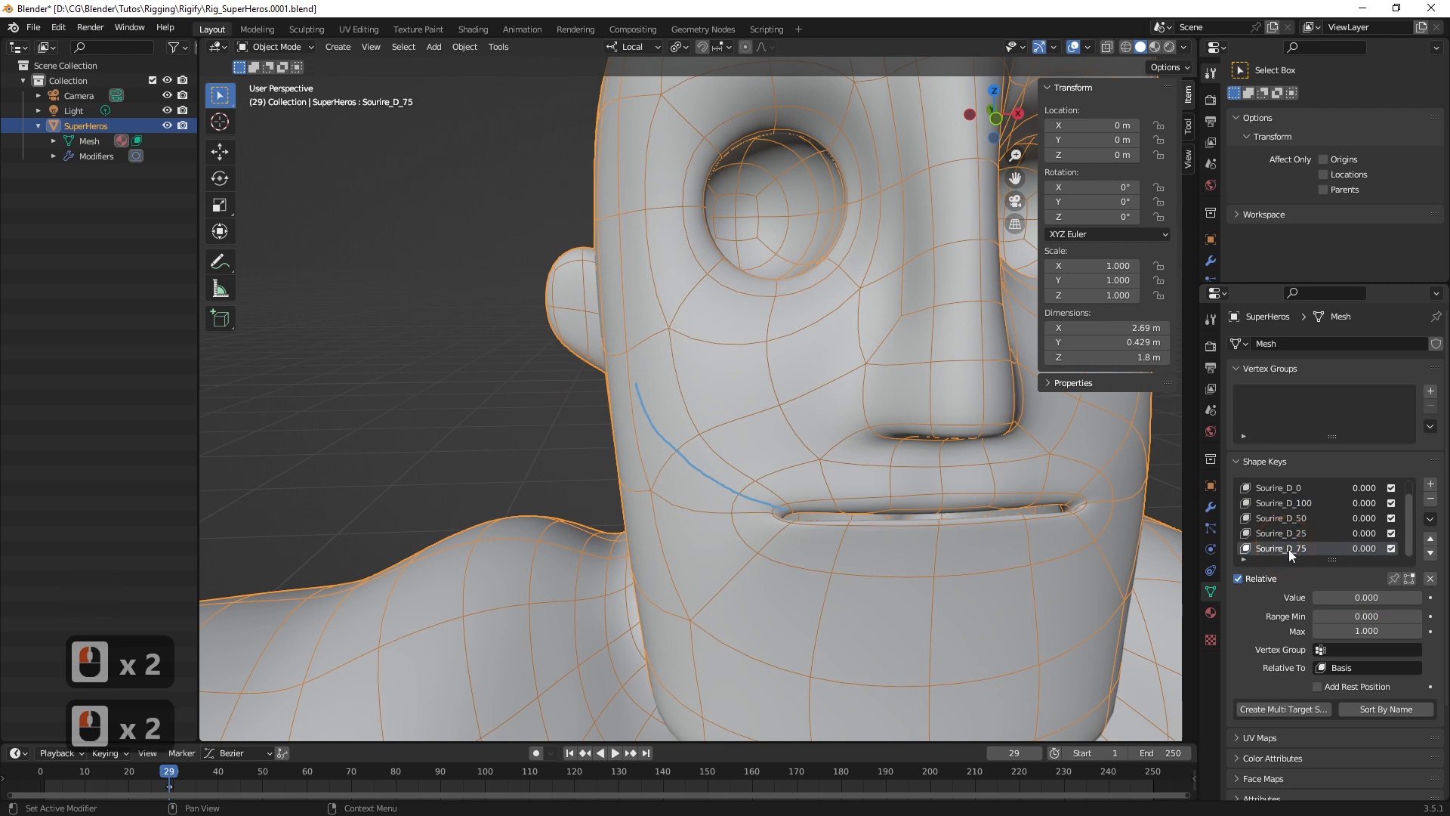
left_click_drag(1299, 563, 1322, 593)
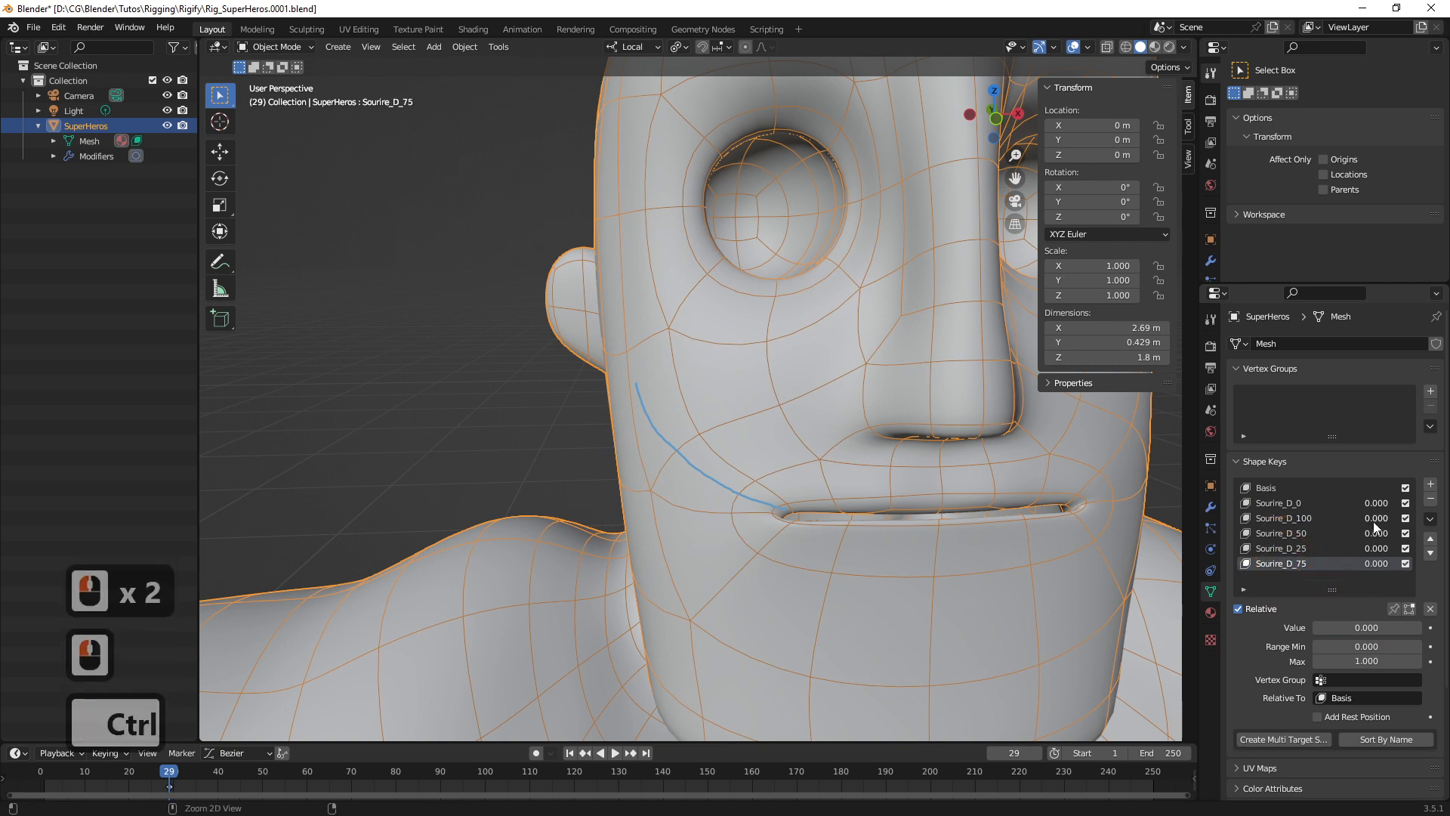
key("ctrl+1")
left_click(1301, 521)
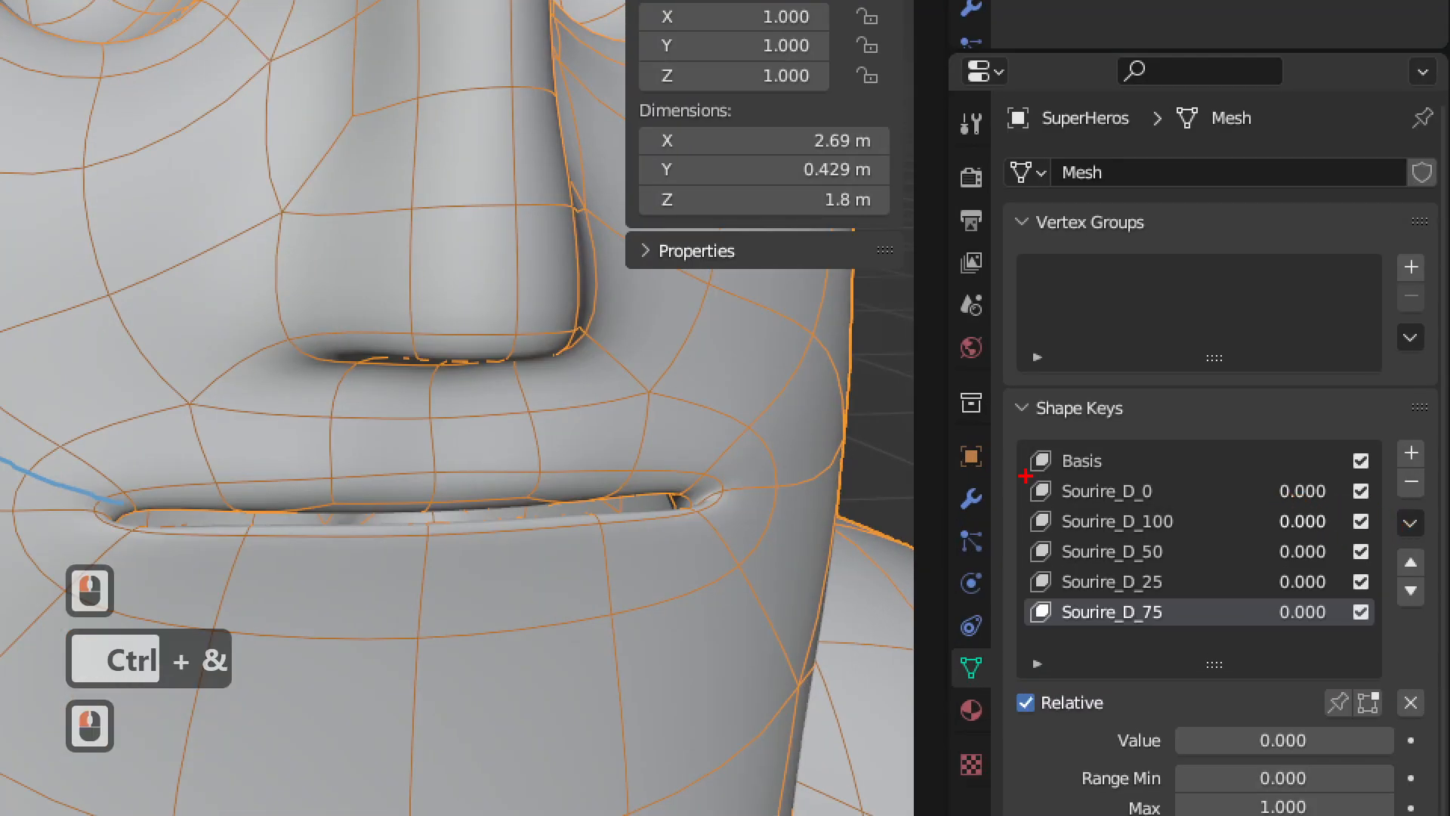
left_click_drag(1024, 474, 1203, 639, "ctrl")
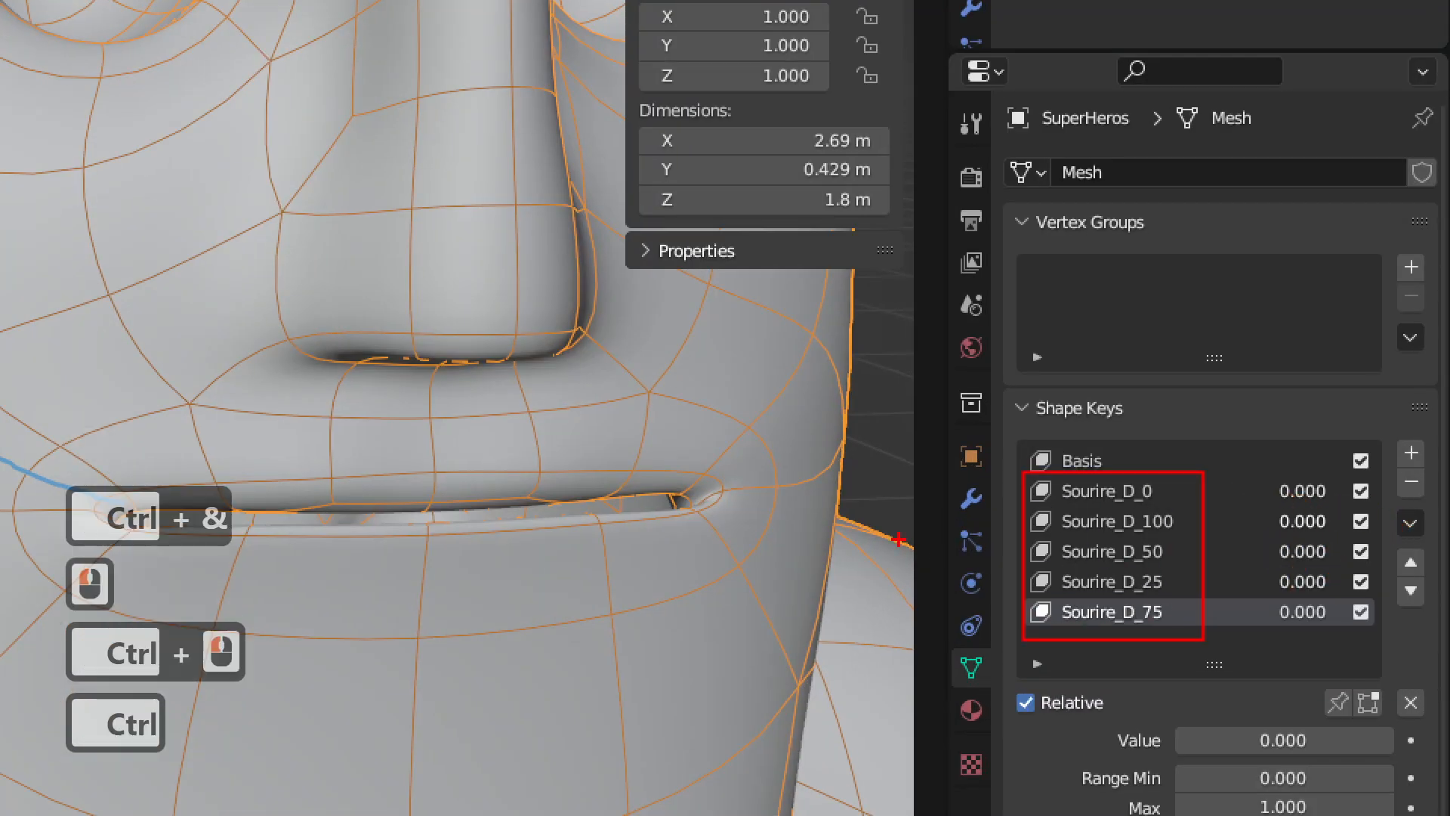
mouse_move(728, 458)
left_mouse_down()
mouse_move(771, 515)
mouse_move(1015, 544)
mouse_move(975, 520)
mouse_move(990, 559)
mouse_move(956, 571)
left_mouse_up()
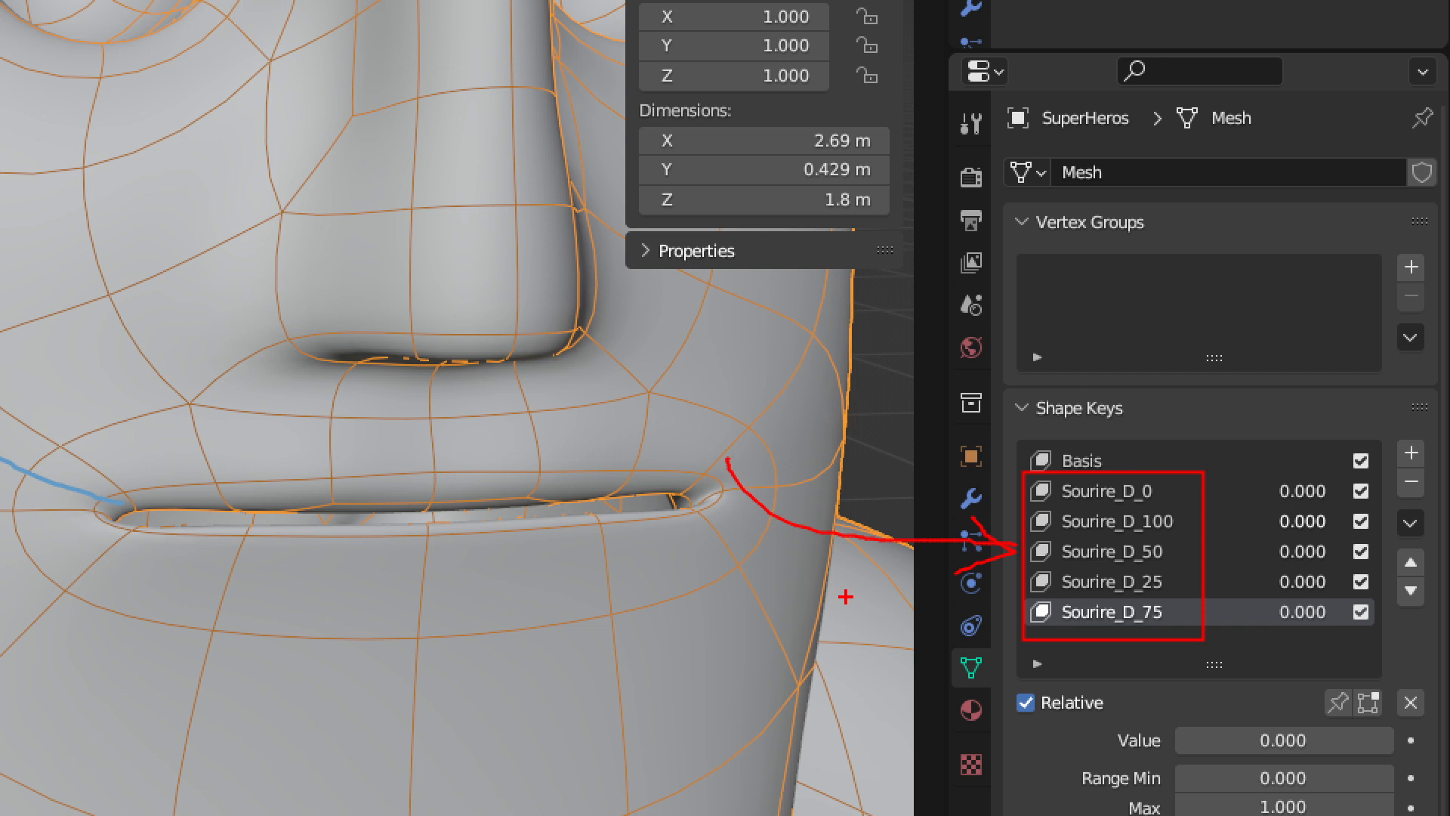
key("Escape")
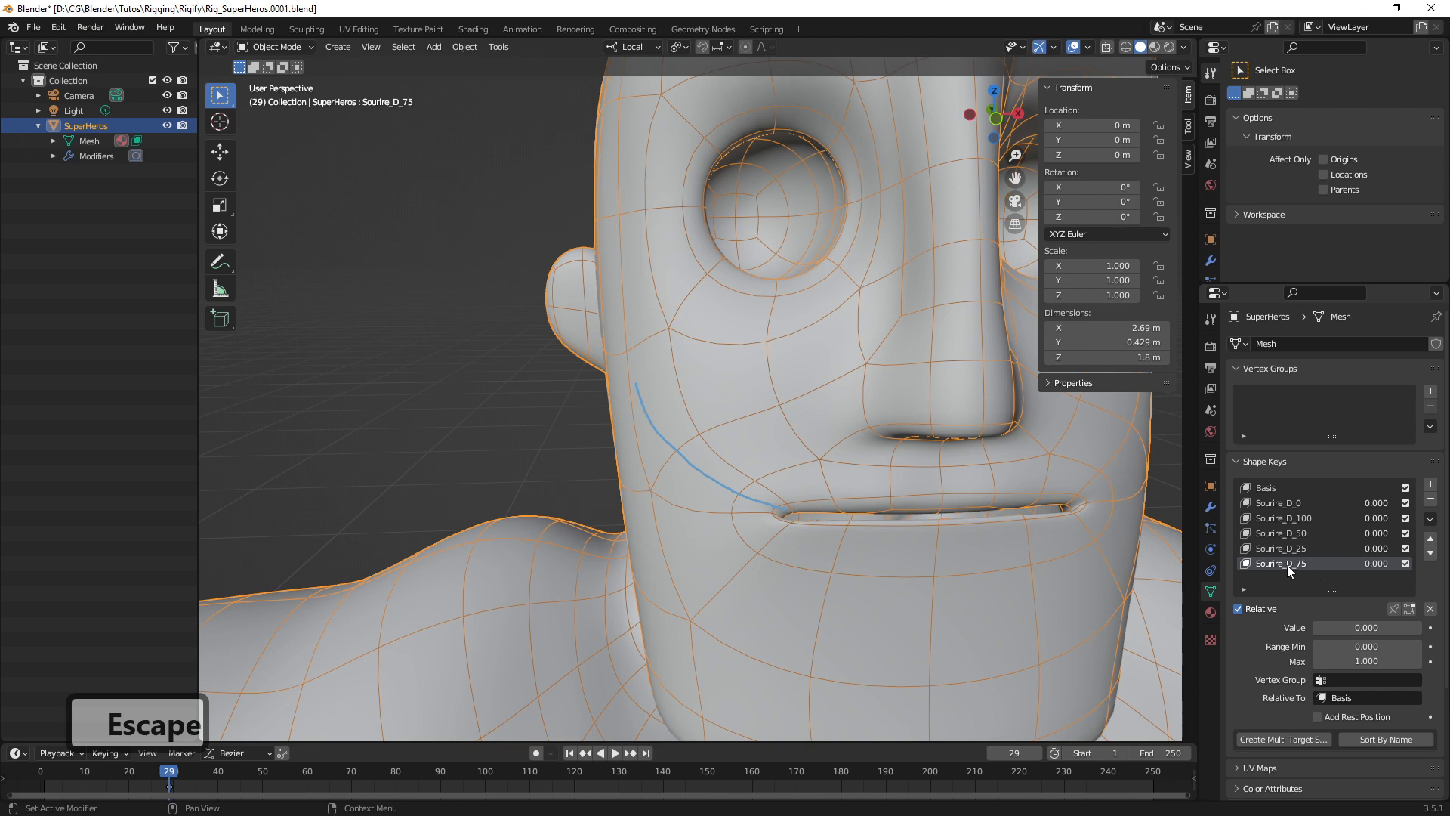
In Edit Mode, move the mouth-corner vertex of Sourire_D_75 outward to the upper part of the annotated curve
key("Tab")
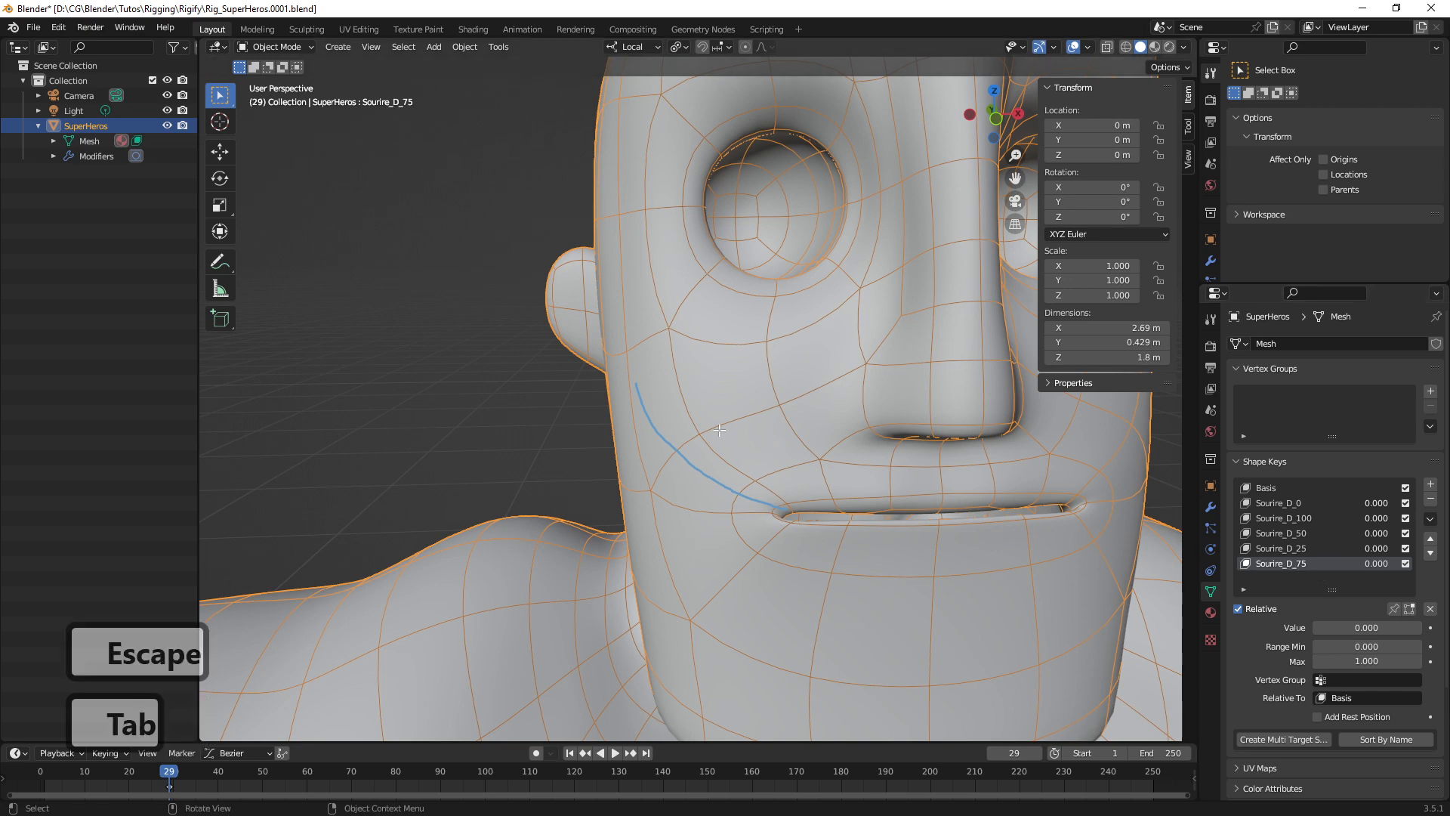
middle_click_drag(736, 457, 689, 390, "ctrl")
left_click(718, 415)
left_click_drag(637, 405, 611, 406, "shift")
middle_click_drag(610, 406, 723, 432, "shift")
Move the lip vertex beside the mouth corner to about X -0.0844 m, Z 1.5858 m, and lower the next lip vertex to about Z 1.5772 m
left_click(765, 460)
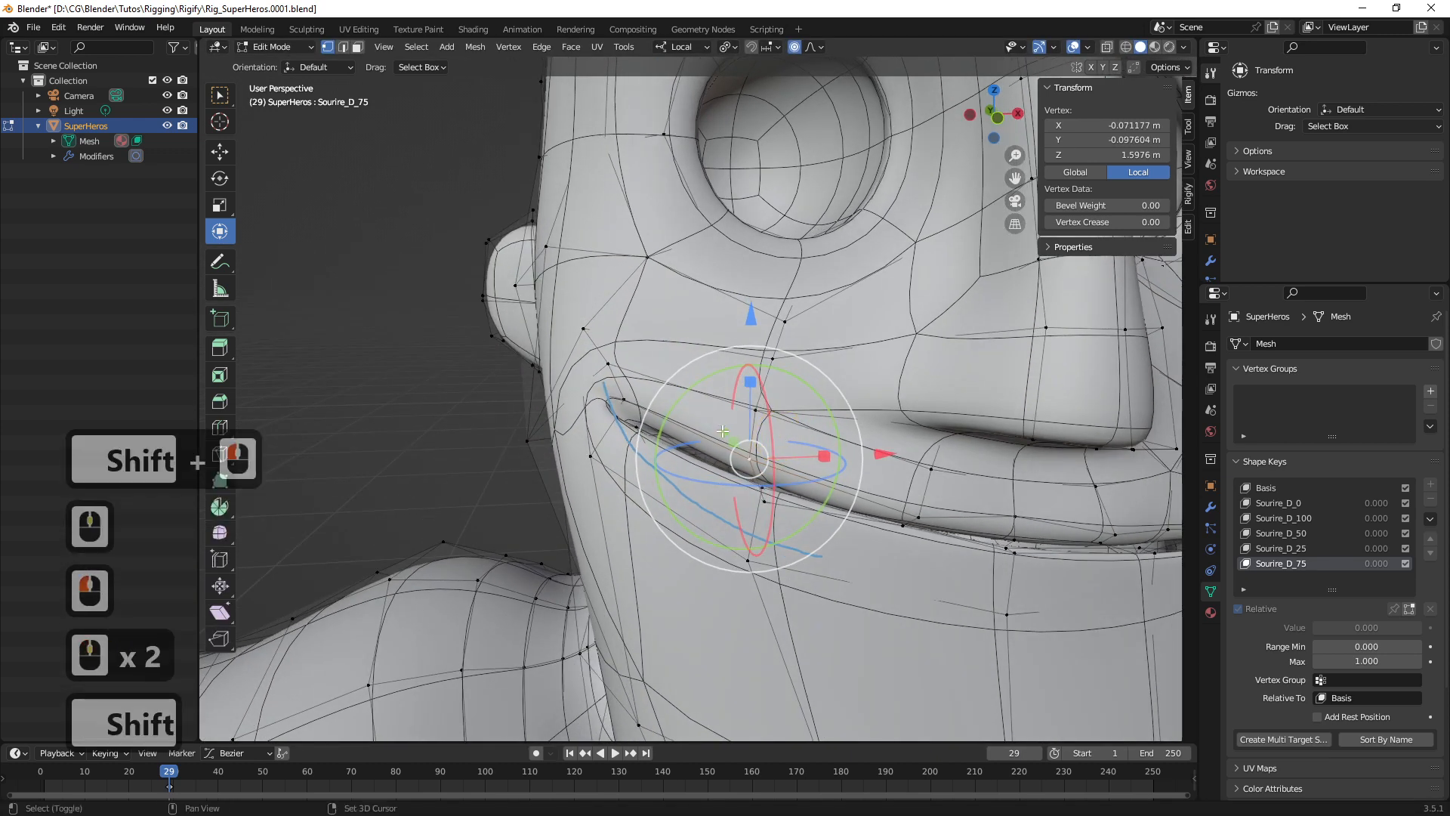
left_click_drag(723, 431, 666, 482, "shift")
middle_click_drag(841, 513, 886, 499, "shift")
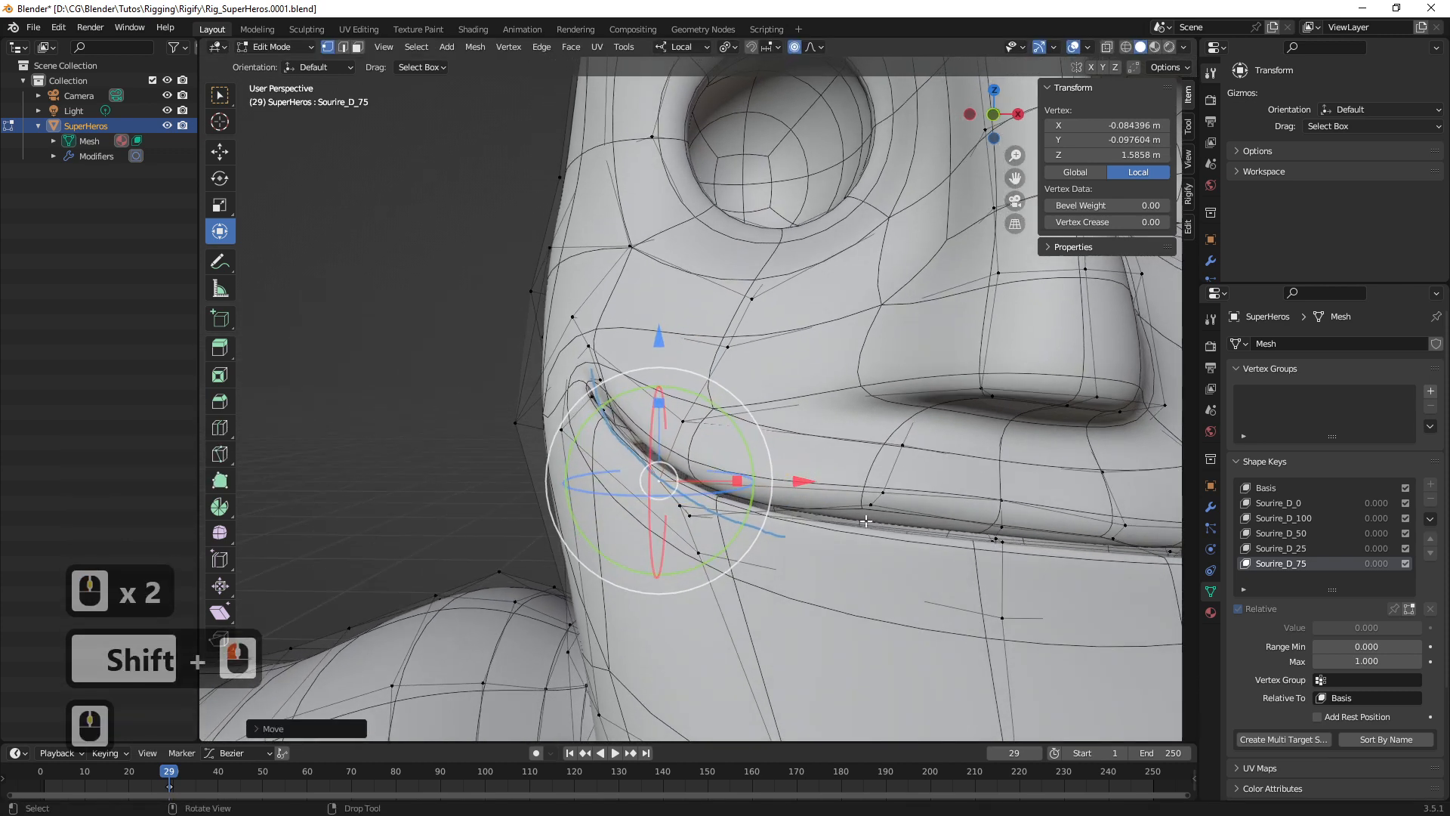
left_click(870, 505)
left_click_drag(873, 380, 875, 404)
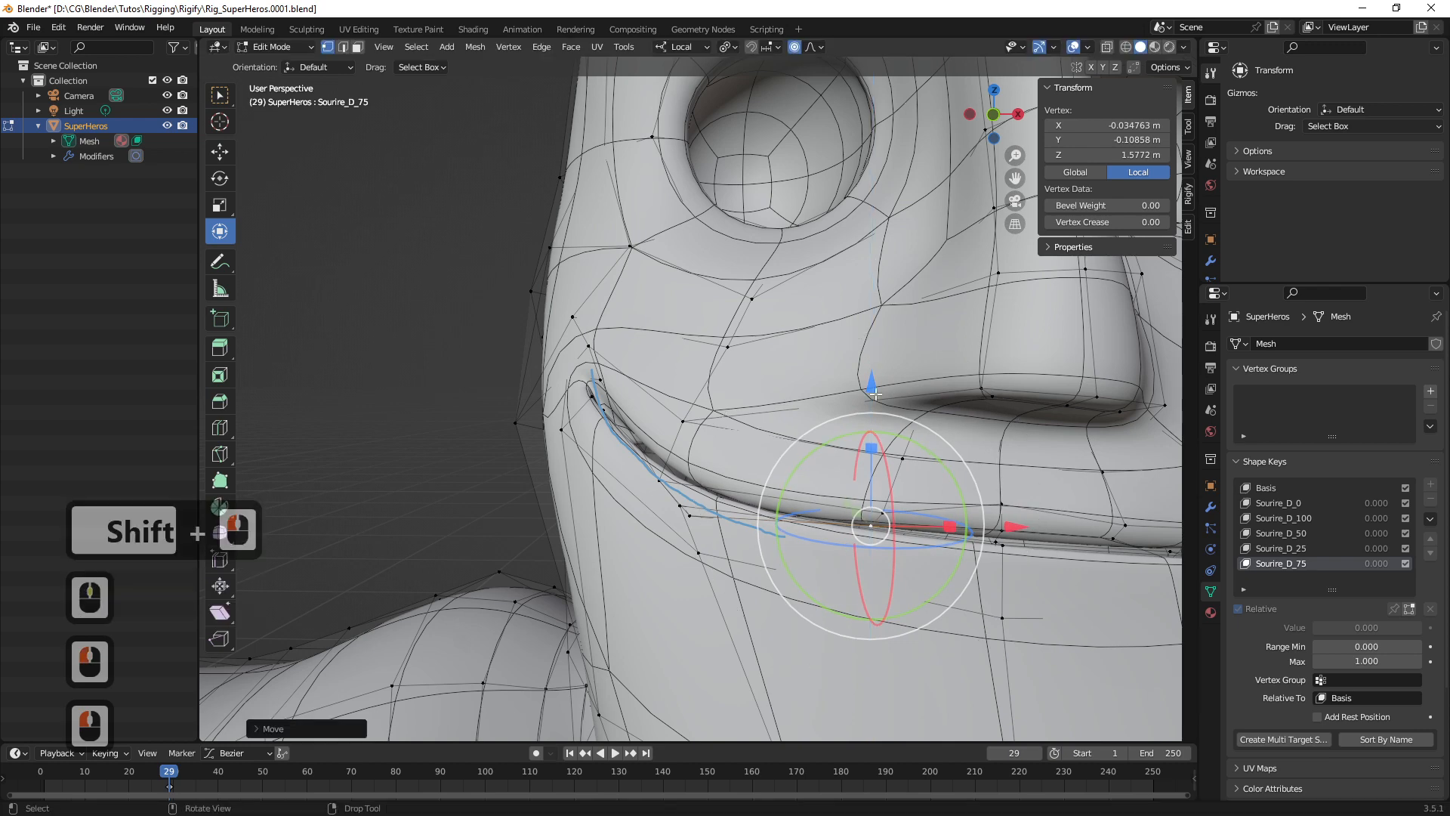
Lower the vertex beneath the smile curve to about Z 1.5641 m and shift the lip-curve vertex beside it slightly inward and down
left_click(699, 554)
left_click_drag(699, 410, 698, 427)
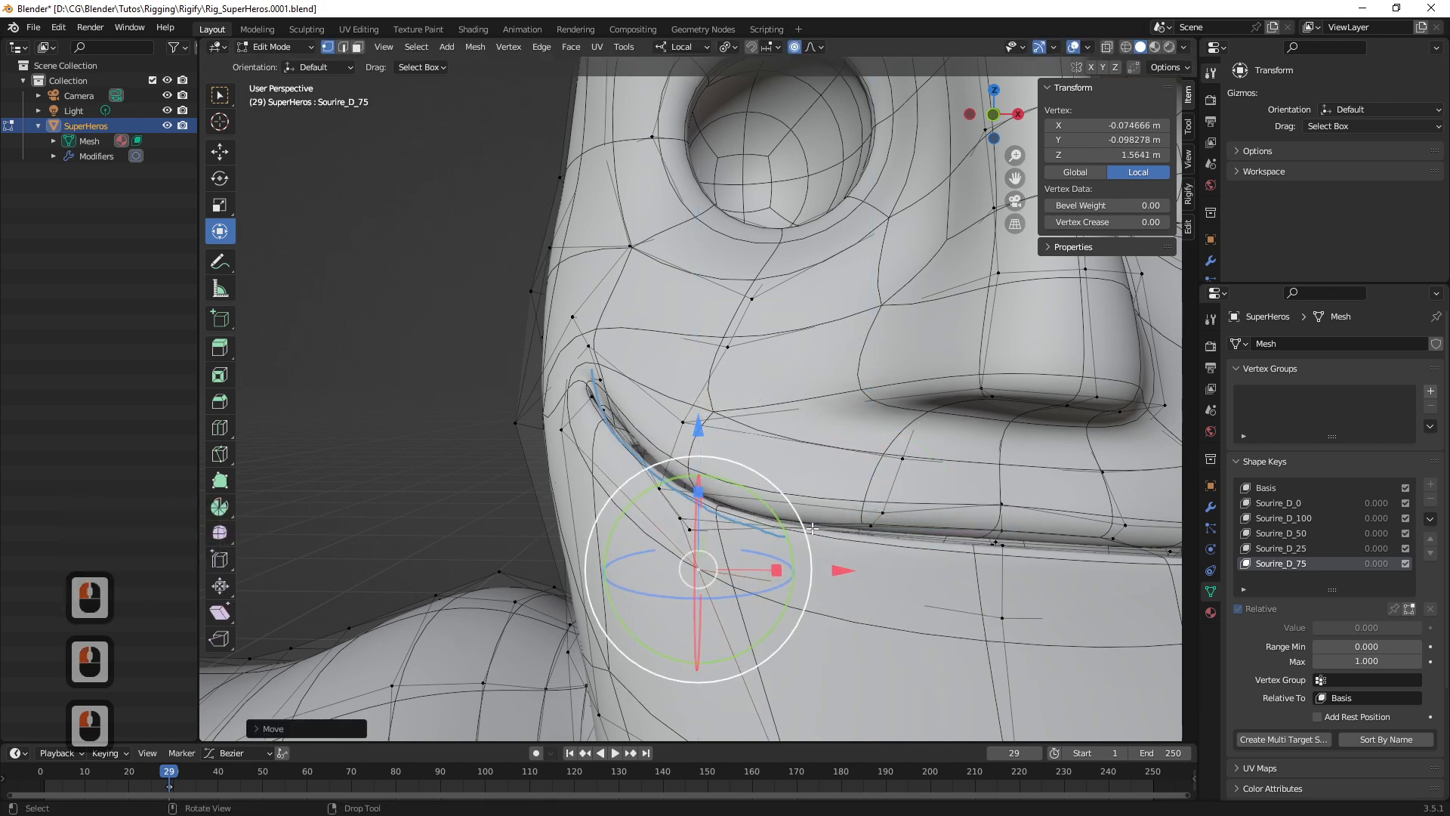
left_click(657, 487)
left_click_drag(785, 484, 799, 485)
mouse_move(673, 346)
left_mouse_down()
mouse_move(673, 370)
mouse_move(674, 355)
left_mouse_up()
Lower the mid-lip vertex to about Z 1.5753 m and the vertex near the lip centre to about Z 1.5813 m, then leave Edit Mode
left_click(872, 531)
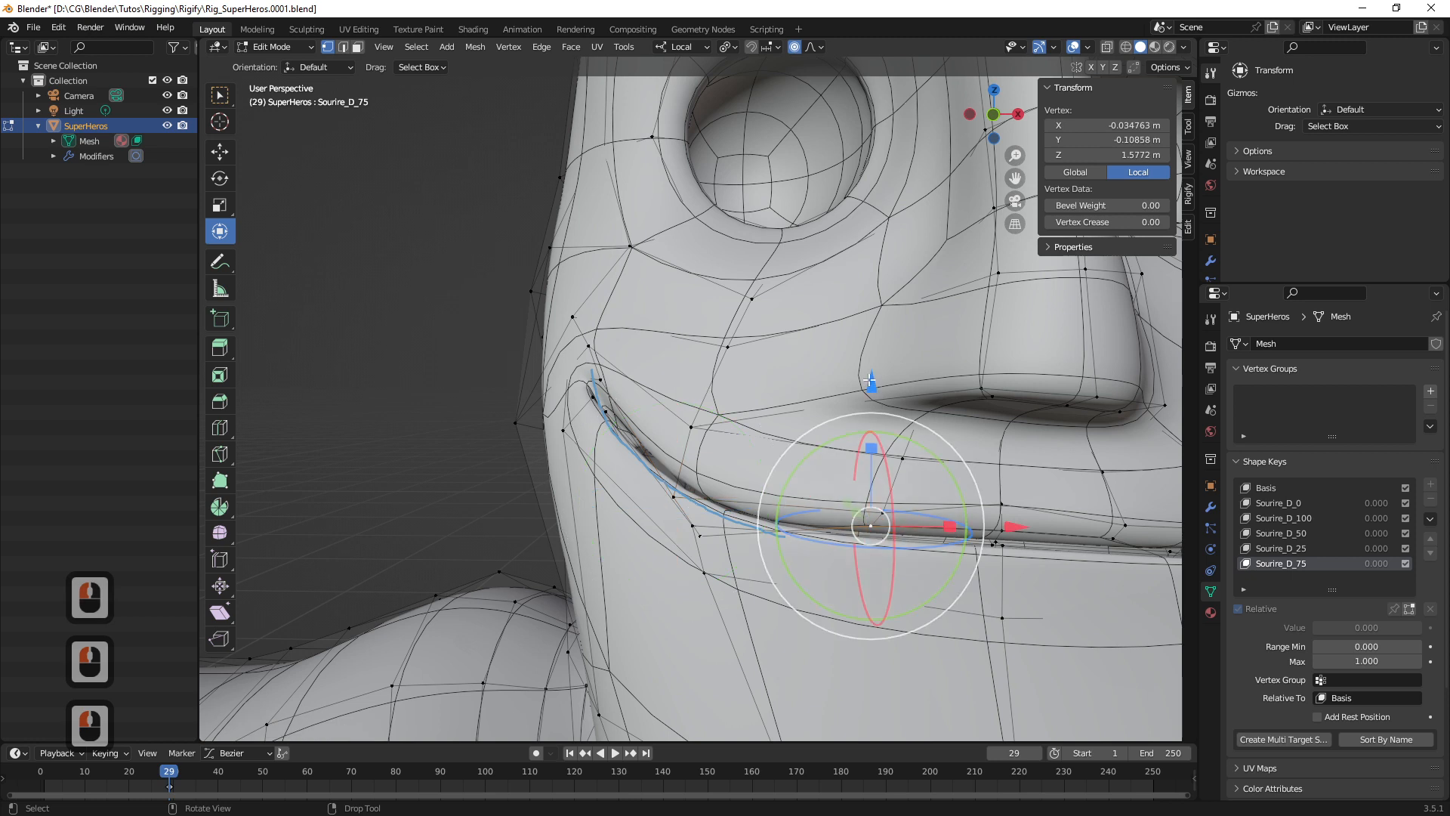
left_click_drag(869, 386, 870, 396)
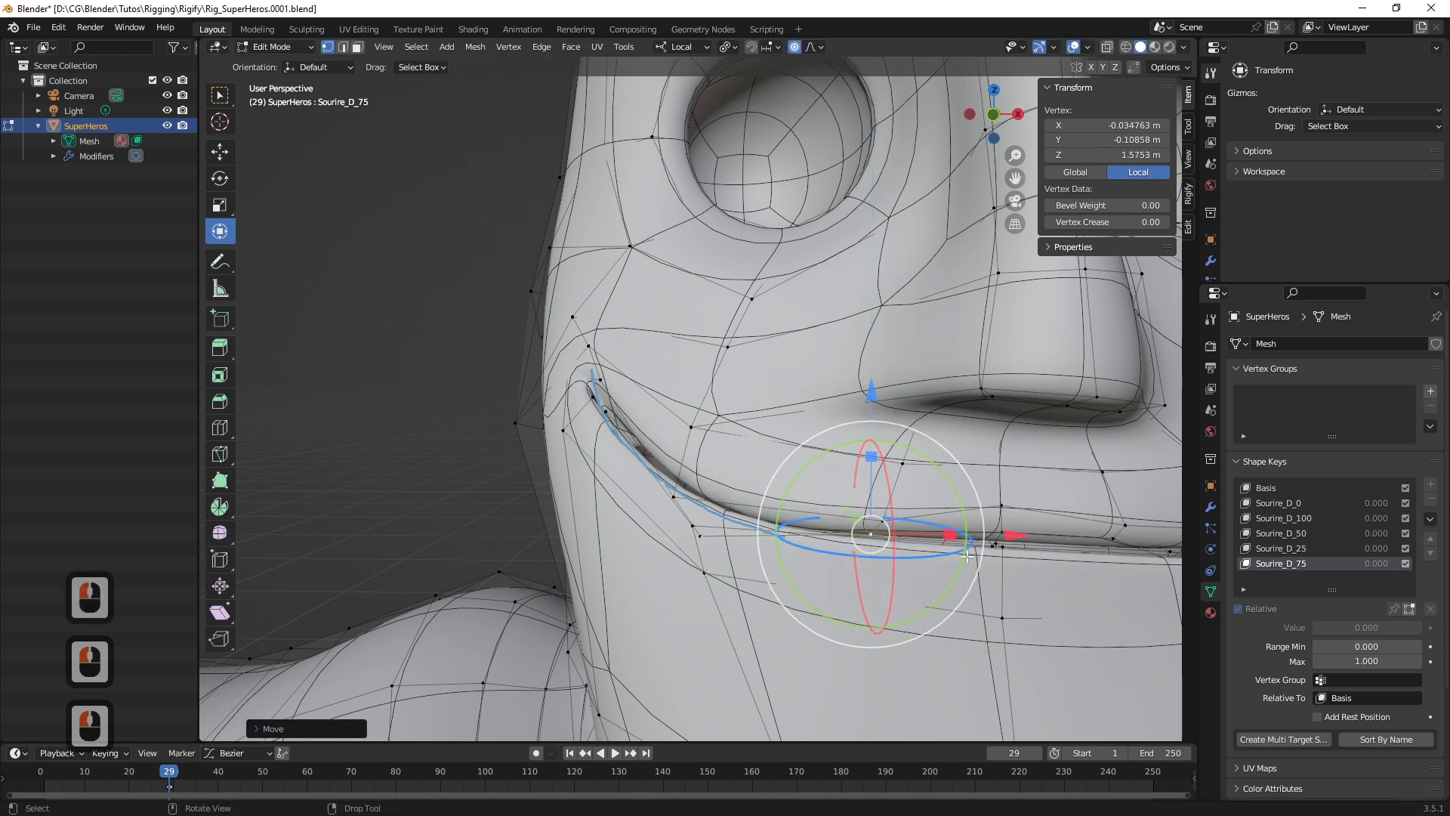
left_click(999, 505)
left_click_drag(1012, 366, 1005, 374)
middle_click_drag(710, 538, 788, 548, "ctrl")
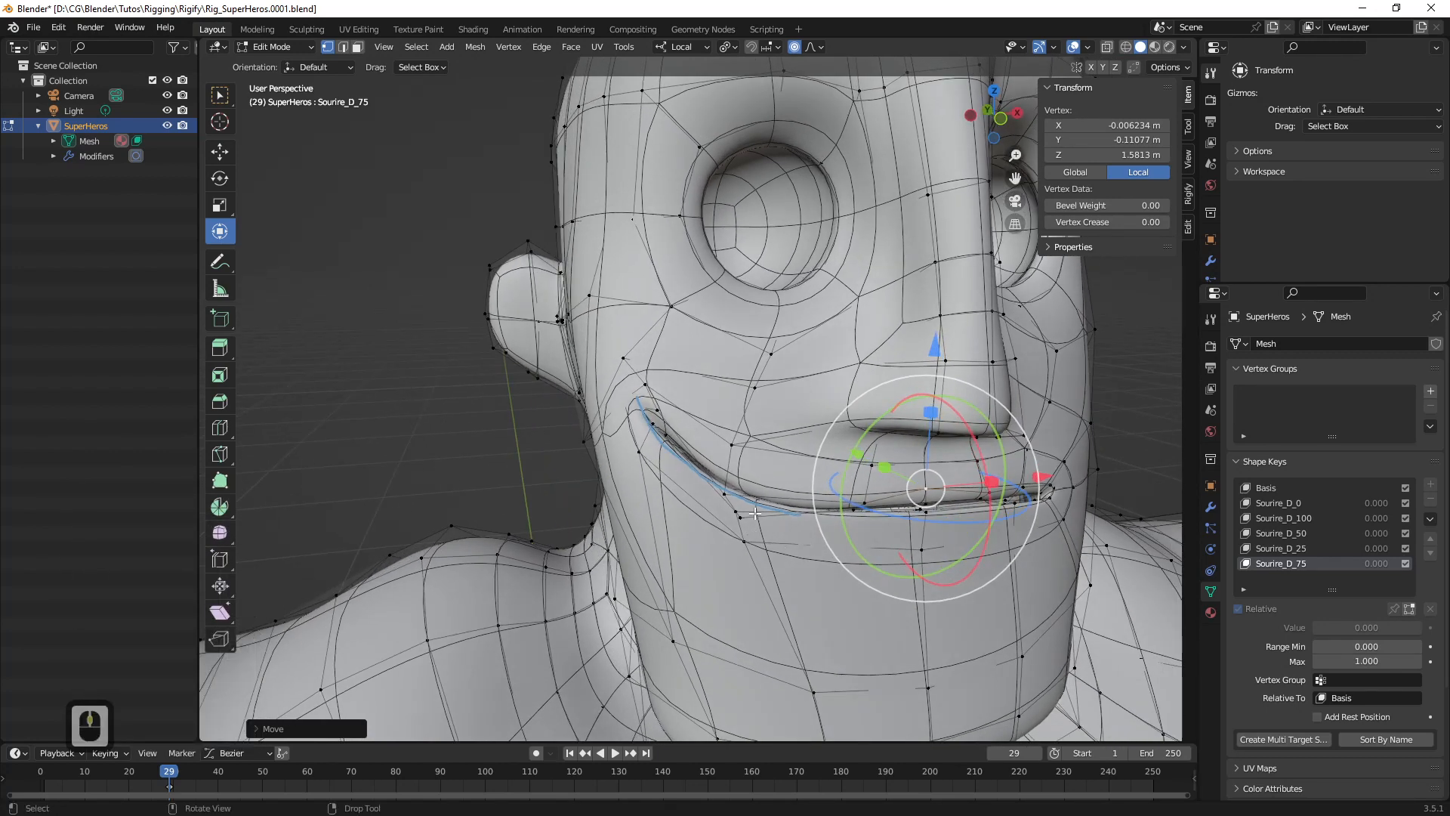
key("Tab")
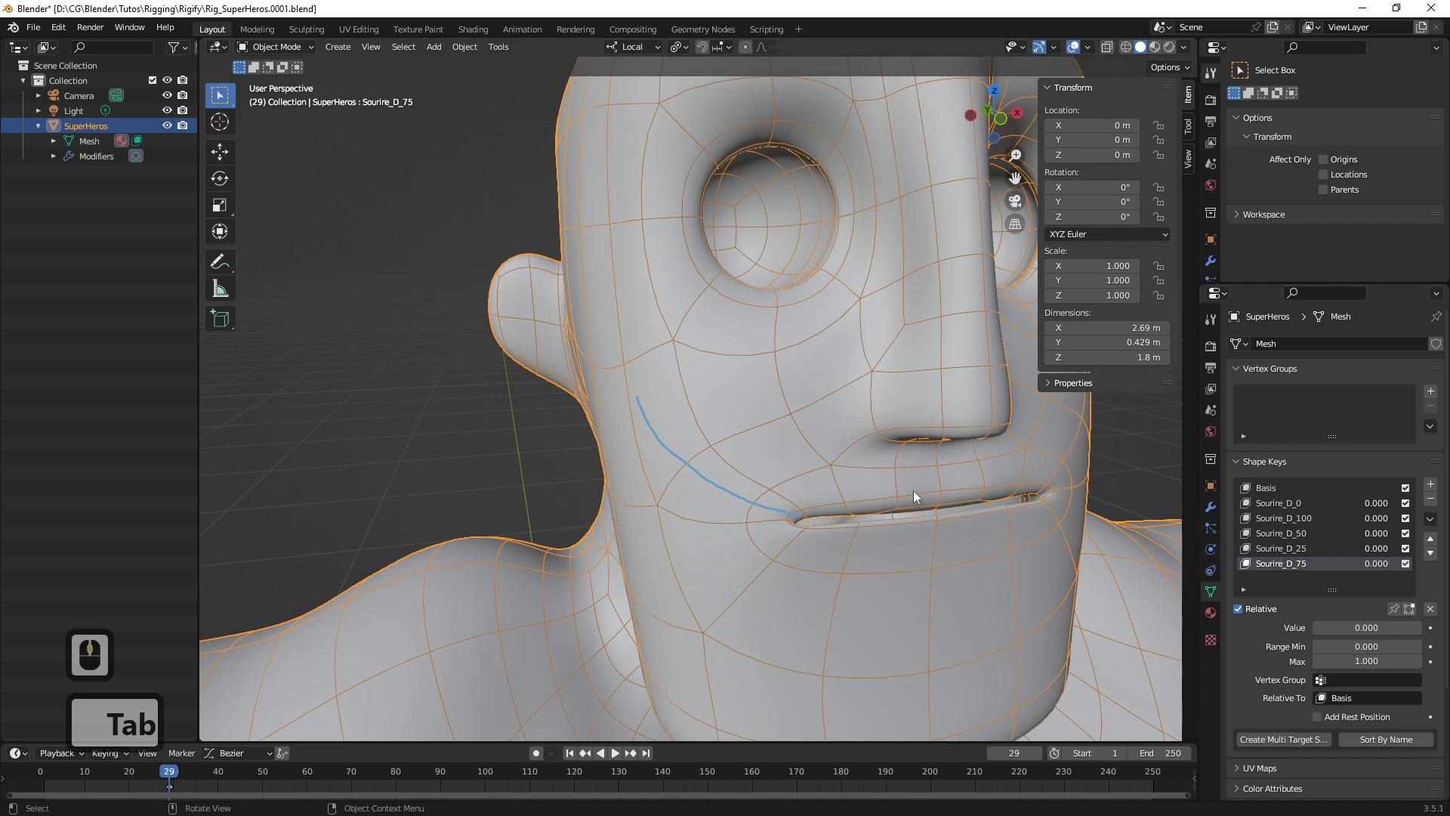
Read the description of Create Multi Target Shapekeys for the naming convention of sequence targets
middle_click_drag(913, 491, 846, 474)
middle_click_drag(654, 473, 654, 473)
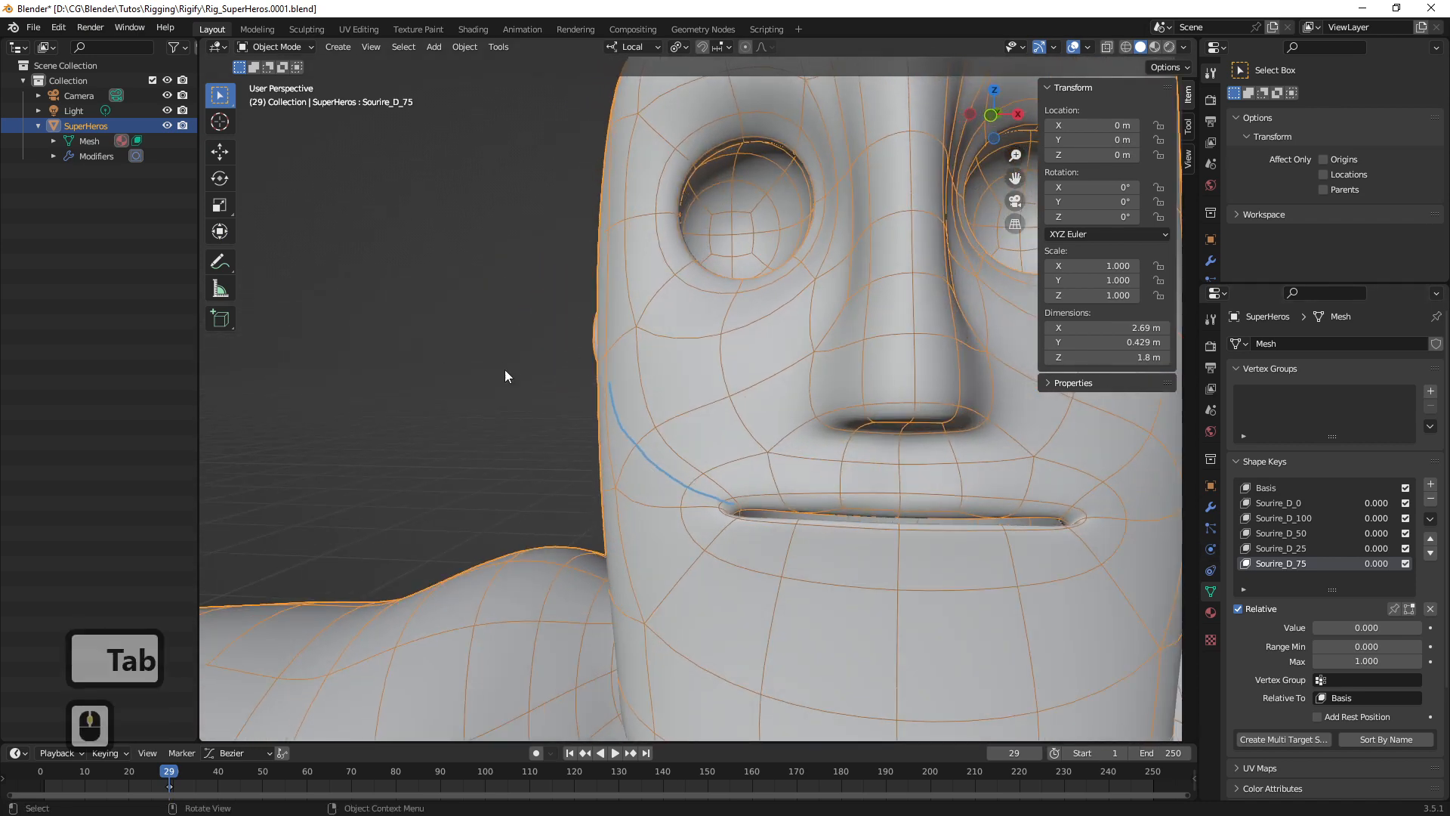
middle_click_drag(753, 480, 831, 514, "shift")
middle_click_drag(831, 513, 838, 511, "shift")
middle_click(1175, 710)
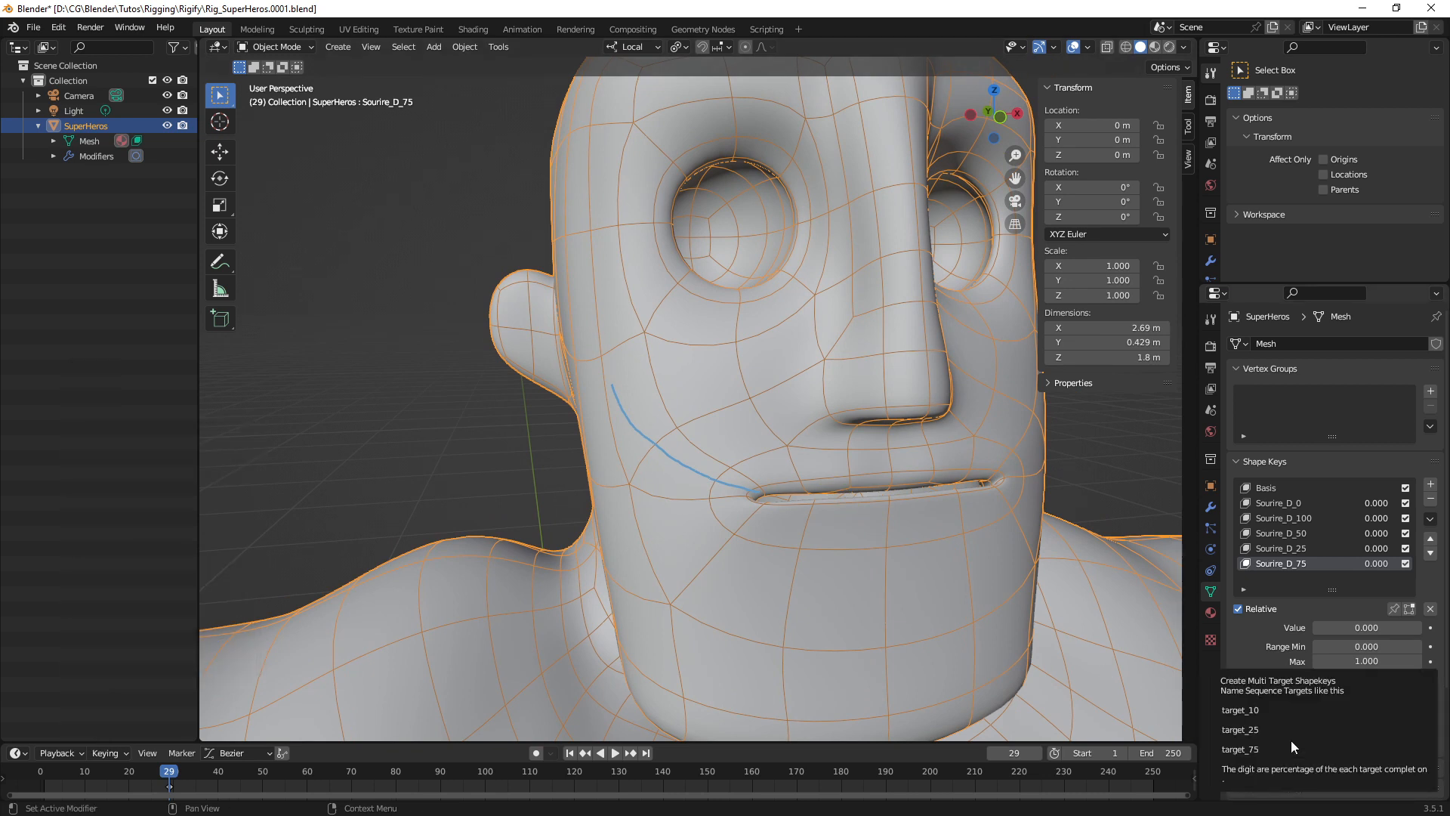
scroll(1290, 740, "down", 4)
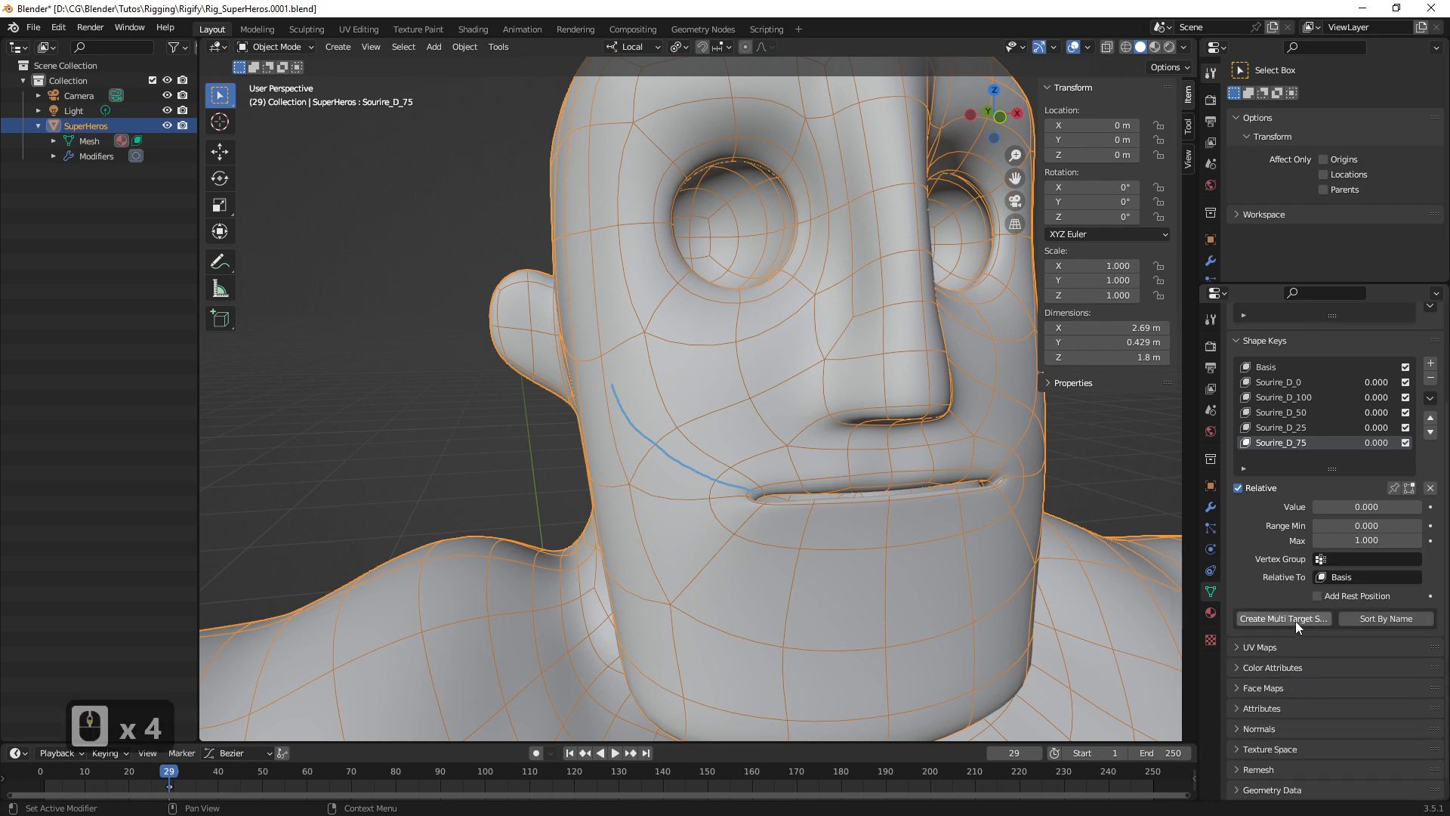
key("ctrl+ampersand")
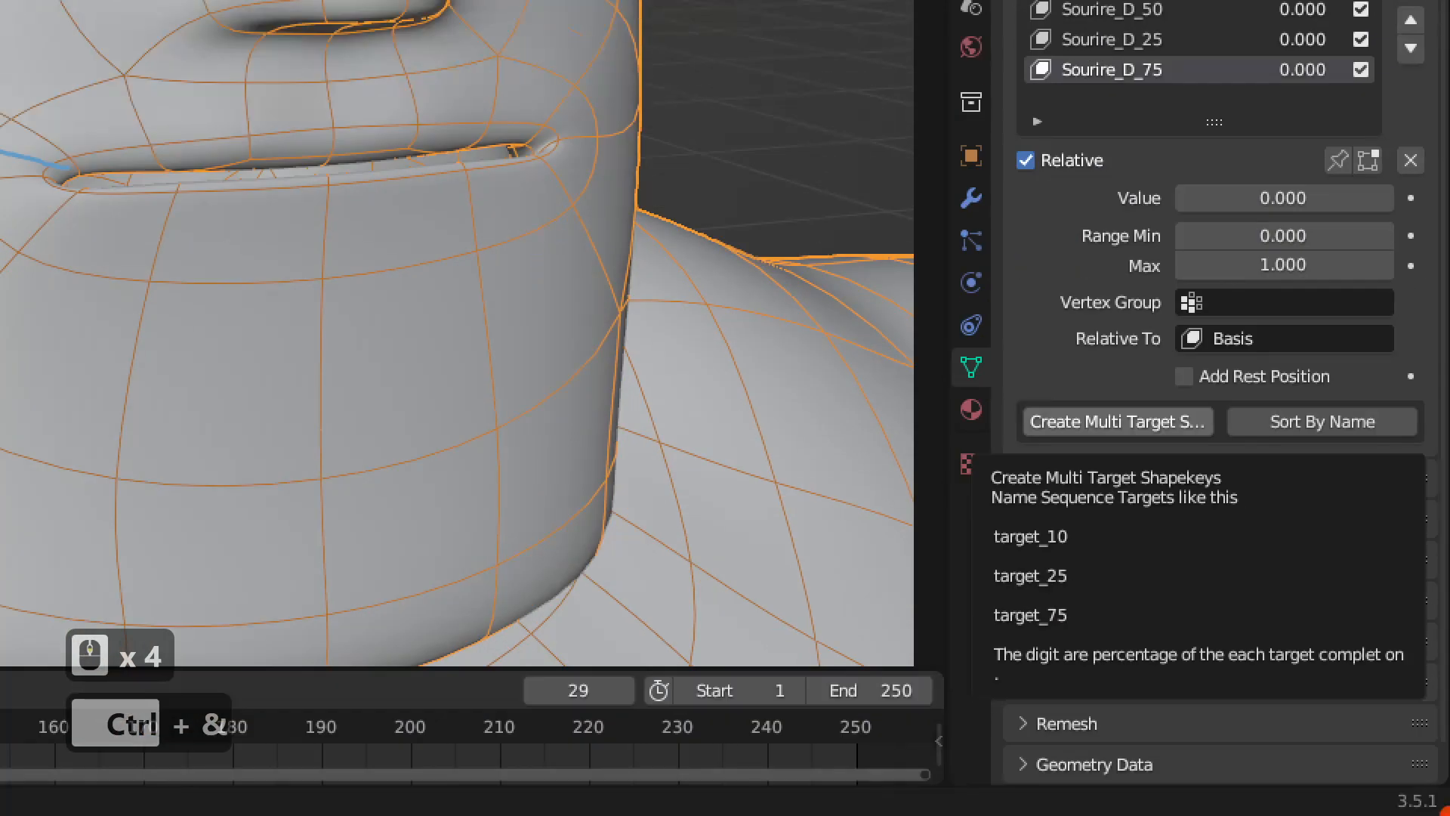
left_click(1327, 733)
mouse_move(980, 454)
left_mouse_down("ctrl")
mouse_move(1269, 660)
mouse_move(1435, 692)
left_mouse_up("ctrl")
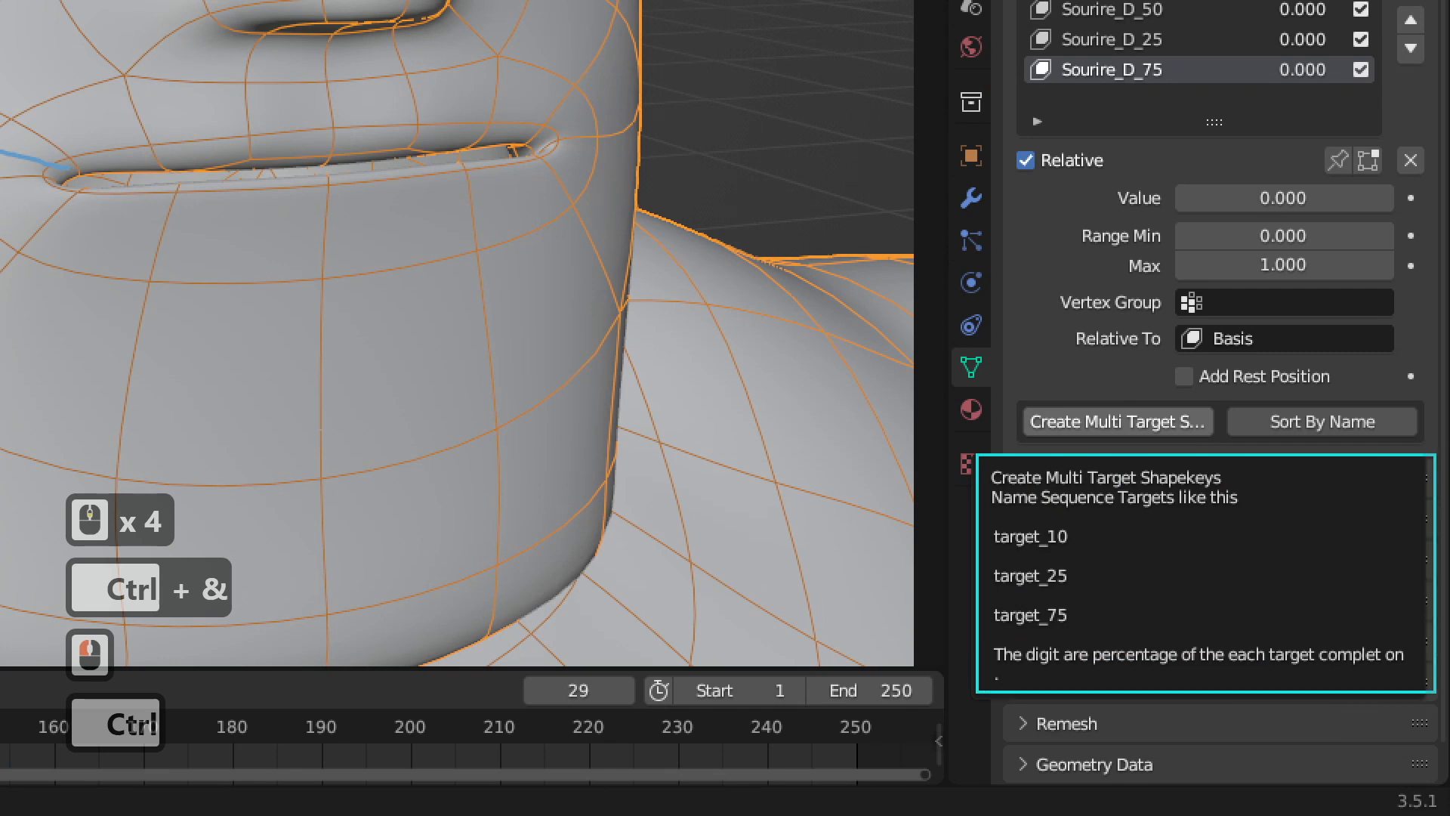
mouse_move(804, 481)
left_mouse_down()
mouse_move(967, 542)
mouse_move(884, 587)
left_mouse_up()
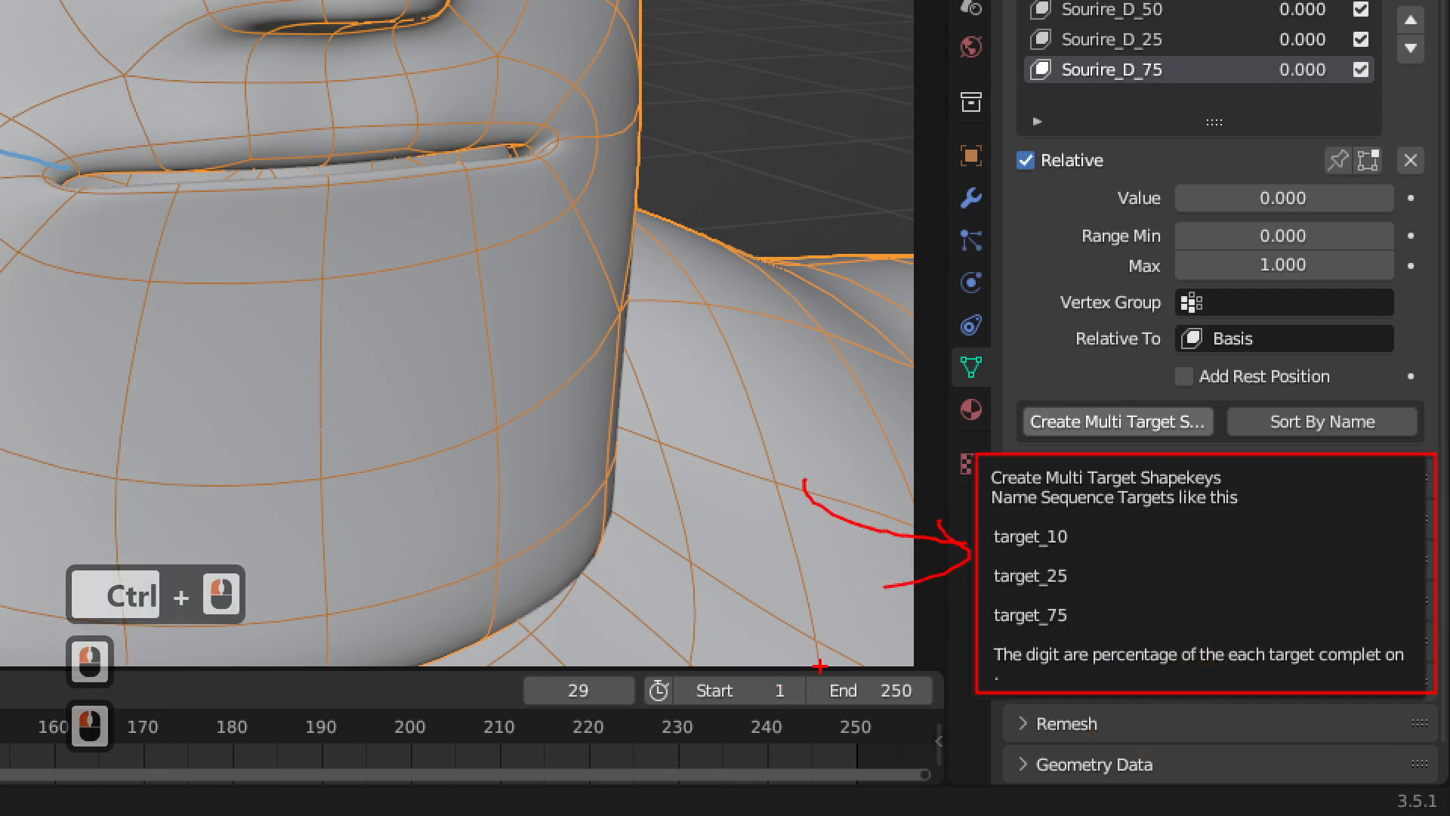
key("Escape")
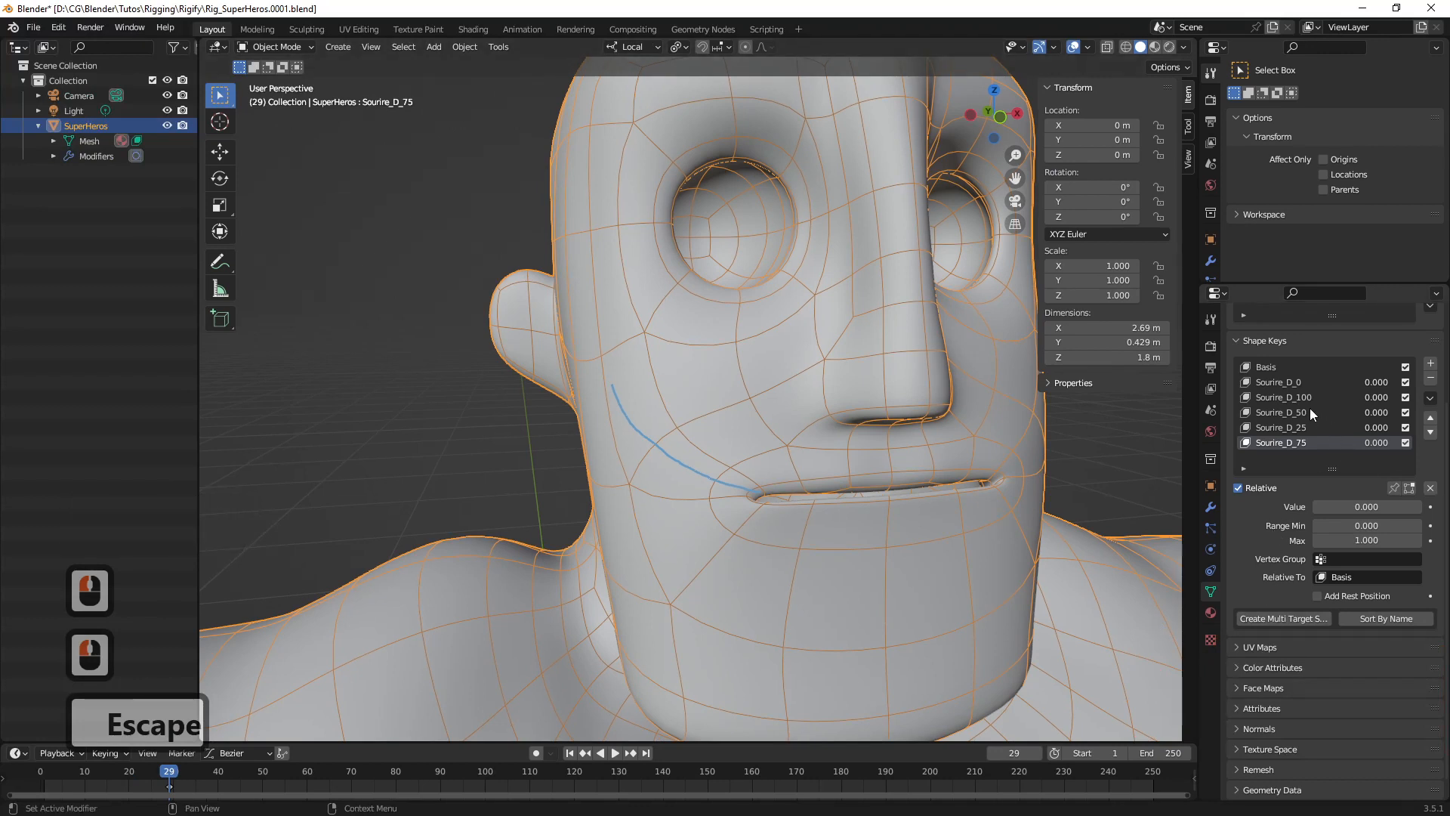
Review the names of the Sourire_D_0, _25, _50, _75 and _100 keys against the multi-target naming convention
left_click(1280, 382)
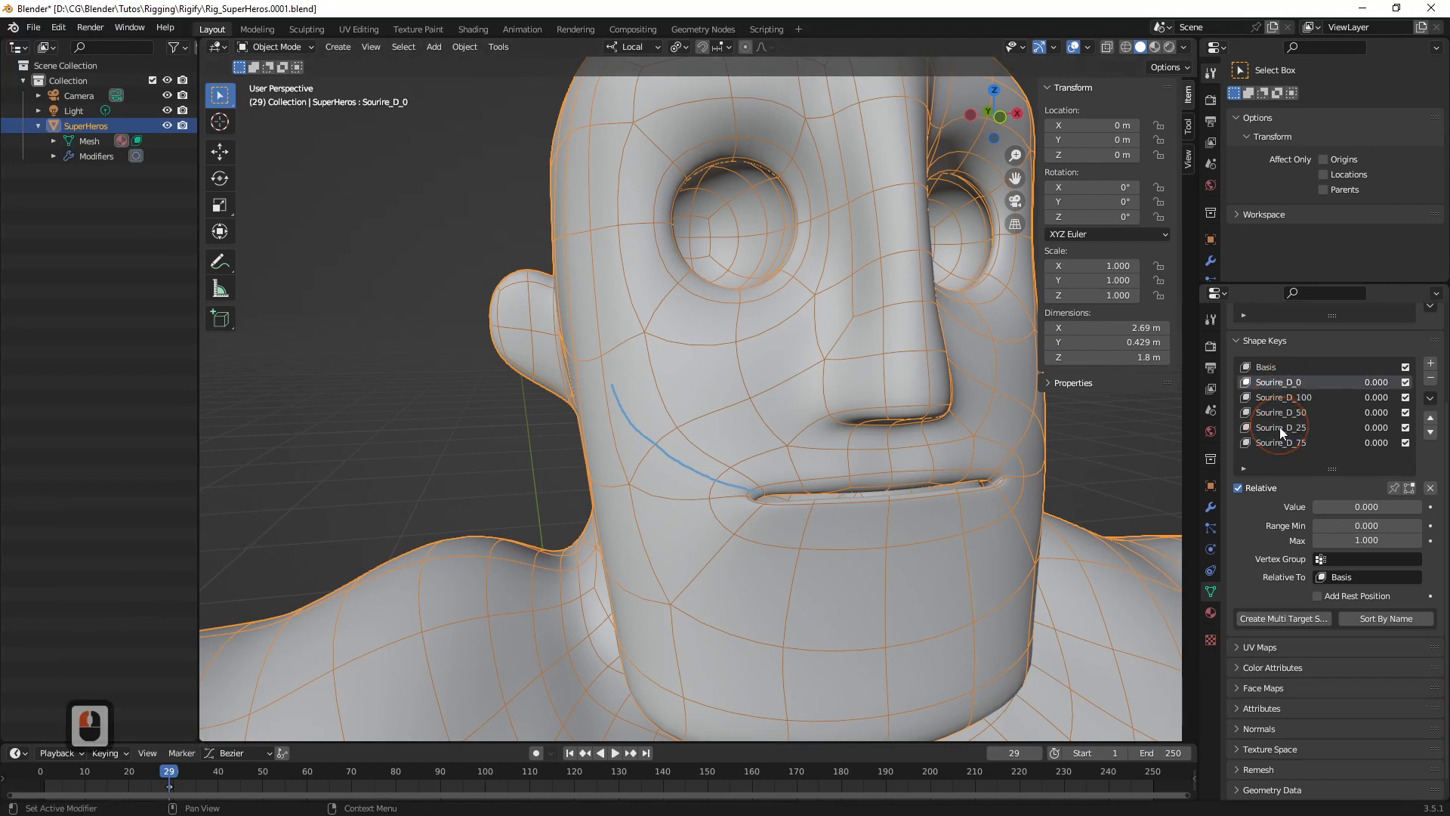
left_click(1281, 396)
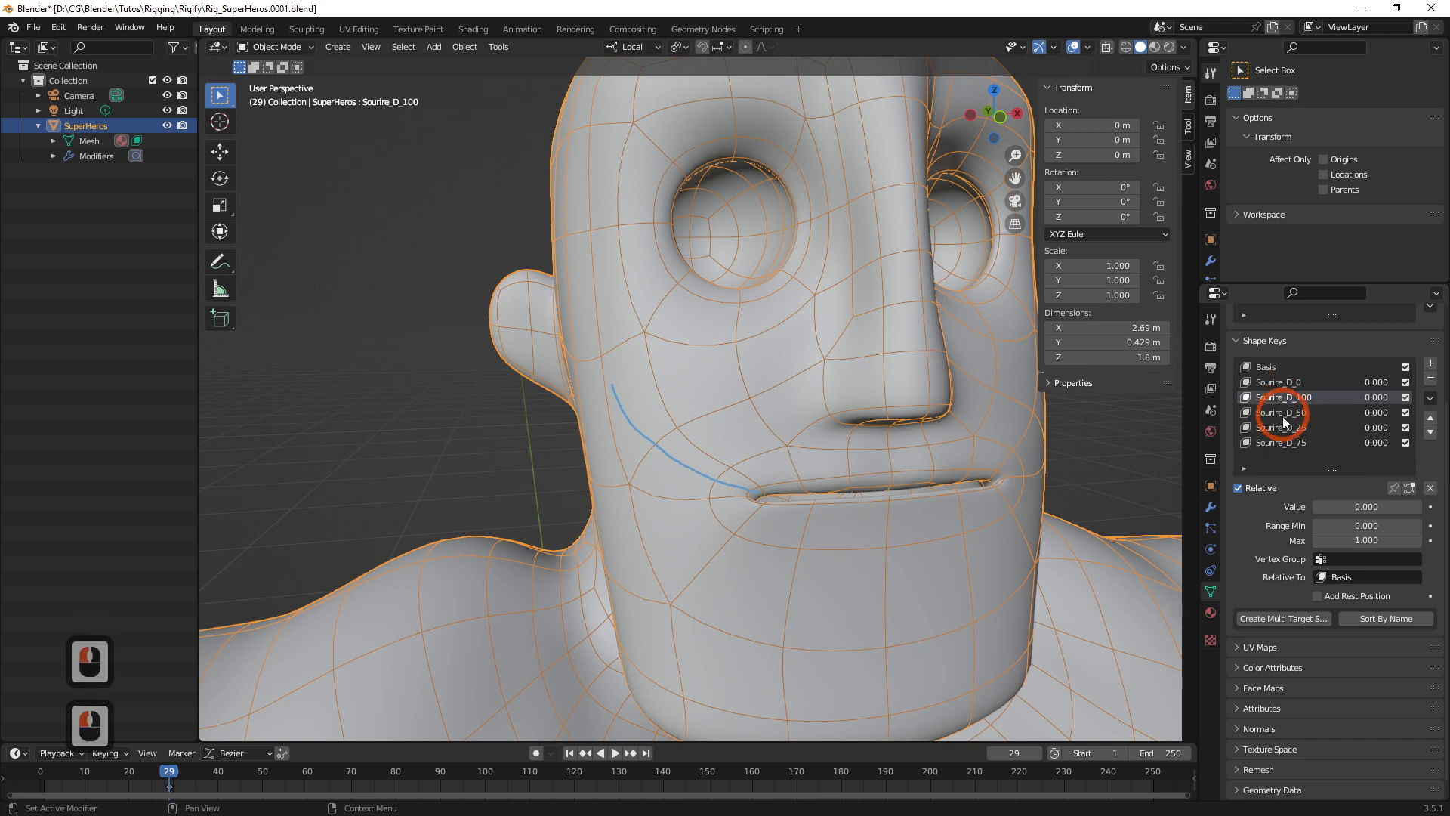
left_click(1284, 416)
left_click(1287, 444)
left_click(1283, 383)
left_click(1286, 444, "shift")
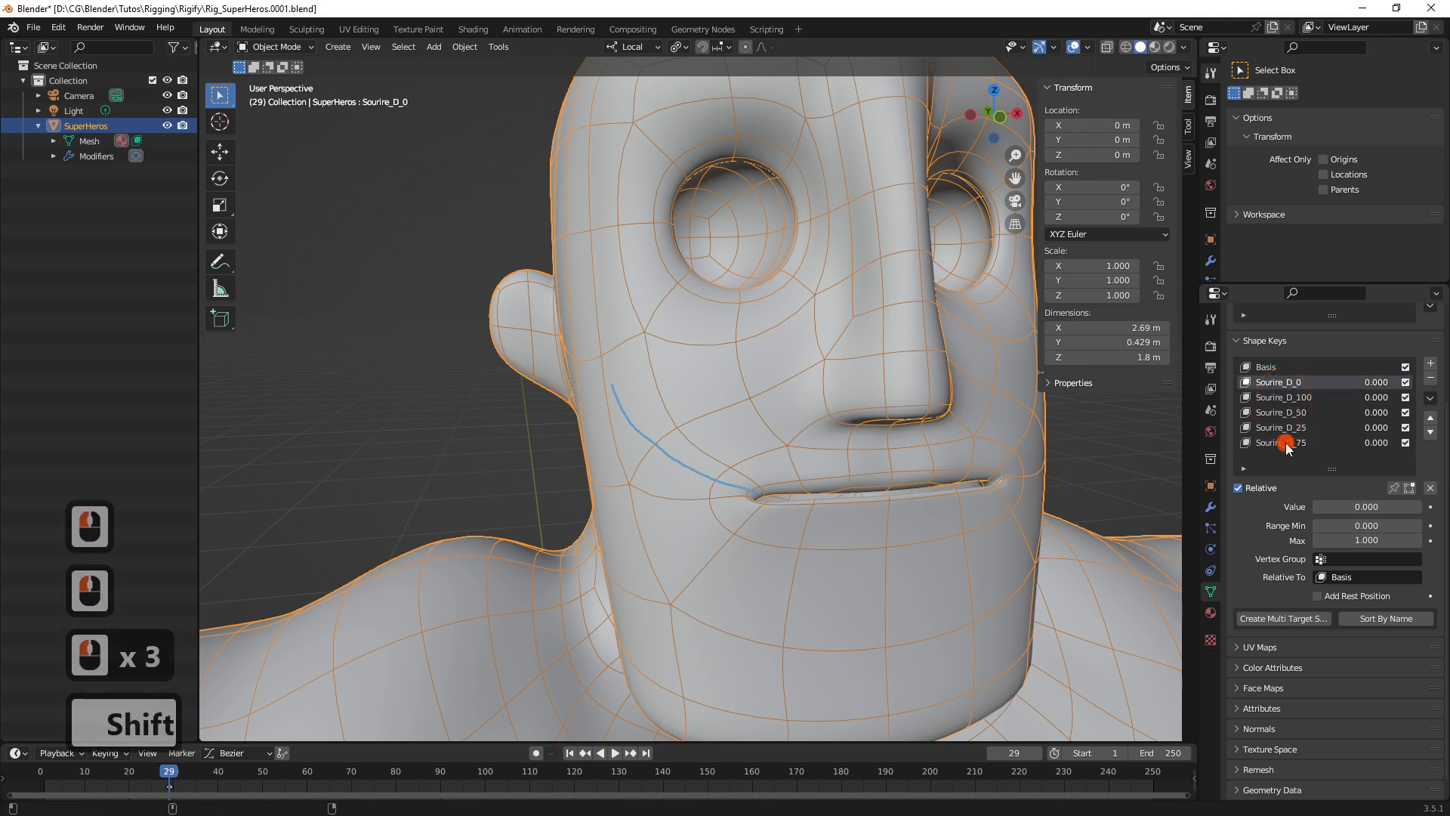
left_click(1281, 383)
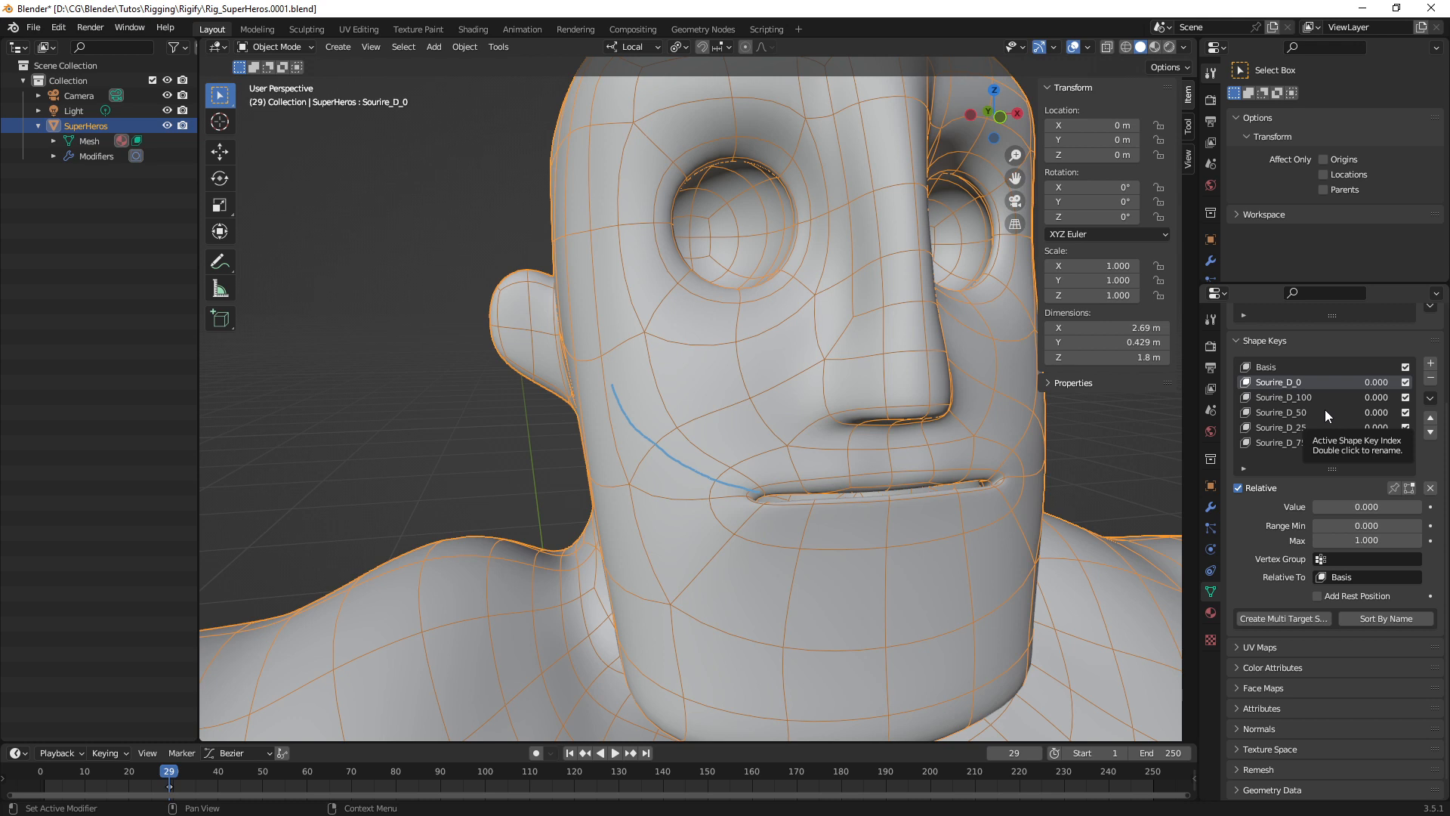
left_click(1281, 397)
left_click(1285, 412)
left_click(1290, 443)
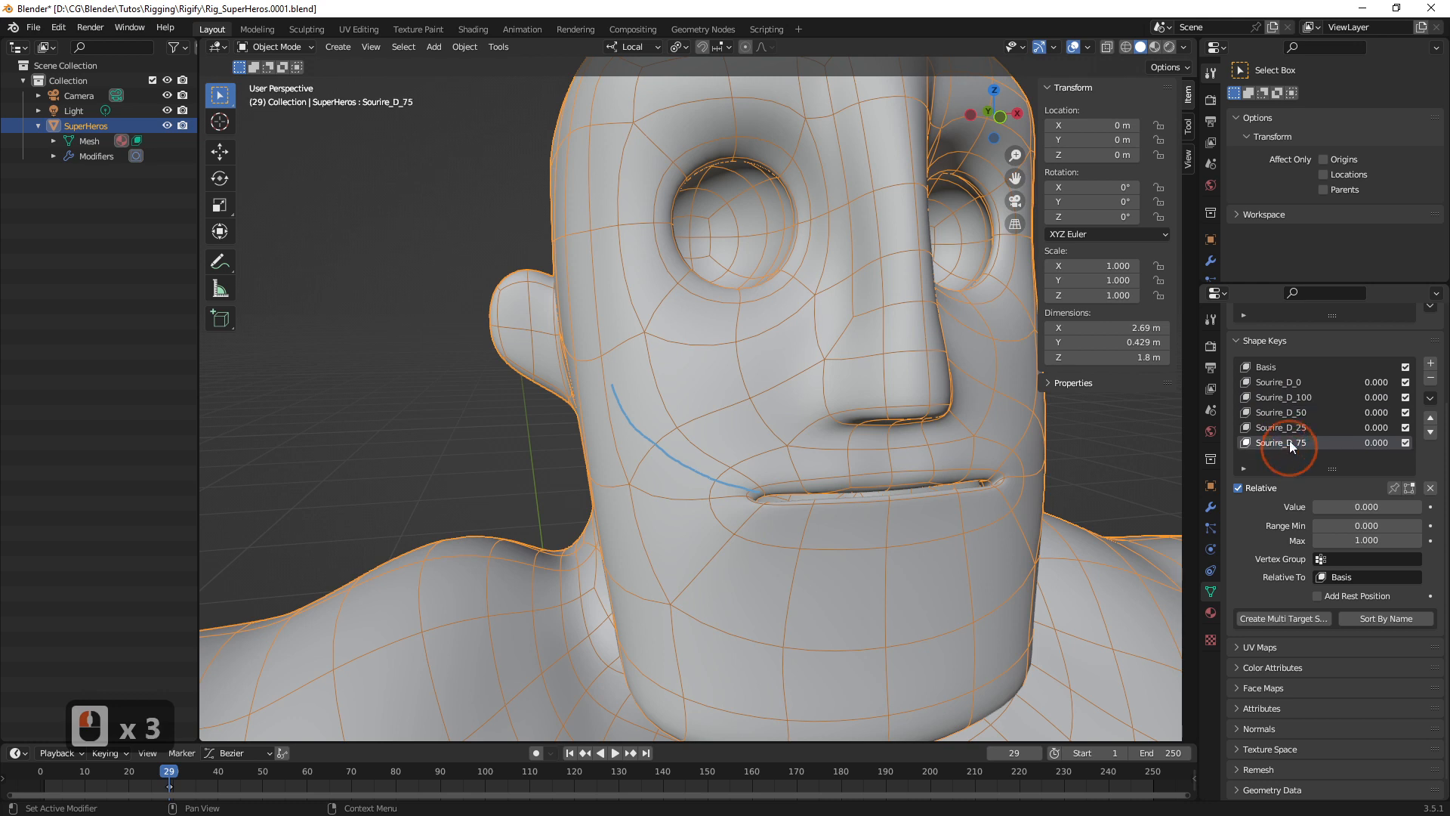
left_click(1289, 432)
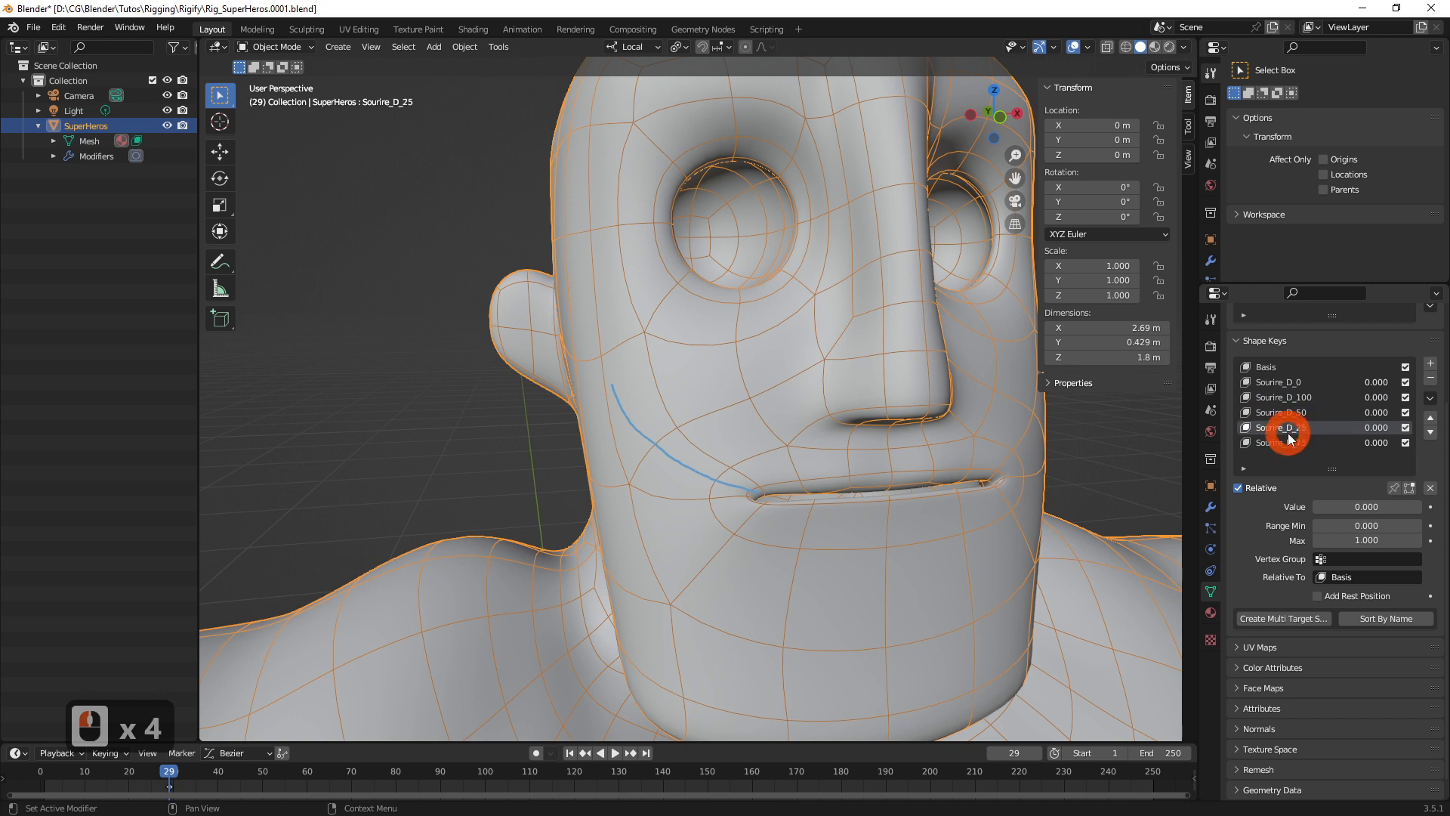
Create a multi-target shape key that drives the Sourire_D percentage keys, and examine the new entry at the end of the list
left_click(1289, 619)
scroll(1361, 444, "down", 1)
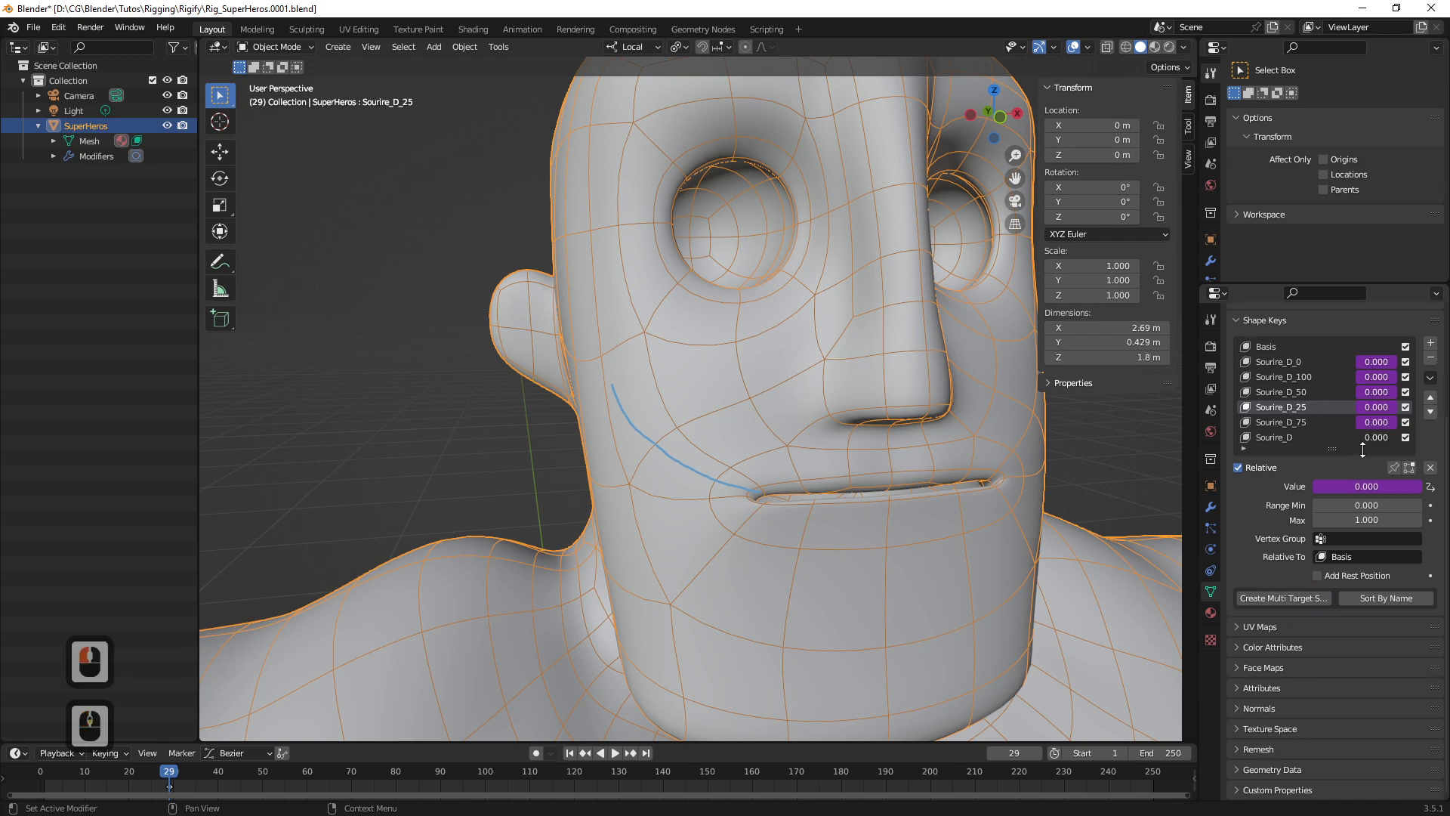
key("ctrl+ampersand")
left_click(1412, 429)
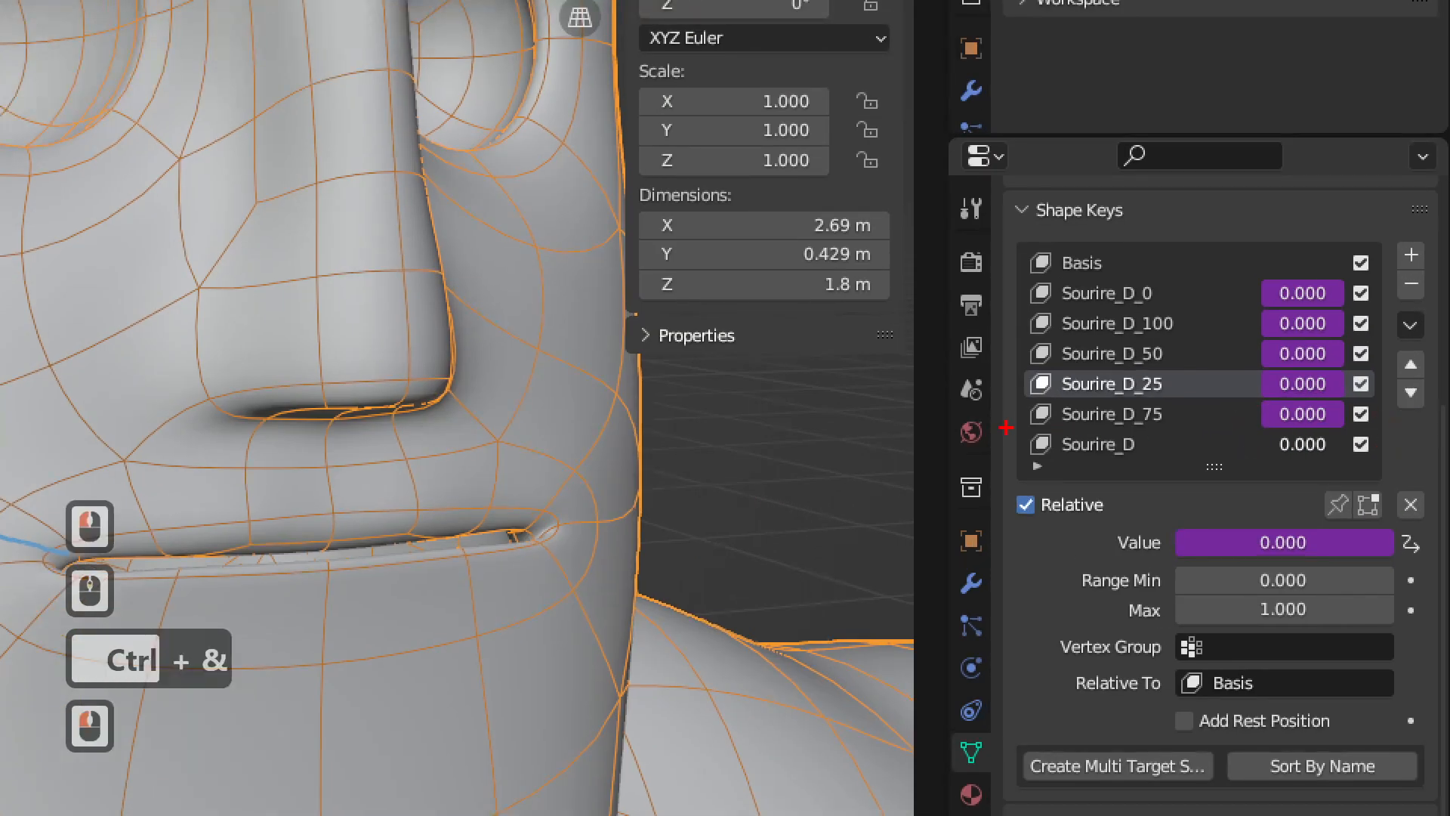
left_click_drag(1001, 421, 1197, 472, "ctrl")
mouse_move(823, 367)
left_mouse_down()
mouse_move(887, 408)
mouse_move(990, 431)
mouse_move(960, 446)
left_mouse_up()
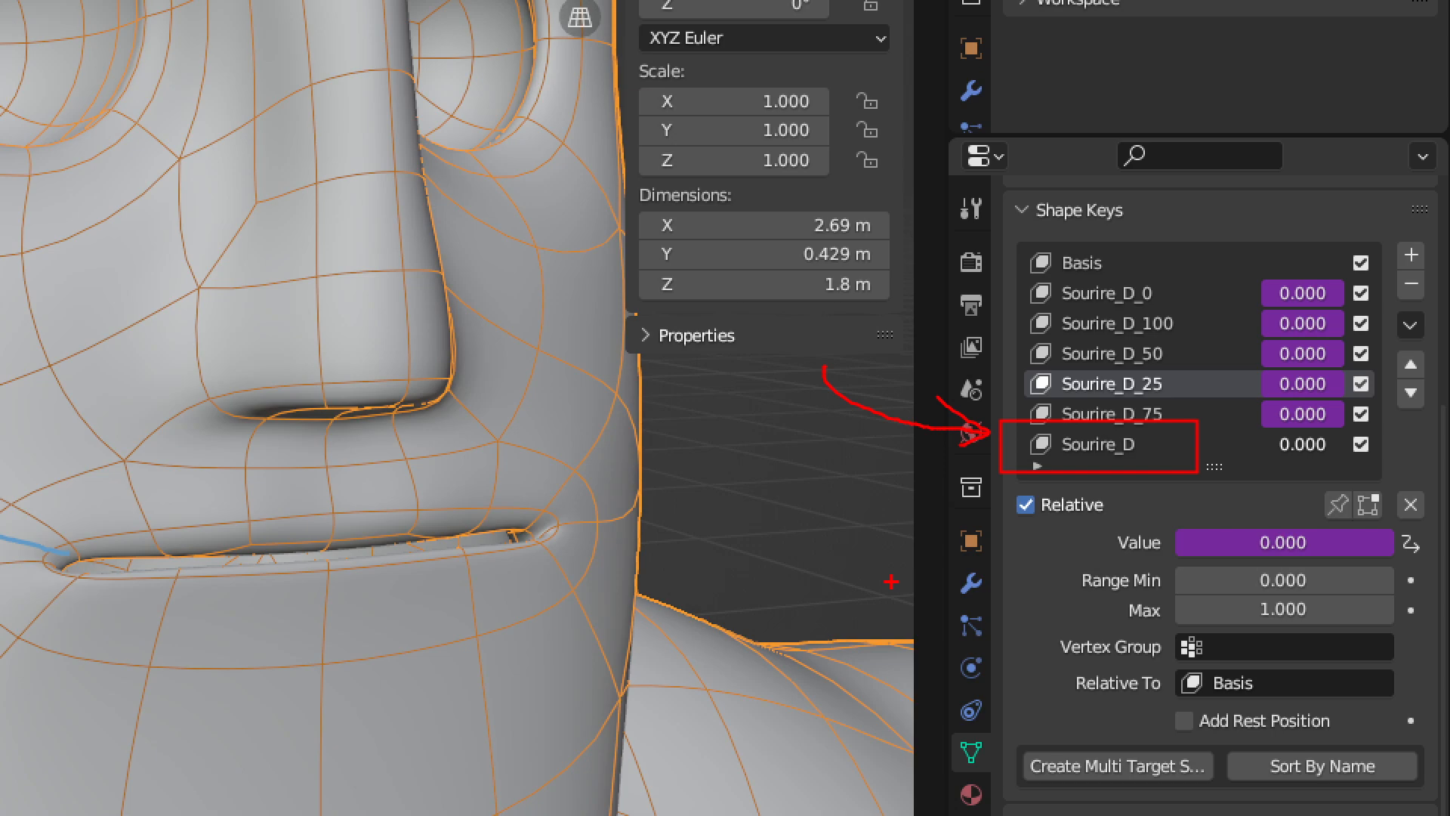
key("Escape")
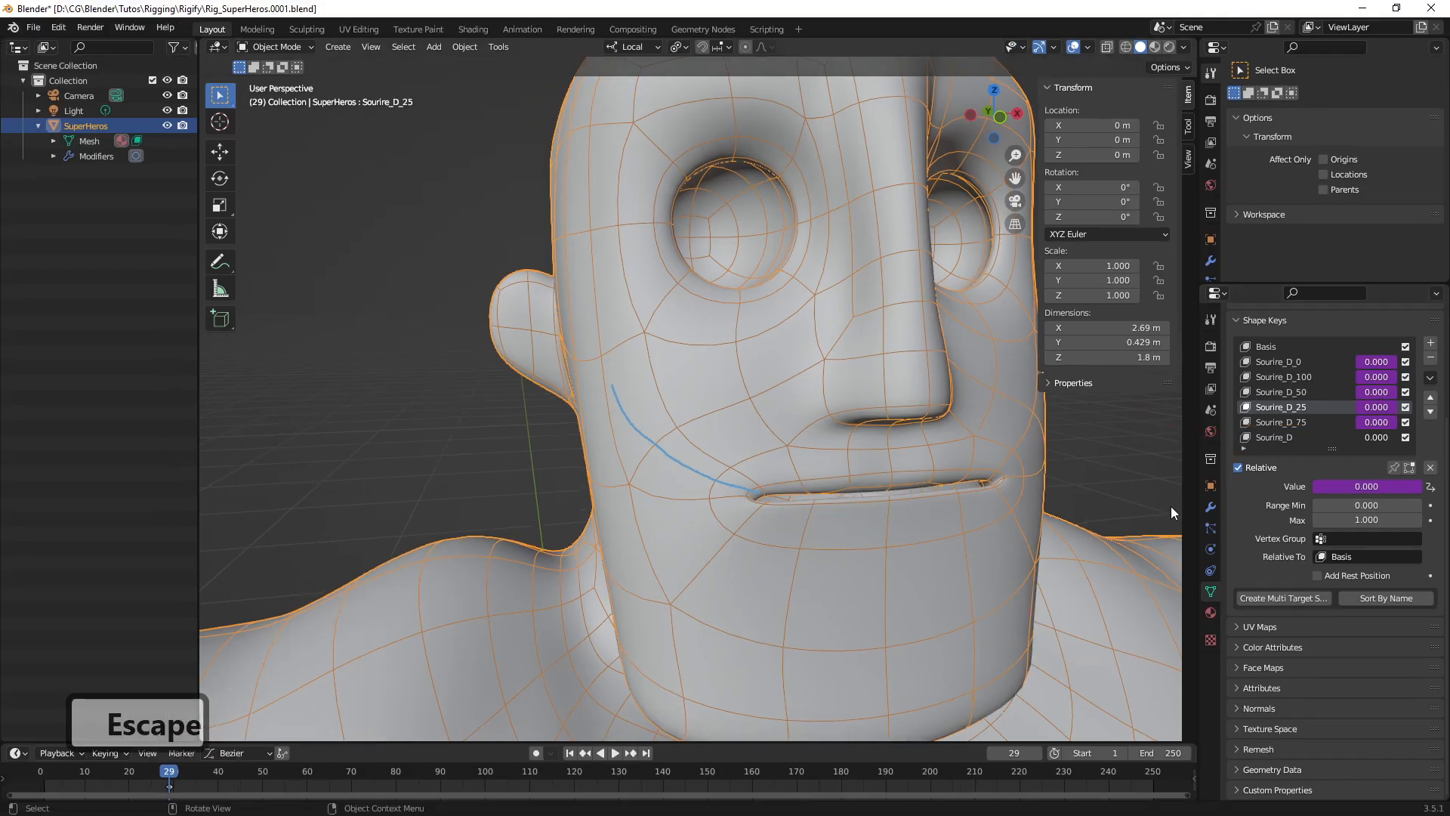
Look through the driven keys, make Sourire_D active, sweep its value between 0 and 1 to examine the smile's progression, and return it to 0
left_click(1296, 376)
left_click(1295, 386)
left_click(1295, 394)
left_click(1297, 410)
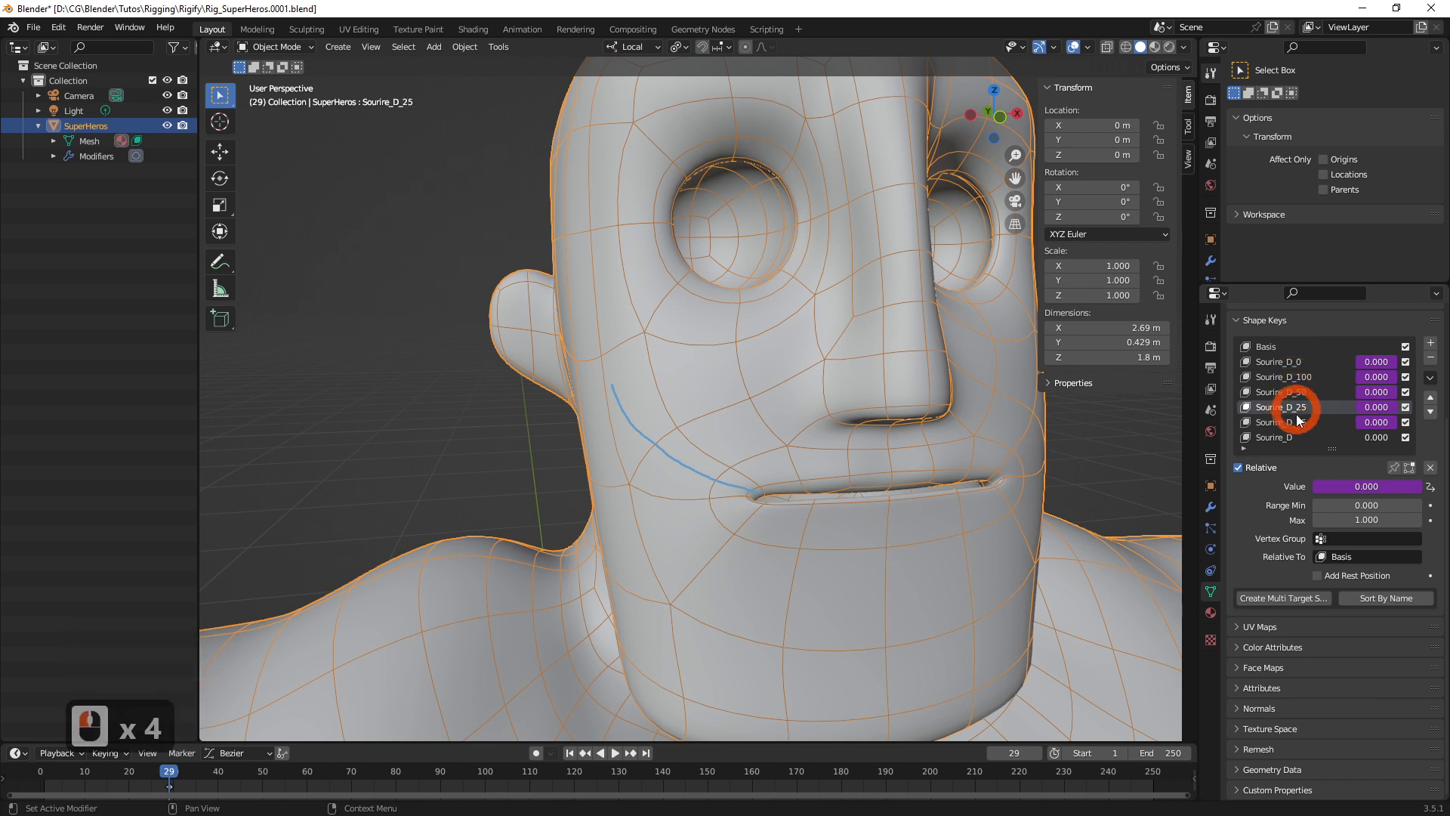
left_click(1296, 423)
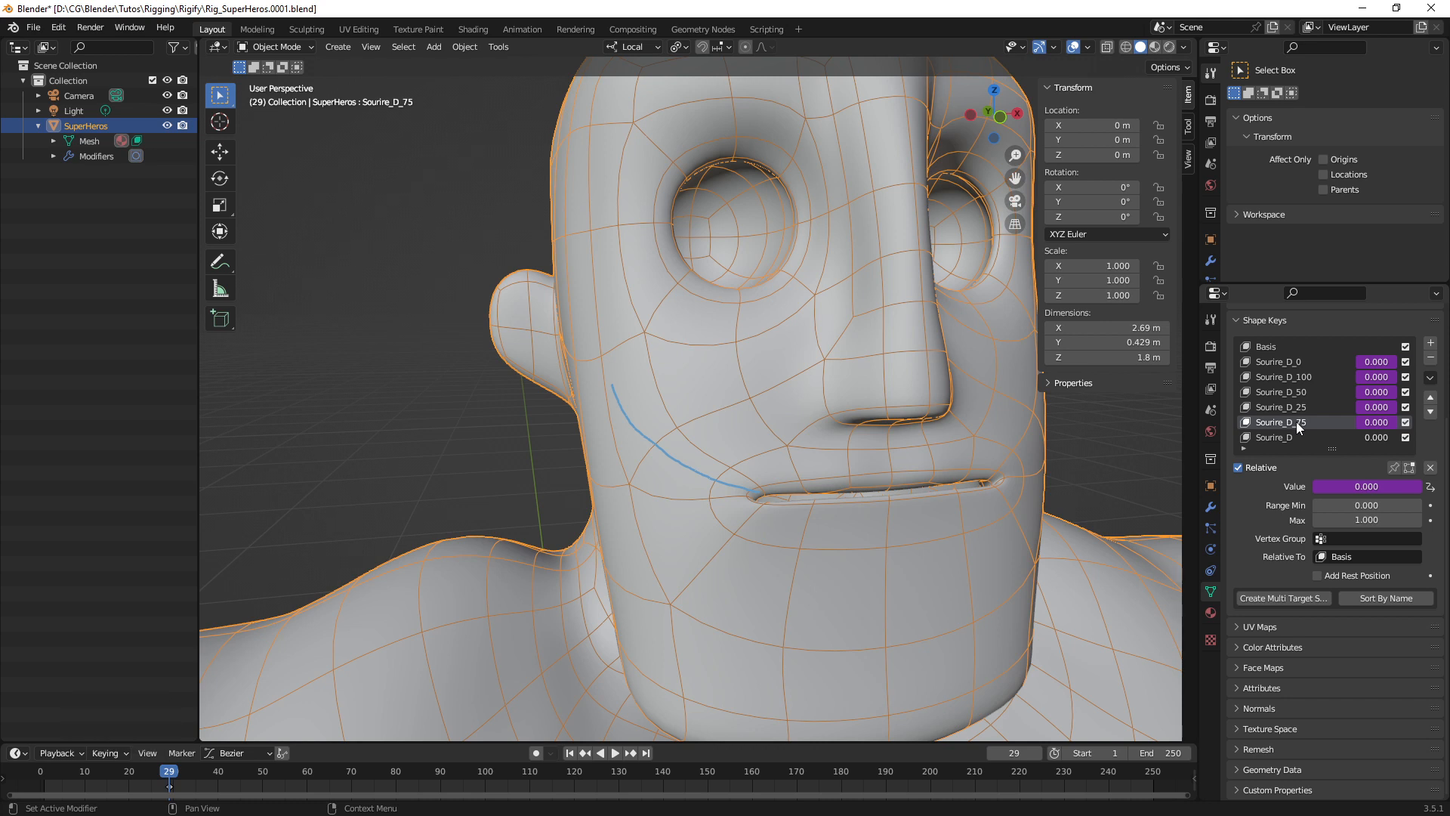
left_click(1280, 438)
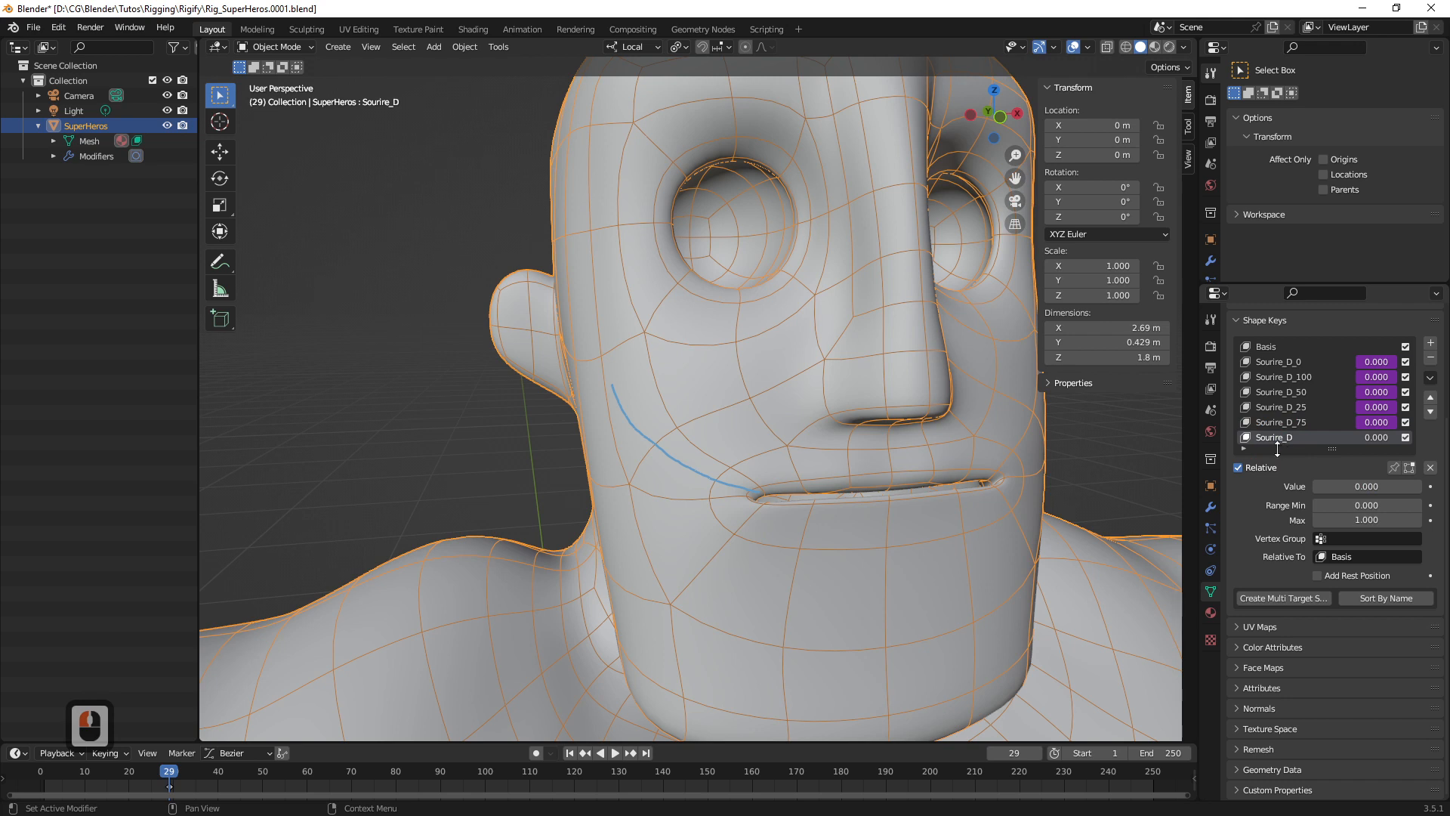
left_click_drag(1334, 488, 1348, 488)
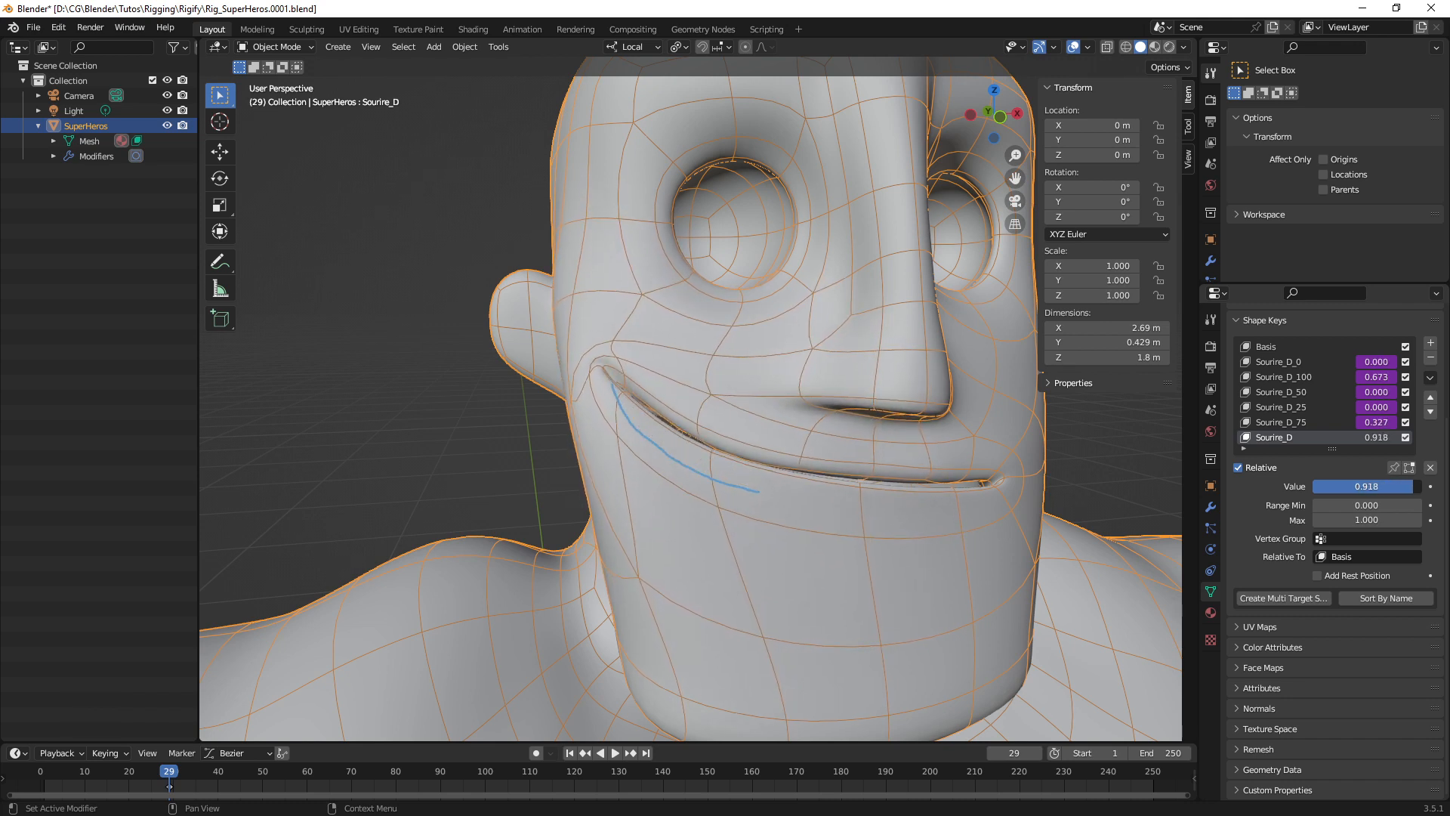
left_click_drag(1367, 487, 1333, 486)
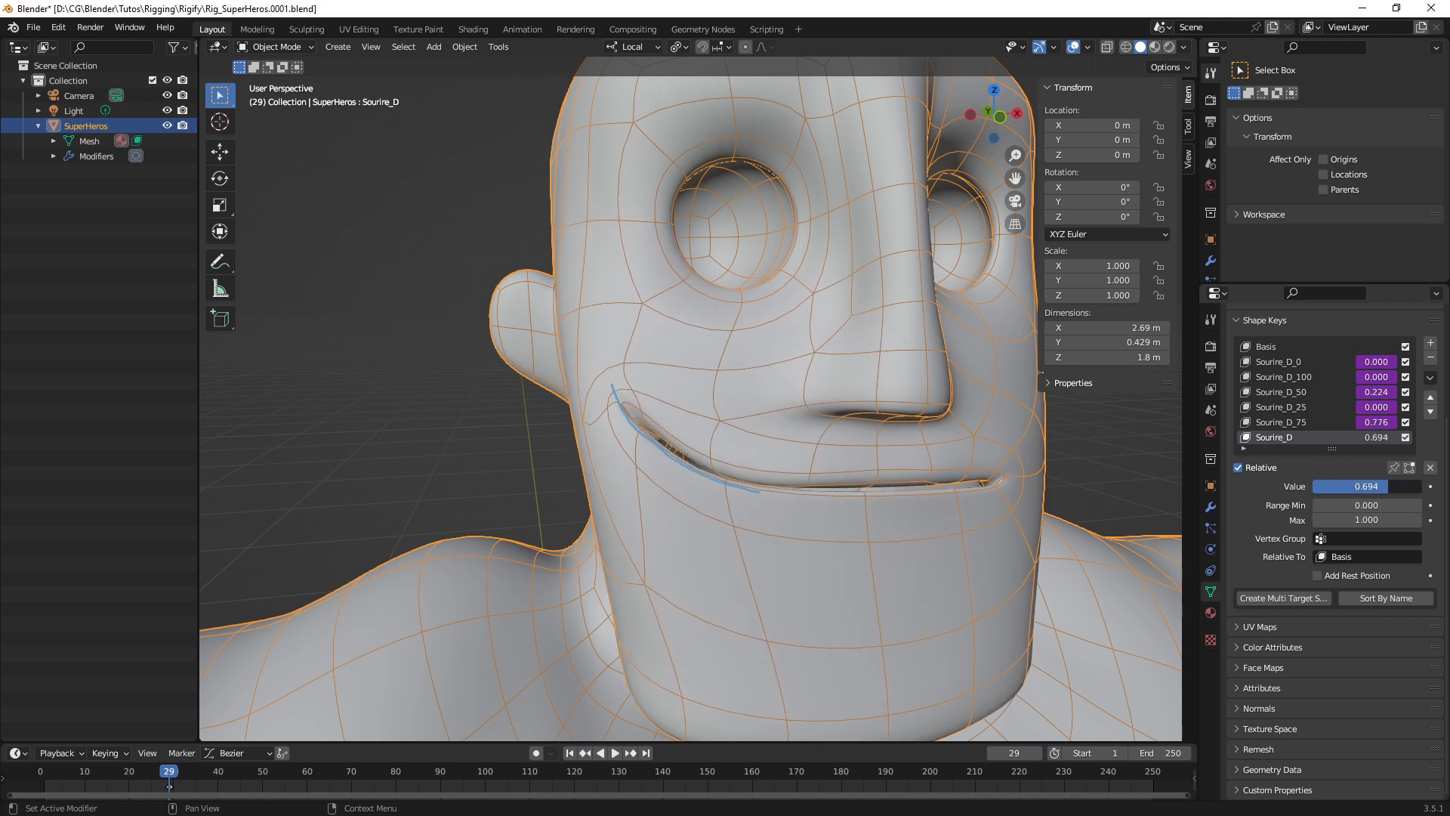
left_click_drag(1366, 486, 1291, 486)
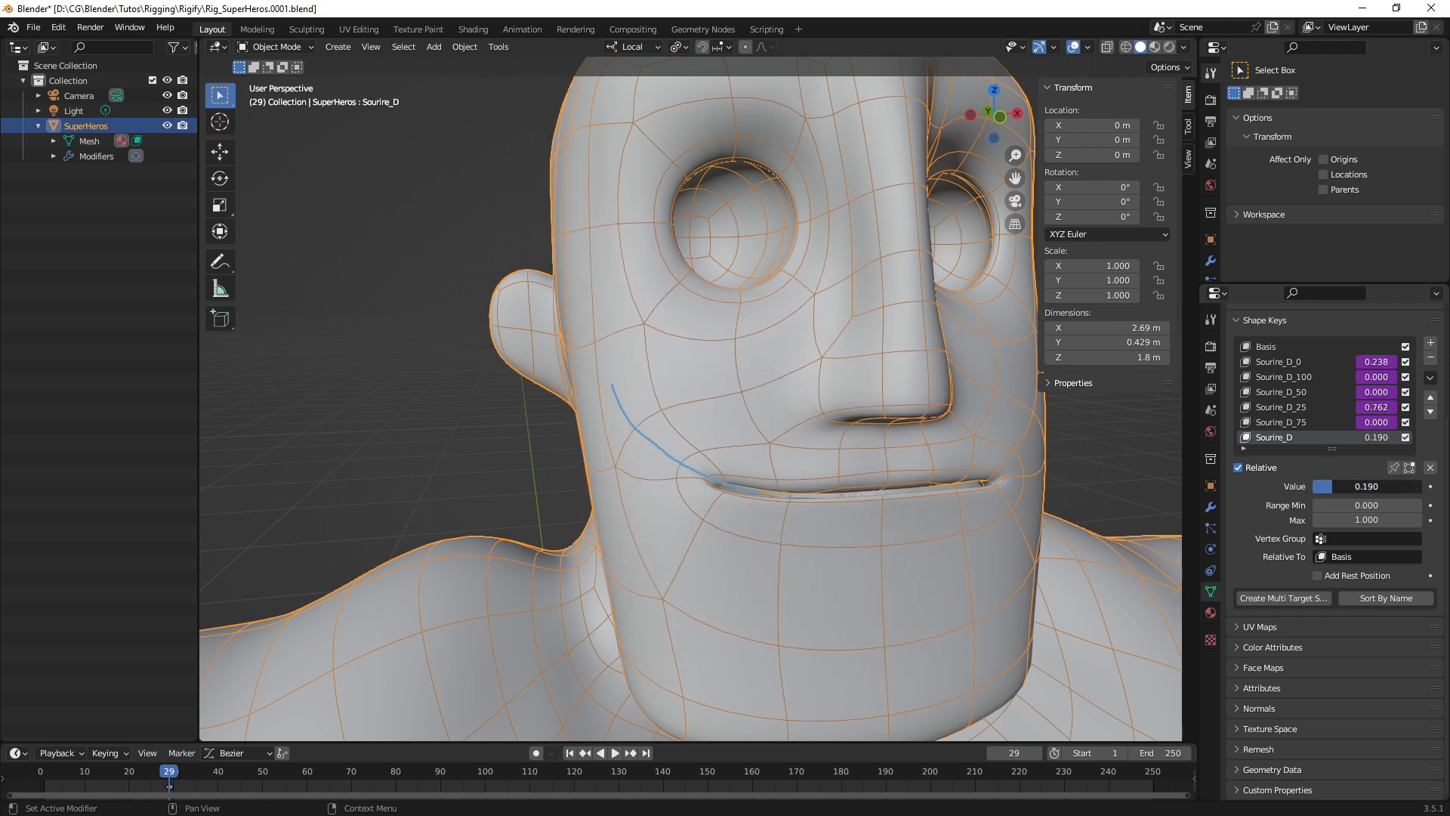
left_click_drag(1366, 486, 1383, 486)
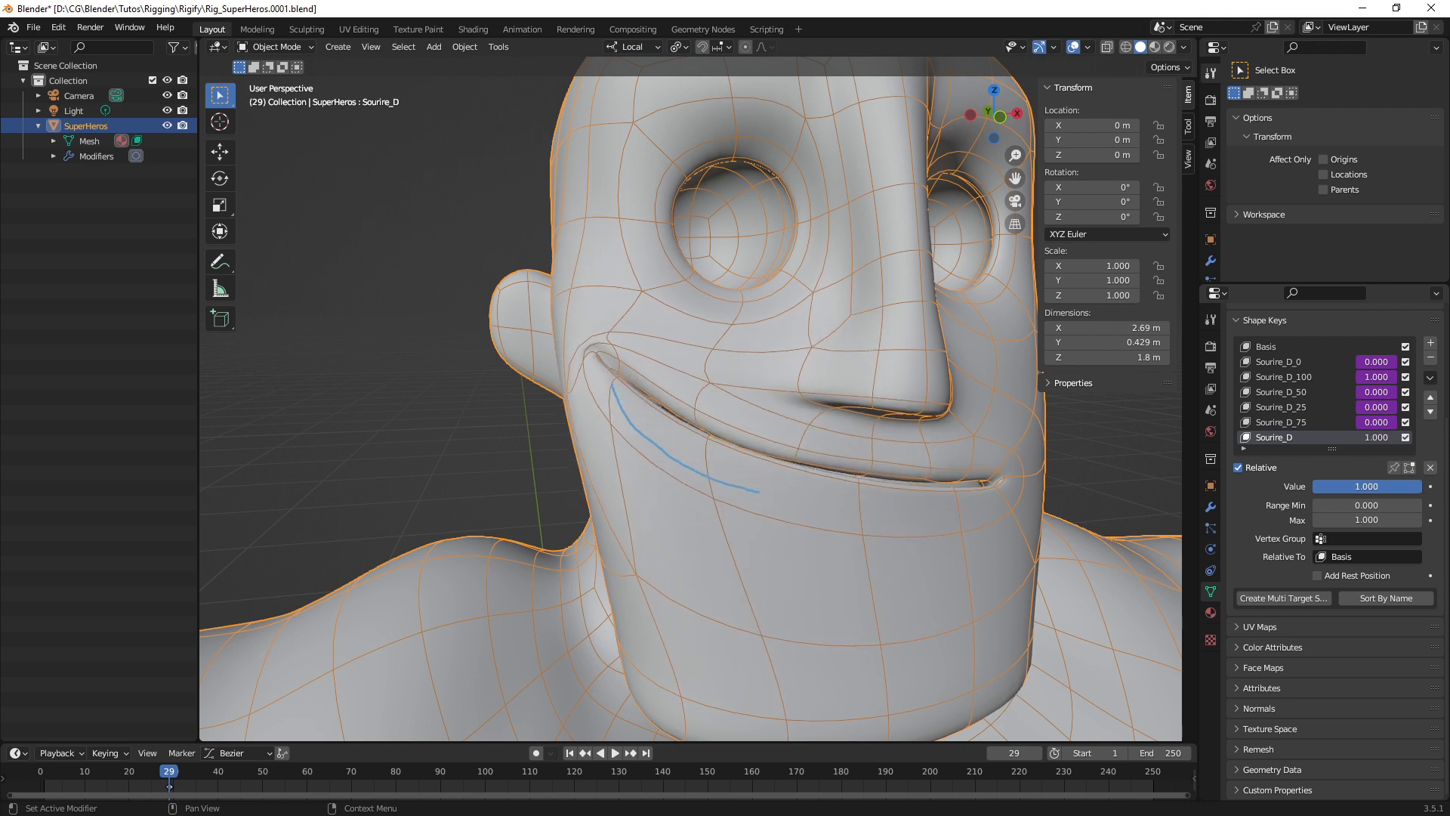
left_click_drag(1367, 486, 1424, 486)
left_click(1018, 484)
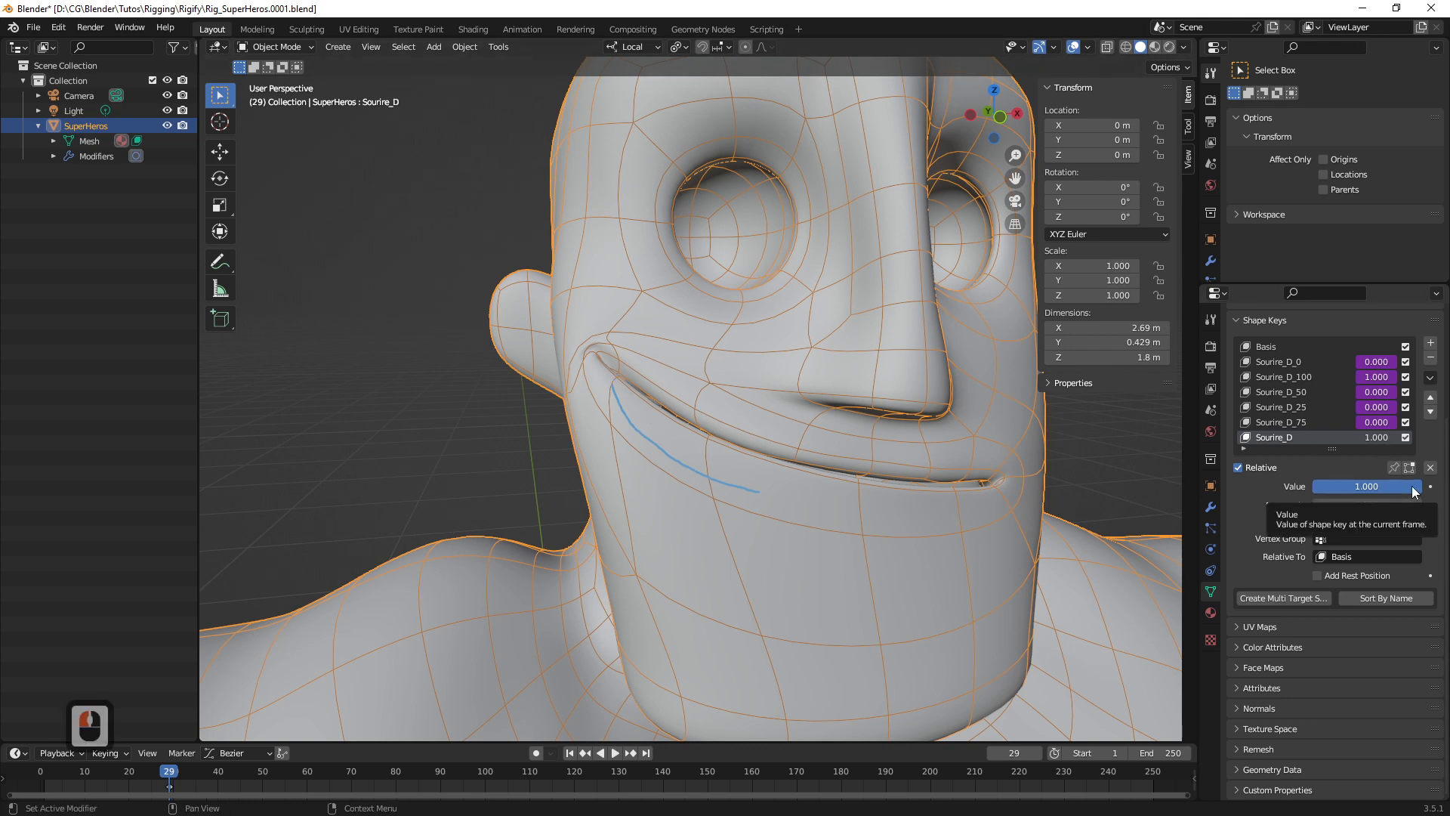
left_click_drag(1415, 487, 557, 492)
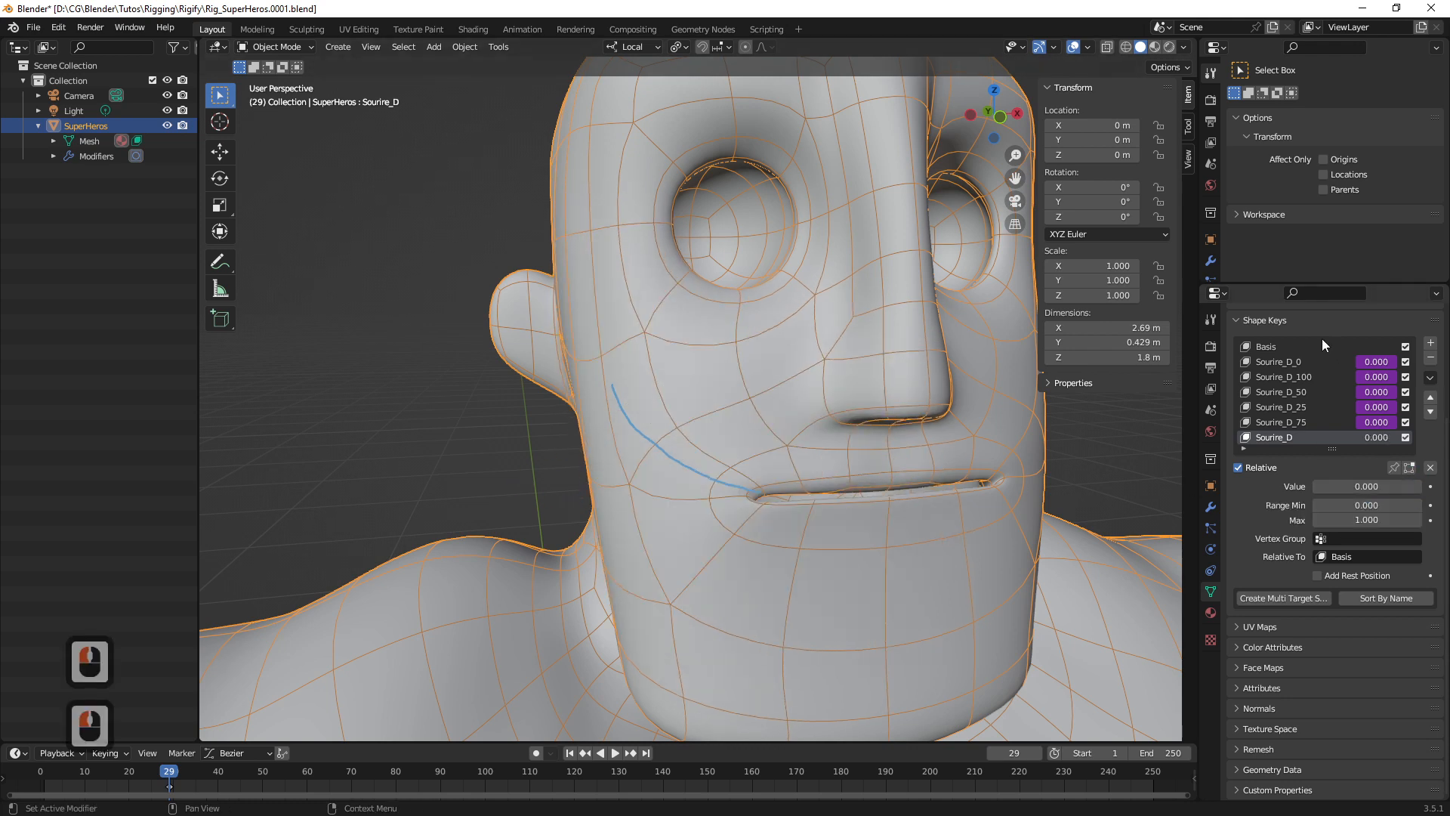
In Edit Mode on Sourire_D_100, move the upper lip vertex near the mouth corner to about X -0.0926 m, Z 1.5944 m
left_click(1281, 377)
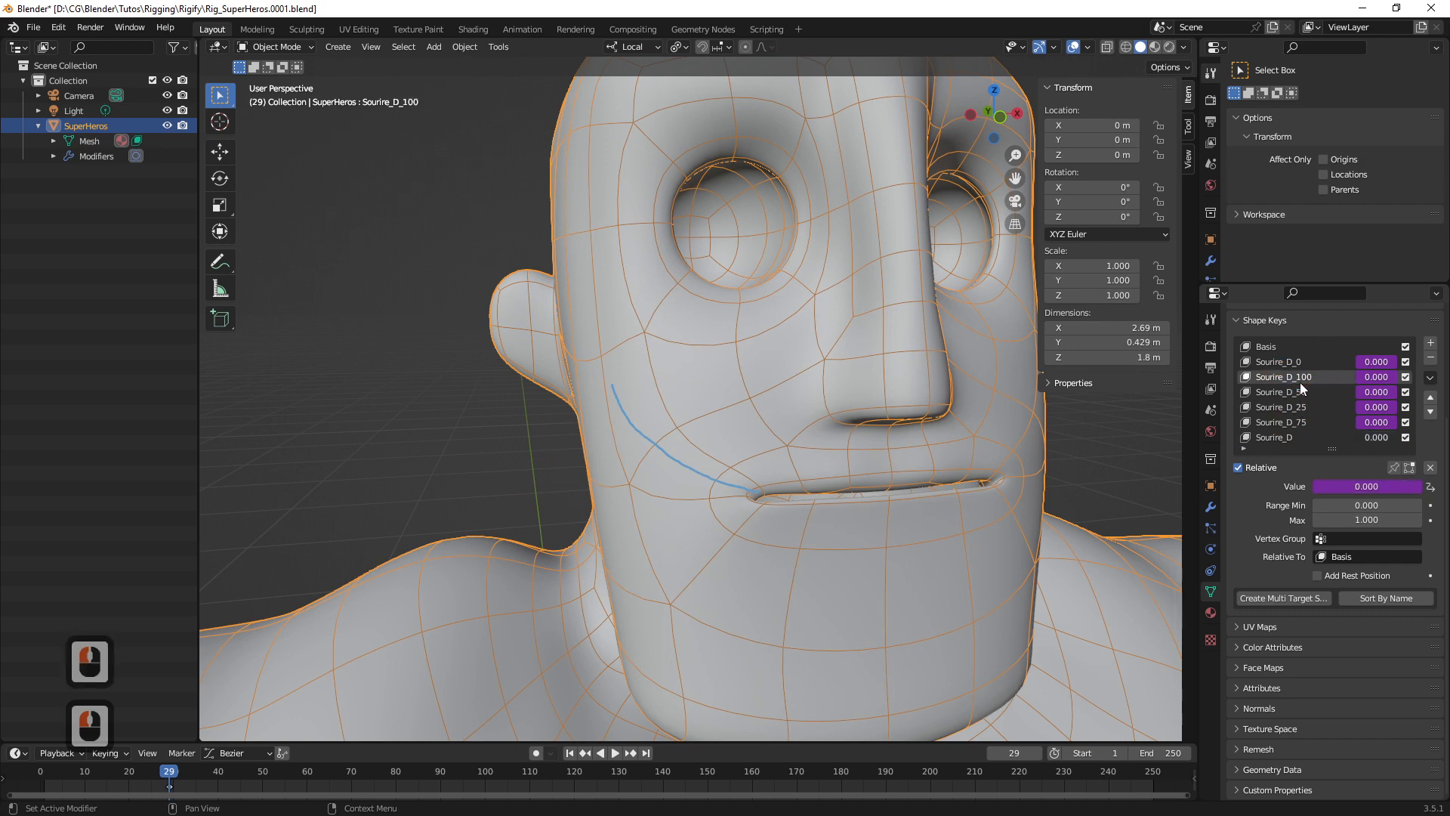
key("Tab")
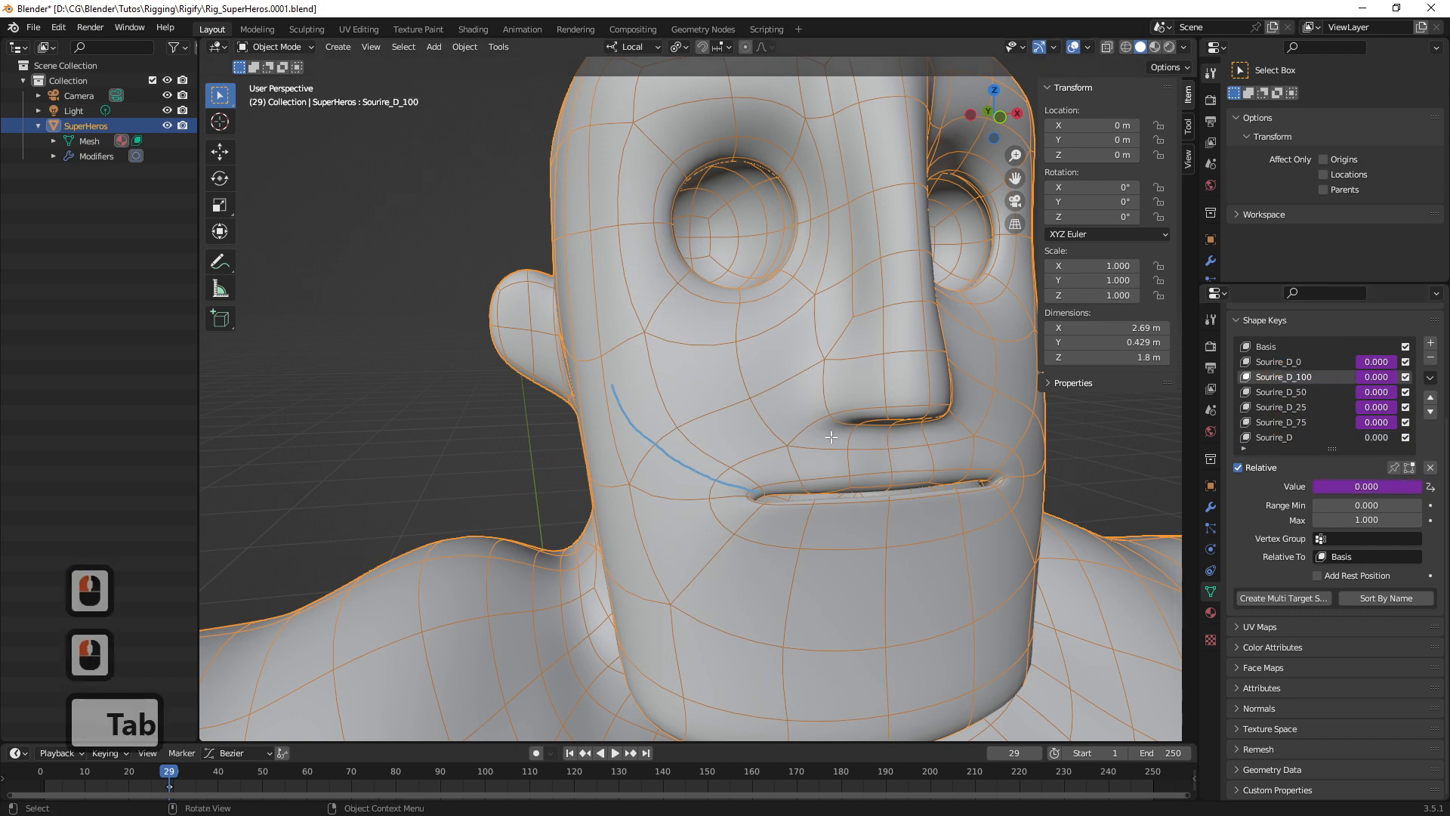
middle_click_drag(650, 436, 662, 408, "ctrl")
left_click(684, 417)
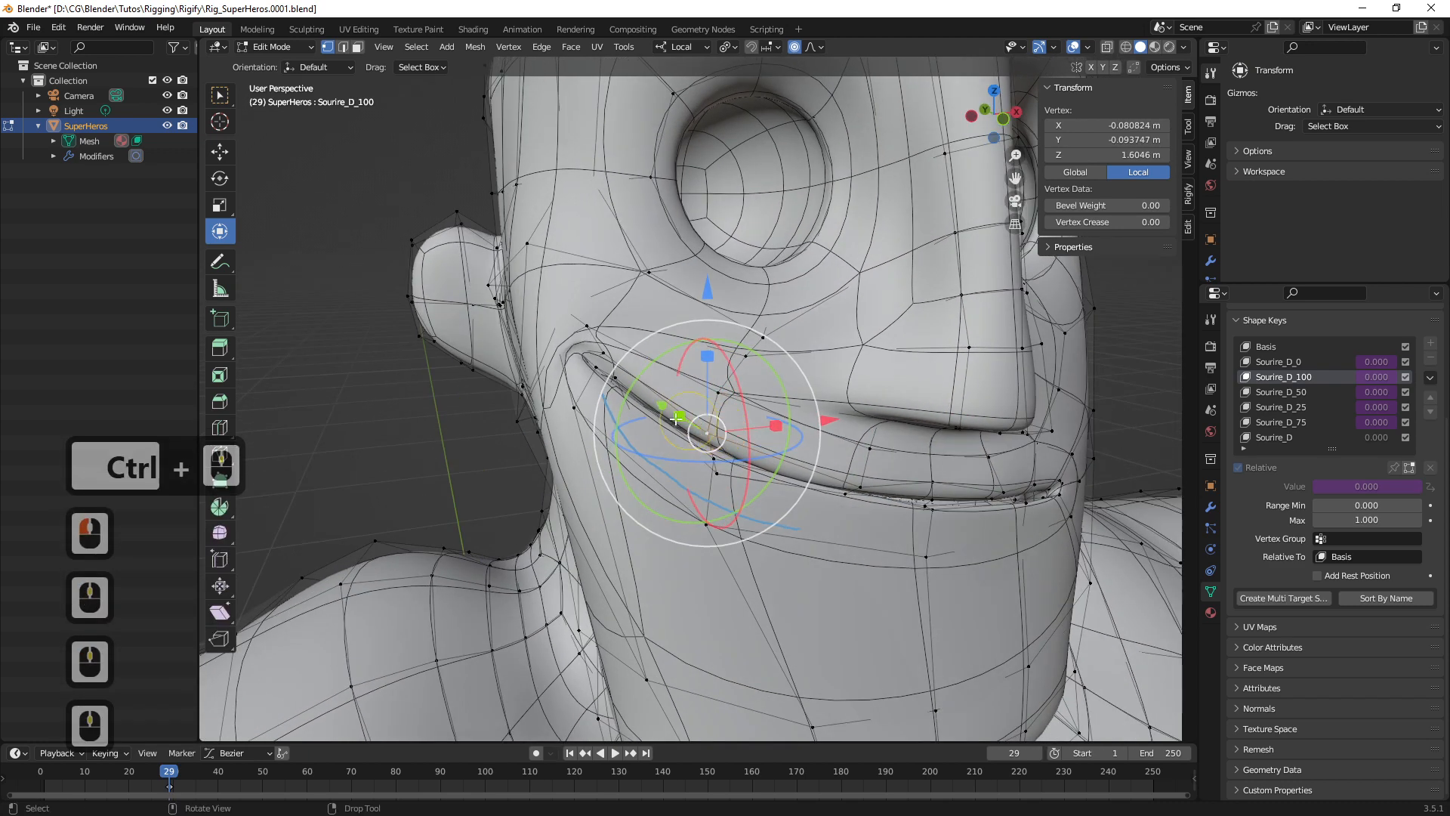
left_click_drag(662, 408, 632, 441, "shift")
middle_click_drag(632, 441, 677, 436)
middle_click(661, 395)
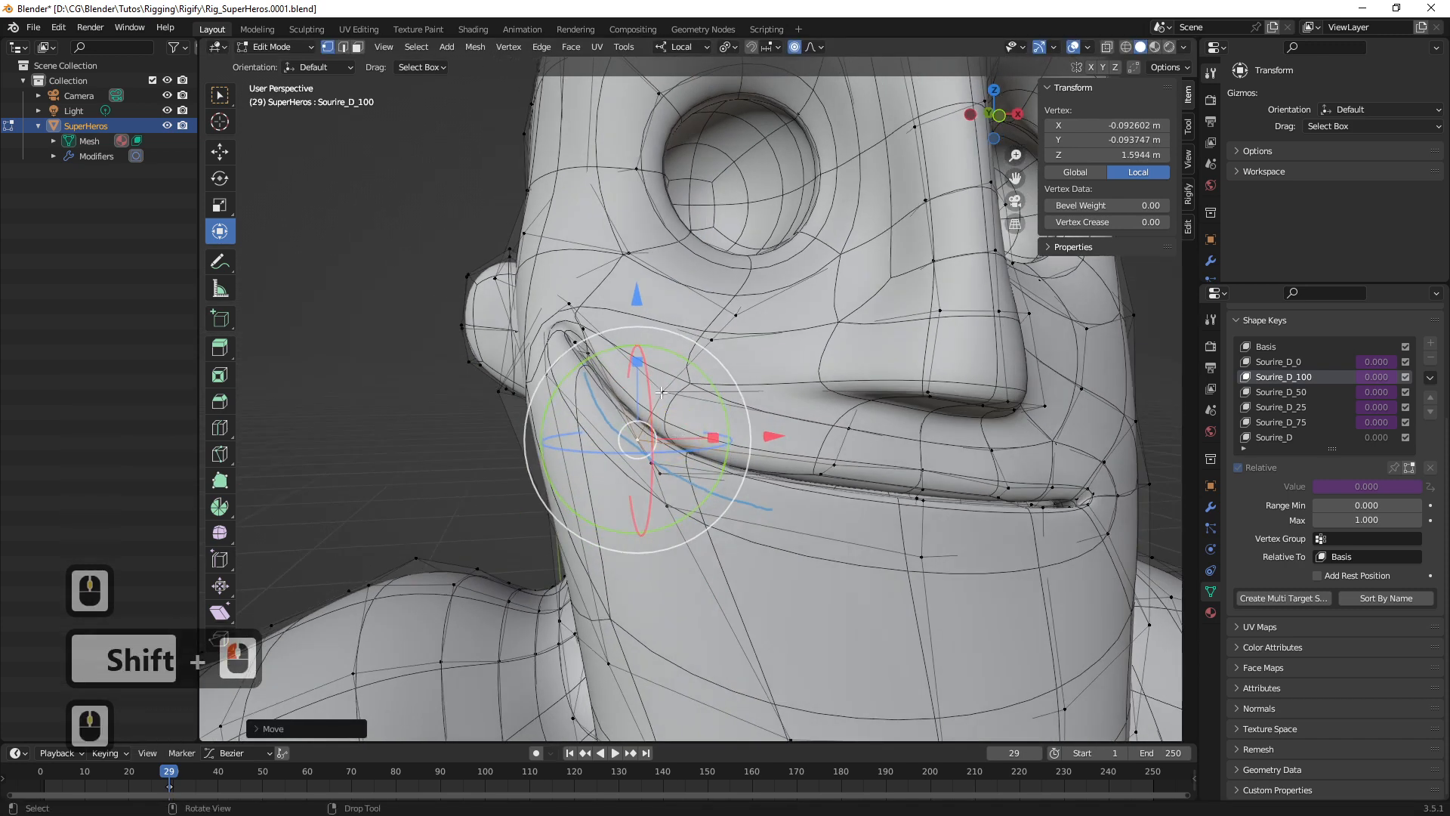
Nudge the next upper lip vertex inward and down, and rotate the mouth-corner vertex about its local Y axis with proportional editing
left_click(663, 390)
left_click_drag(662, 252, 662, 269)
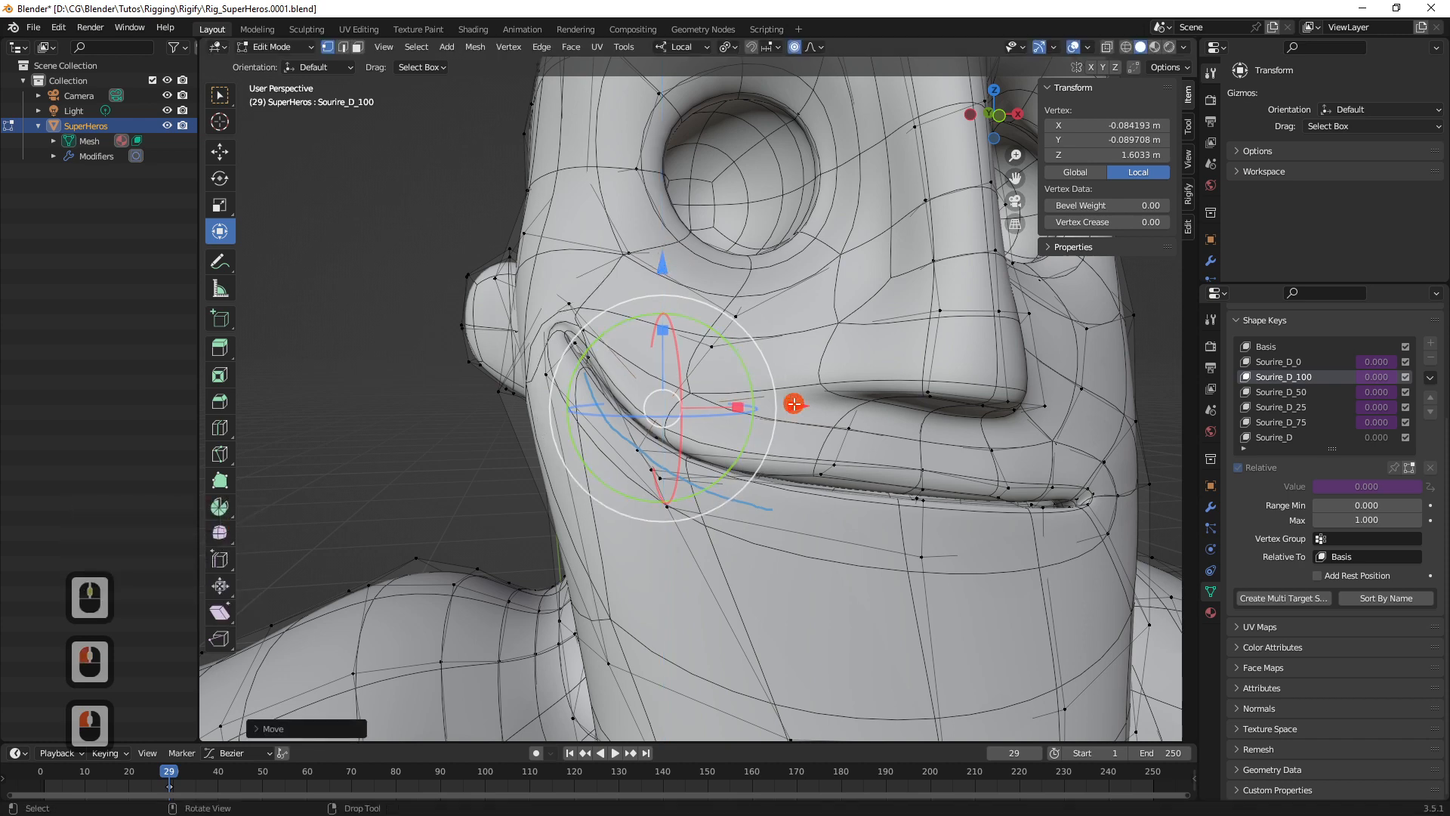
left_click_drag(795, 406, 807, 407)
mouse_move(670, 272)
left_mouse_down()
mouse_move(671, 294)
mouse_move(656, 296)
left_mouse_up()
double_click(589, 357)
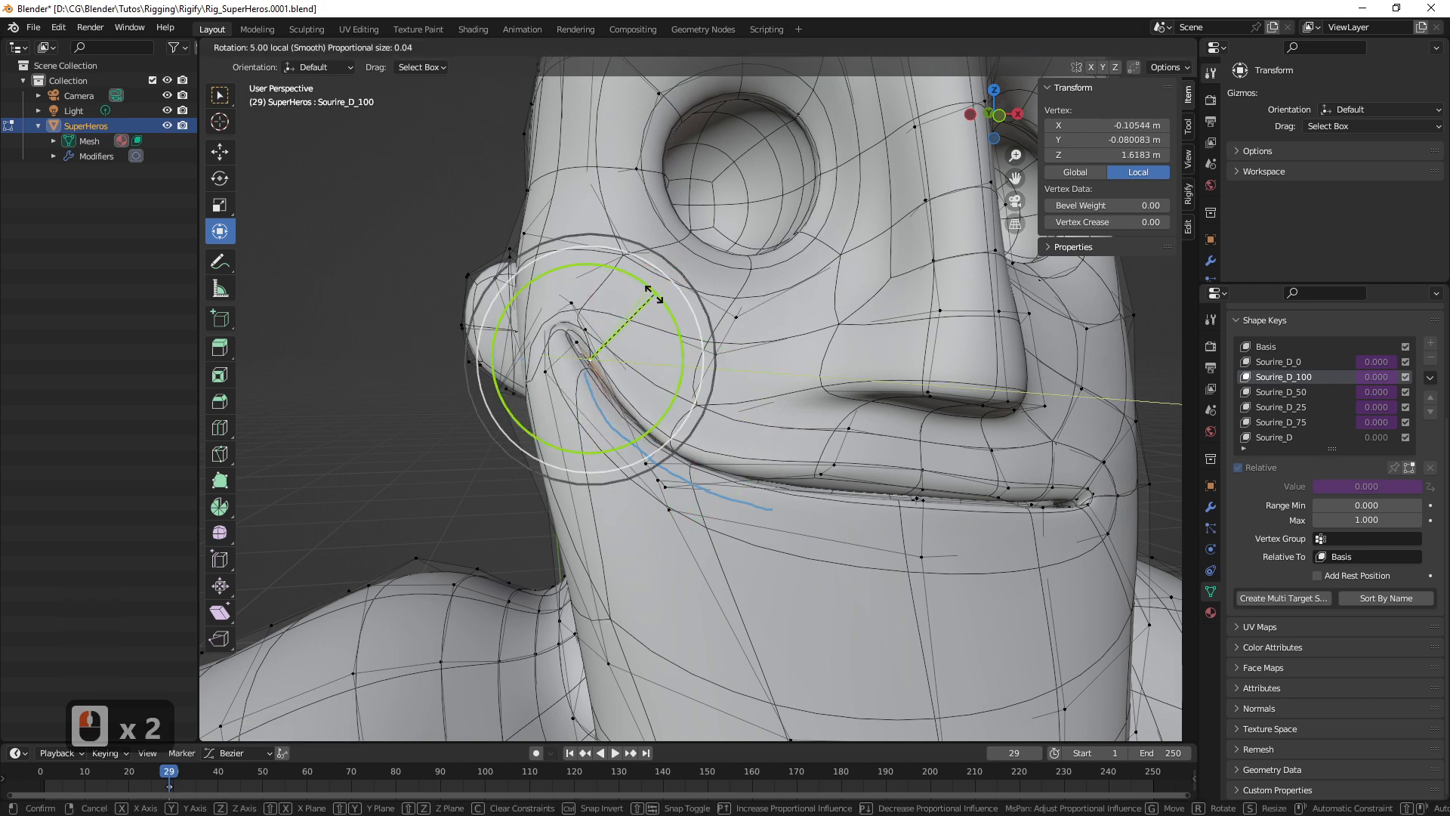
middle_click_drag(656, 296, 744, 375)
left_click_drag(744, 374, 722, 495)
Move the lower lip vertex near the mouth corner to about X -0.0809 m, Z 1.5715 m with proportional editing
double_click(674, 502)
middle_click_drag(674, 502, 649, 423)
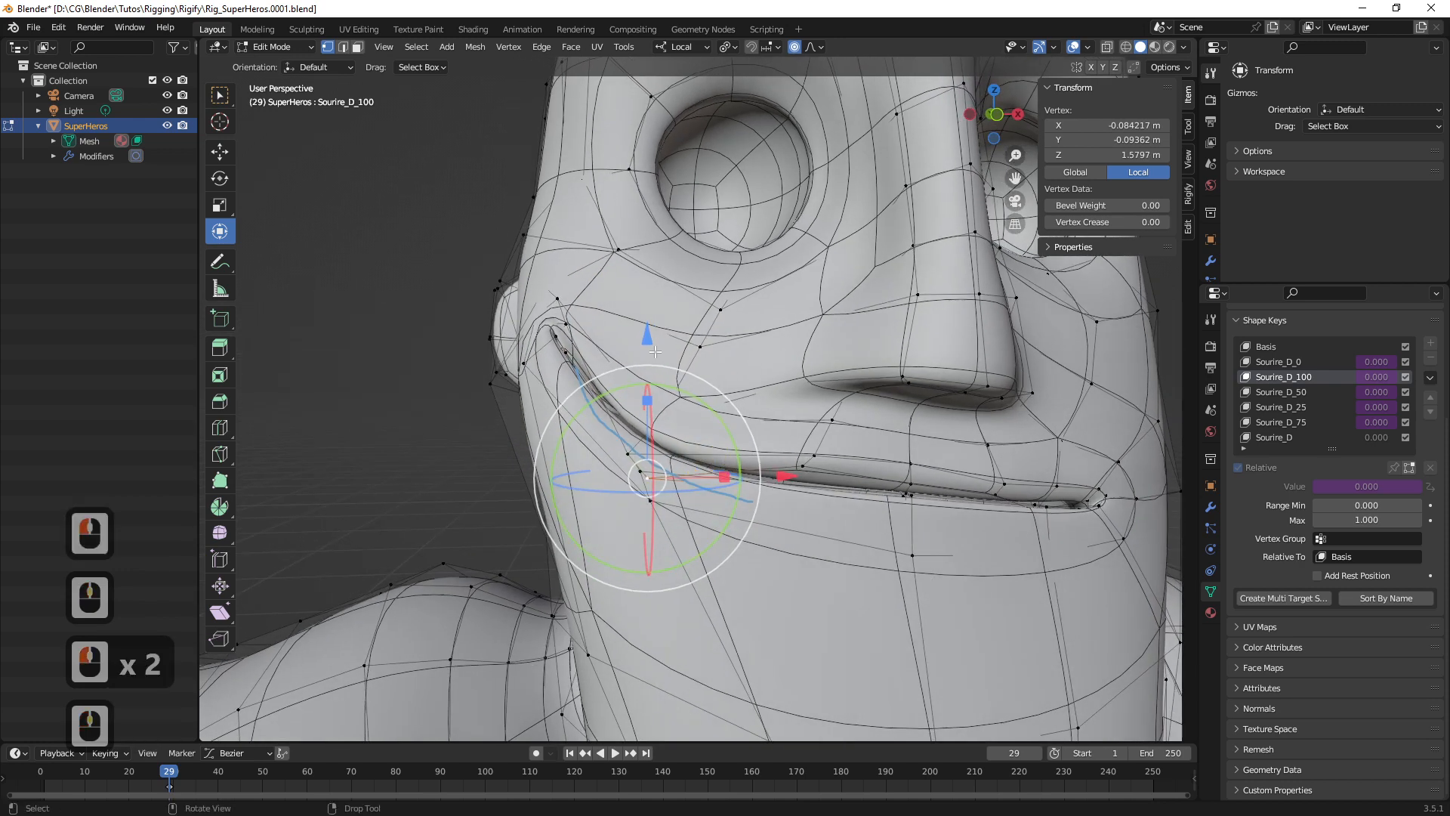
left_click_drag(648, 333, 651, 355)
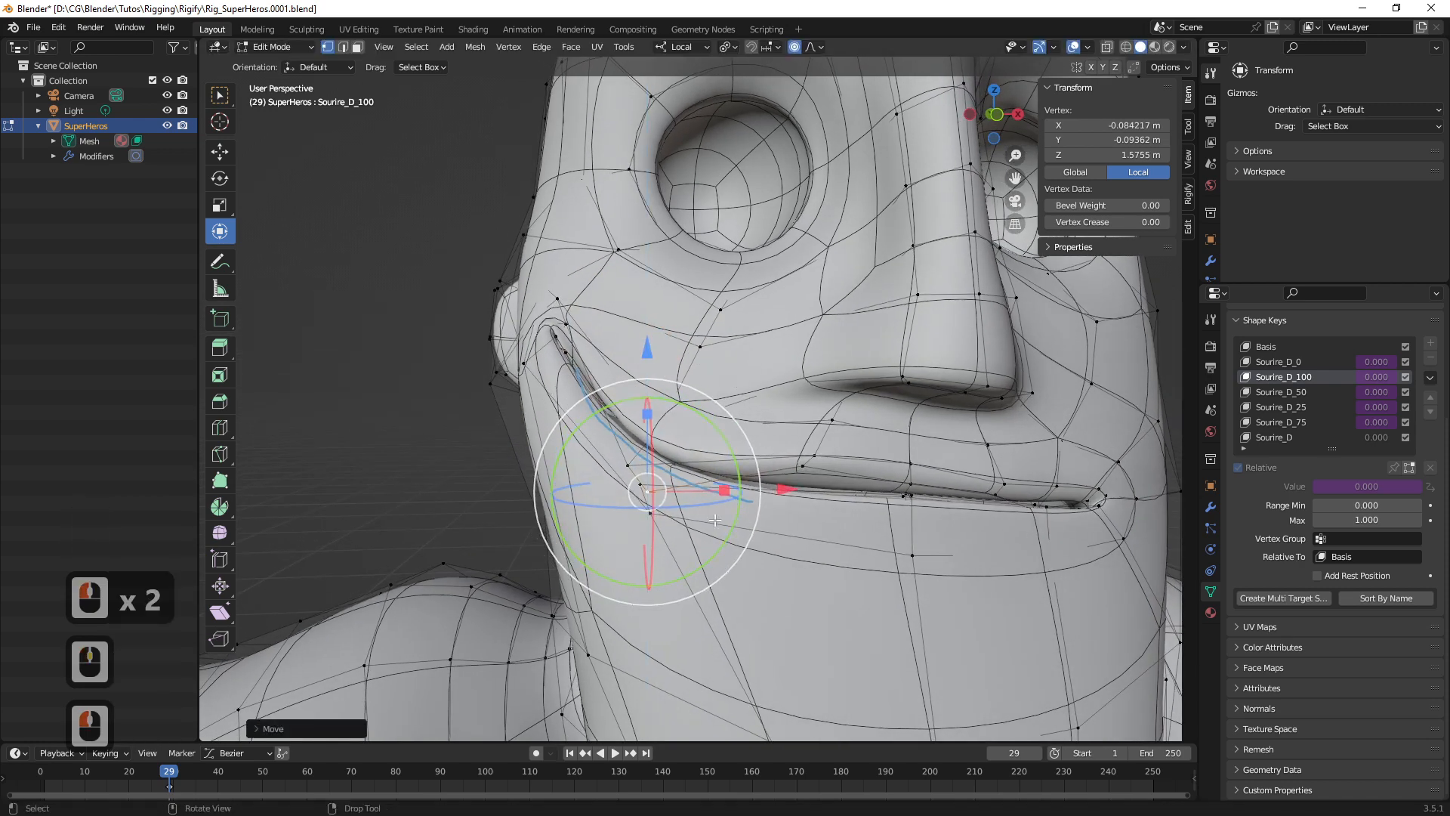
middle_click_drag(664, 432, 649, 479)
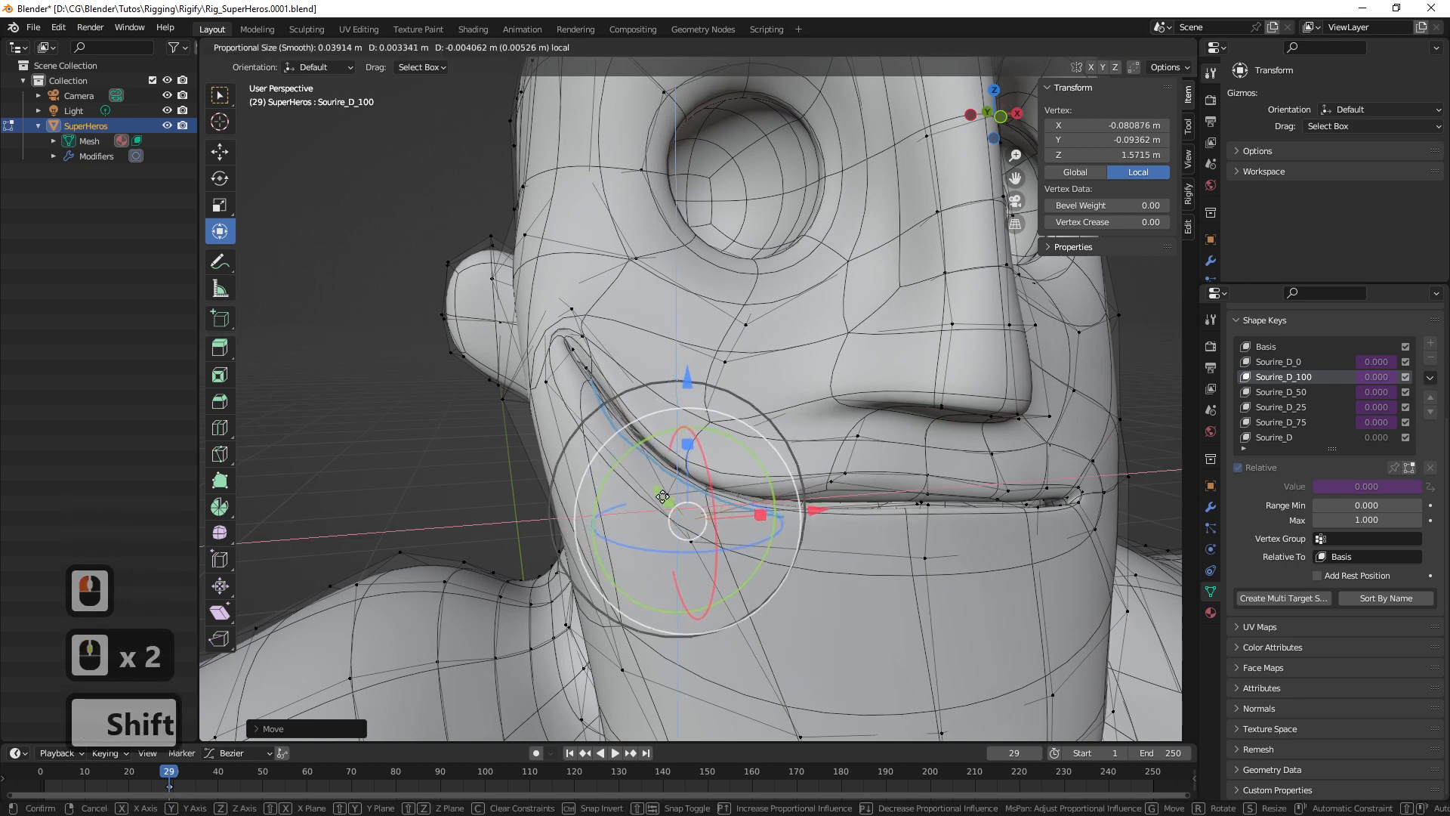
left_click(688, 520, "shift")
Lower the lip vertex beneath the nostril, near X -0.0399 m, to about Z 1.58 m and return to Object Mode
left_click(835, 482, "shift")
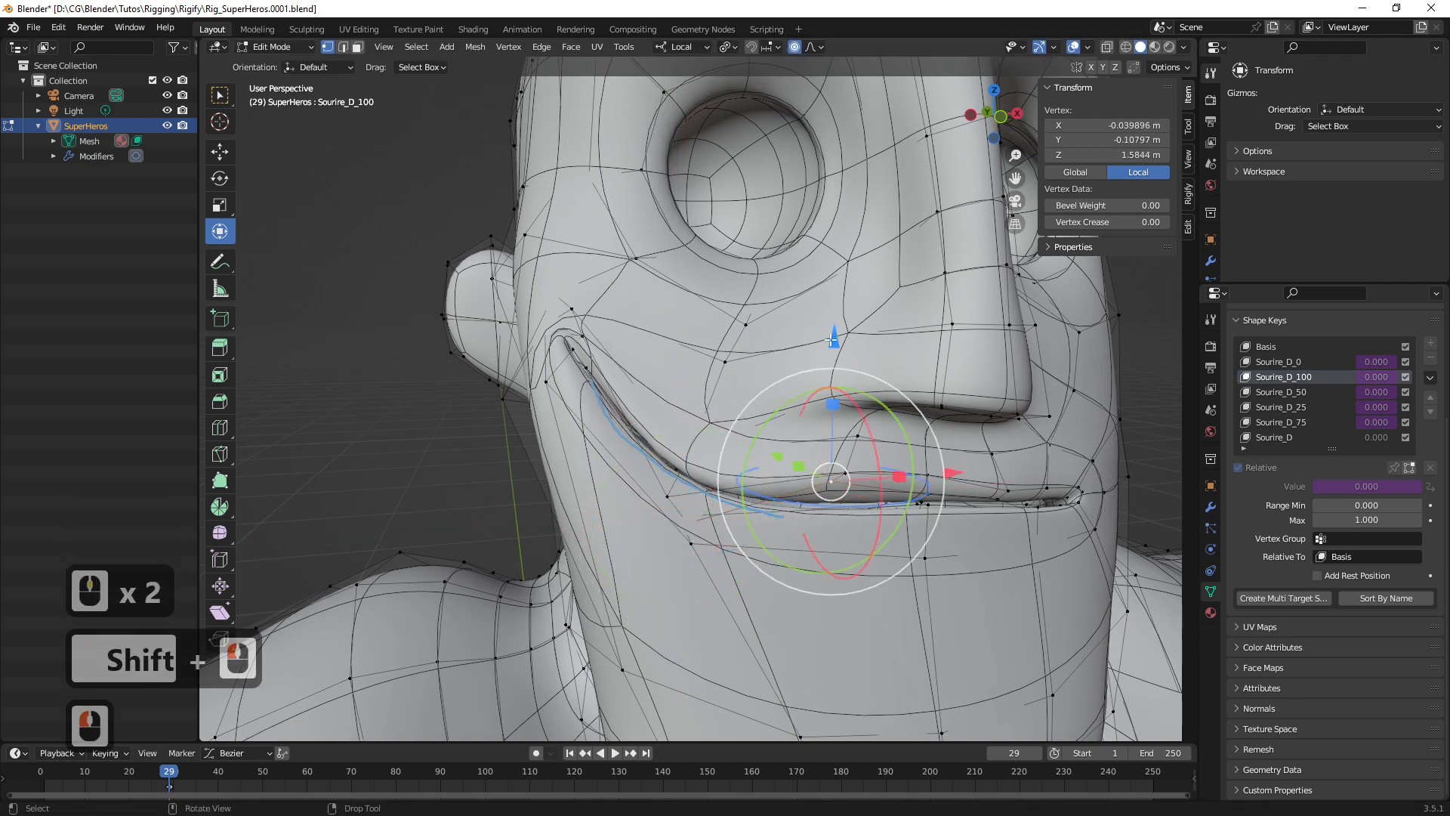
left_click_drag(835, 345, 835, 358)
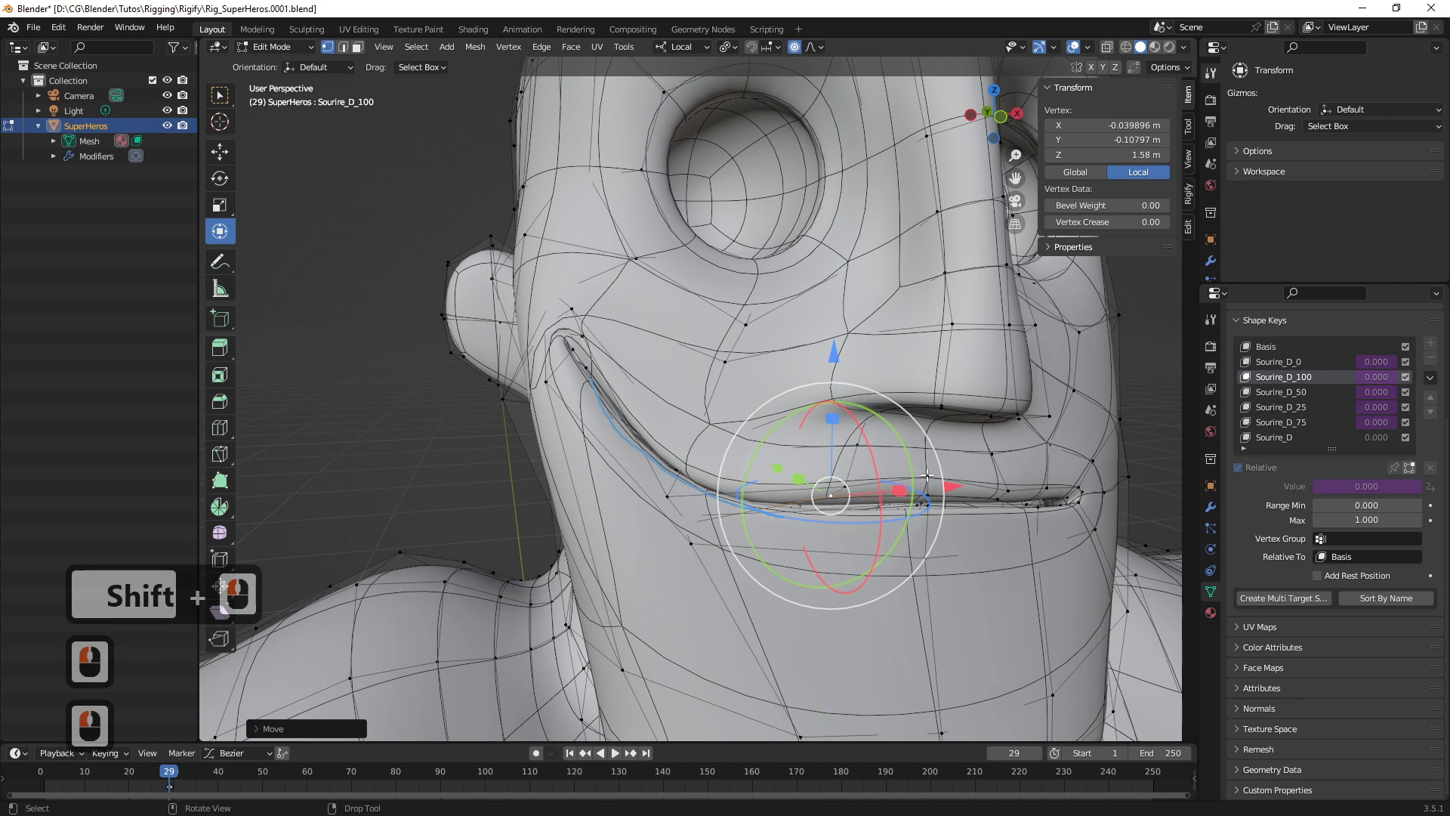
mouse_move(767, 480)
middle_mouse_down()
mouse_move(732, 460)
mouse_move(757, 471)
middle_mouse_up()
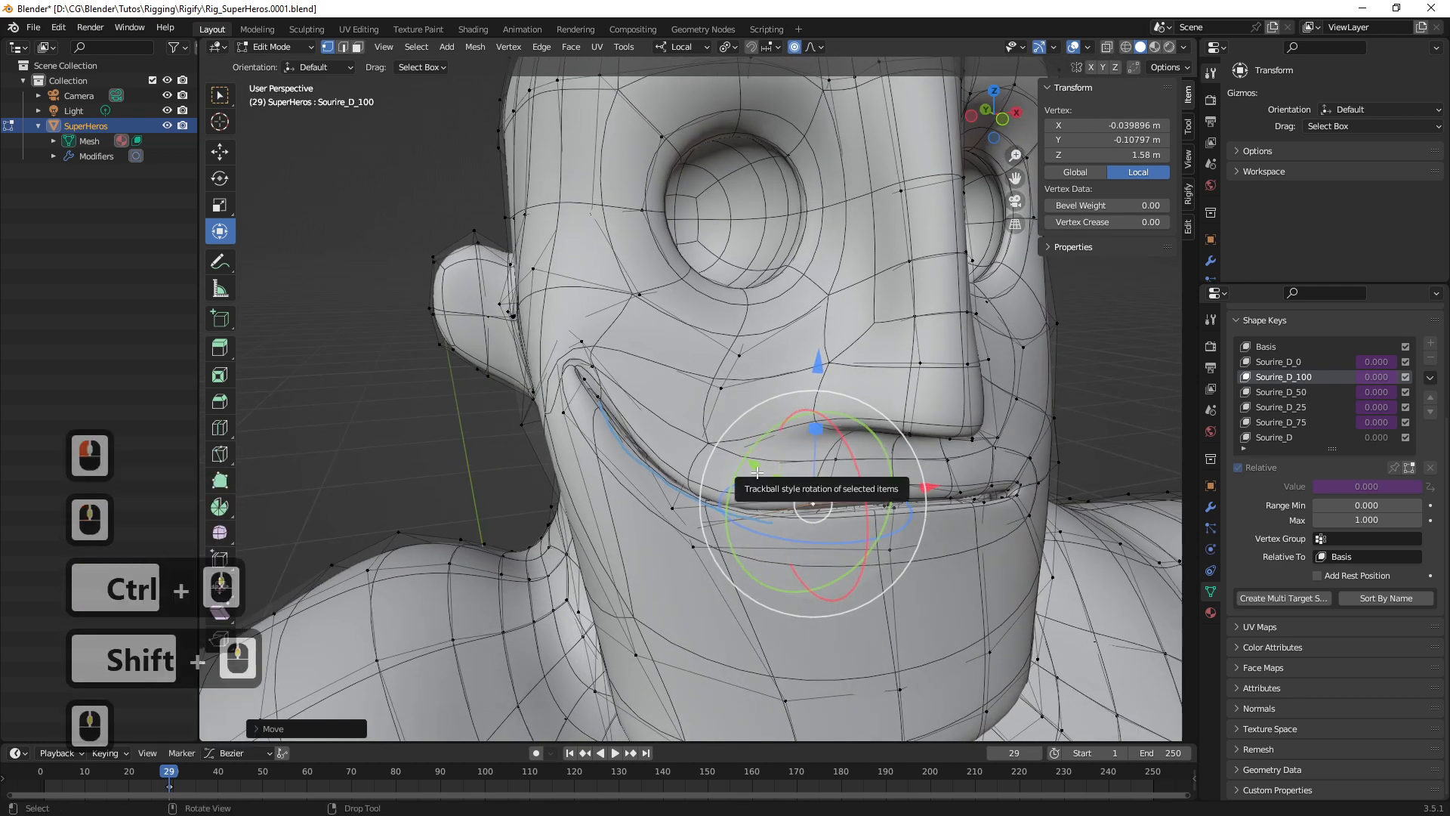
key("Tab")
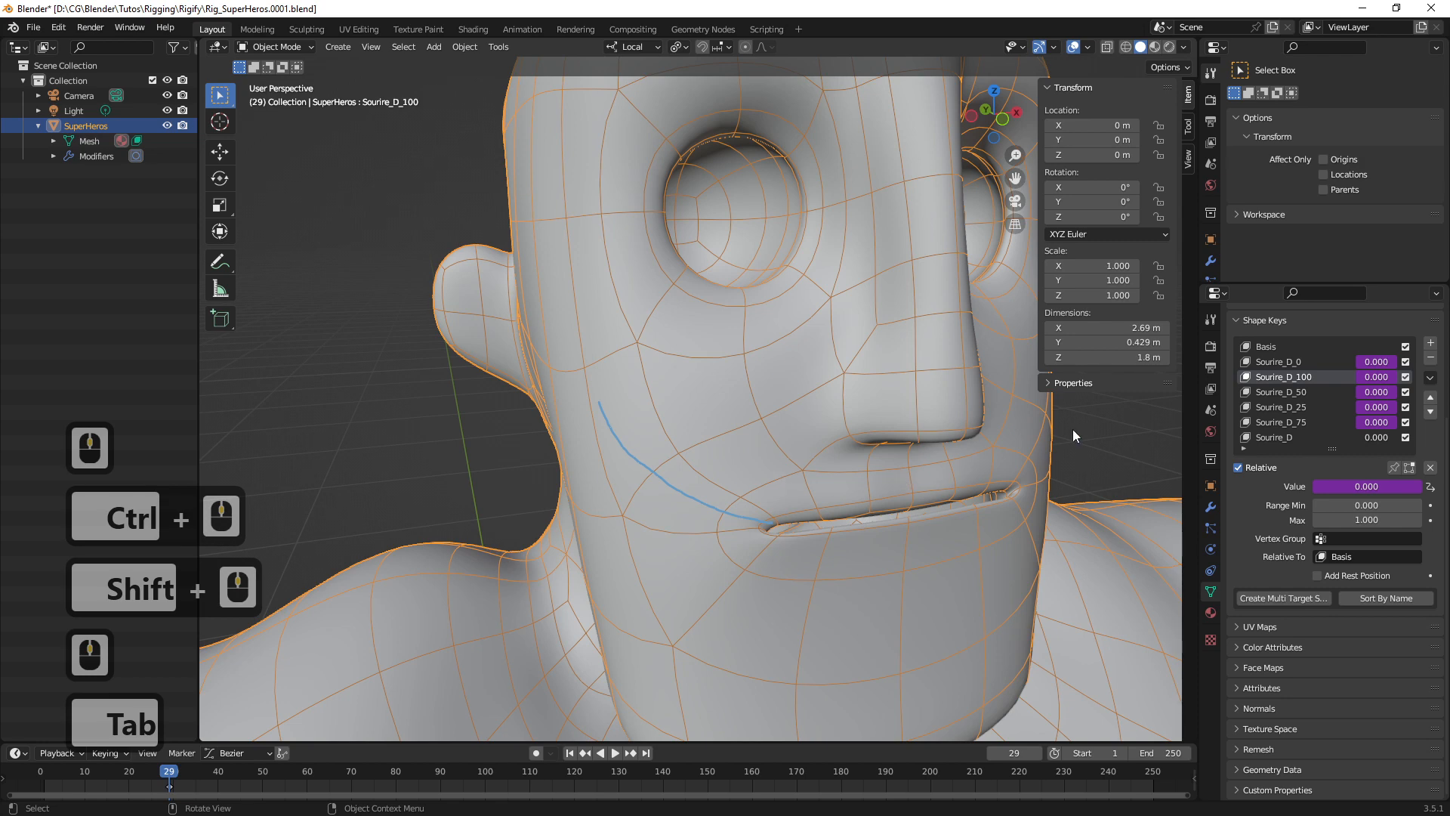
Make Sourire_D active, sweep its value to examine the refined smile's progression, and return it to 0
left_click(1288, 438)
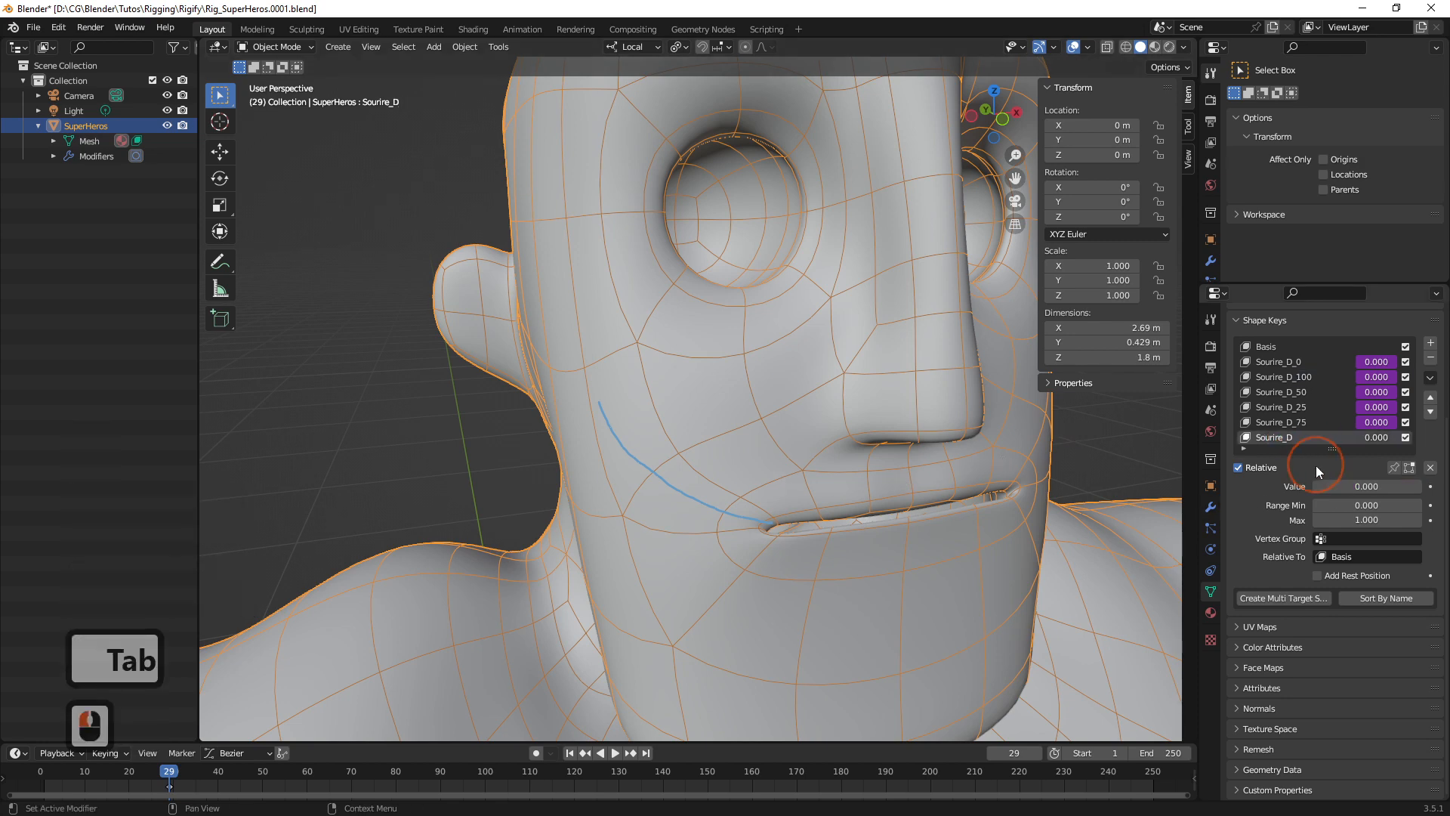
middle_click_drag(975, 453, 1027, 457)
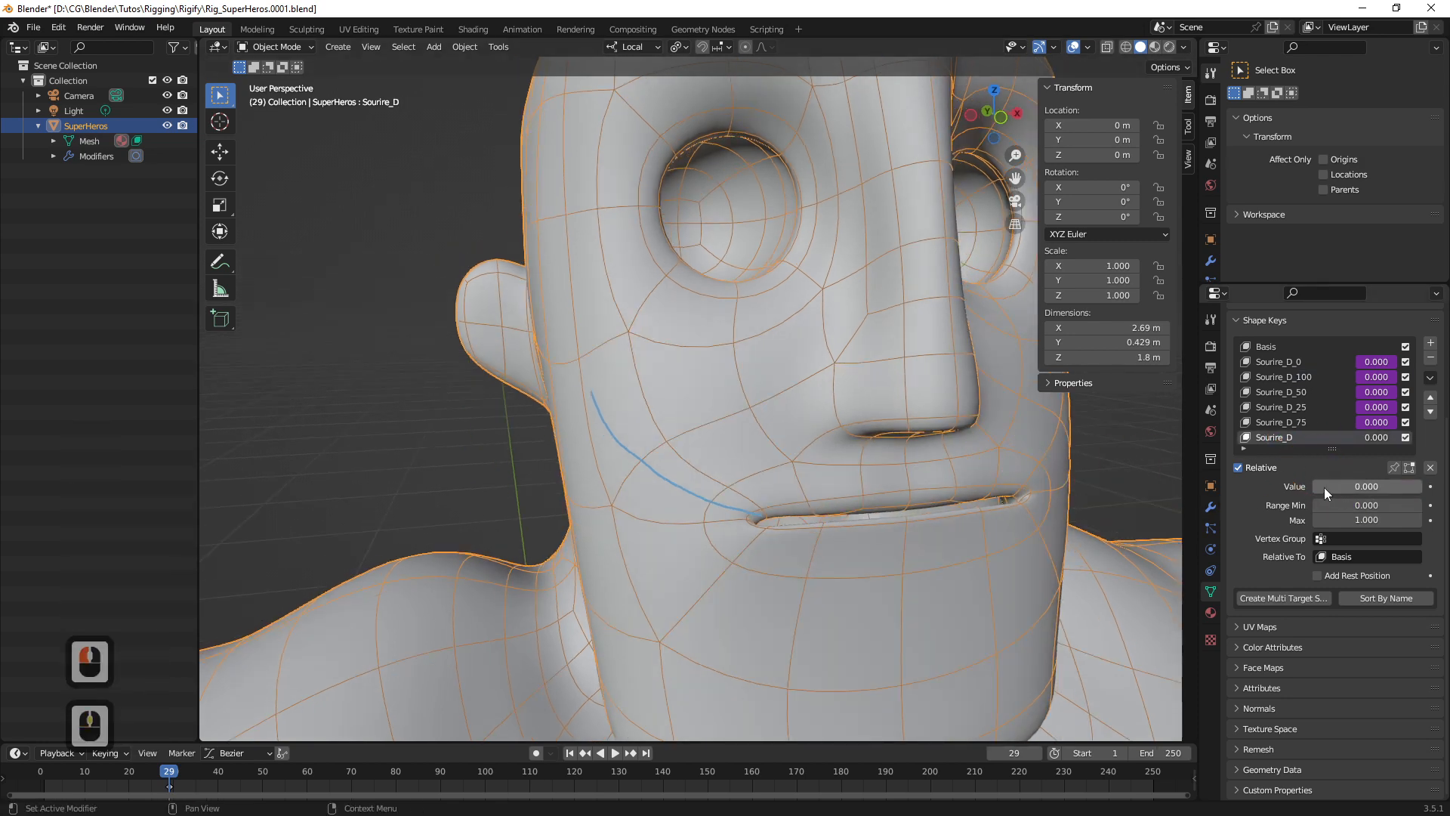
mouse_move(1325, 487)
left_mouse_down()
mouse_move(1432, 487)
mouse_move(1312, 487)
left_mouse_up()
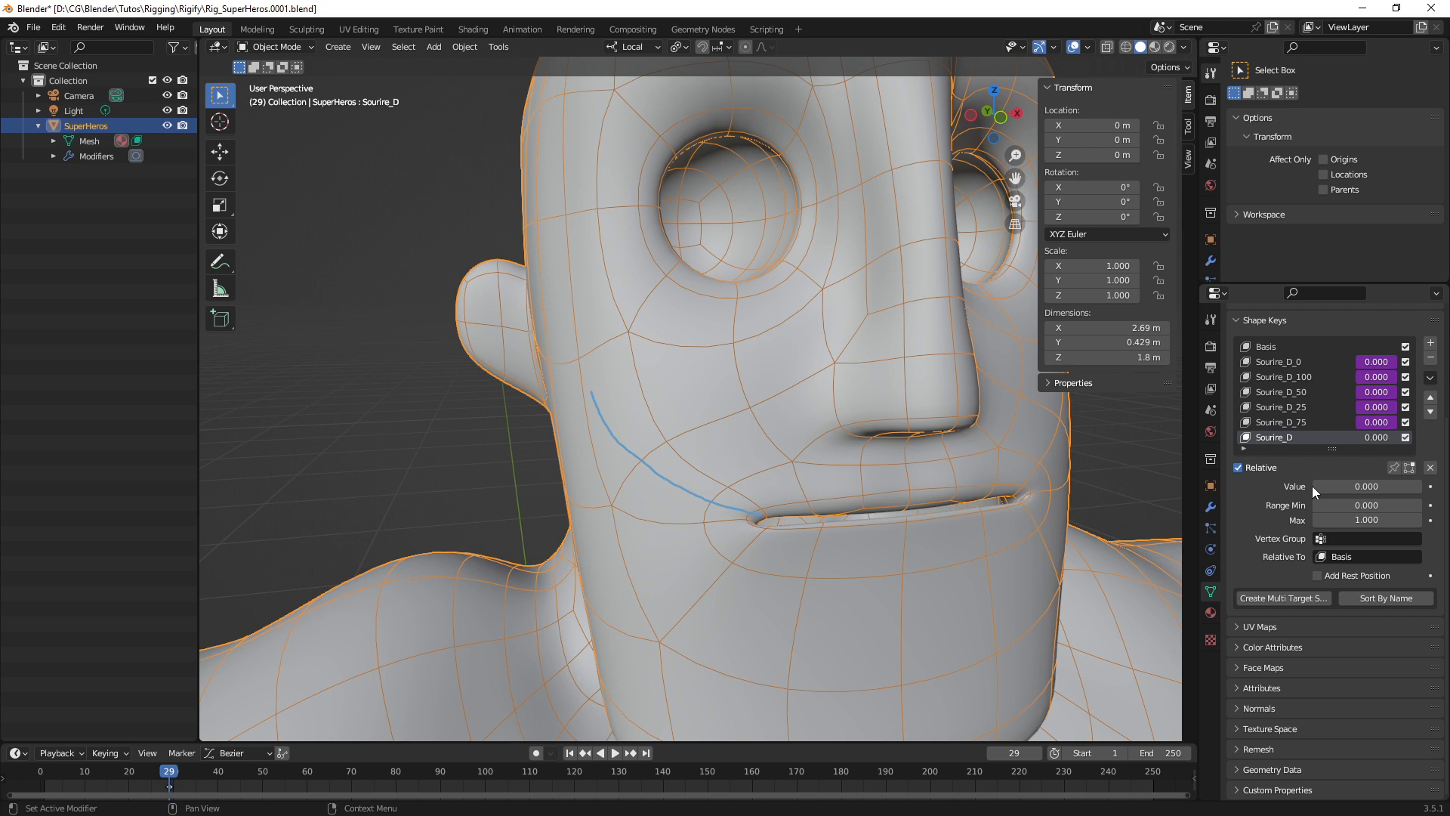
left_click_drag(1344, 487, 1312, 486)
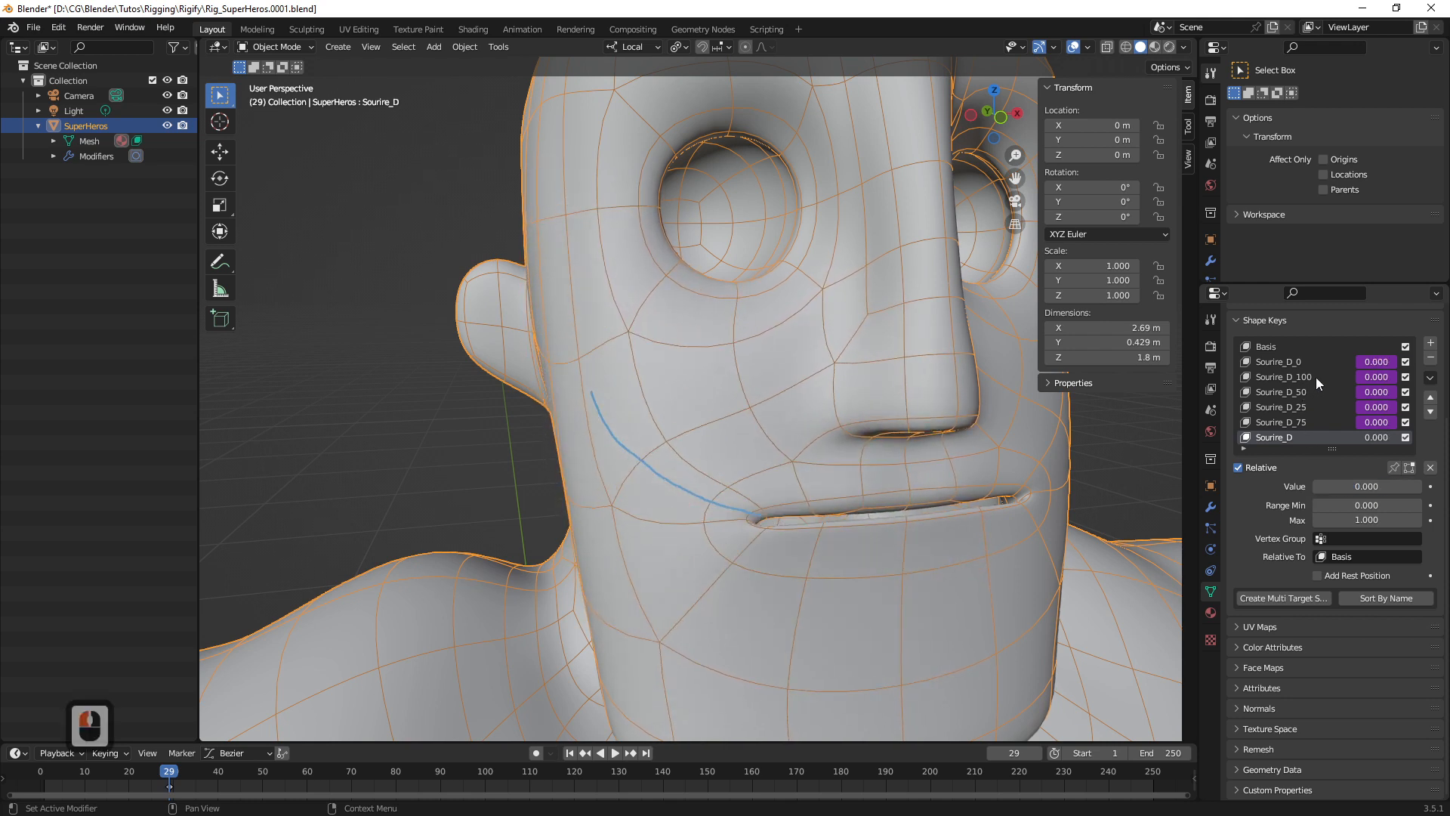
key("ctrl+1")
left_click(1396, 402)
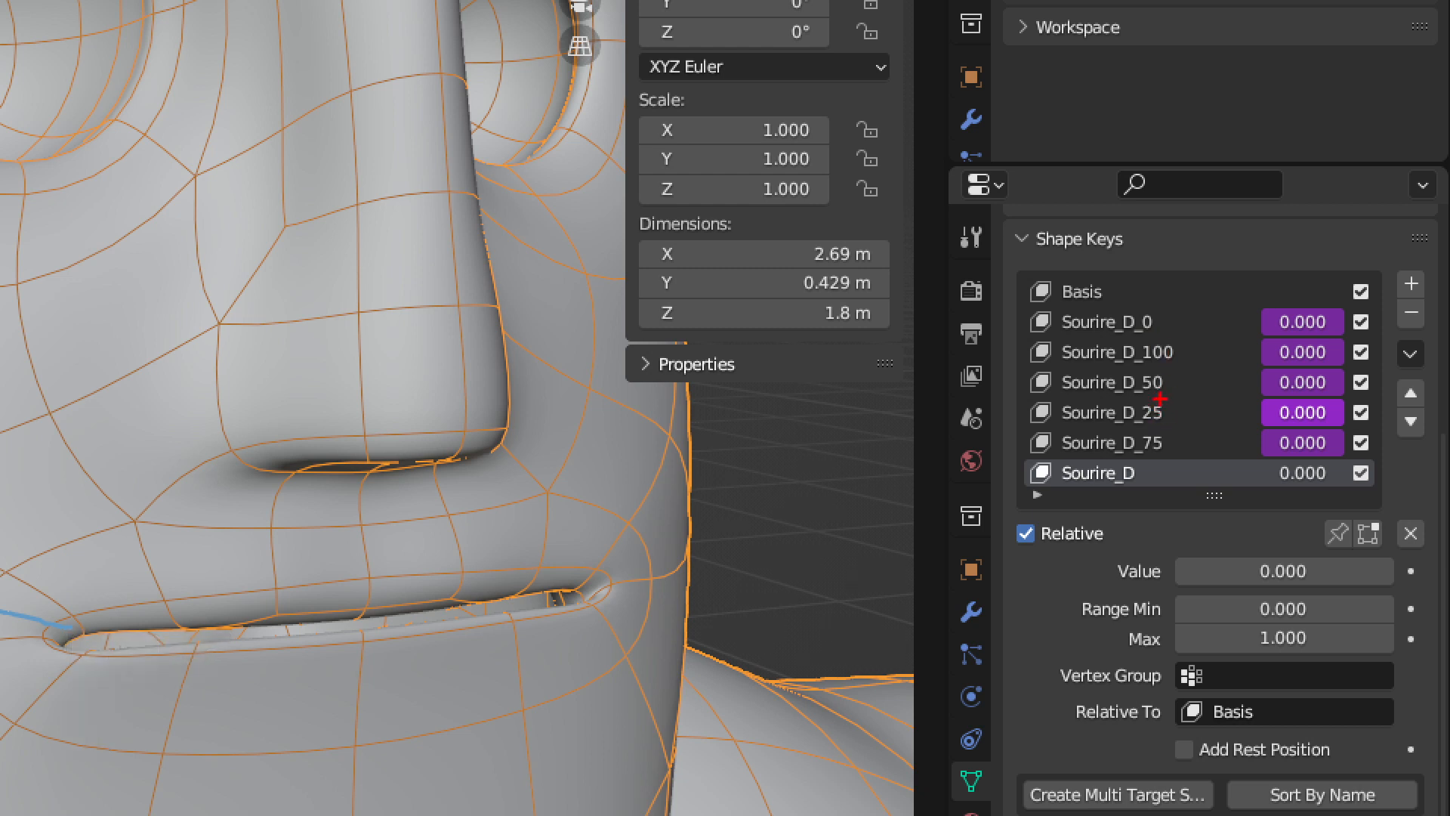
key("Escape")
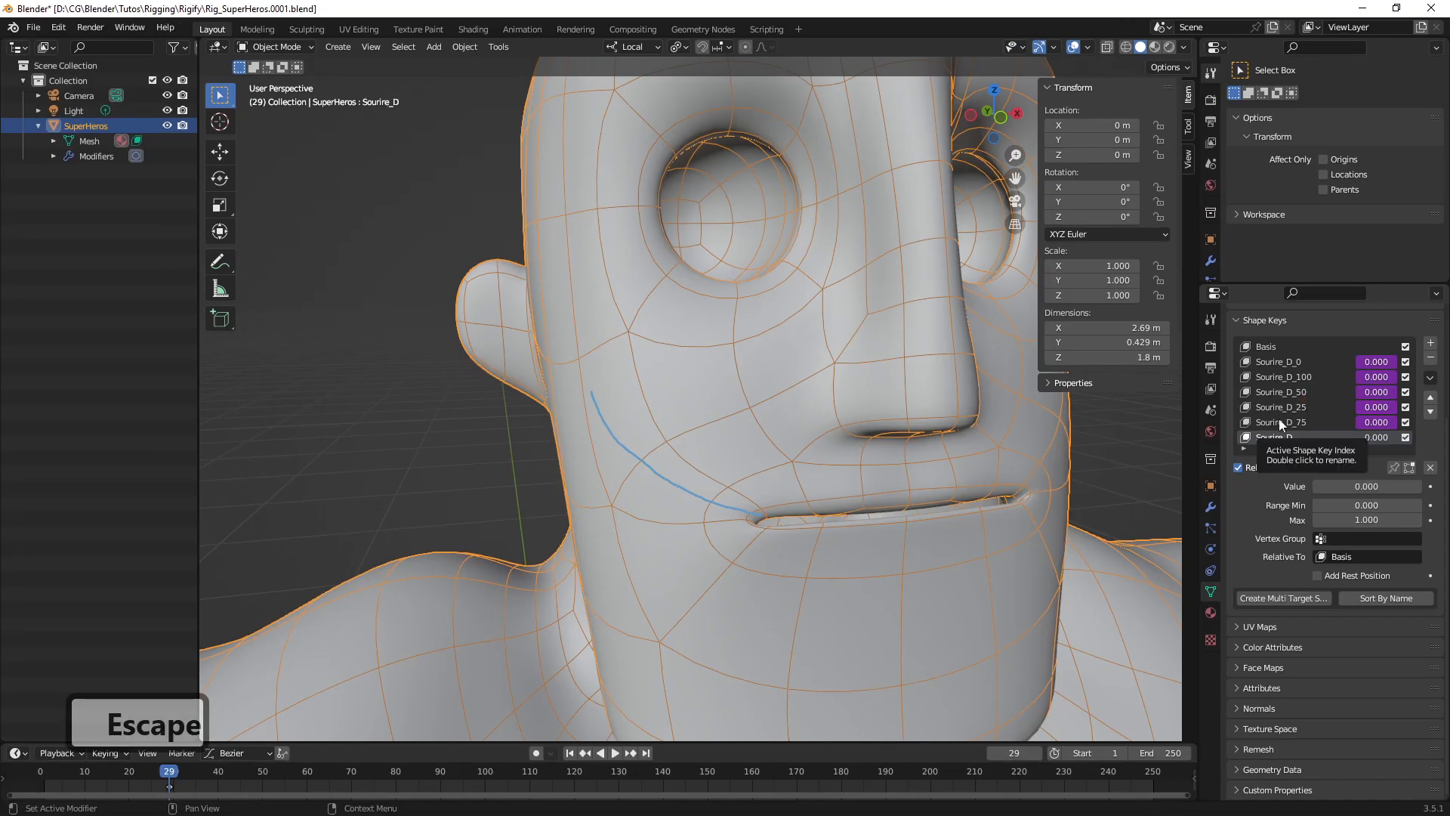
middle_click_drag(800, 474, 665, 516, "shift")
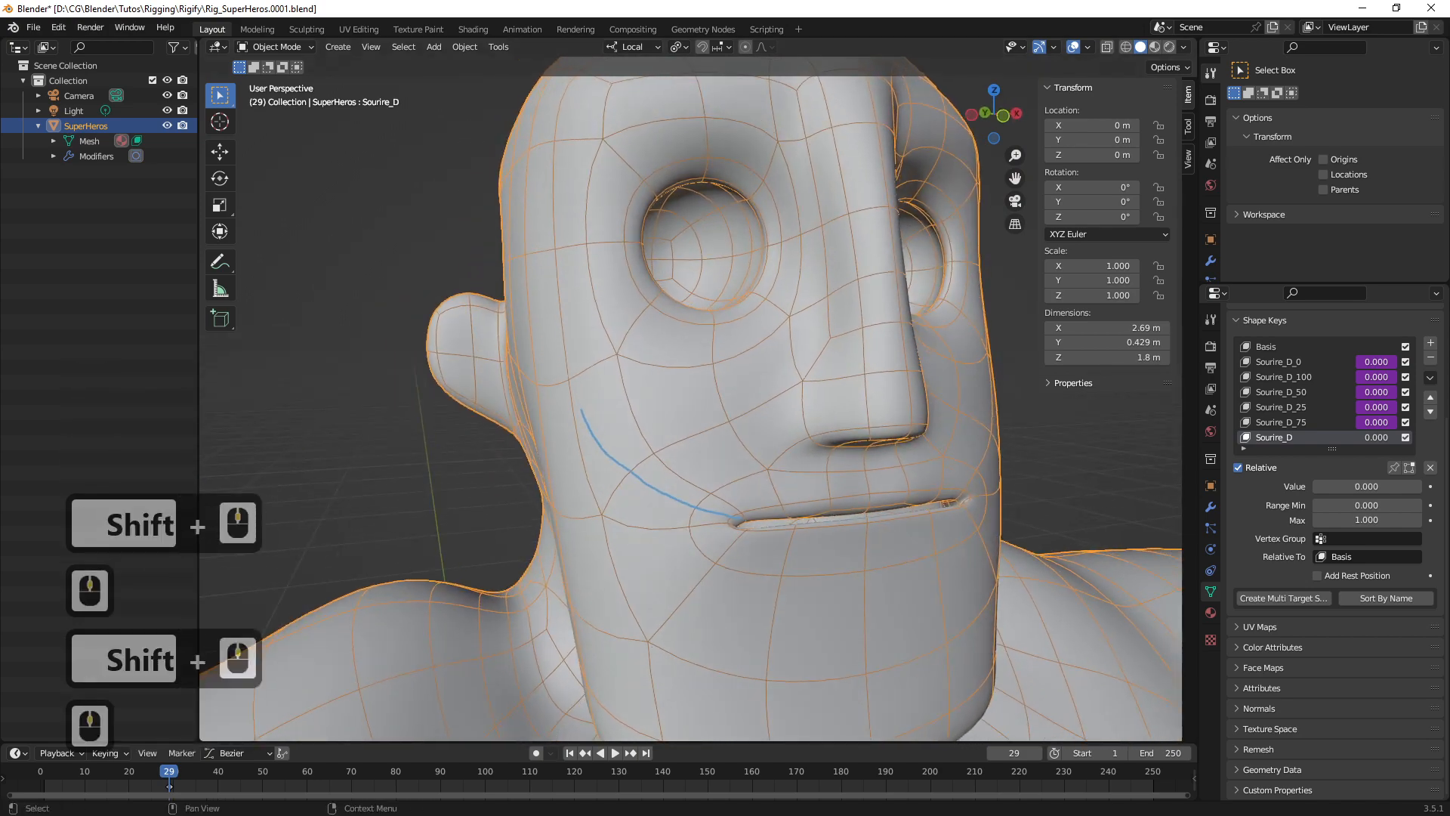